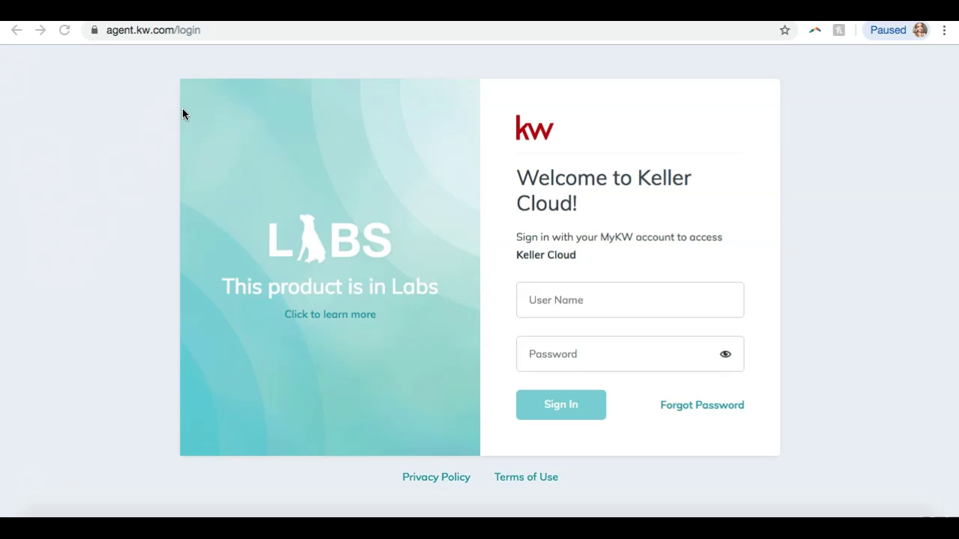
Sign in to KW Command with the agent account's username and password
{"action": "left_click", "coordinate": [540, 290]}
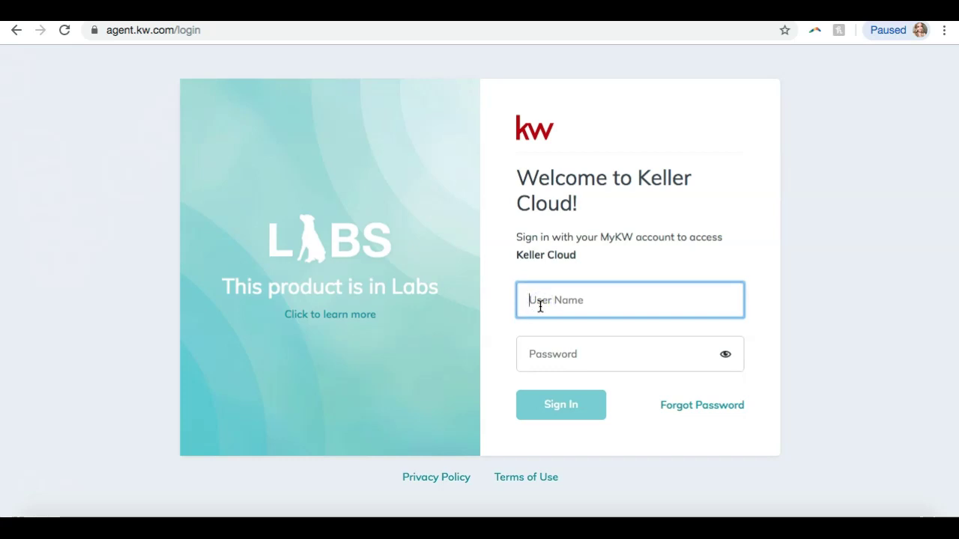
{"action": "type", "text": "sleroy"}
{"action": "key", "text": "Tab"}
{"action": "type", "text": "**********"}
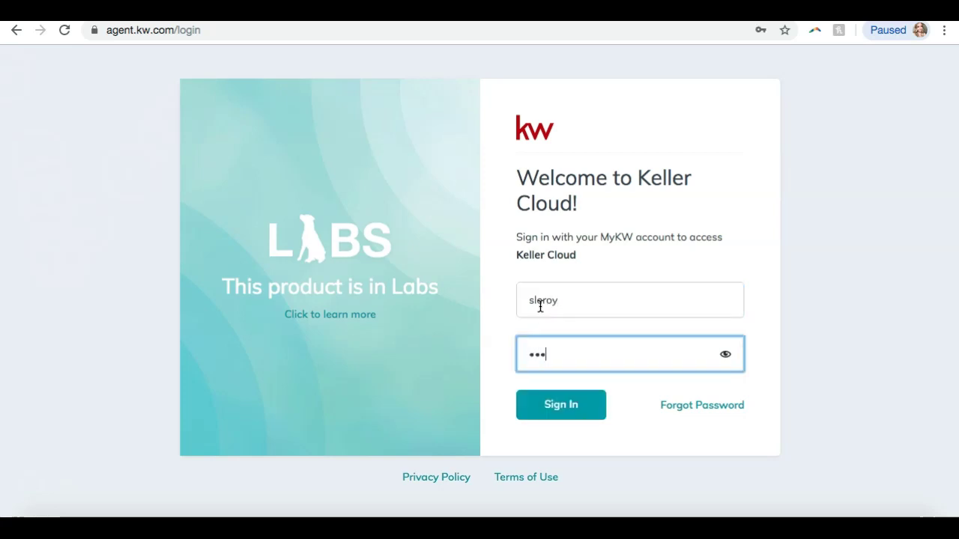
{"action": "key", "text": "ctrl+a"}
{"action": "type", "text": "***********"}
{"action": "key", "text": "Return"}
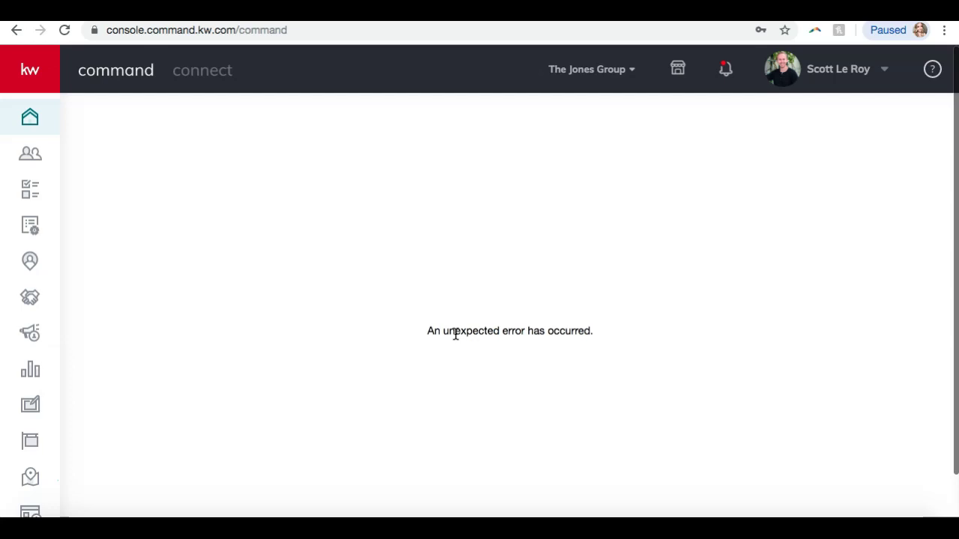
Open Settings from the profile avatar menu to view the connected apps
{"action": "left_click", "coordinate": [795, 77]}
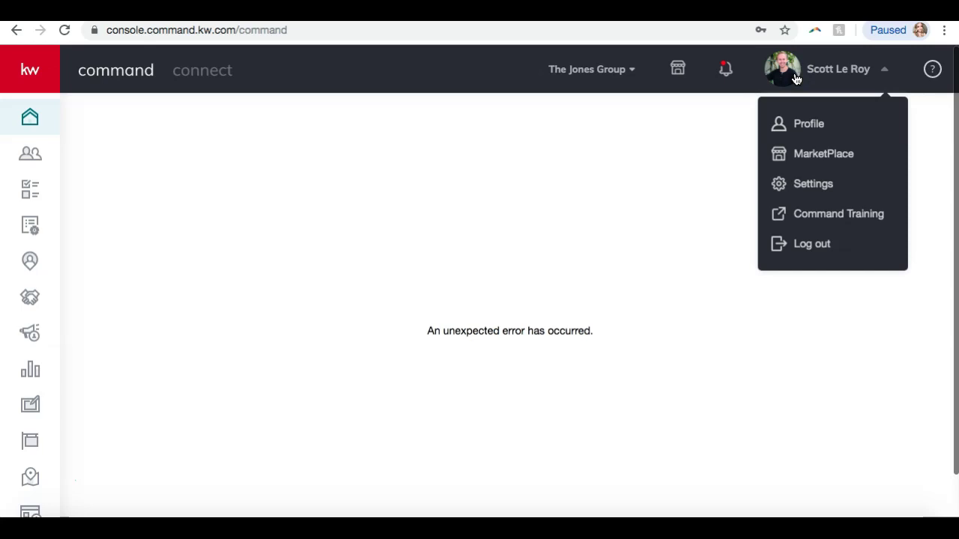
{"action": "left_click", "coordinate": [799, 191]}
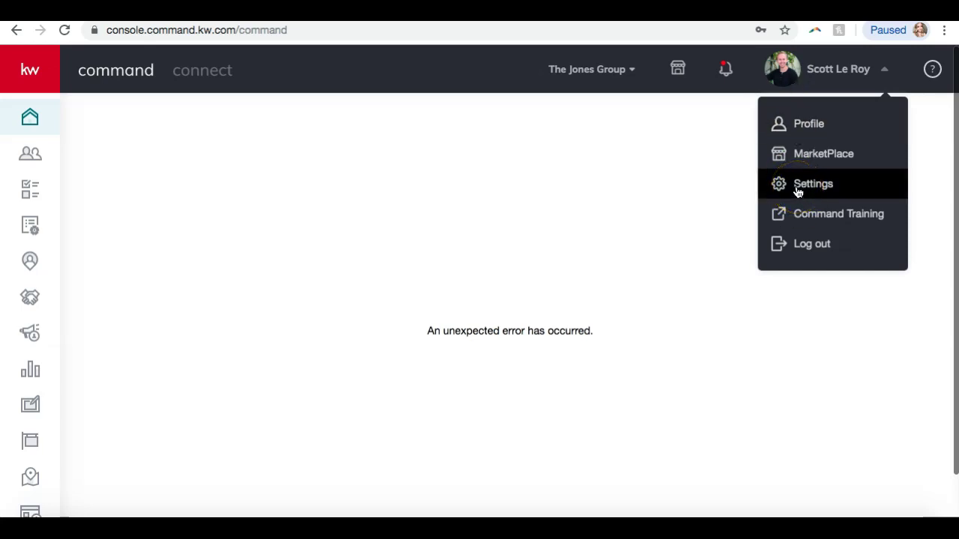
{"action": "left_click", "coordinate": [799, 191]}
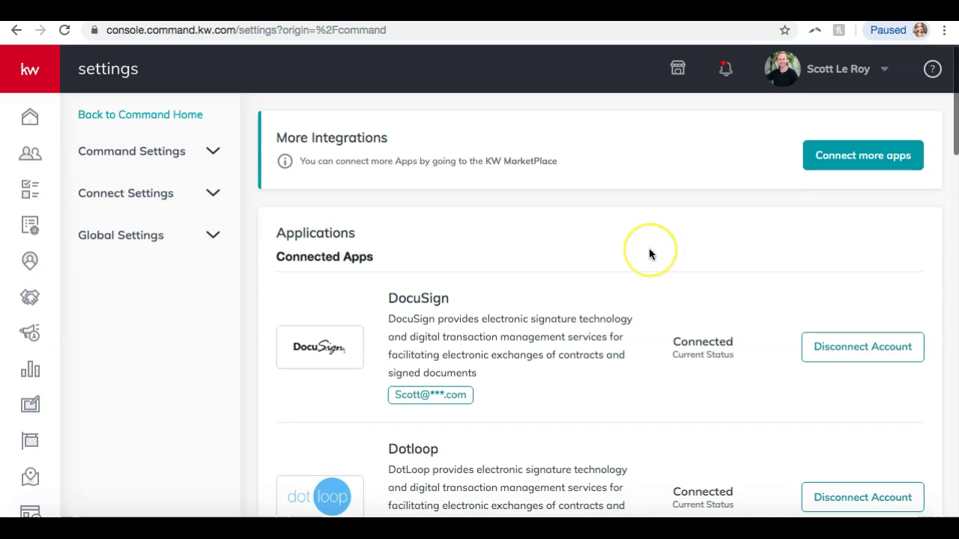
{"action": "scroll", "coordinate": [634, 291], "scroll_direction": "down", "scroll_amount": 1}
{"action": "scroll", "coordinate": [633, 292], "scroll_direction": "up", "scroll_amount": 1}
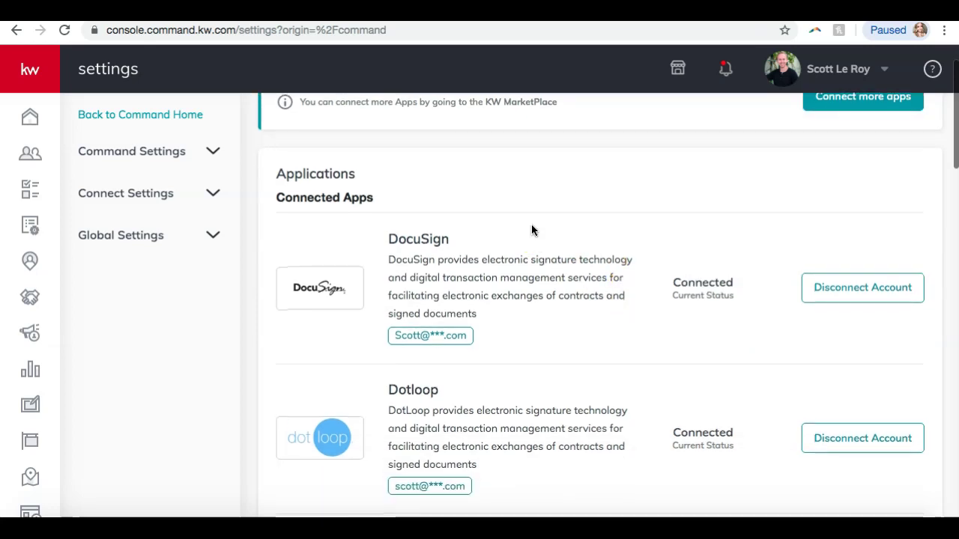
{"action": "scroll", "coordinate": [532, 230], "scroll_direction": "down", "scroll_amount": 2}
{"action": "scroll", "coordinate": [532, 230], "scroll_direction": "down", "scroll_amount": 1}
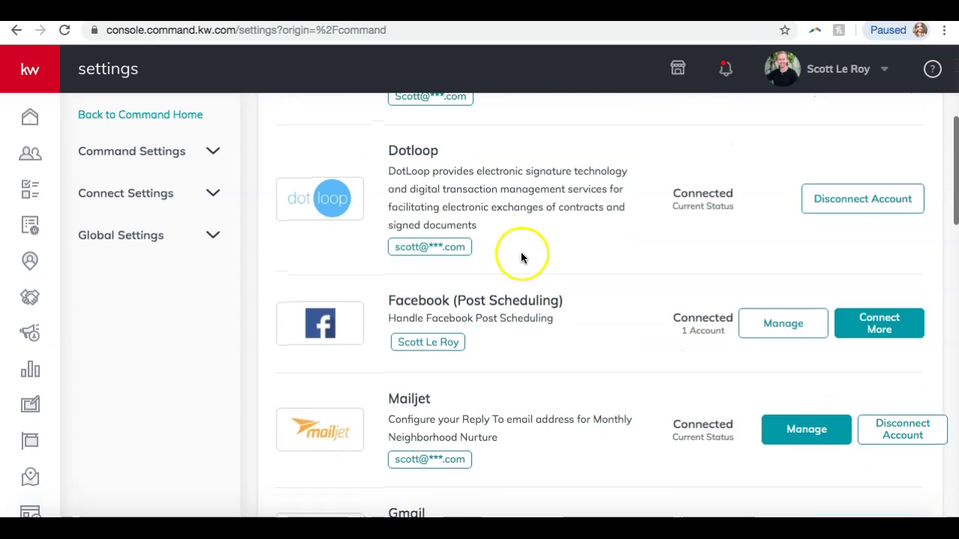
{"action": "scroll", "coordinate": [520, 254], "scroll_direction": "down", "scroll_amount": 1}
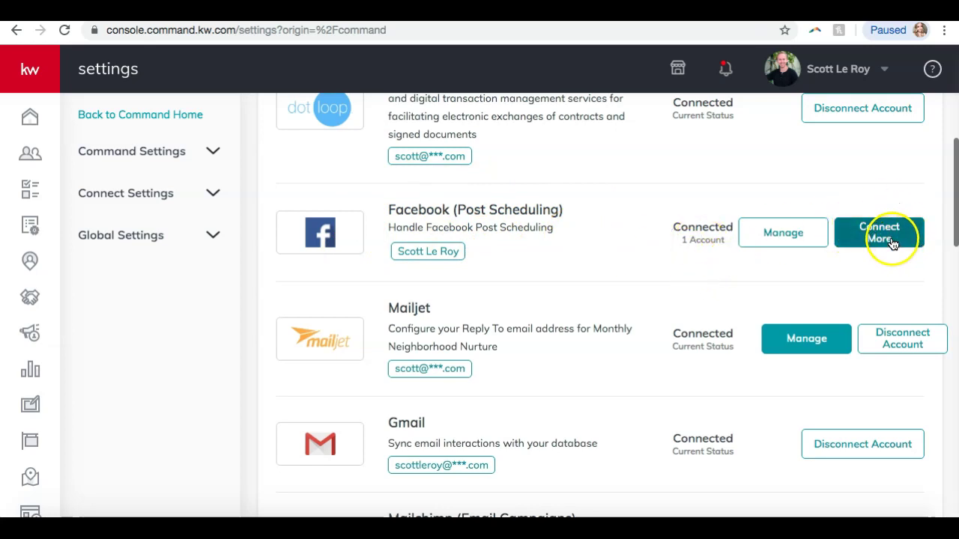
{"action": "scroll", "coordinate": [685, 289], "scroll_direction": "down", "scroll_amount": 1}
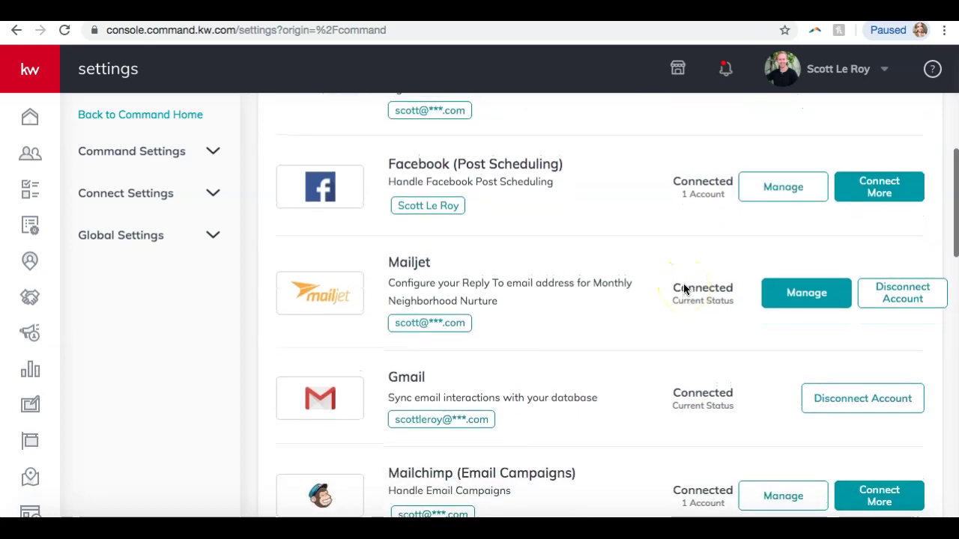
{"action": "scroll", "coordinate": [684, 289], "scroll_direction": "down", "scroll_amount": 1}
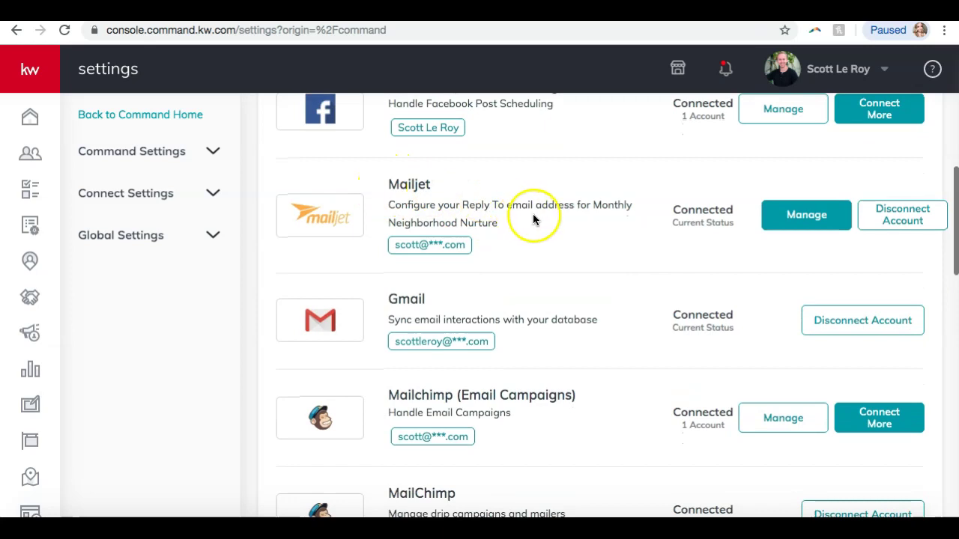
{"action": "scroll", "coordinate": [701, 217], "scroll_direction": "down", "scroll_amount": 1}
{"action": "scroll", "coordinate": [701, 218], "scroll_direction": "down", "scroll_amount": 2}
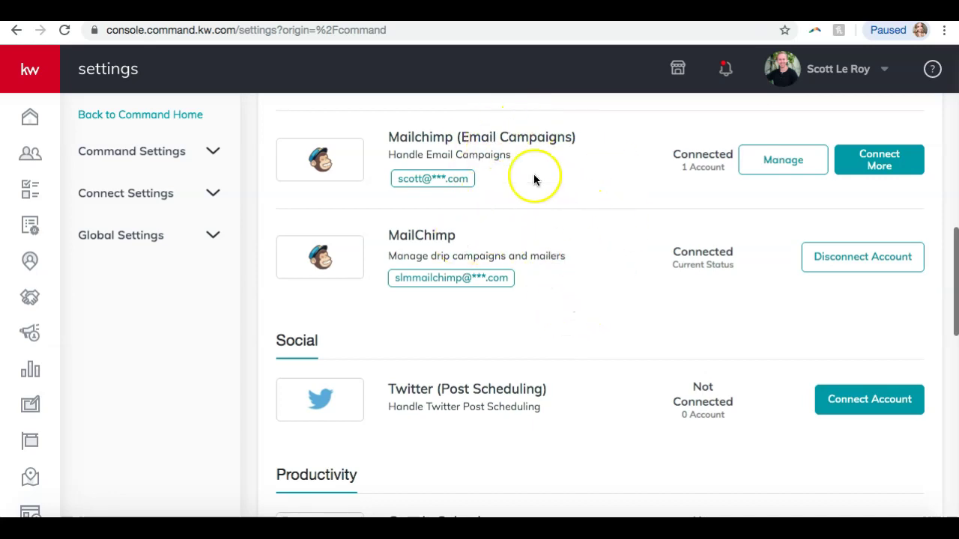
{"action": "scroll", "coordinate": [601, 277], "scroll_direction": "down", "scroll_amount": 3}
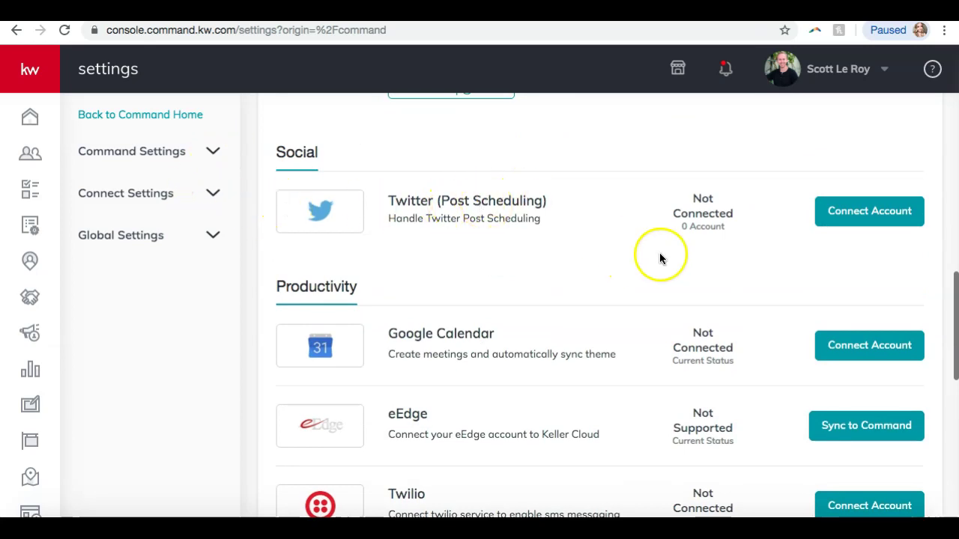
{"action": "left_click", "coordinate": [842, 217]}
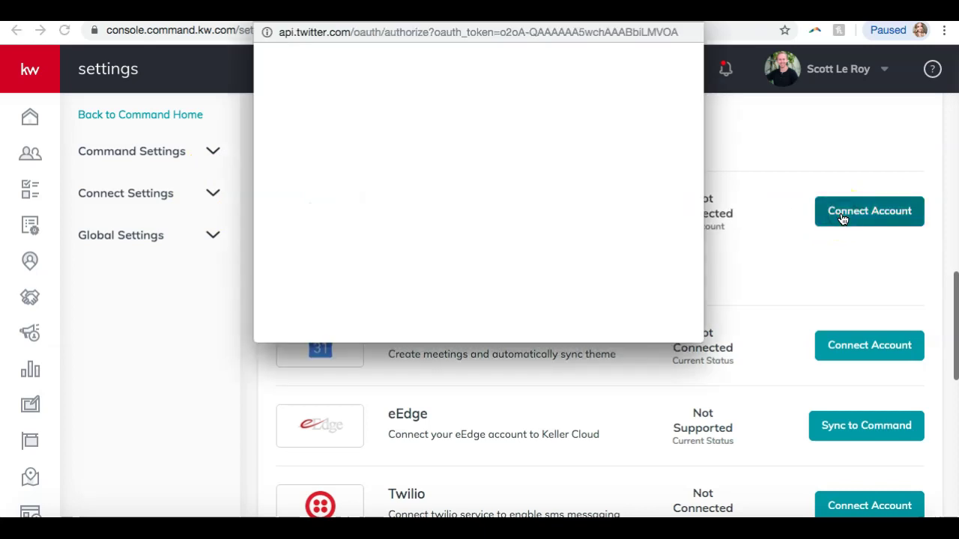
{"action": "left_click_drag", "start_coordinate": [529, 0], "coordinate": [539, 29]}
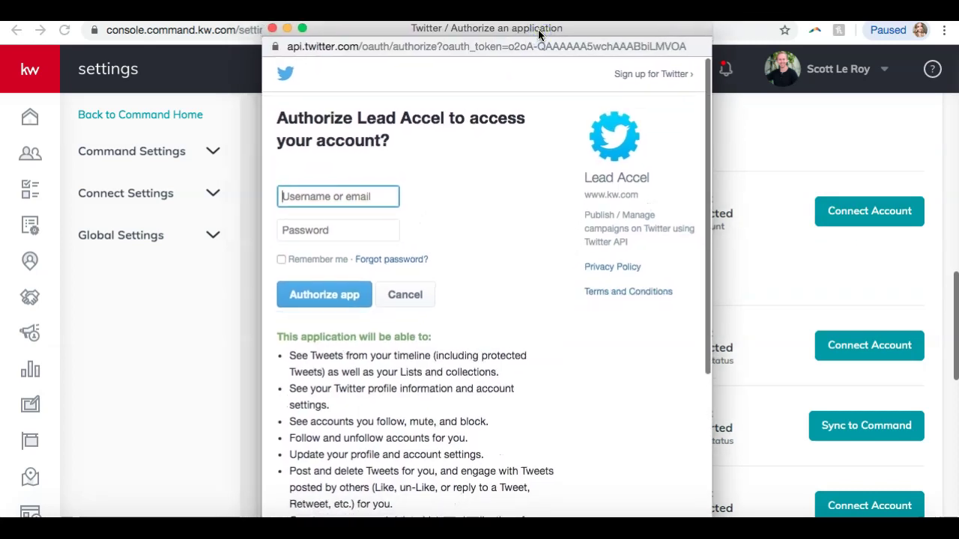
{"action": "left_click", "coordinate": [271, 29]}
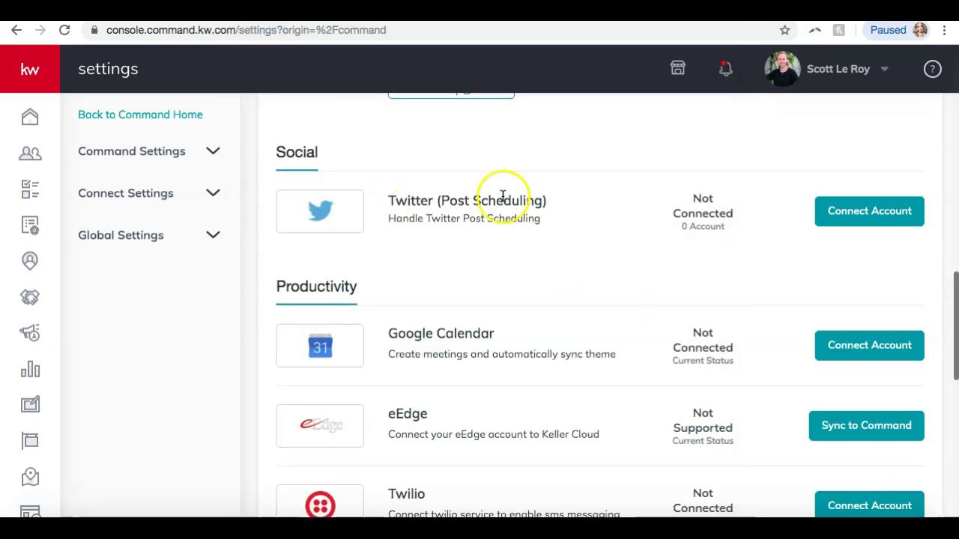
Scroll down to Marketing Automation and expand Connect Settings in the left sidebar
{"action": "scroll", "coordinate": [522, 194], "scroll_direction": "down", "scroll_amount": 2}
{"action": "scroll", "coordinate": [522, 195], "scroll_direction": "down", "scroll_amount": 3}
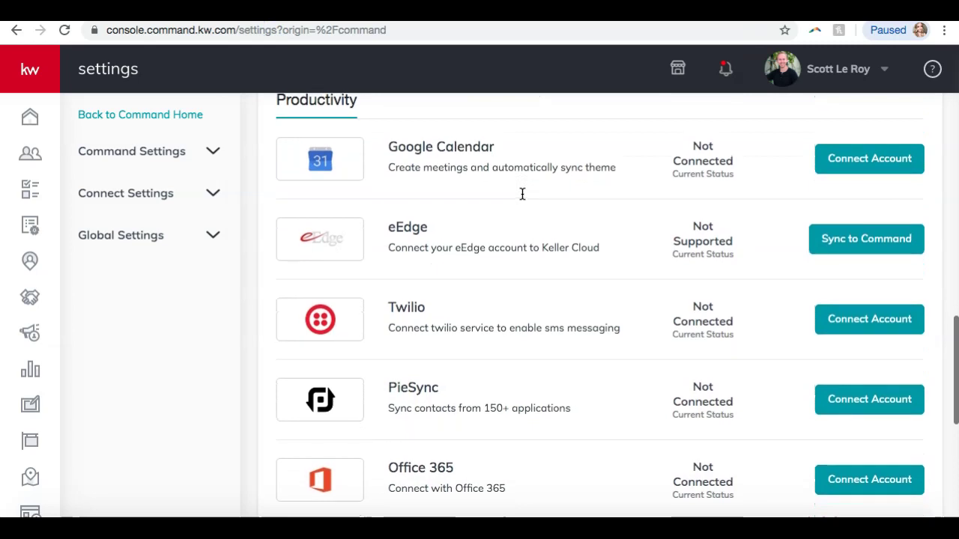
{"action": "scroll", "coordinate": [518, 215], "scroll_direction": "down", "scroll_amount": 2}
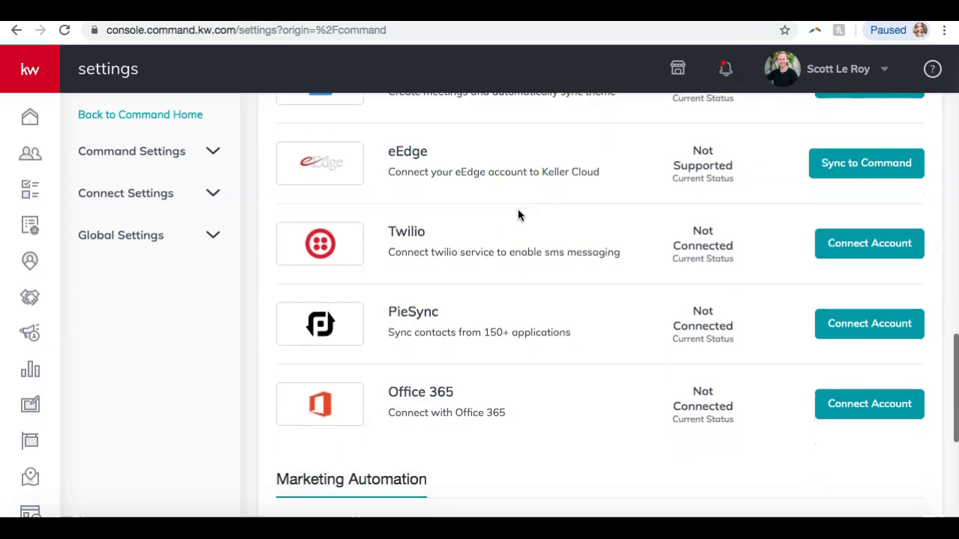
{"action": "scroll", "coordinate": [518, 215], "scroll_direction": "up", "scroll_amount": 1}
{"action": "scroll", "coordinate": [518, 214], "scroll_direction": "down", "scroll_amount": 4}
{"action": "scroll", "coordinate": [517, 215], "scroll_direction": "down", "scroll_amount": 6}
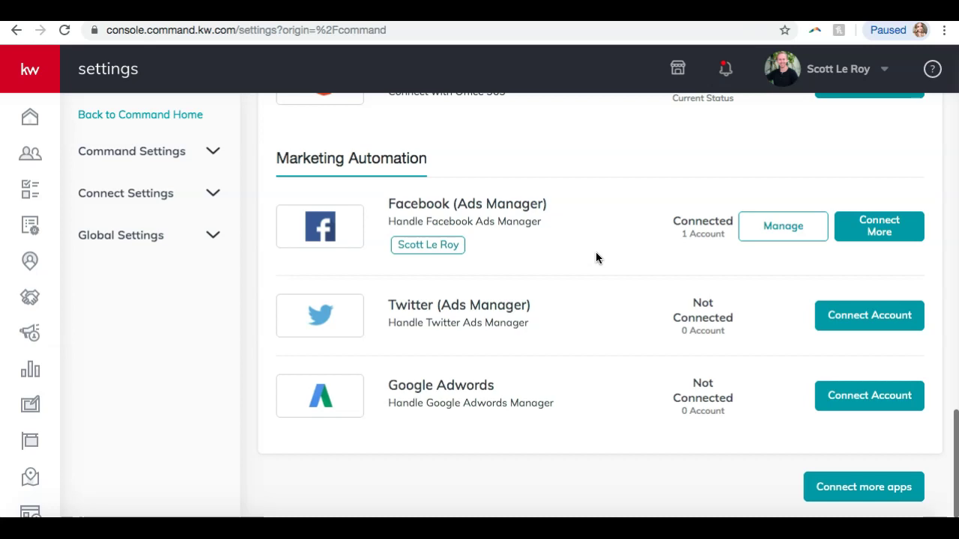
{"action": "left_click", "coordinate": [165, 197]}
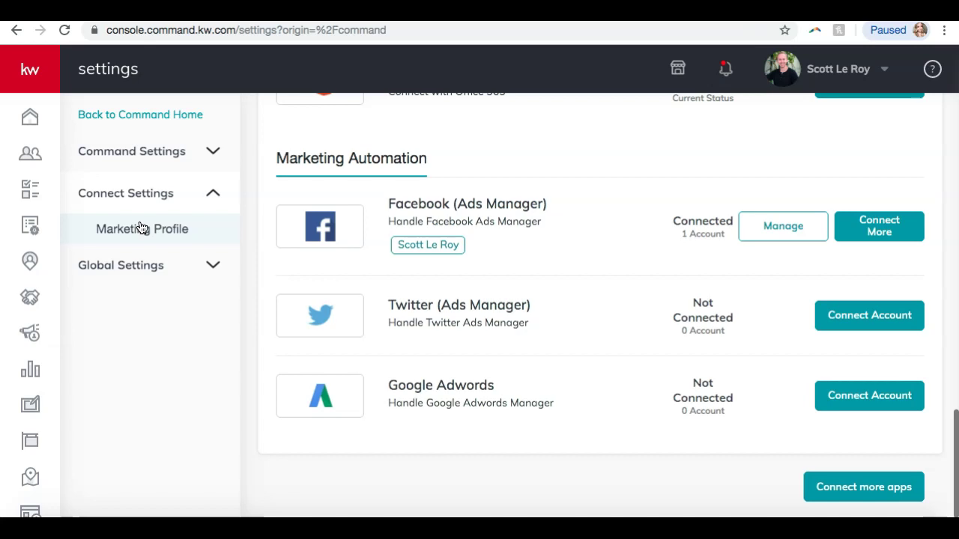
{"action": "left_click", "coordinate": [140, 227]}
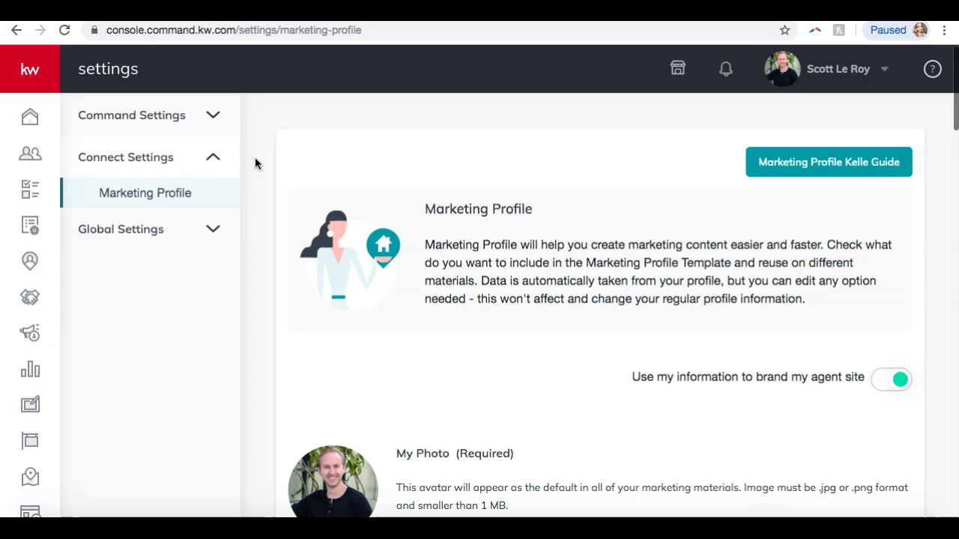
{"action": "scroll", "coordinate": [255, 163], "scroll_direction": "down", "scroll_amount": 2}
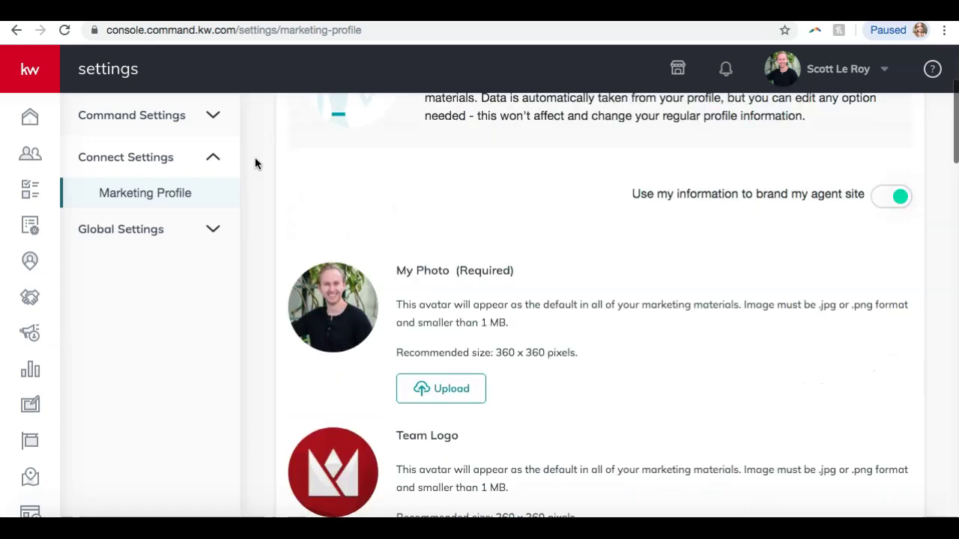
{"action": "scroll", "coordinate": [254, 163], "scroll_direction": "down", "scroll_amount": 2}
{"action": "scroll", "coordinate": [254, 160], "scroll_direction": "up", "scroll_amount": 1}
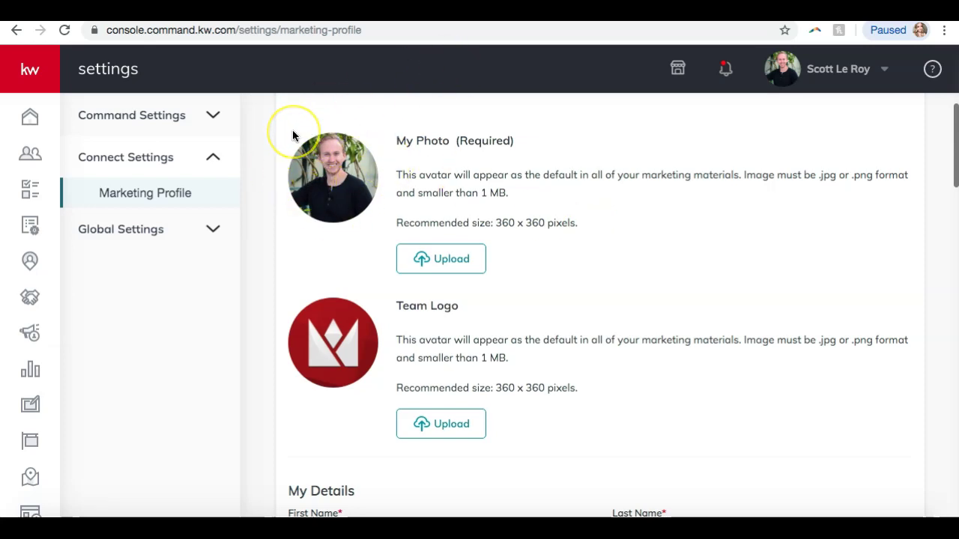
{"action": "scroll", "coordinate": [404, 135], "scroll_direction": "down", "scroll_amount": 5}
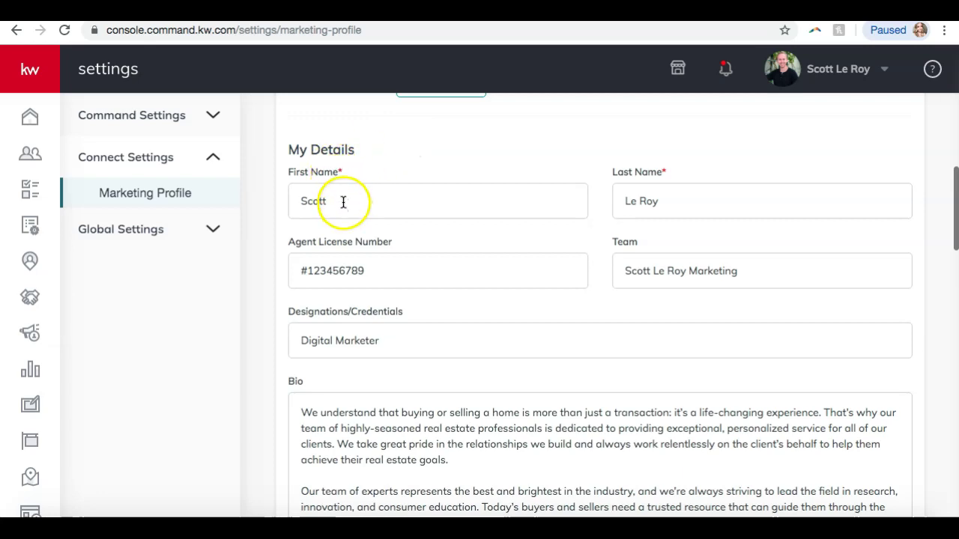
{"action": "scroll", "coordinate": [600, 212], "scroll_direction": "down", "scroll_amount": 1}
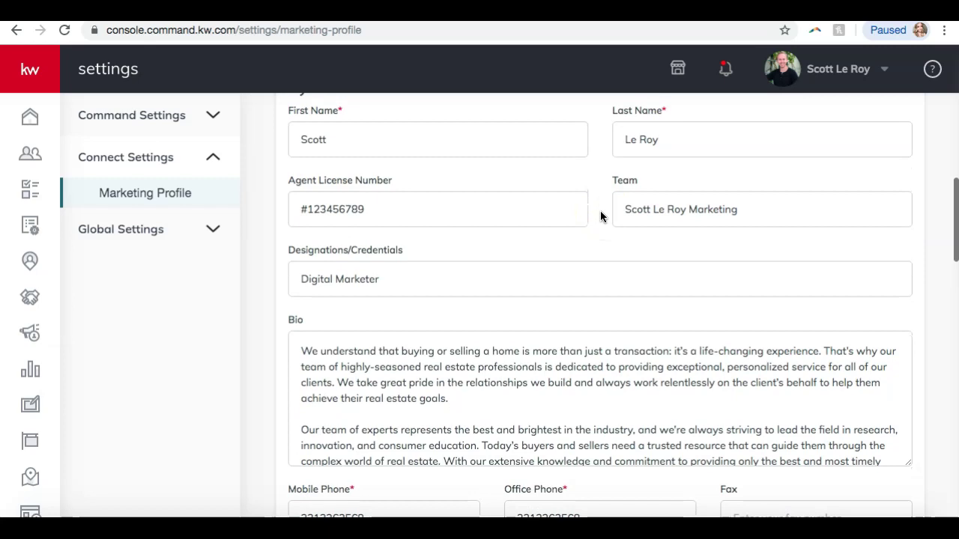
{"action": "scroll", "coordinate": [601, 215], "scroll_direction": "down", "scroll_amount": 3}
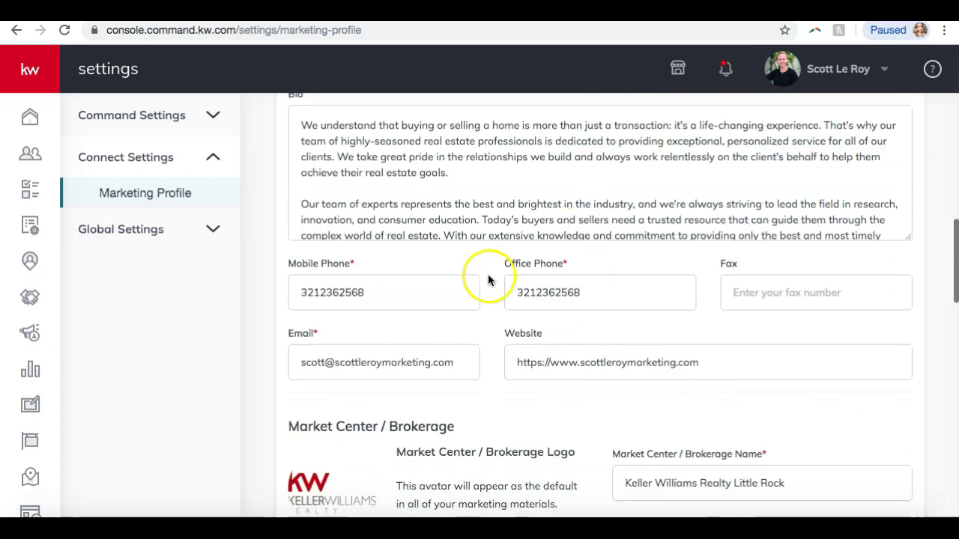
{"action": "scroll", "coordinate": [550, 280], "scroll_direction": "down", "scroll_amount": 1}
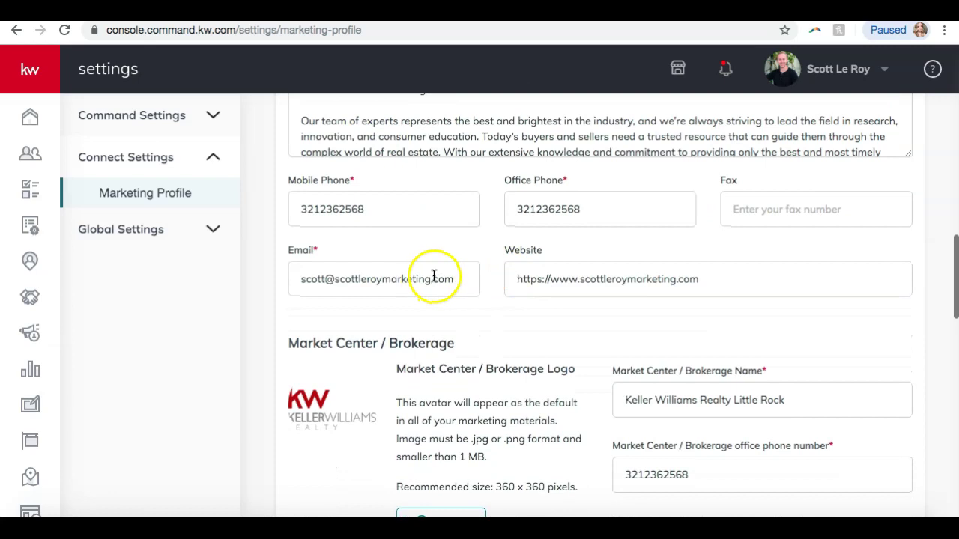
{"action": "scroll", "coordinate": [560, 270], "scroll_direction": "down", "scroll_amount": 1}
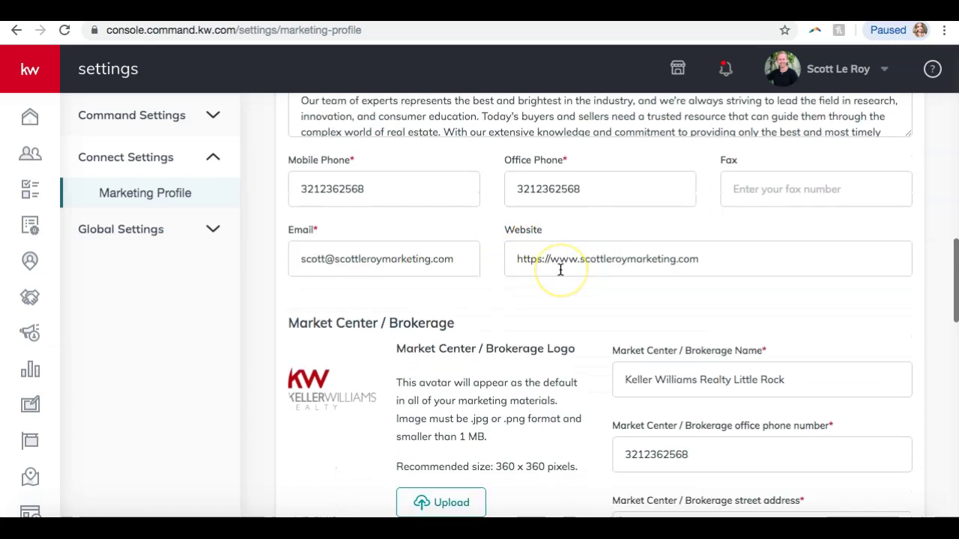
{"action": "scroll", "coordinate": [560, 270], "scroll_direction": "down", "scroll_amount": 1}
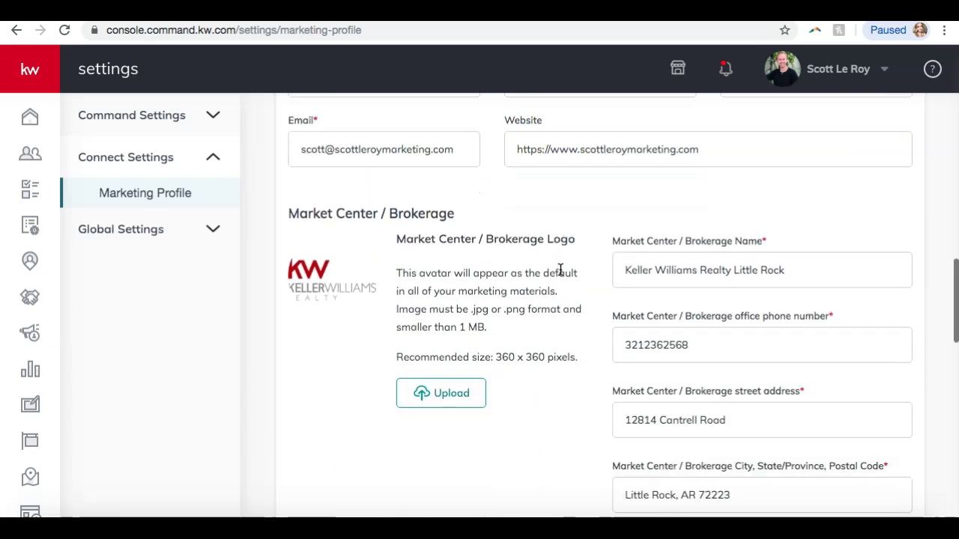
{"action": "scroll", "coordinate": [561, 270], "scroll_direction": "down", "scroll_amount": 1}
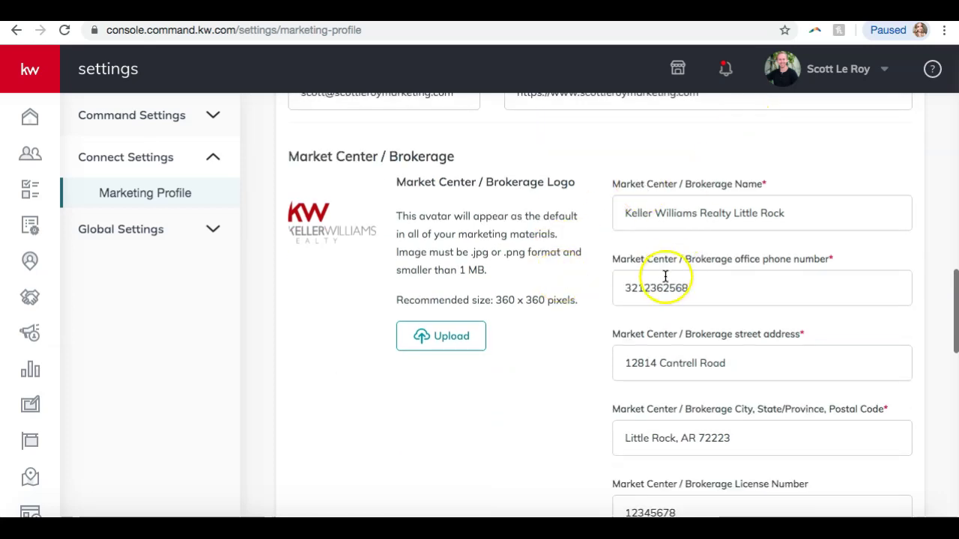
{"action": "scroll", "coordinate": [637, 285], "scroll_direction": "down", "scroll_amount": 3}
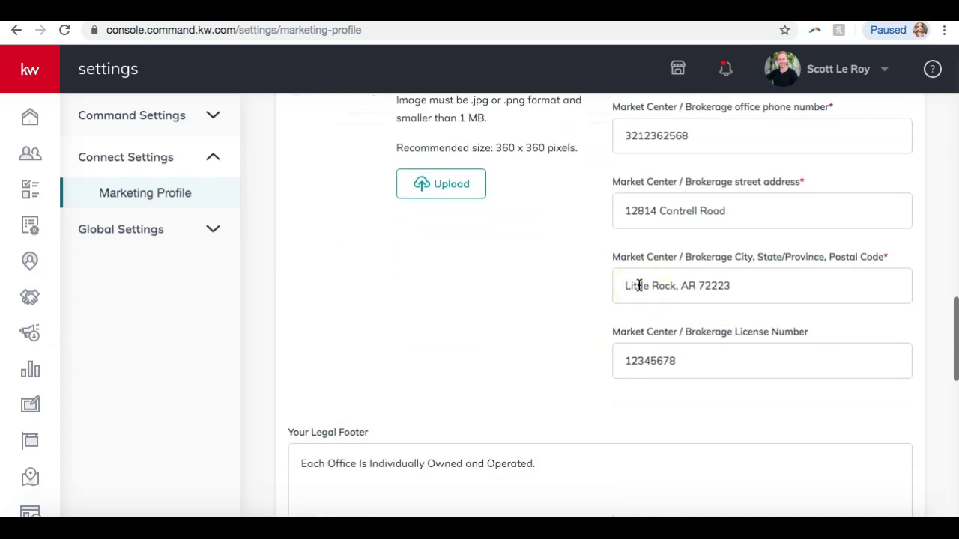
{"action": "scroll", "coordinate": [639, 285], "scroll_direction": "down", "scroll_amount": 3}
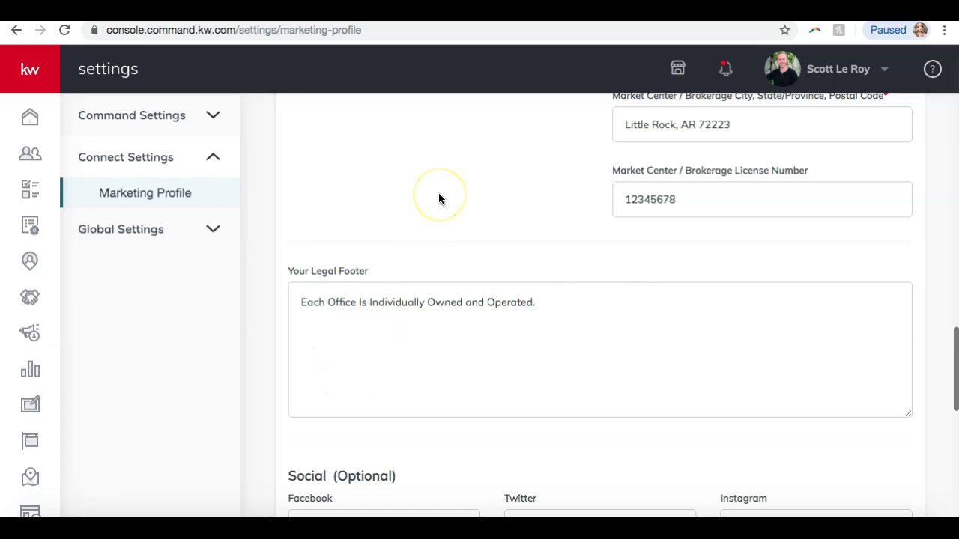
{"action": "scroll", "coordinate": [438, 202], "scroll_direction": "down", "scroll_amount": 4}
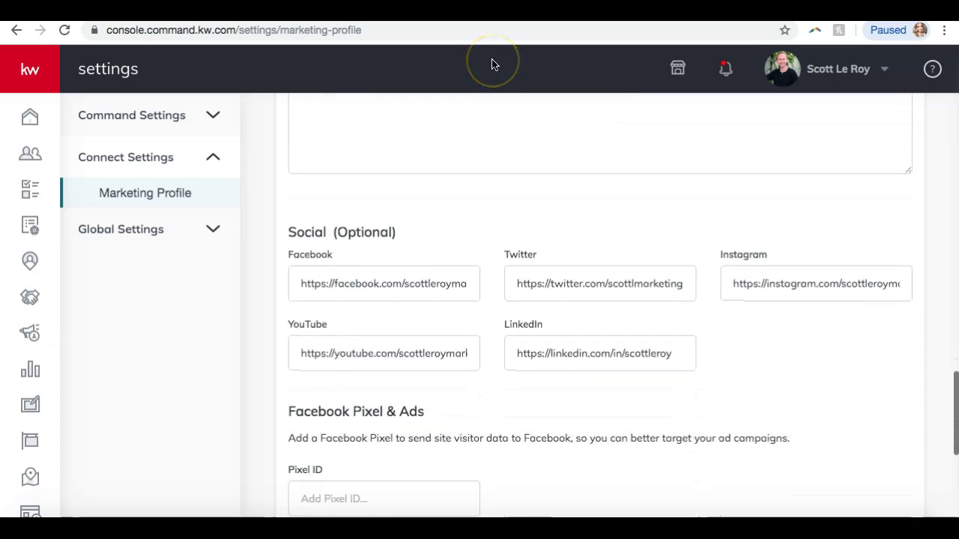
{"action": "scroll", "coordinate": [389, 202], "scroll_direction": "down", "scroll_amount": 1}
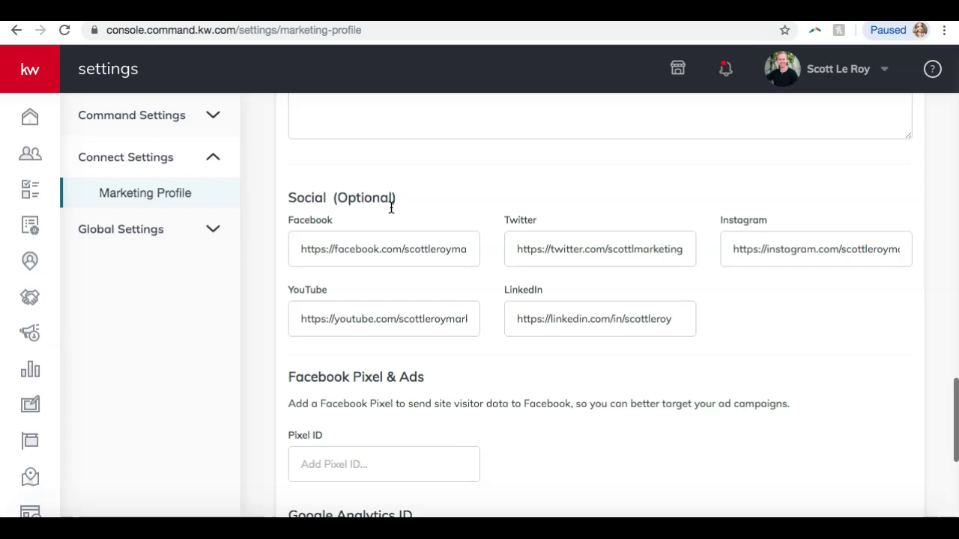
{"action": "left_click", "coordinate": [513, 278]}
{"action": "scroll", "coordinate": [512, 277], "scroll_direction": "down", "scroll_amount": 5}
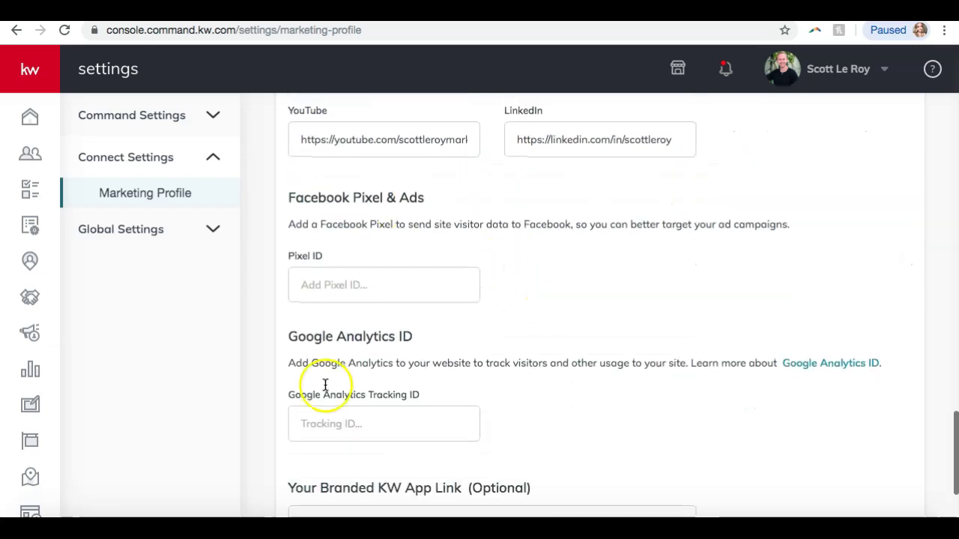
{"action": "scroll", "coordinate": [385, 385], "scroll_direction": "down", "scroll_amount": 4}
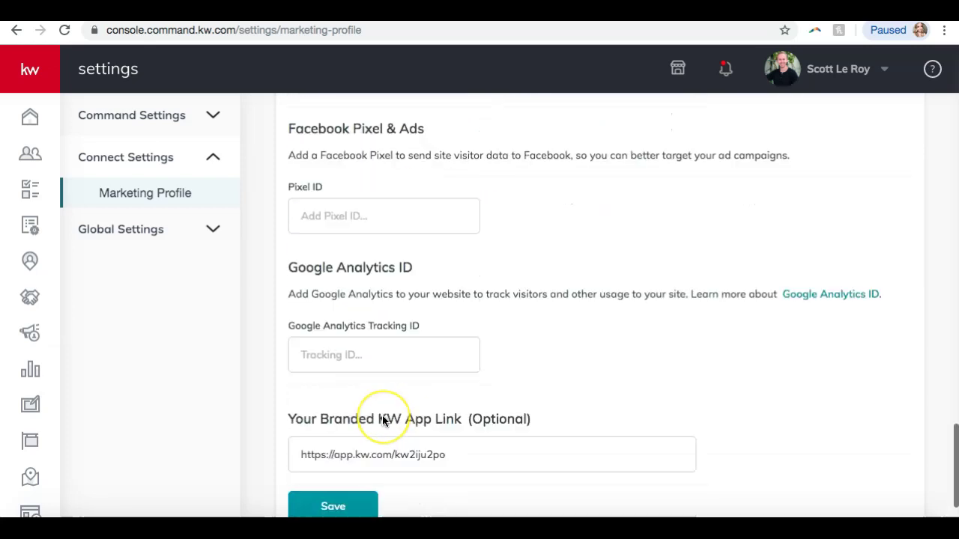
{"action": "left_click", "coordinate": [362, 362]}
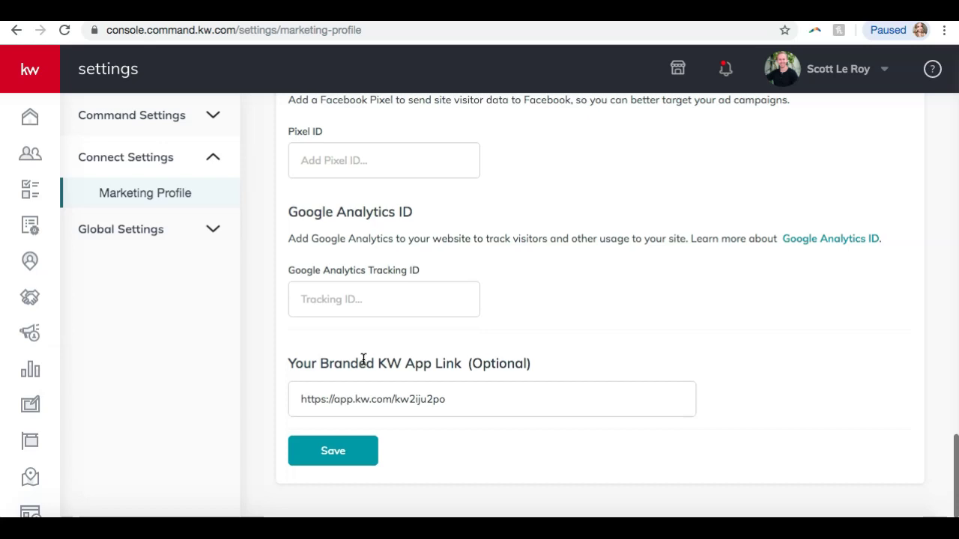
Save the Marketing Profile and close the success confirmation
{"action": "left_click", "coordinate": [322, 449]}
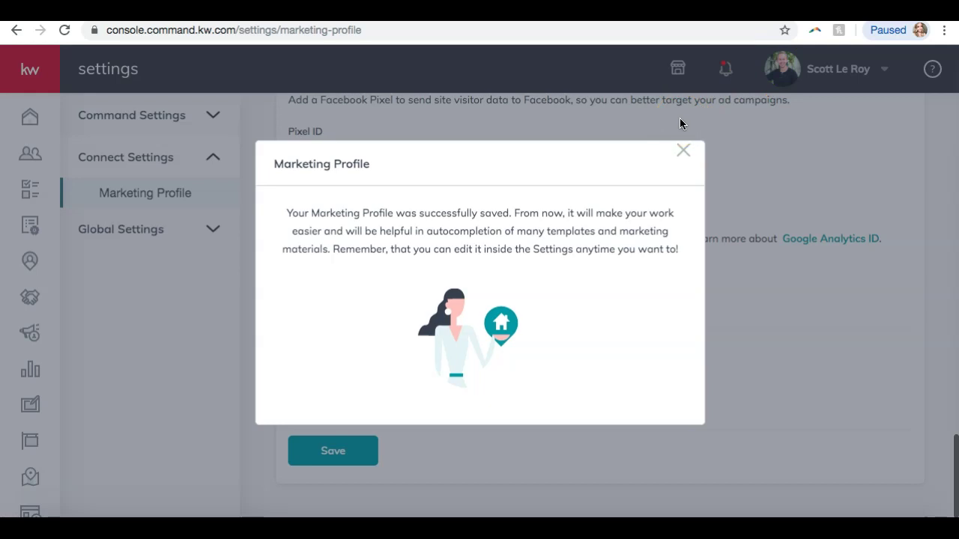
{"action": "left_click", "coordinate": [683, 150]}
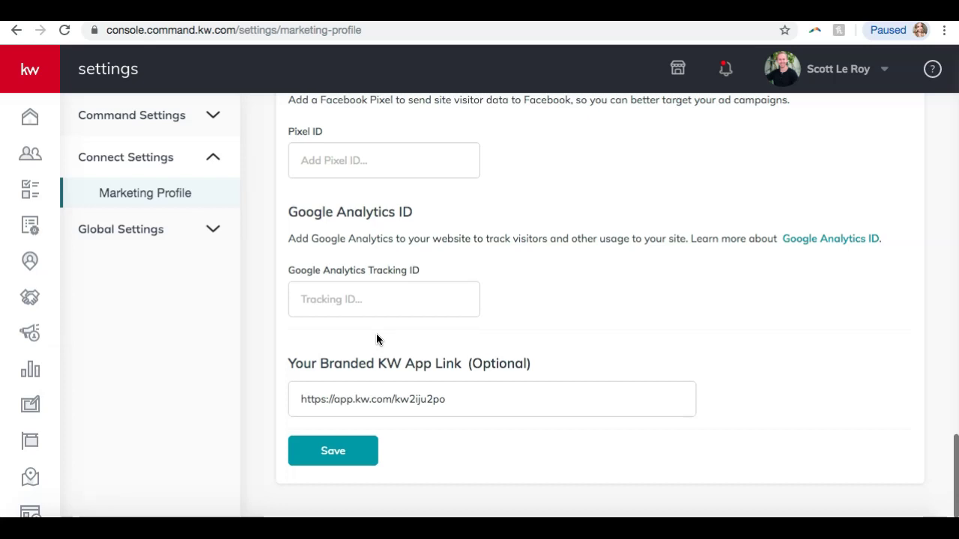
{"action": "left_click", "coordinate": [34, 349]}
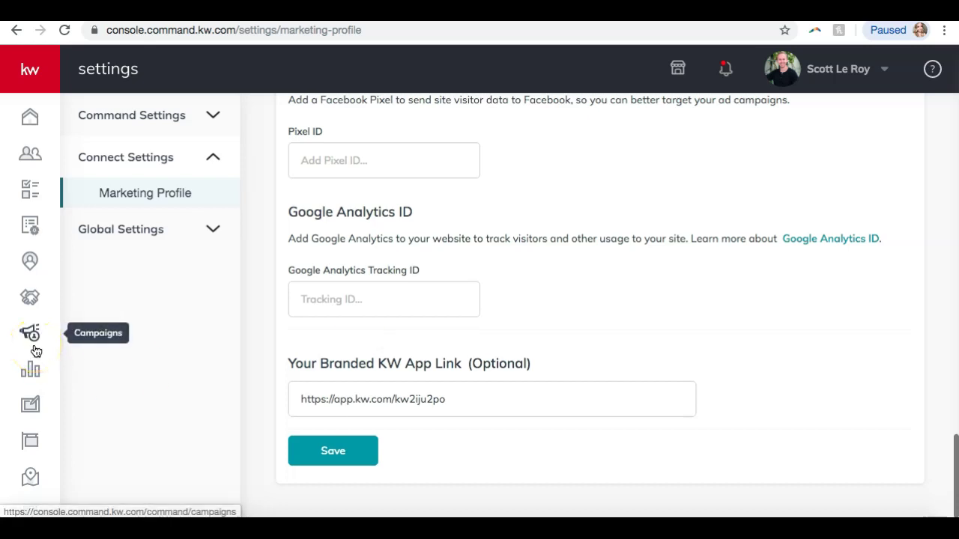
Open the Paid Campaigns page from the Campaigns icon in the sidebar
{"action": "left_click", "coordinate": [34, 343]}
{"action": "left_click", "coordinate": [35, 341]}
{"action": "left_click", "coordinate": [35, 339]}
{"action": "left_click", "coordinate": [30, 334]}
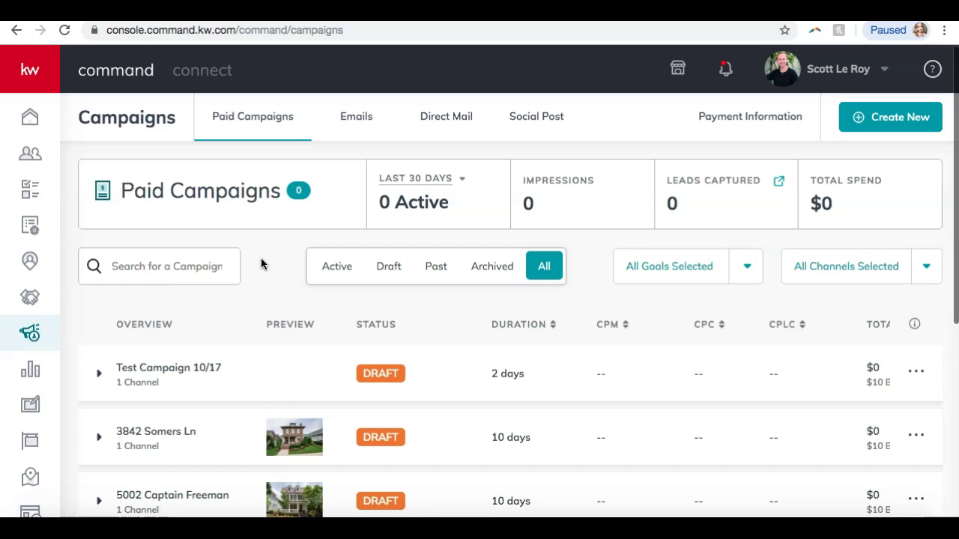
Scroll through the Paid Campaigns table to review the $10 Advertise Listing drafts
{"action": "scroll", "coordinate": [261, 264], "scroll_direction": "down", "scroll_amount": 3}
{"action": "scroll", "coordinate": [261, 267], "scroll_direction": "up", "scroll_amount": 1}
{"action": "scroll", "coordinate": [261, 271], "scroll_direction": "down", "scroll_amount": 3}
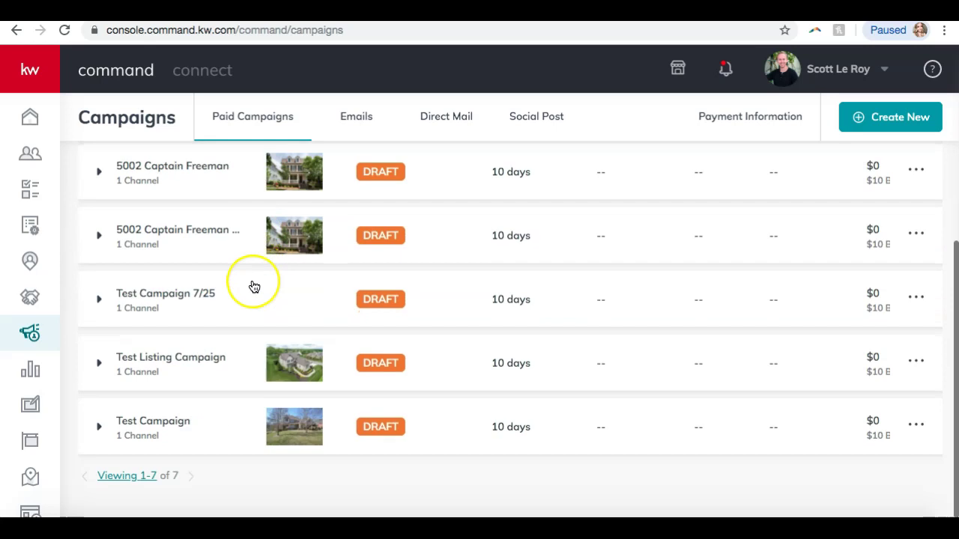
{"action": "scroll", "coordinate": [254, 287], "scroll_direction": "up", "scroll_amount": 5}
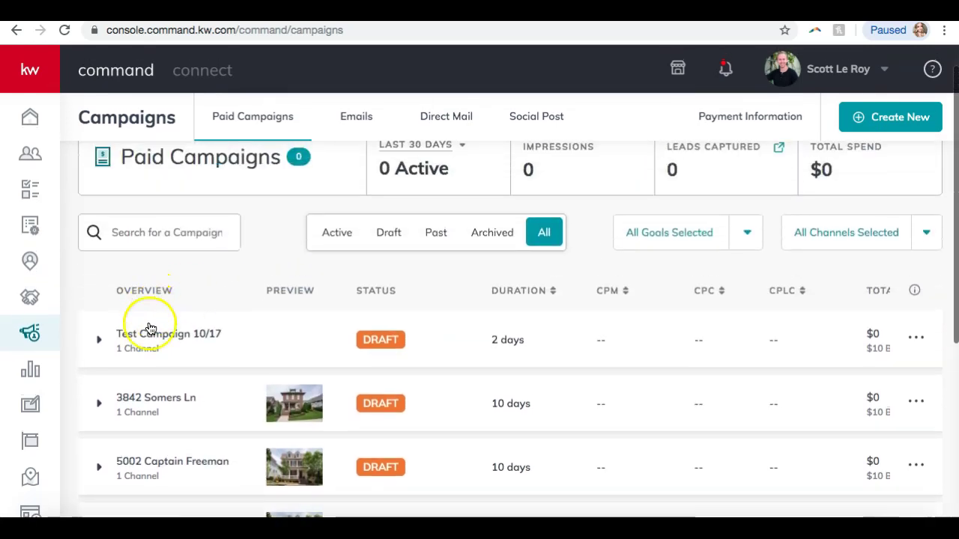
{"action": "scroll", "coordinate": [146, 345], "scroll_direction": "down", "scroll_amount": 2}
{"action": "scroll", "coordinate": [146, 349], "scroll_direction": "down", "scroll_amount": 2}
{"action": "scroll", "coordinate": [146, 349], "scroll_direction": "up", "scroll_amount": 4}
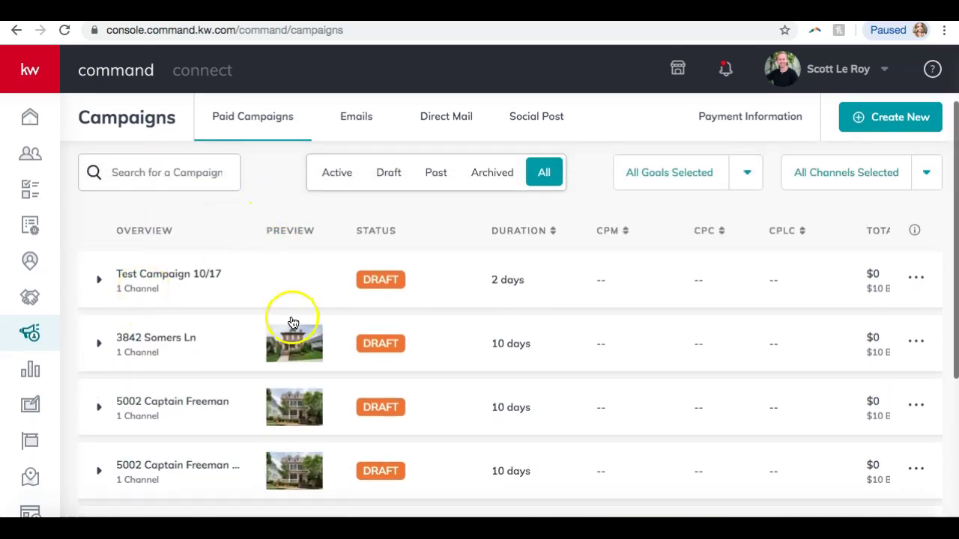
{"action": "scroll", "coordinate": [389, 288], "scroll_direction": "down", "scroll_amount": 1}
{"action": "scroll", "coordinate": [389, 288], "scroll_direction": "down", "scroll_amount": 3}
{"action": "scroll", "coordinate": [388, 285], "scroll_direction": "up", "scroll_amount": 5}
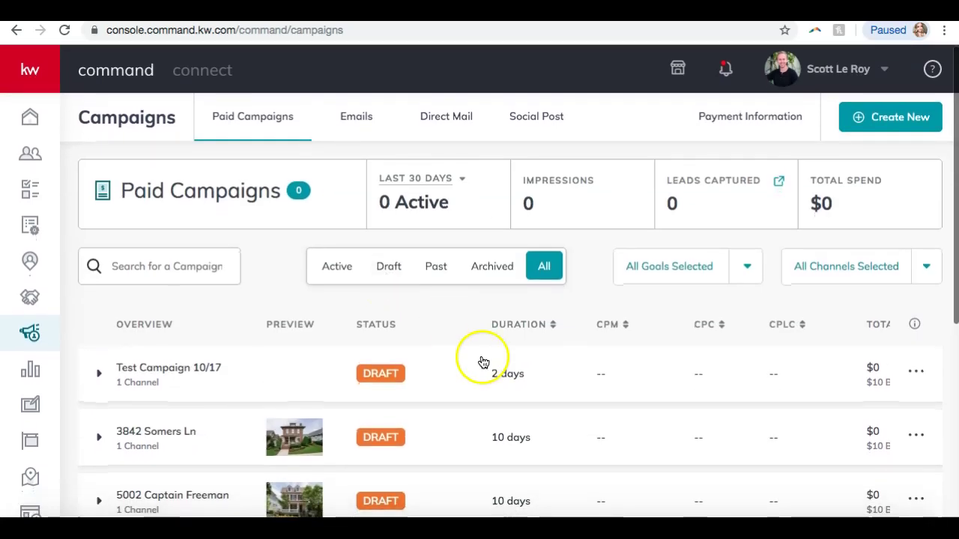
{"action": "scroll", "coordinate": [534, 350], "scroll_direction": "down", "scroll_amount": 2}
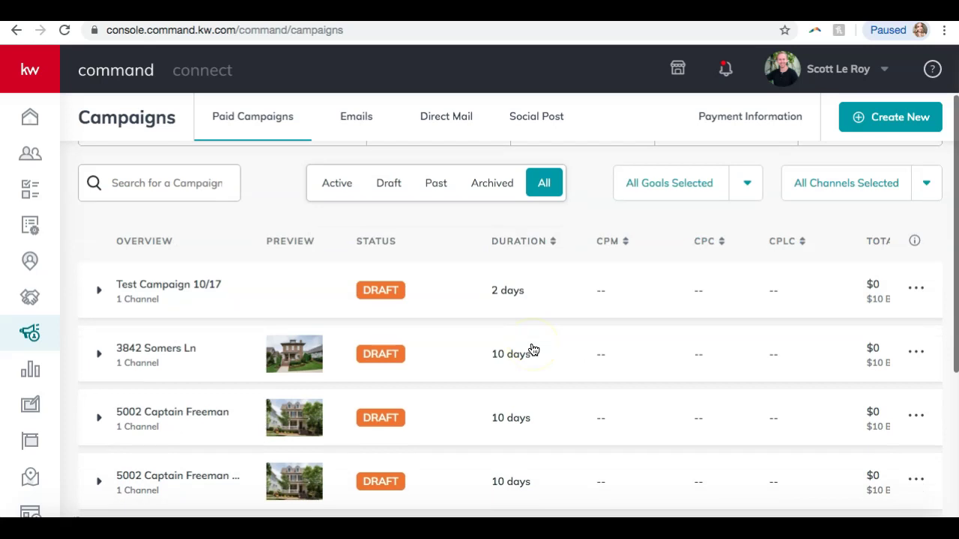
{"action": "scroll", "coordinate": [533, 350], "scroll_direction": "up", "scroll_amount": 2}
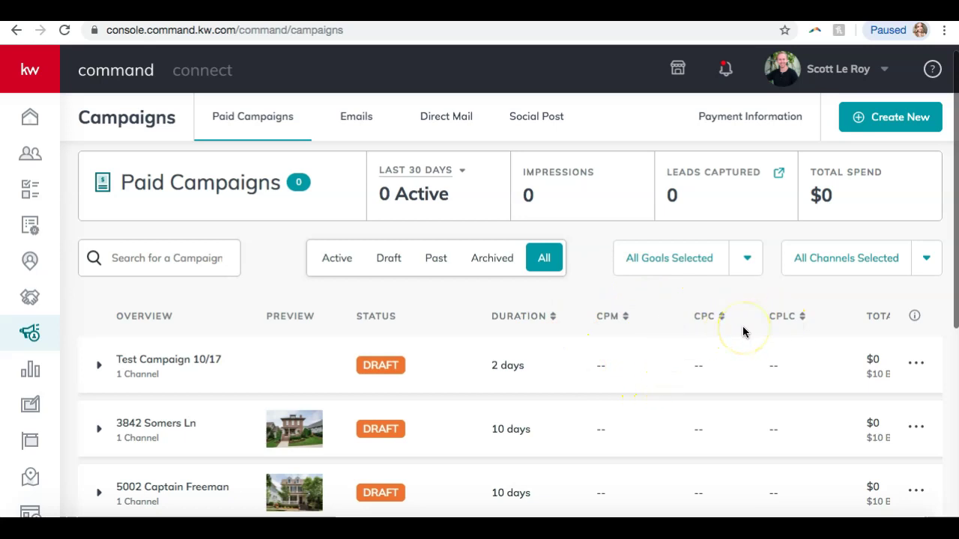
{"action": "scroll", "coordinate": [835, 358], "scroll_direction": "right", "scroll_amount": 5}
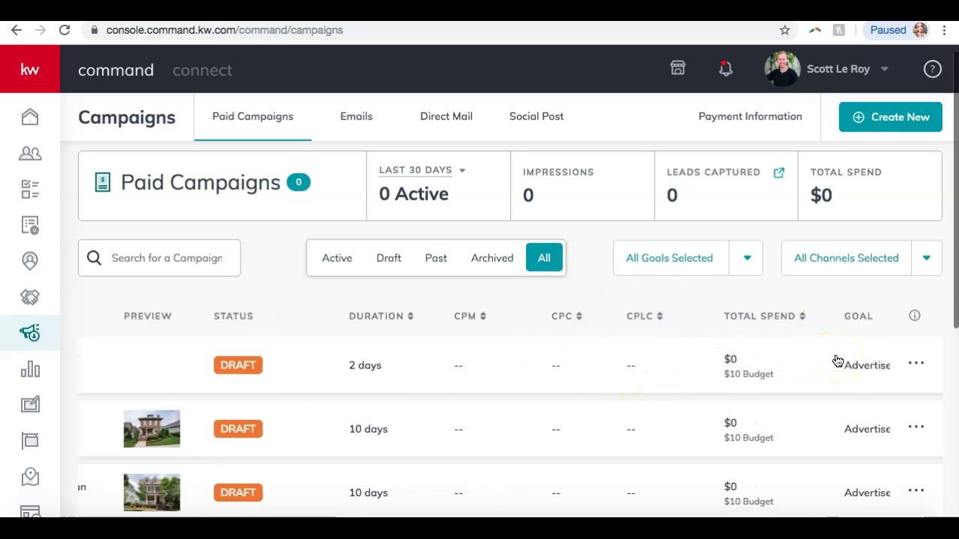
{"action": "scroll", "coordinate": [837, 361], "scroll_direction": "right", "scroll_amount": 1}
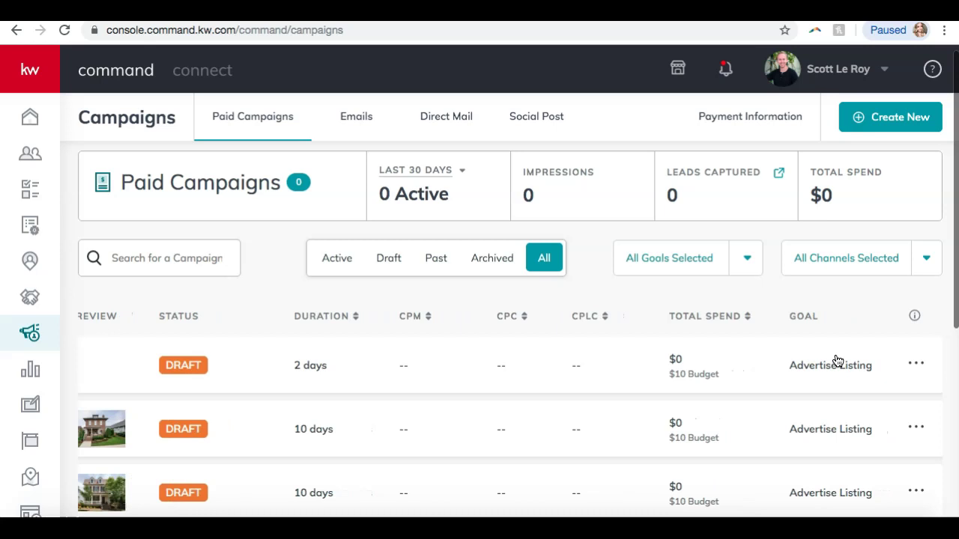
{"action": "scroll", "coordinate": [838, 361], "scroll_direction": "left", "scroll_amount": 5}
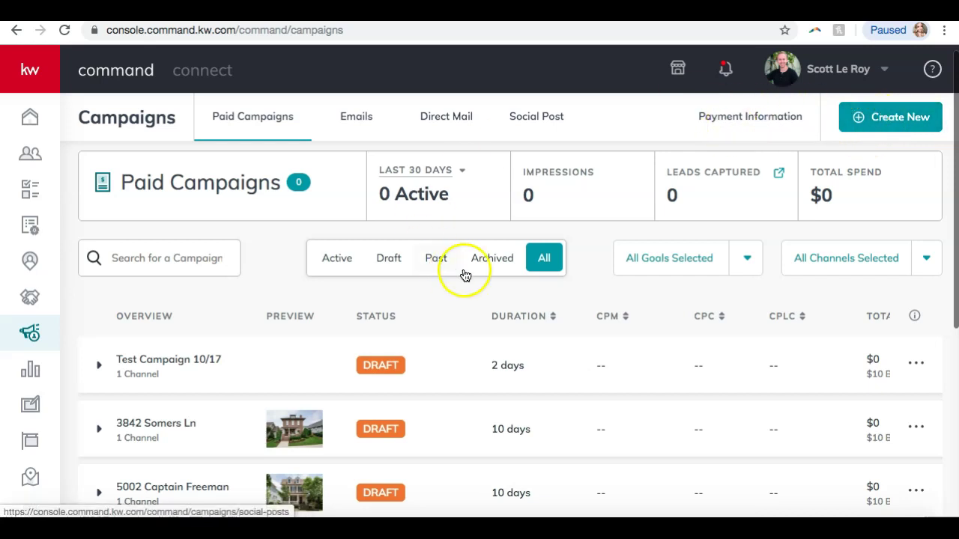
View Payment Information, start a new Social Ad (Paid) campaign, then switch to stormberggroup.com
{"action": "left_click", "coordinate": [750, 120]}
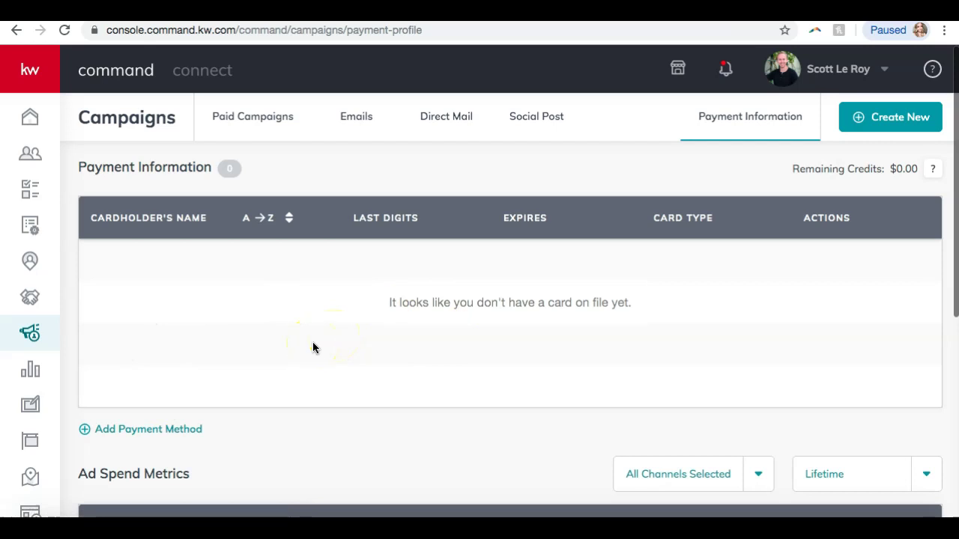
{"action": "left_click", "coordinate": [860, 120]}
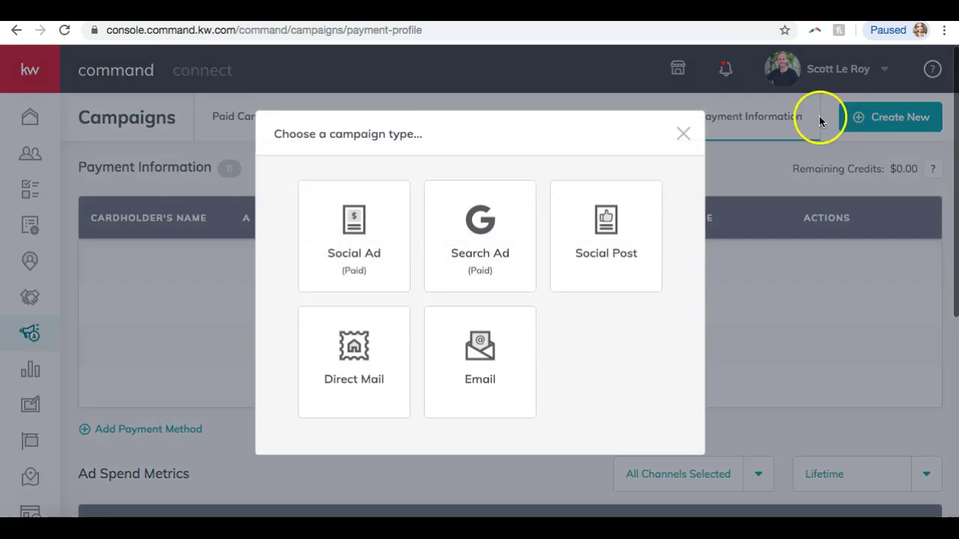
{"action": "left_click", "coordinate": [345, 251]}
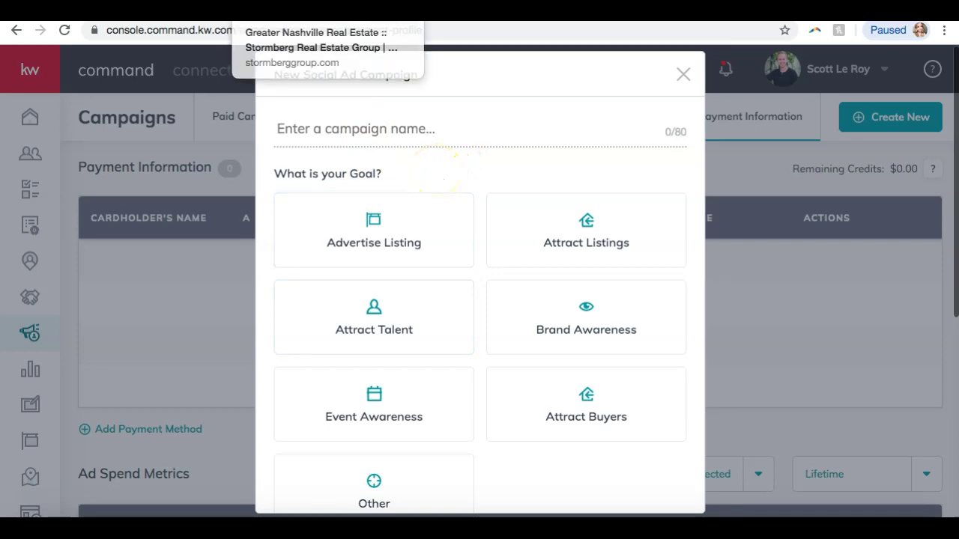
{"action": "left_click", "coordinate": [376, 14]}
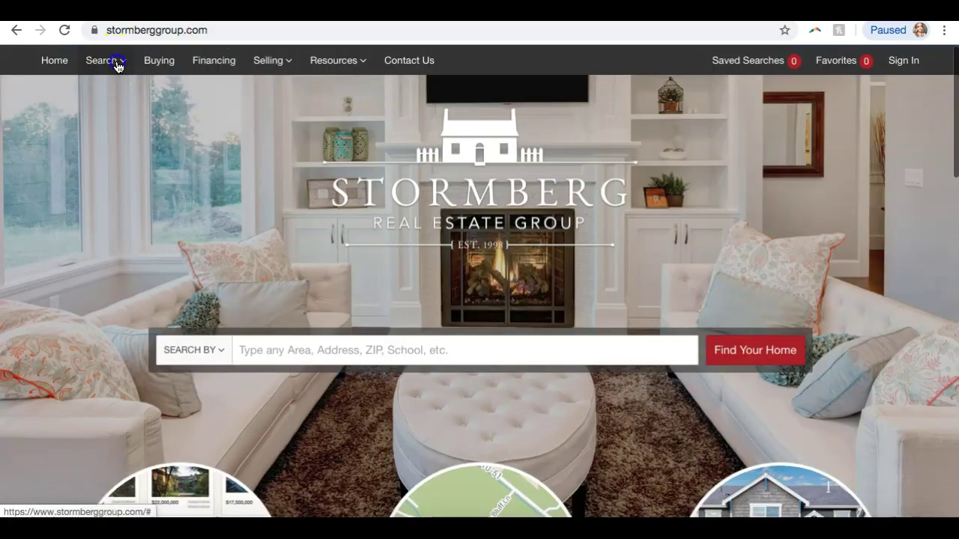
{"action": "mouse_move", "coordinate": [118, 63]}
{"action": "left_click", "coordinate": [111, 145]}
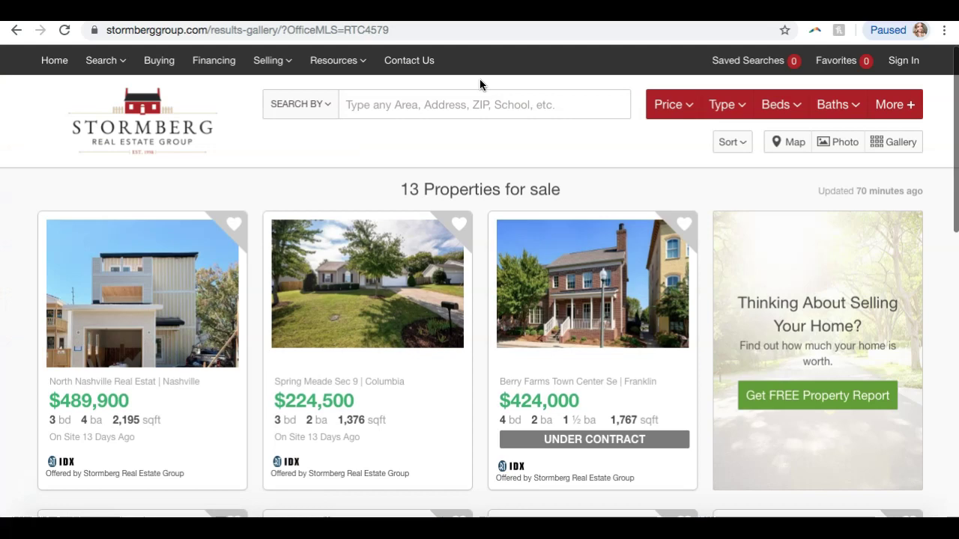
{"action": "scroll", "coordinate": [414, 126], "scroll_direction": "down", "scroll_amount": 5}
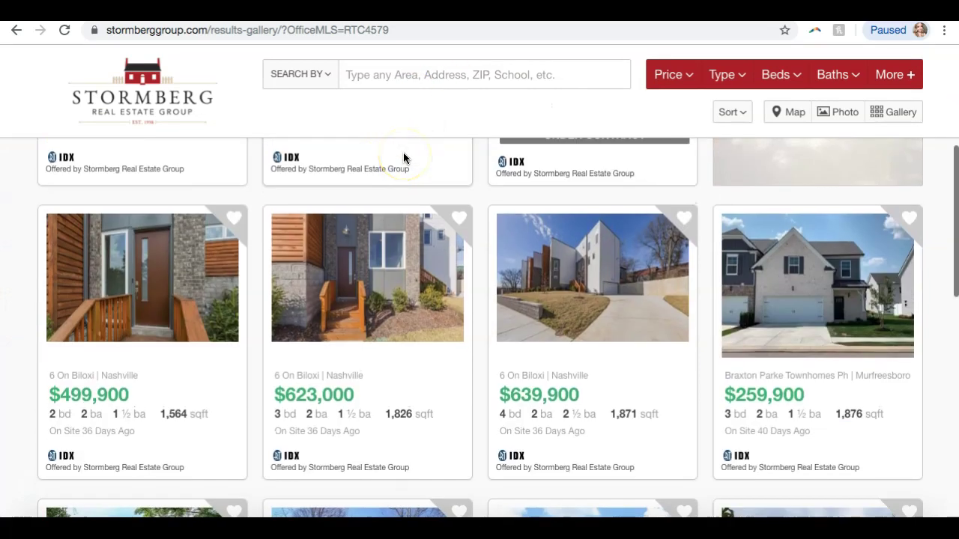
{"action": "scroll", "coordinate": [578, 229], "scroll_direction": "down", "scroll_amount": 3}
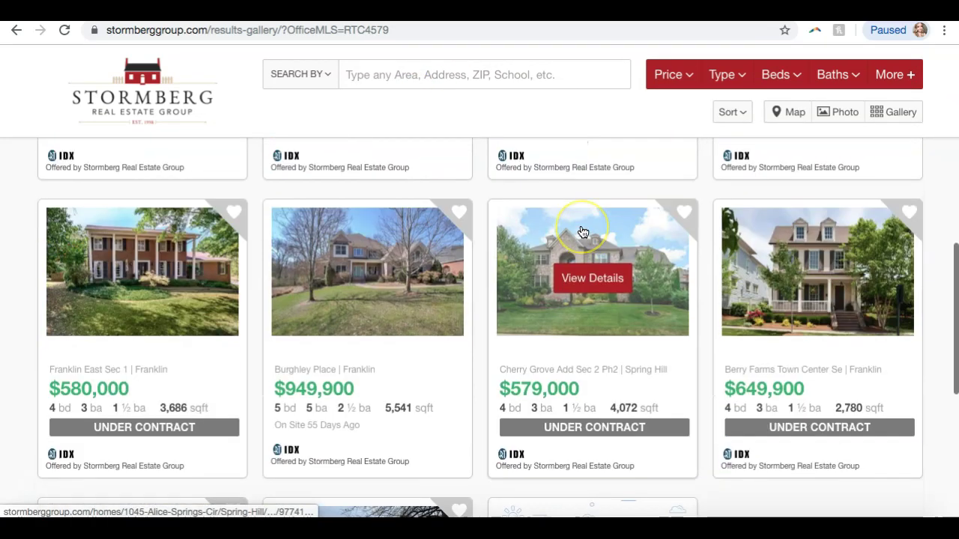
{"action": "scroll", "coordinate": [685, 270], "scroll_direction": "up", "scroll_amount": 8}
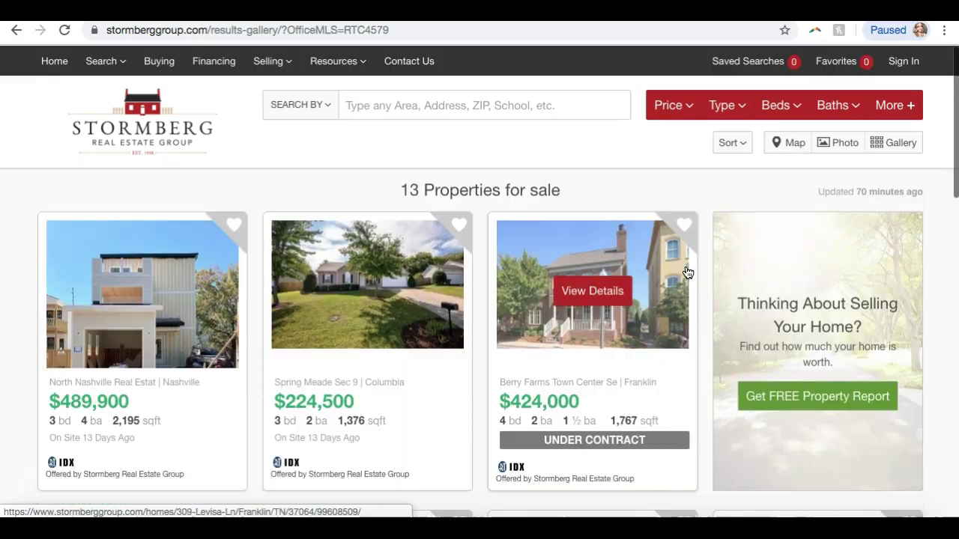
{"action": "left_click", "coordinate": [118, 293]}
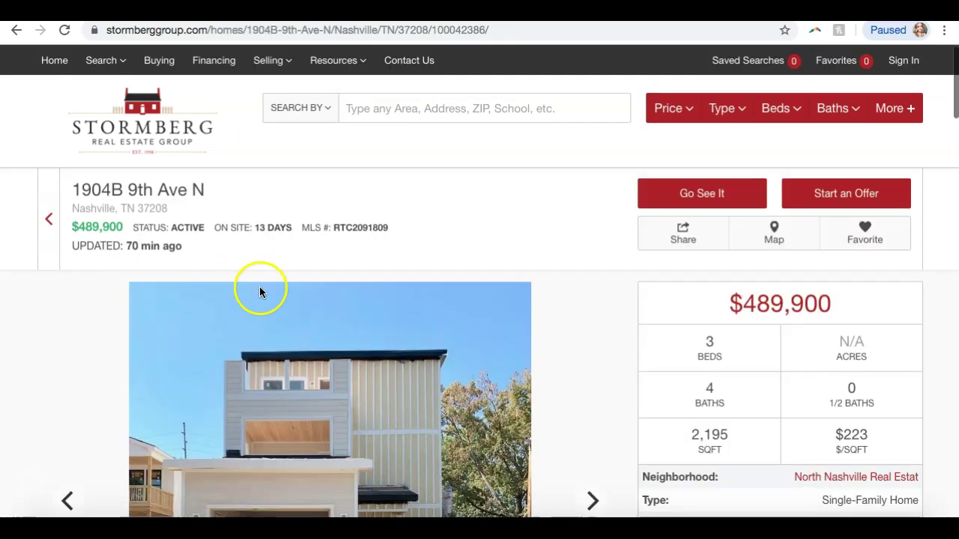
{"action": "scroll", "coordinate": [260, 300], "scroll_direction": "down", "scroll_amount": 5}
{"action": "scroll", "coordinate": [260, 307], "scroll_direction": "up", "scroll_amount": 5}
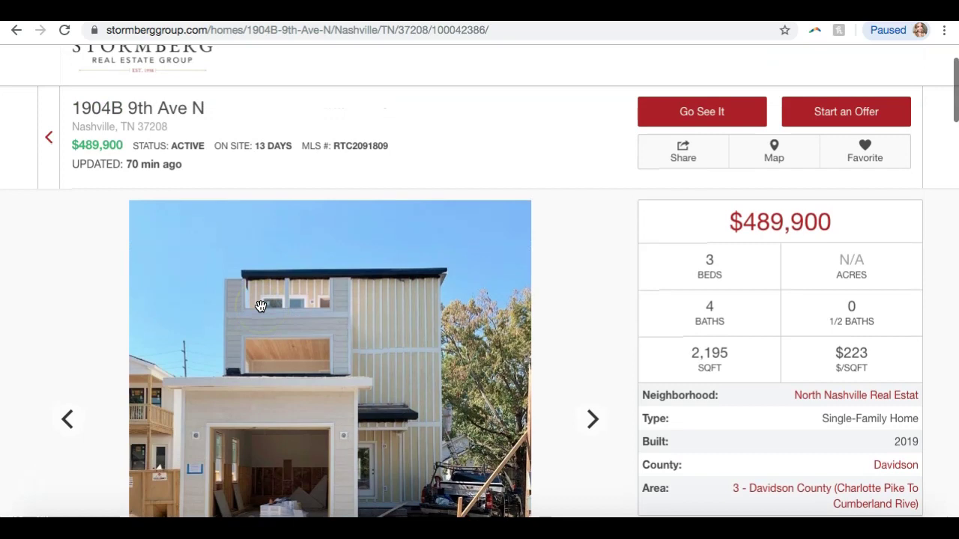
{"action": "scroll", "coordinate": [260, 307], "scroll_direction": "down", "scroll_amount": 2}
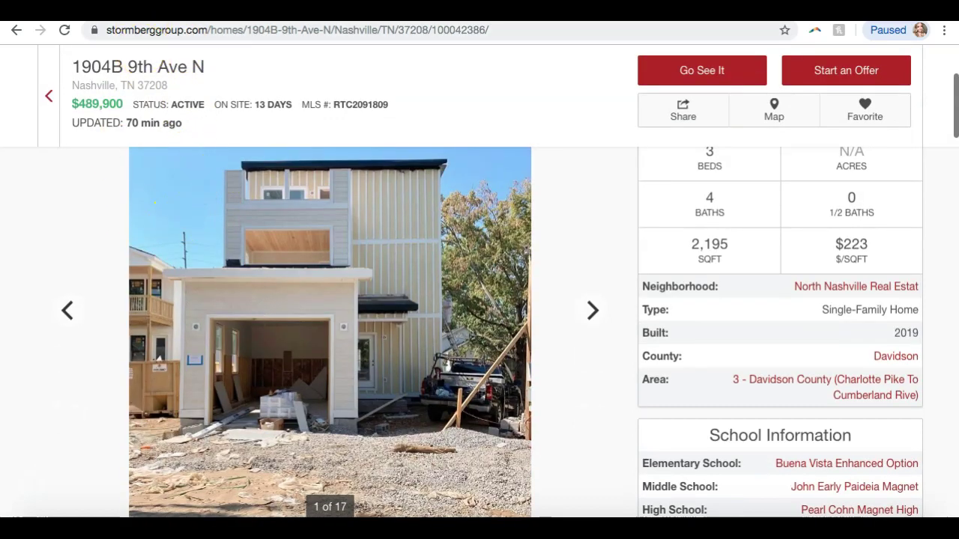
{"action": "triple_click", "coordinate": [93, 68]}
{"action": "key", "text": "ctrl+c"}
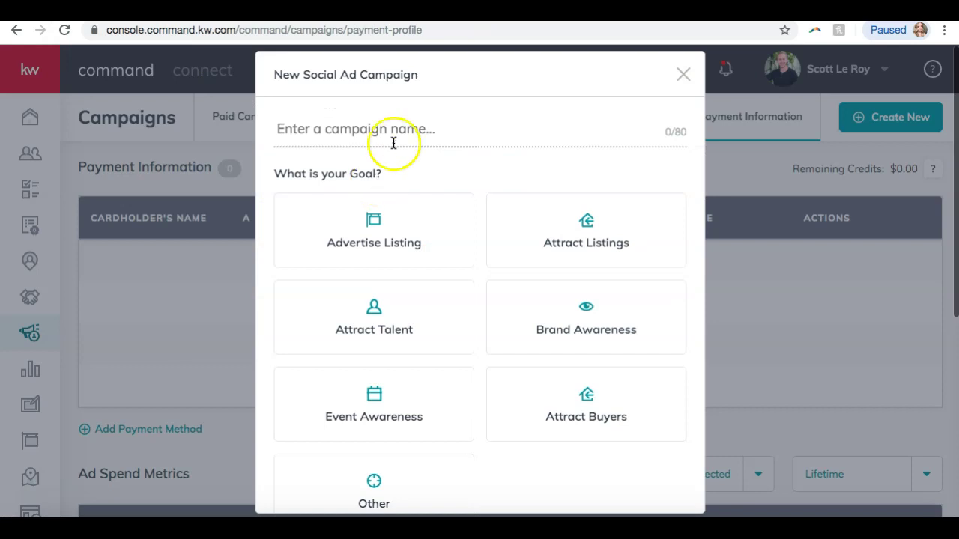
{"action": "left_click", "coordinate": [393, 136]}
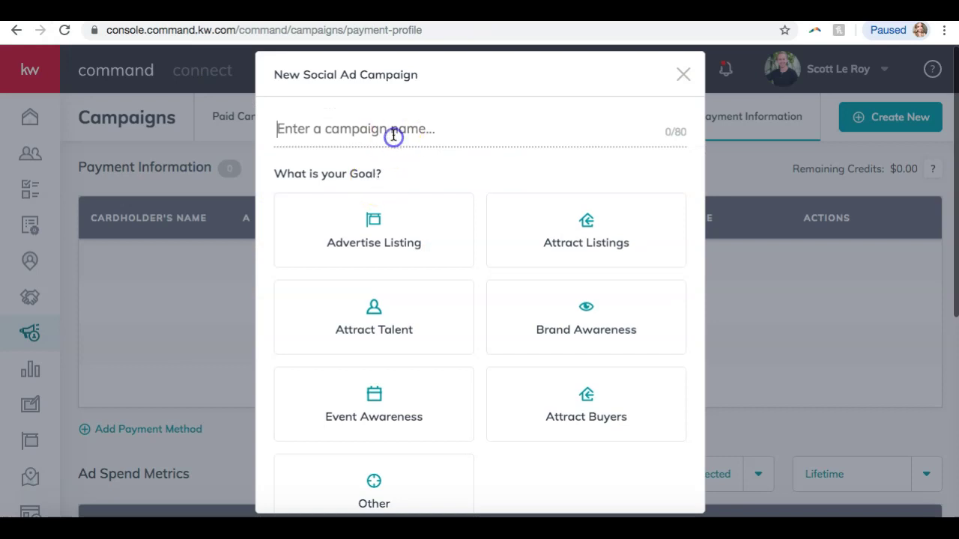
{"action": "key", "text": "ctrl+v"}
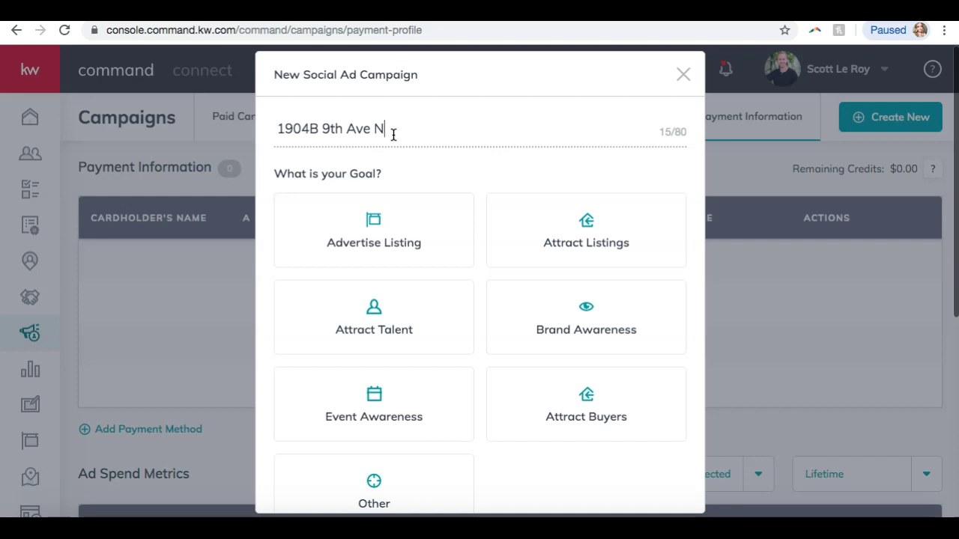
{"action": "scroll", "coordinate": [393, 135], "scroll_direction": "down", "scroll_amount": 1}
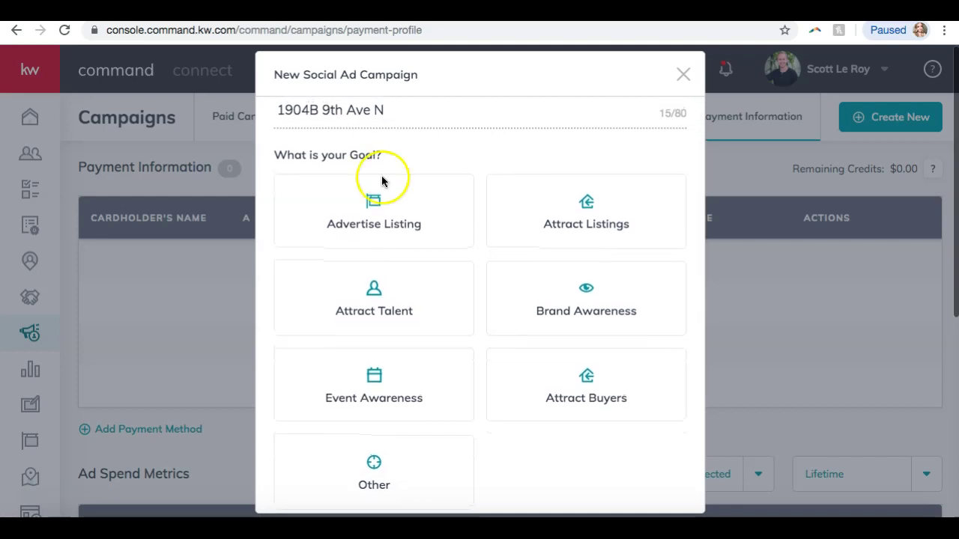
{"action": "left_click", "coordinate": [369, 227]}
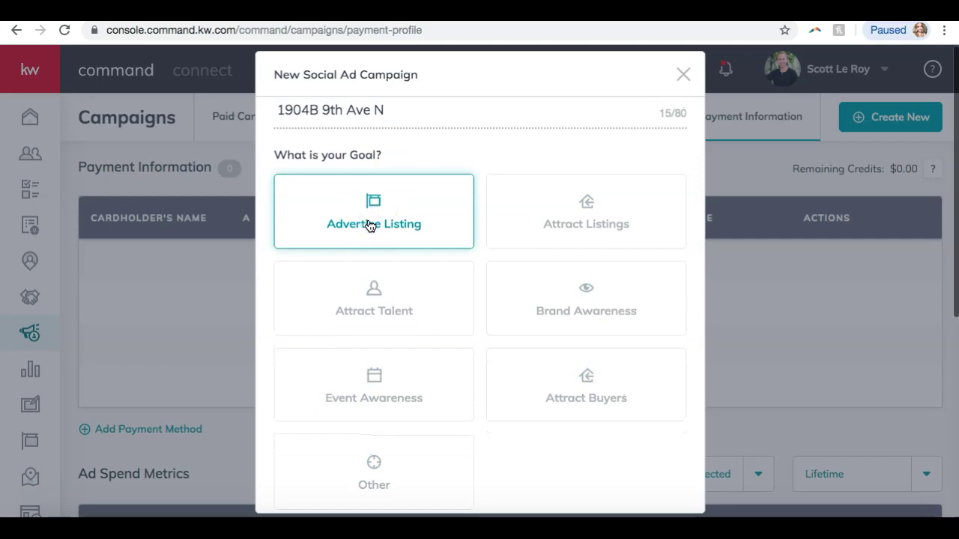
{"action": "scroll", "coordinate": [368, 240], "scroll_direction": "down", "scroll_amount": 4}
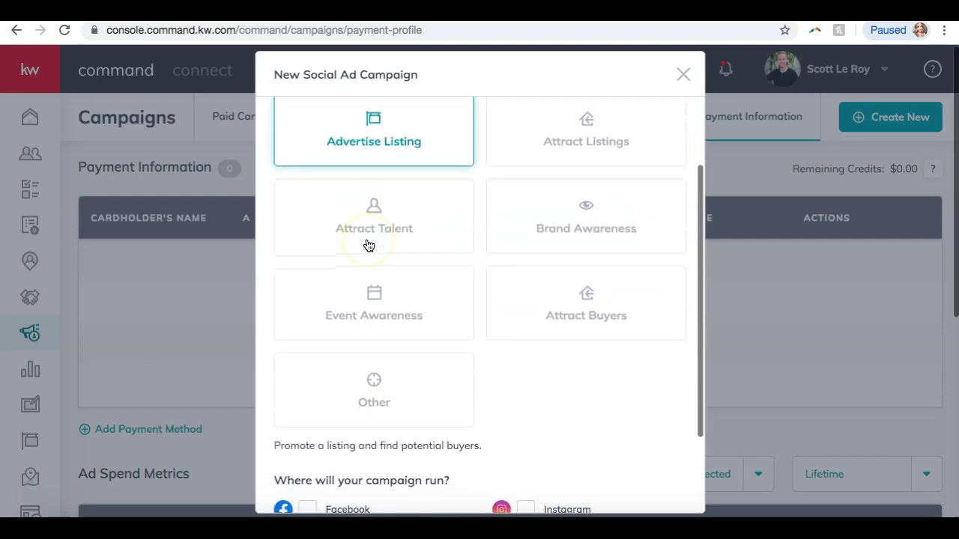
{"action": "scroll", "coordinate": [368, 245], "scroll_direction": "down", "scroll_amount": 1}
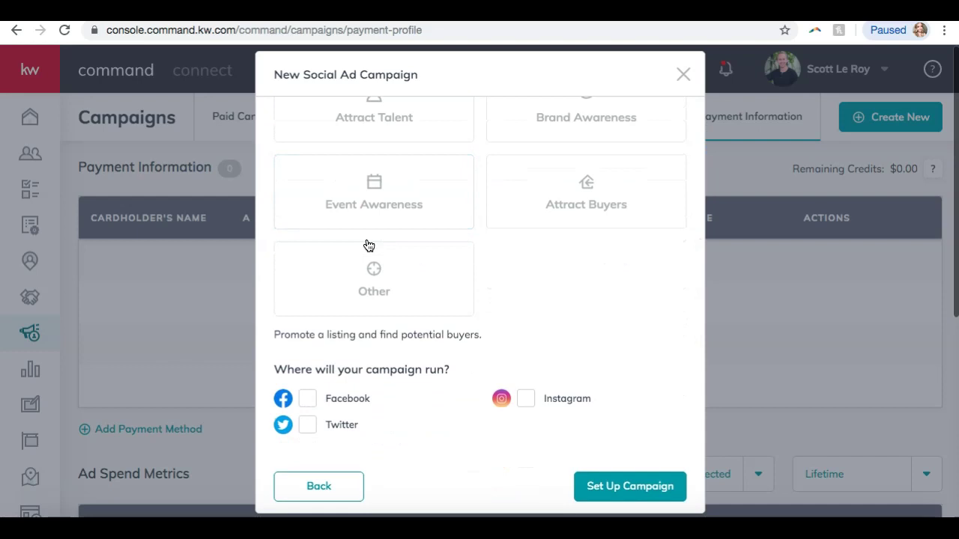
{"action": "left_click", "coordinate": [307, 398]}
Set up the campaign, dismiss the channel error banner, and focus the Property Address search
{"action": "left_click", "coordinate": [611, 487]}
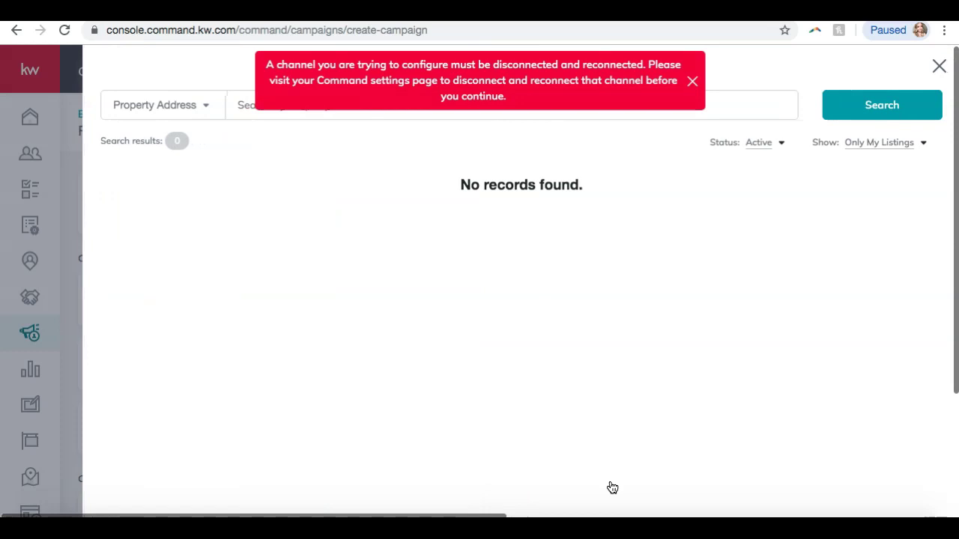
{"action": "left_click", "coordinate": [658, 153]}
{"action": "left_click", "coordinate": [483, 89]}
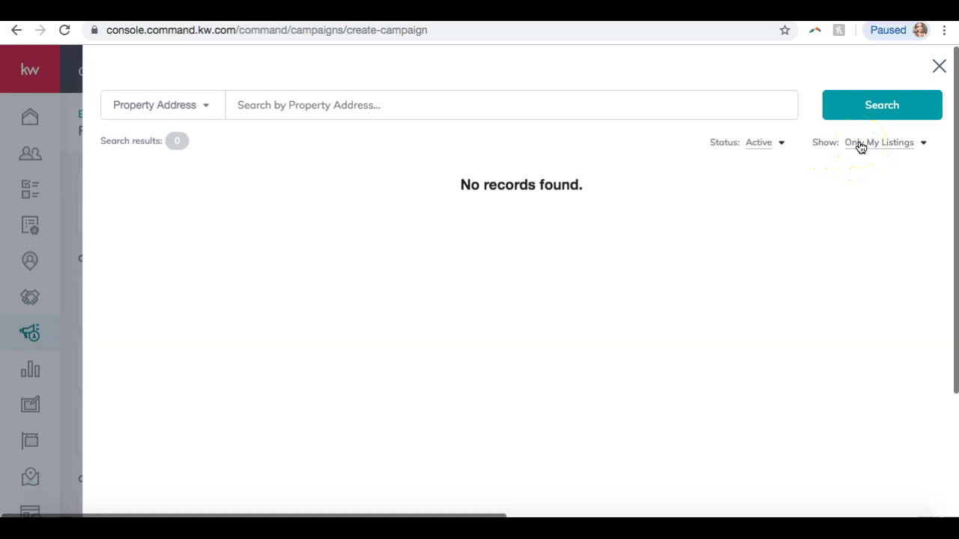
Switch Show to All Listings, search addresses for '1904b', and deny the presenter popup
{"action": "left_click", "coordinate": [860, 146]}
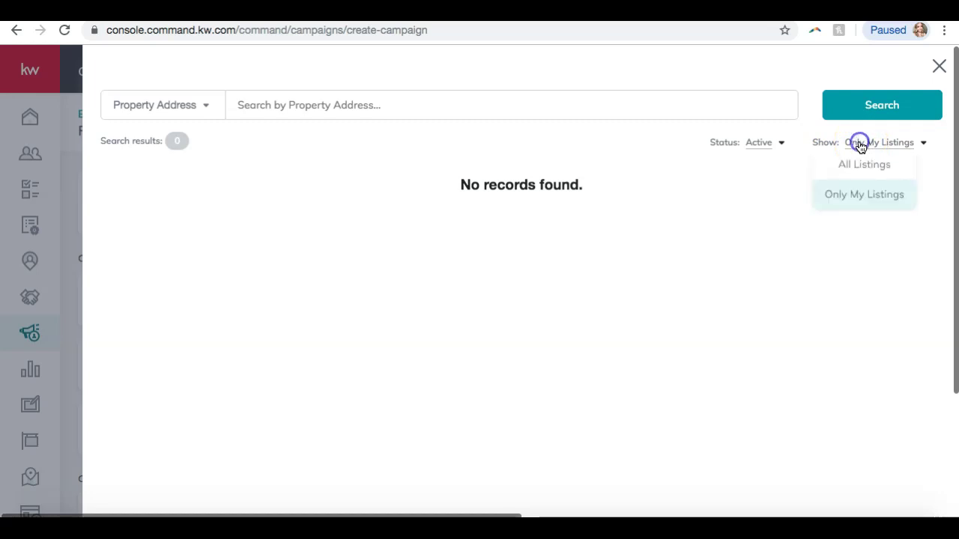
{"action": "left_click", "coordinate": [854, 166]}
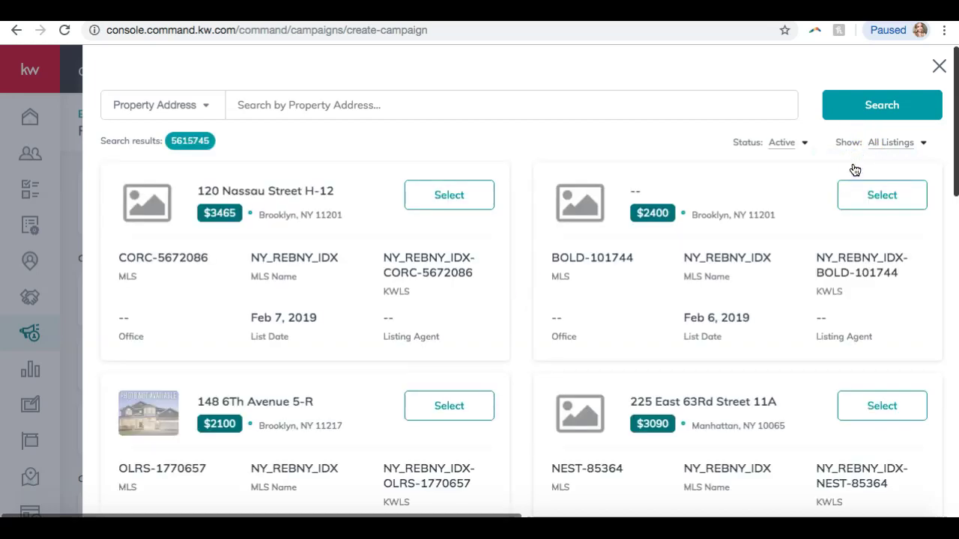
{"action": "left_click", "coordinate": [297, 114]}
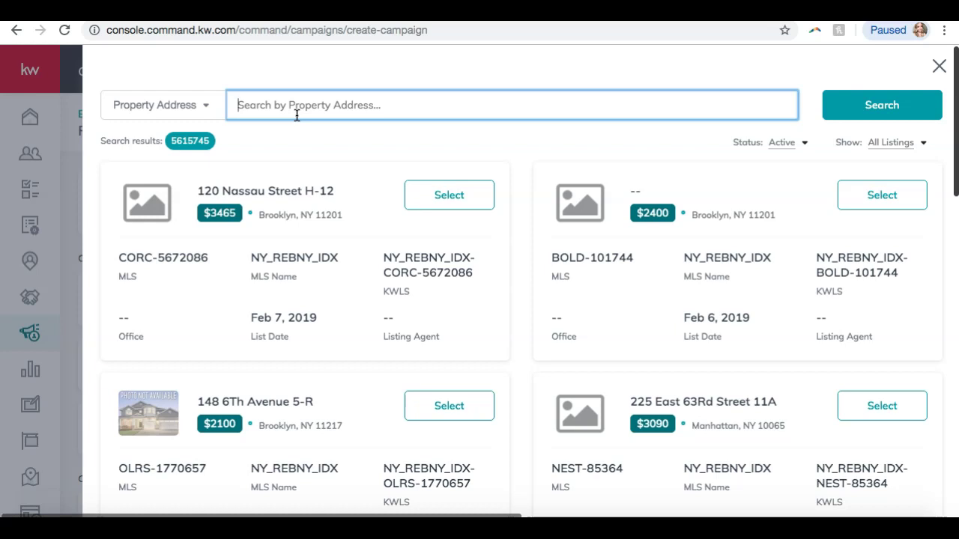
{"action": "type", "text": "190"}
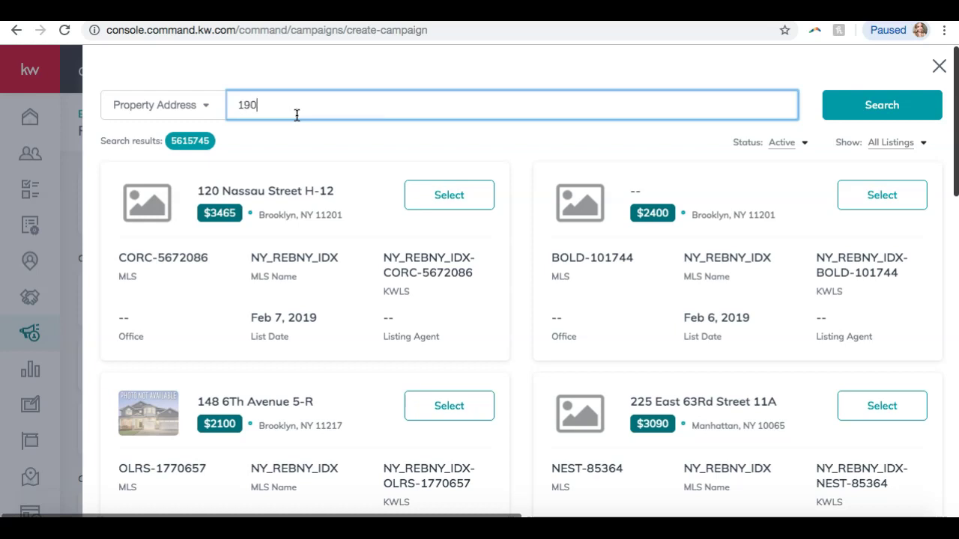
{"action": "type", "text": "4b"}
{"action": "left_click", "coordinate": [876, 96]}
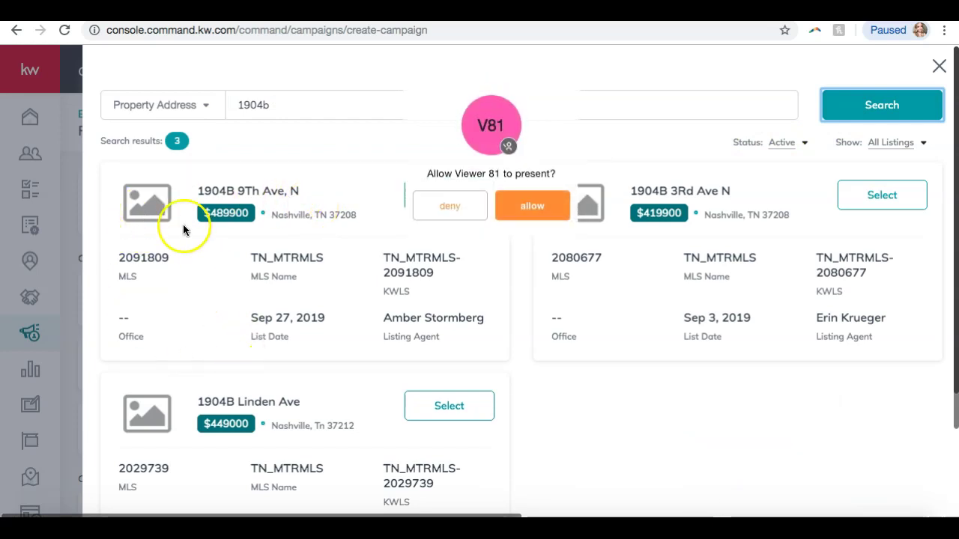
{"action": "left_click", "coordinate": [463, 213]}
{"action": "left_click", "coordinate": [137, 198]}
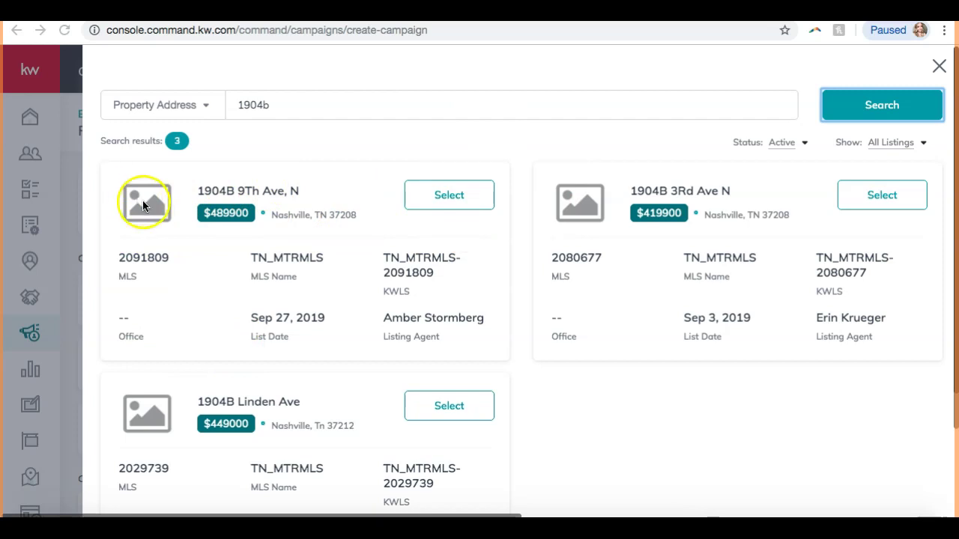
{"action": "left_click", "coordinate": [450, 196]}
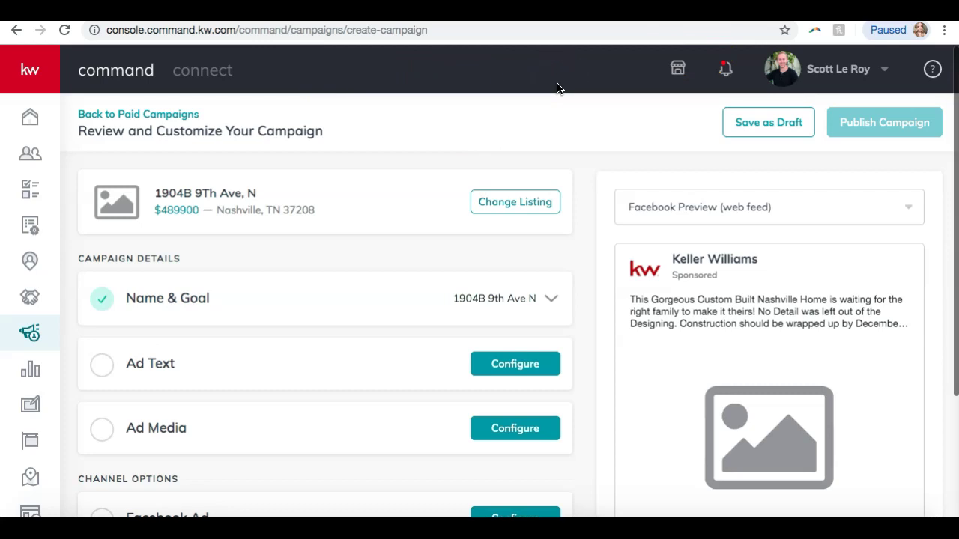
{"action": "scroll", "coordinate": [401, 211], "scroll_direction": "down", "scroll_amount": 1}
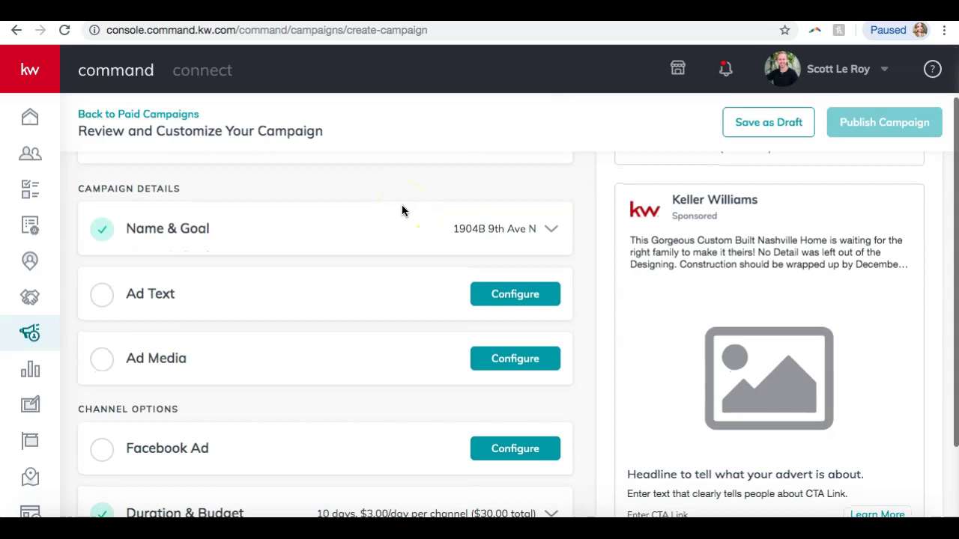
{"action": "scroll", "coordinate": [402, 210], "scroll_direction": "up", "scroll_amount": 1}
{"action": "scroll", "coordinate": [292, 272], "scroll_direction": "down", "scroll_amount": 3}
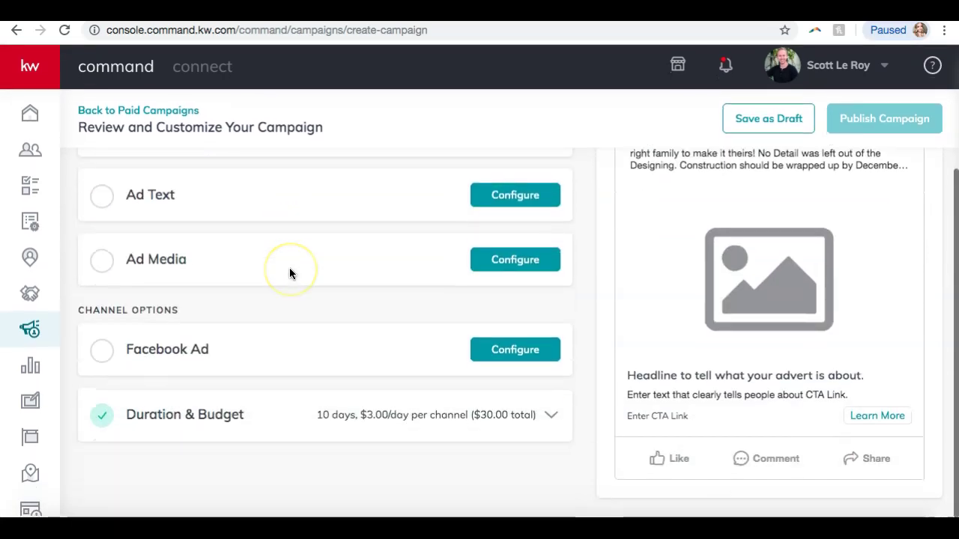
{"action": "scroll", "coordinate": [292, 272], "scroll_direction": "up", "scroll_amount": 3}
{"action": "scroll", "coordinate": [290, 274], "scroll_direction": "down", "scroll_amount": 3}
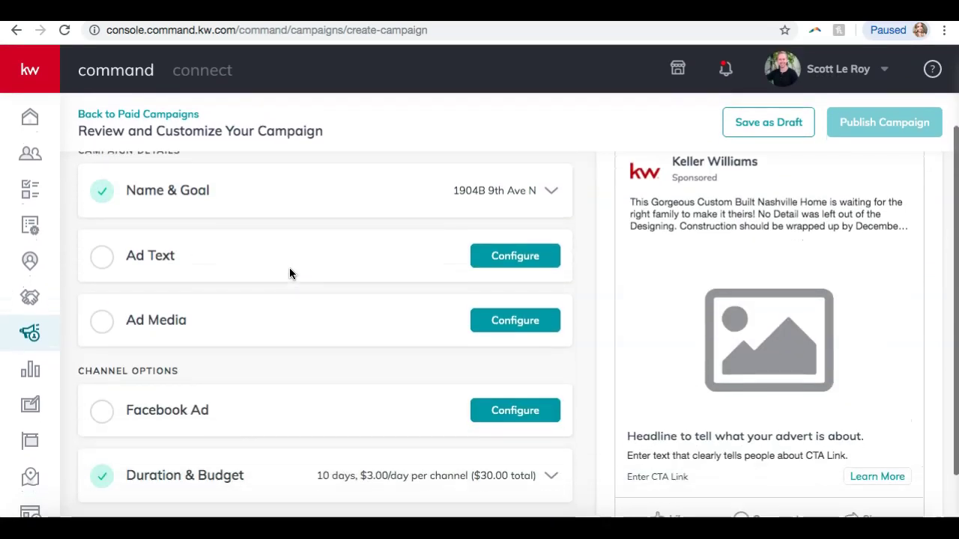
{"action": "scroll", "coordinate": [290, 274], "scroll_direction": "up", "scroll_amount": 3}
{"action": "scroll", "coordinate": [704, 352], "scroll_direction": "down", "scroll_amount": 3}
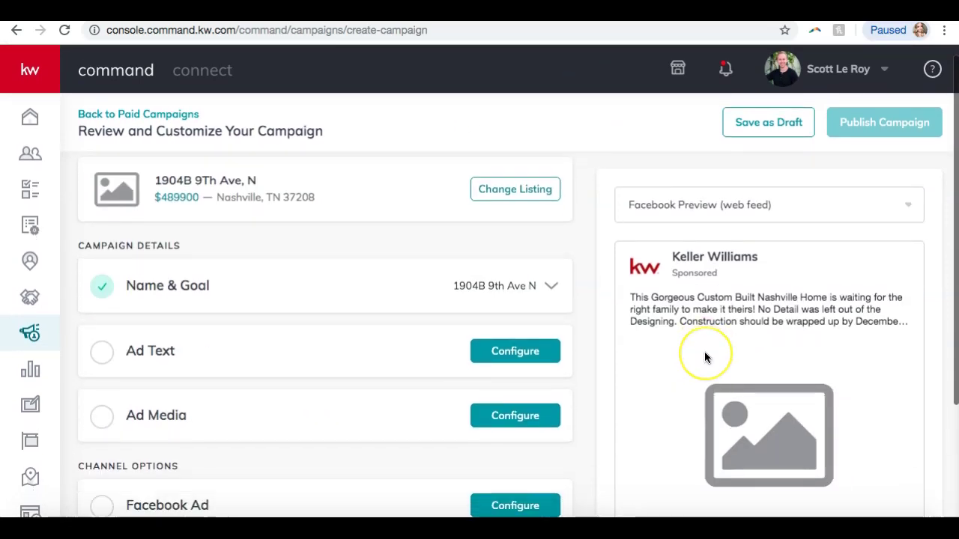
{"action": "scroll", "coordinate": [704, 352], "scroll_direction": "up", "scroll_amount": 3}
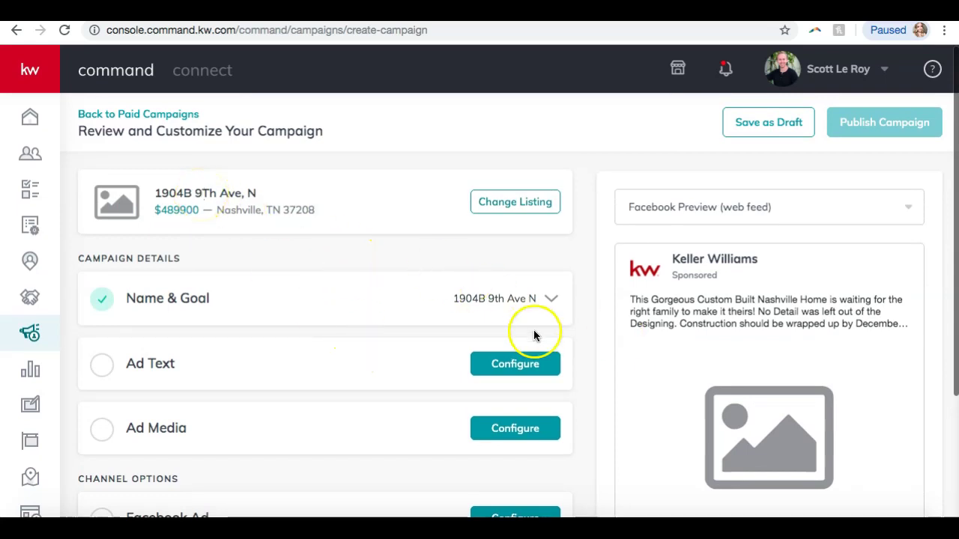
{"action": "scroll", "coordinate": [685, 336], "scroll_direction": "down", "scroll_amount": 3}
{"action": "scroll", "coordinate": [686, 338], "scroll_direction": "up", "scroll_amount": 3}
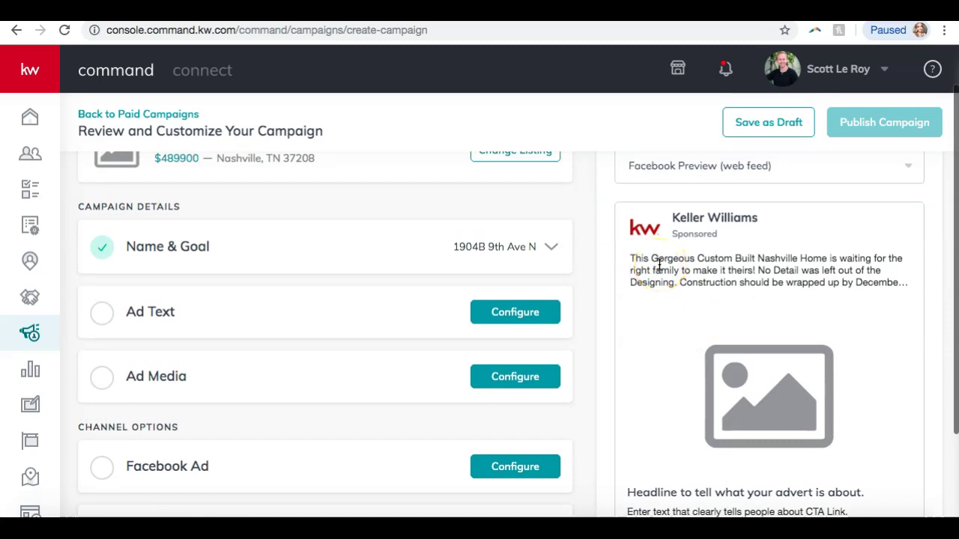
{"action": "scroll", "coordinate": [801, 356], "scroll_direction": "up", "scroll_amount": 1}
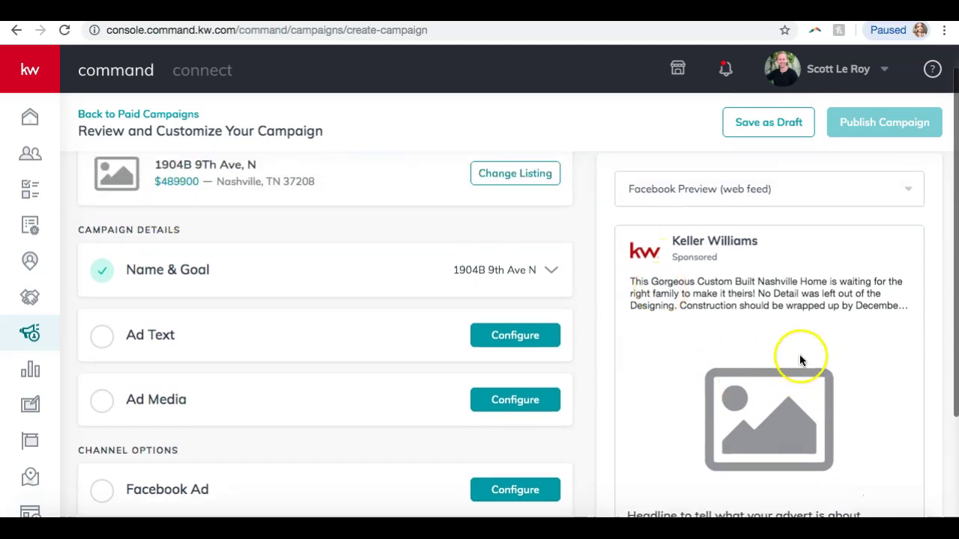
{"action": "scroll", "coordinate": [799, 360], "scroll_direction": "up", "scroll_amount": 1}
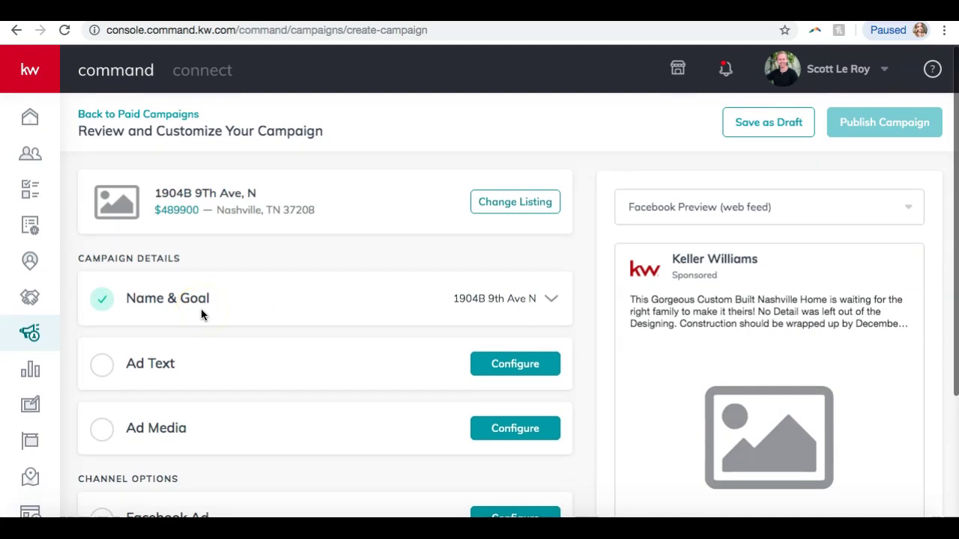
{"action": "scroll", "coordinate": [201, 314], "scroll_direction": "down", "scroll_amount": 3}
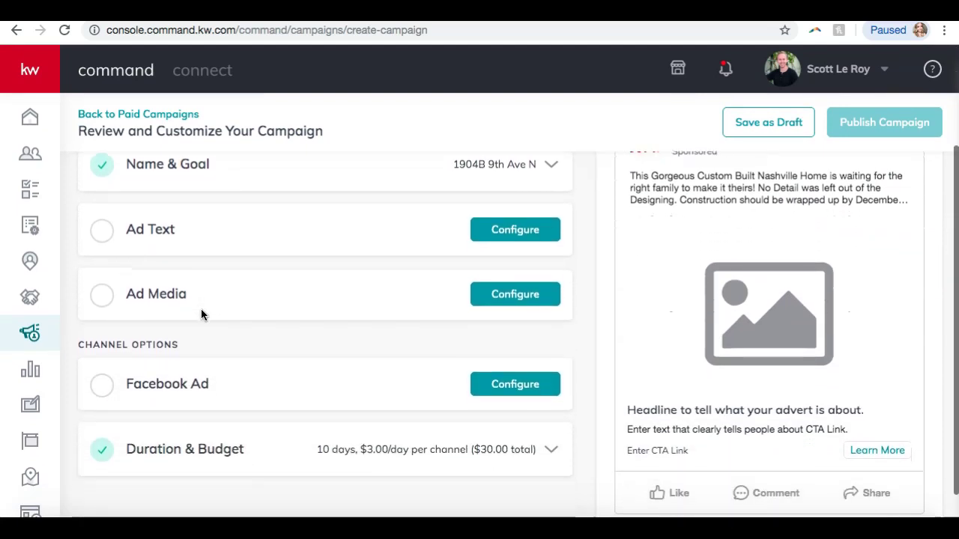
{"action": "scroll", "coordinate": [206, 308], "scroll_direction": "up", "scroll_amount": 2}
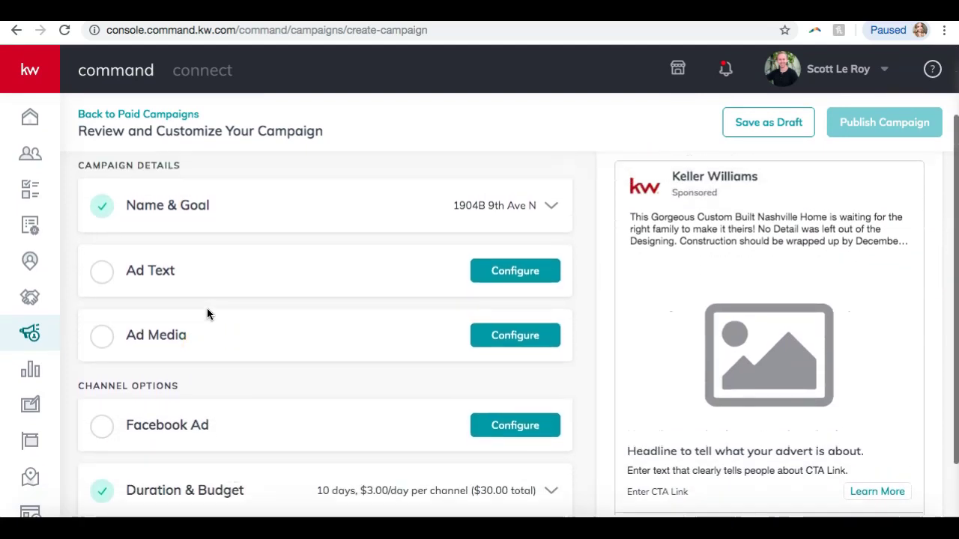
{"action": "left_click", "coordinate": [253, 238]}
{"action": "left_click", "coordinate": [493, 229]}
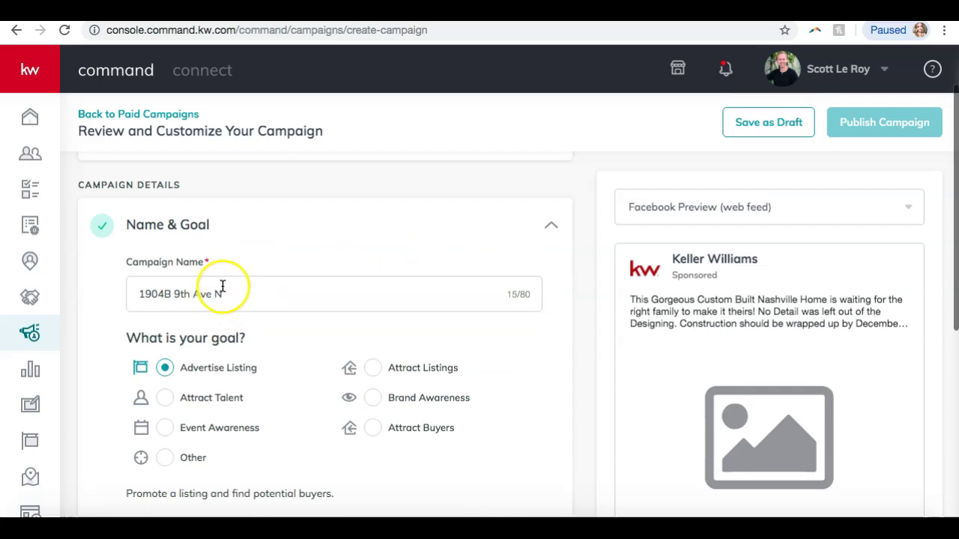
{"action": "scroll", "coordinate": [222, 286], "scroll_direction": "down", "scroll_amount": 2}
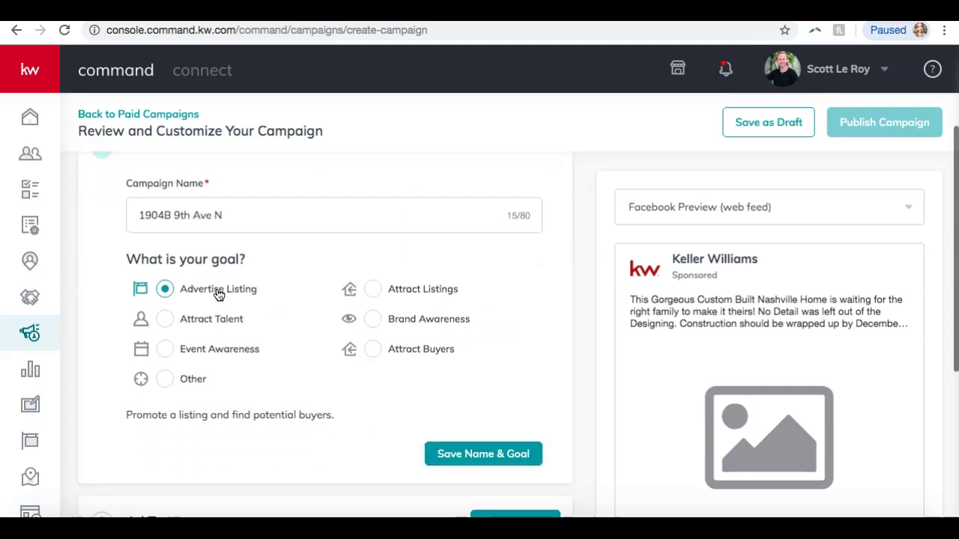
{"action": "left_click", "coordinate": [460, 453]}
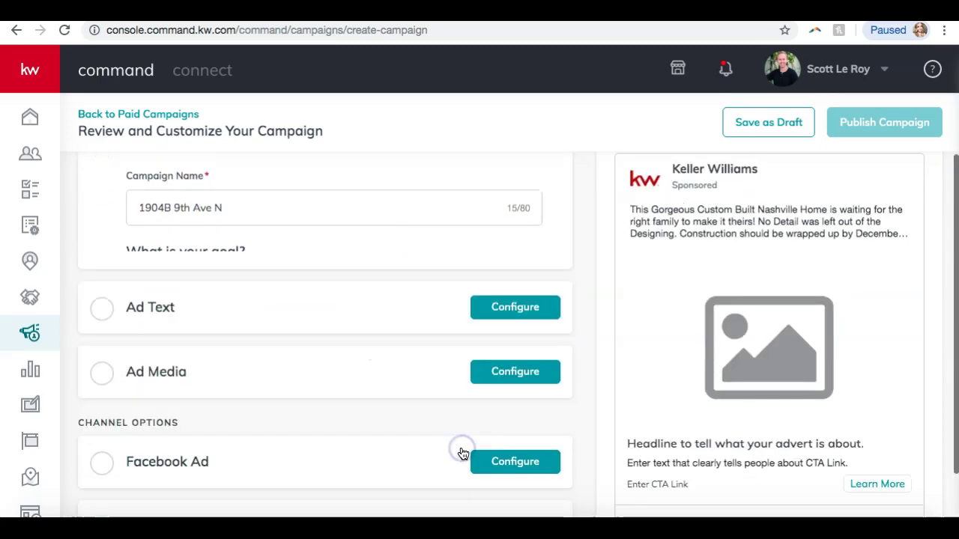
{"action": "scroll", "coordinate": [391, 283], "scroll_direction": "up", "scroll_amount": 2}
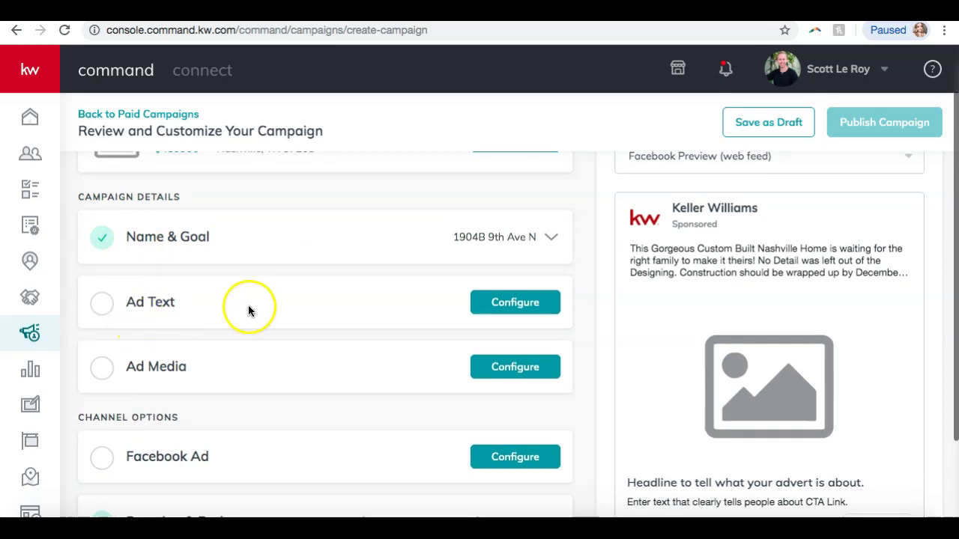
{"action": "left_click", "coordinate": [514, 305]}
Delete the final Amazing Views sentence so Main Copy ends at 'wrapped up by December 2019.' (185/250)
{"action": "scroll", "coordinate": [450, 371], "scroll_direction": "down", "scroll_amount": 2}
{"action": "scroll", "coordinate": [450, 370], "scroll_direction": "down", "scroll_amount": 1}
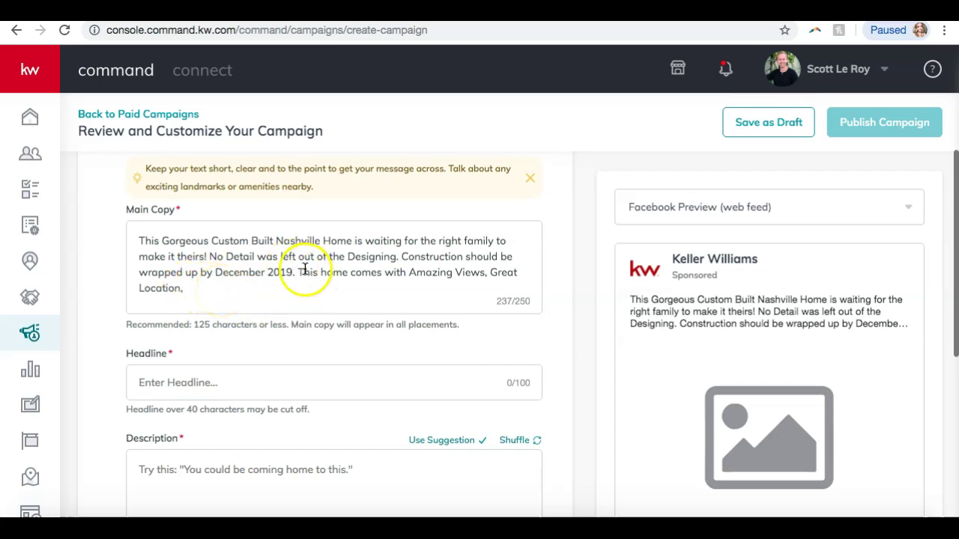
{"action": "left_click", "coordinate": [292, 288]}
{"action": "left_click_drag", "start_coordinate": [292, 288], "coordinate": [295, 272]}
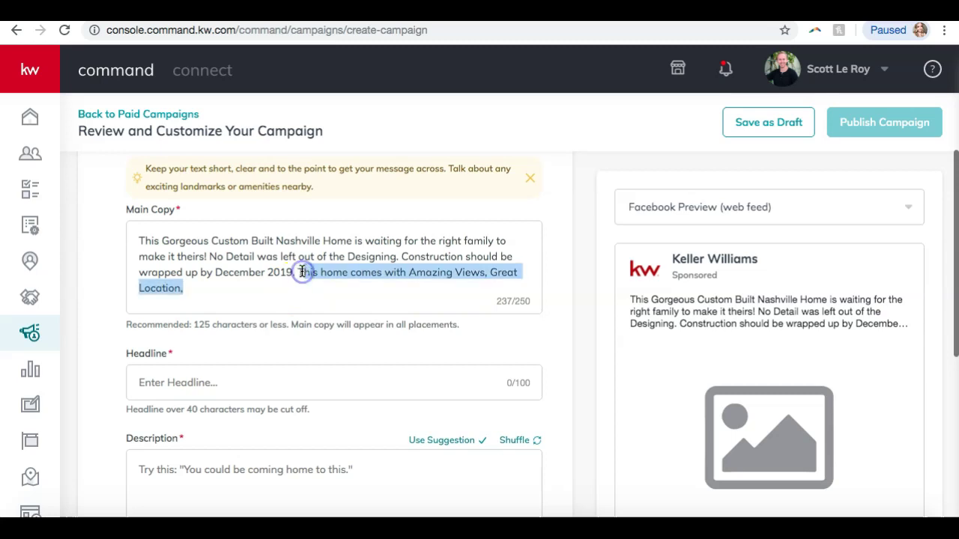
{"action": "key", "text": "BackSpace"}
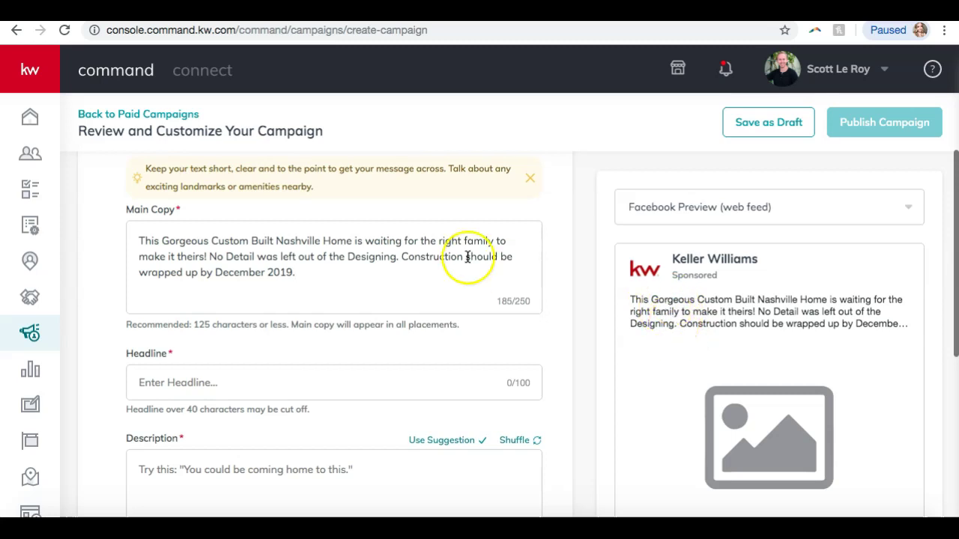
{"action": "scroll", "coordinate": [374, 235], "scroll_direction": "down", "scroll_amount": 3}
Enter the headline 'Amazing New Listing in Nashville!'
{"action": "left_click", "coordinate": [215, 285]}
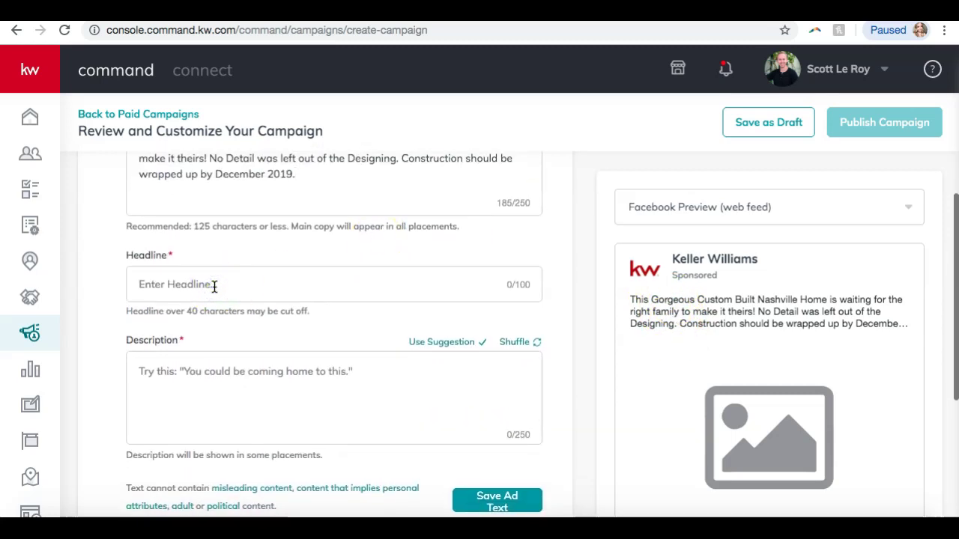
{"action": "type", "text": "Aa"}
{"action": "type", "text": "azing New"}
{"action": "type", "text": " Listing in Nashville!"}
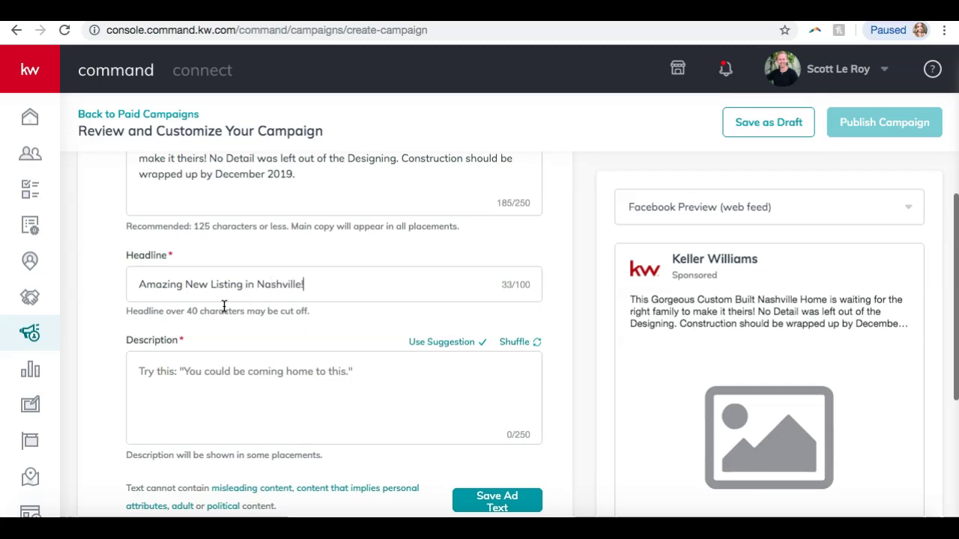
{"action": "scroll", "coordinate": [274, 343], "scroll_direction": "down", "scroll_amount": 4}
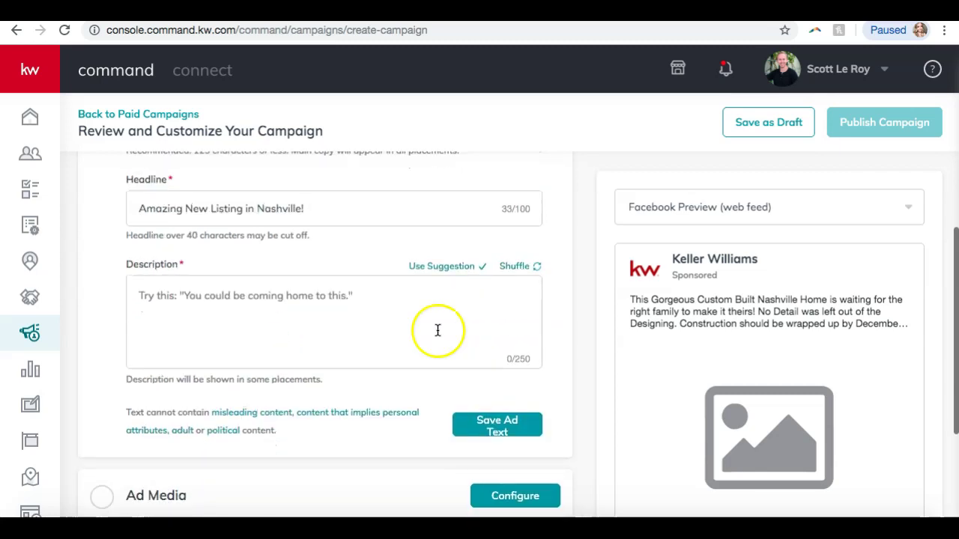
{"action": "scroll", "coordinate": [614, 339], "scroll_direction": "down", "scroll_amount": 2}
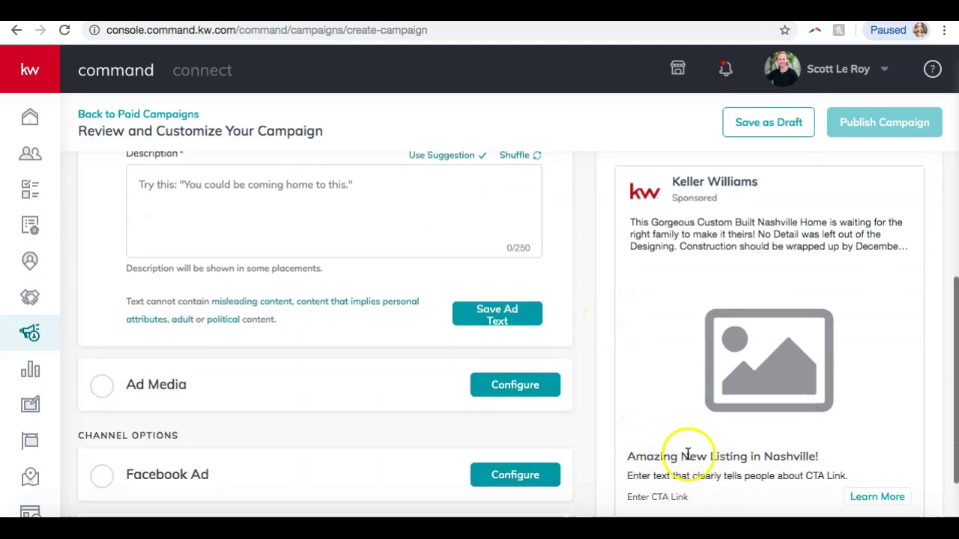
{"action": "scroll", "coordinate": [687, 448], "scroll_direction": "up", "scroll_amount": 4}
Shuffle the suggested descriptions and use the one about viewing photos and videos
{"action": "left_click", "coordinate": [296, 335]}
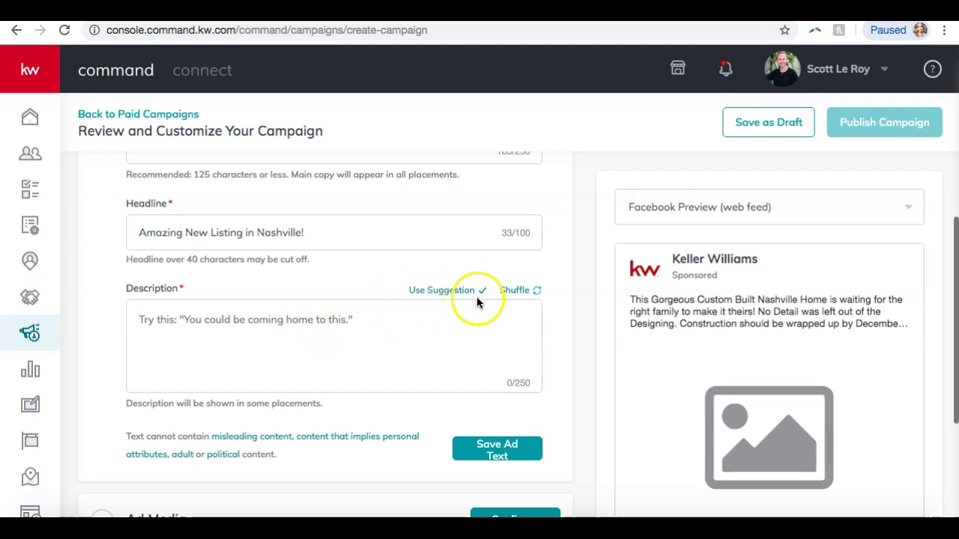
{"action": "left_click", "coordinate": [522, 291]}
{"action": "left_click", "coordinate": [523, 292]}
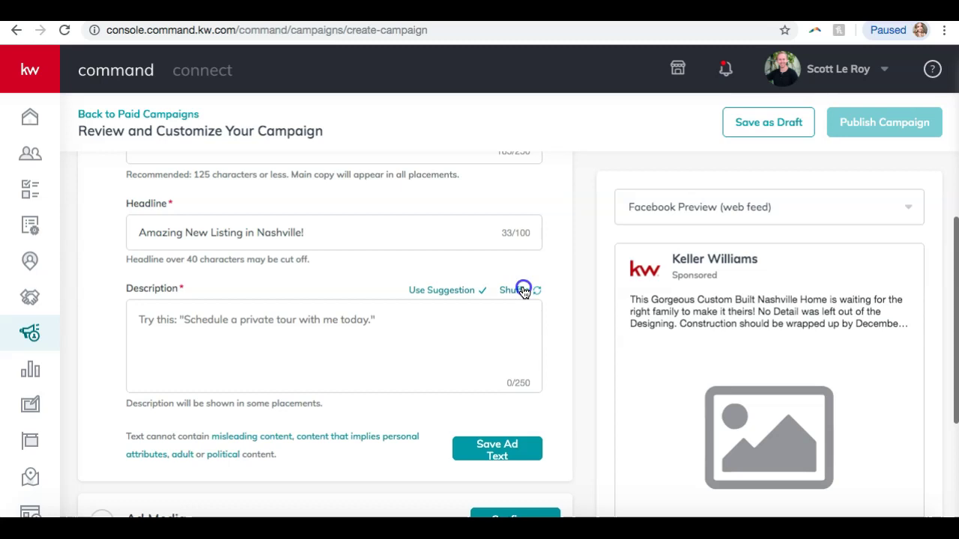
{"action": "left_click", "coordinate": [522, 291]}
{"action": "left_click", "coordinate": [523, 291]}
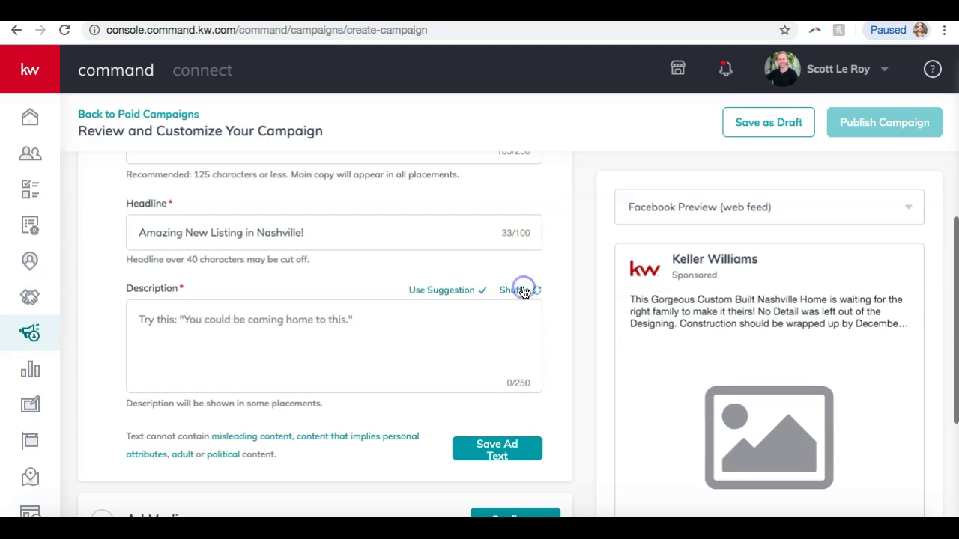
{"action": "left_click", "coordinate": [523, 291]}
{"action": "left_click", "coordinate": [523, 291]}
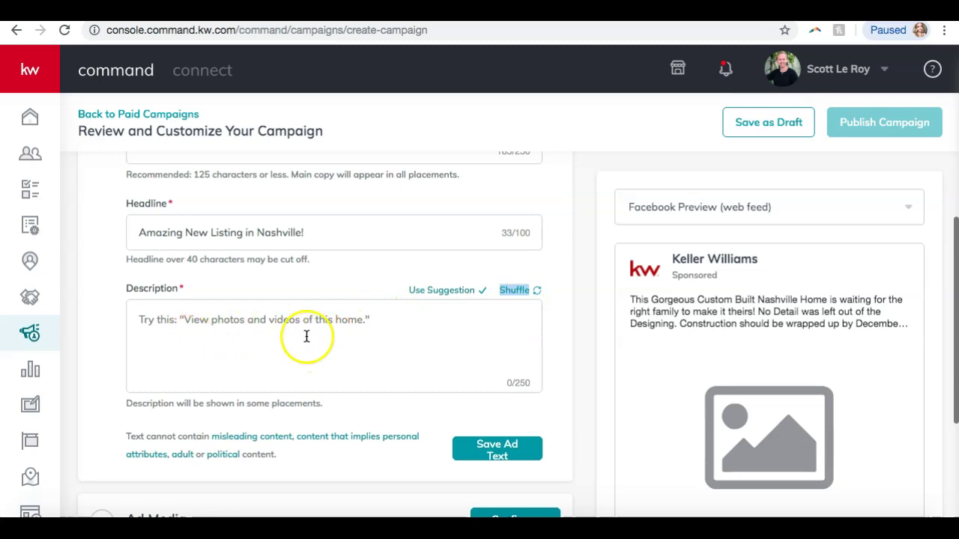
{"action": "left_click", "coordinate": [455, 295]}
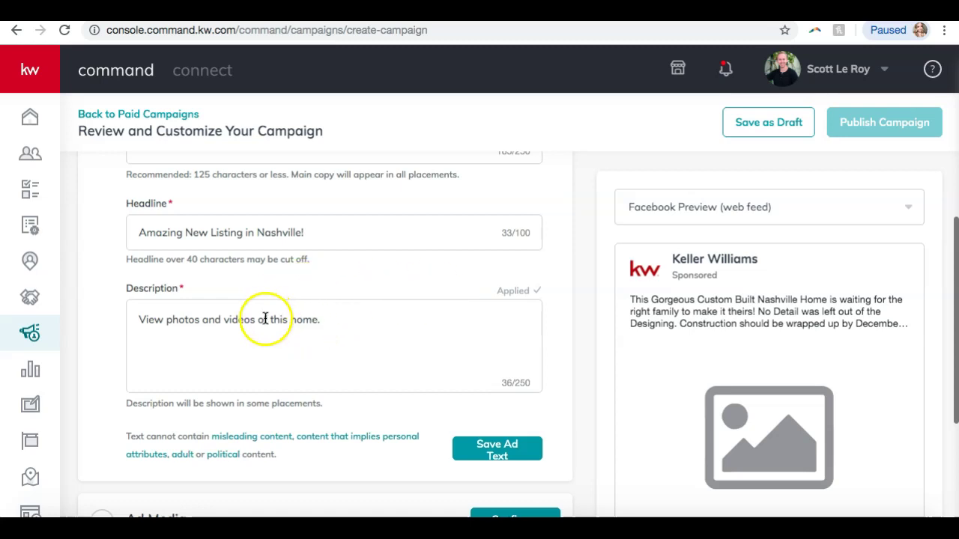
Save the finished ad text with its headline and description
{"action": "scroll", "coordinate": [265, 318], "scroll_direction": "down", "scroll_amount": 1}
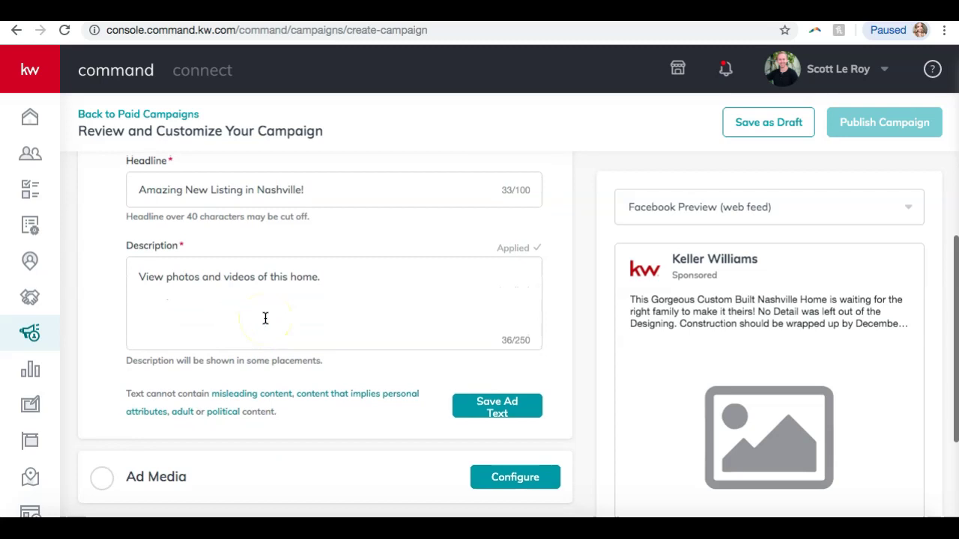
{"action": "scroll", "coordinate": [265, 318], "scroll_direction": "up", "scroll_amount": 5}
{"action": "scroll", "coordinate": [265, 318], "scroll_direction": "down", "scroll_amount": 6}
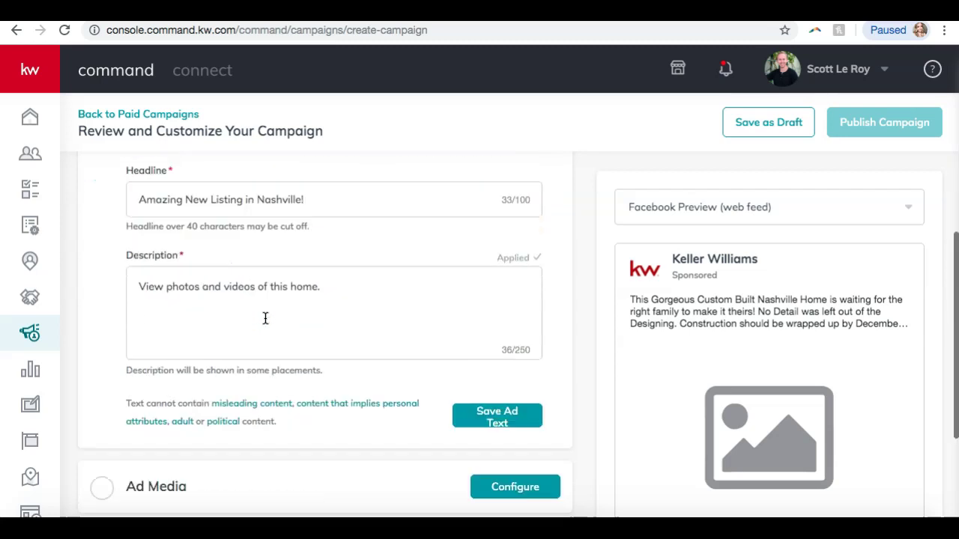
{"action": "left_click", "coordinate": [277, 323]}
{"action": "left_click", "coordinate": [503, 366]}
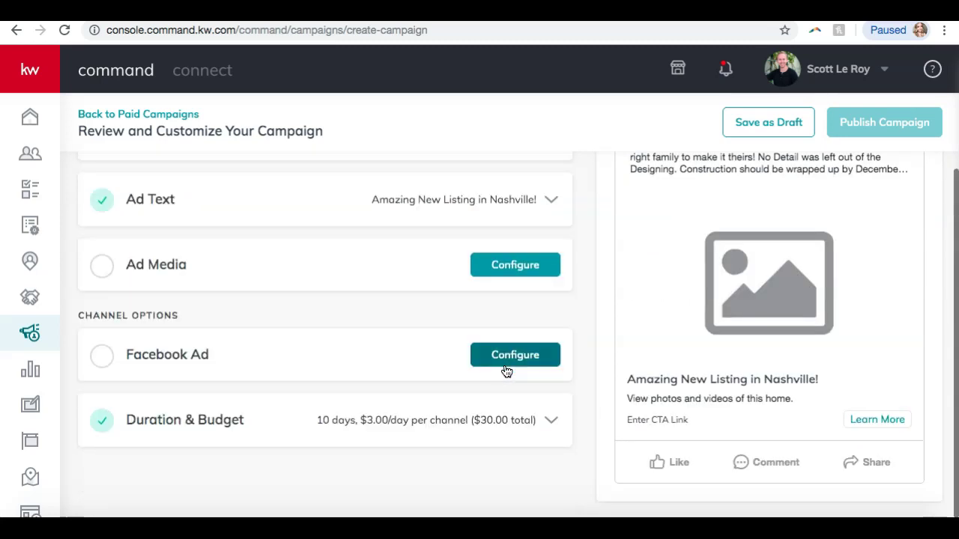
Open the Ad Media options and try the multiple images format
{"action": "left_click", "coordinate": [636, 296]}
{"action": "scroll", "coordinate": [635, 297], "scroll_direction": "up", "scroll_amount": 1}
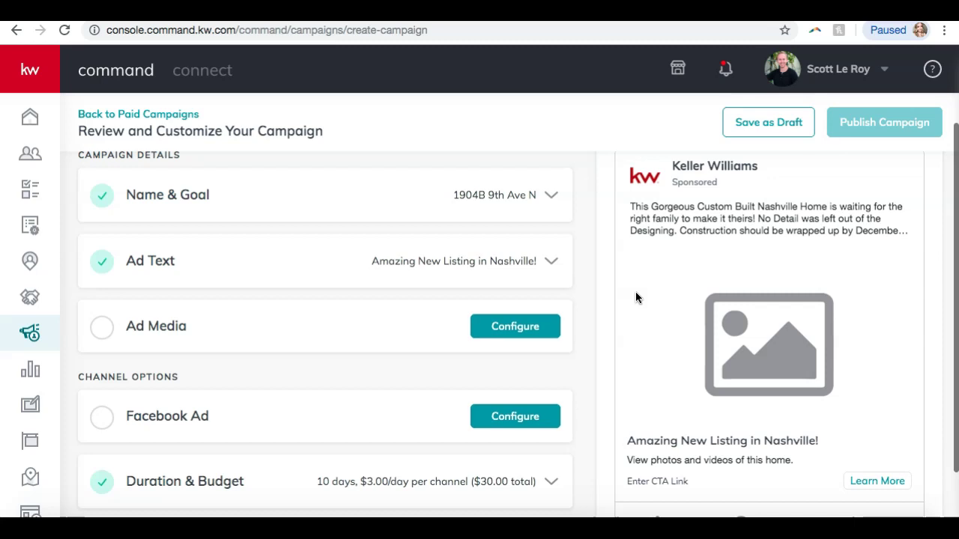
{"action": "scroll", "coordinate": [635, 298], "scroll_direction": "down", "scroll_amount": 3}
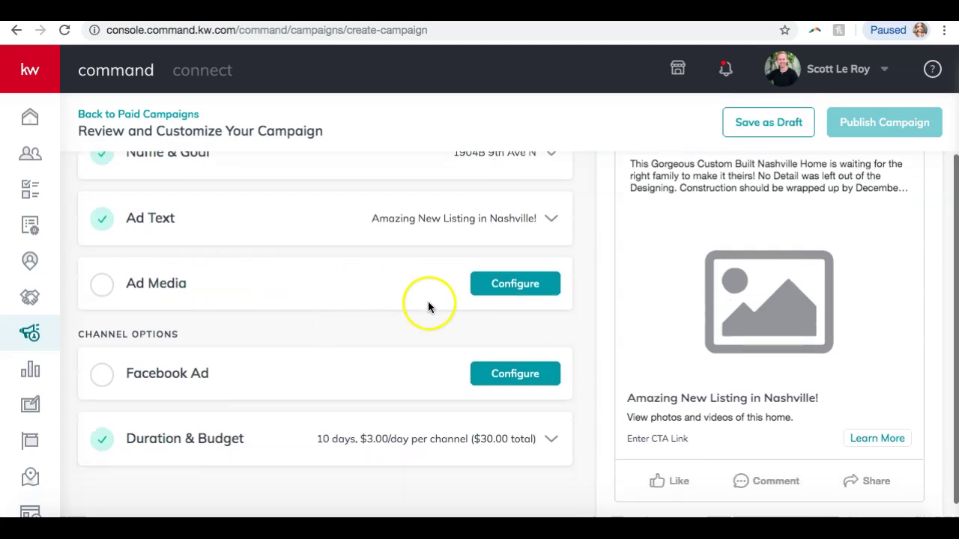
{"action": "left_click", "coordinate": [509, 292]}
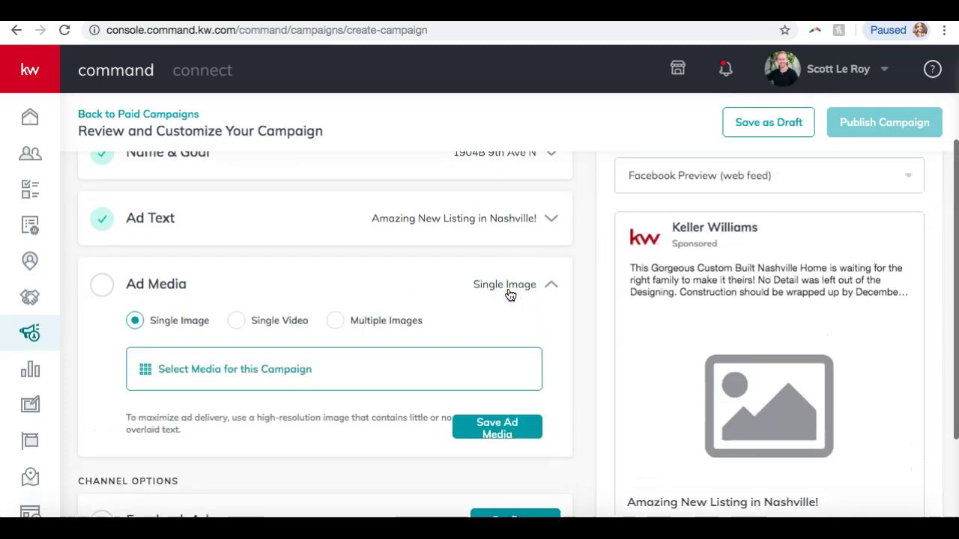
{"action": "scroll", "coordinate": [509, 294], "scroll_direction": "down", "scroll_amount": 2}
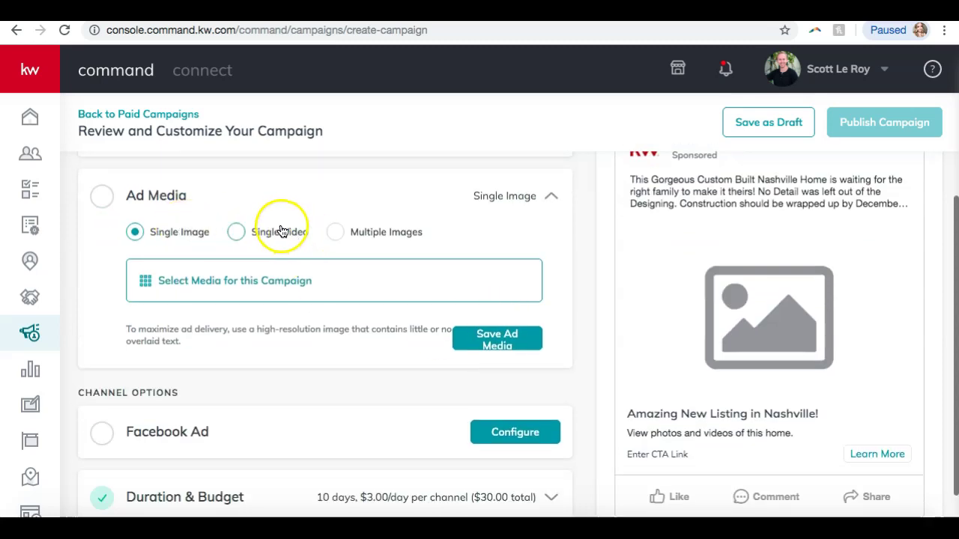
{"action": "left_click", "coordinate": [359, 233]}
{"action": "left_click", "coordinate": [135, 233]}
{"action": "left_click", "coordinate": [328, 10]}
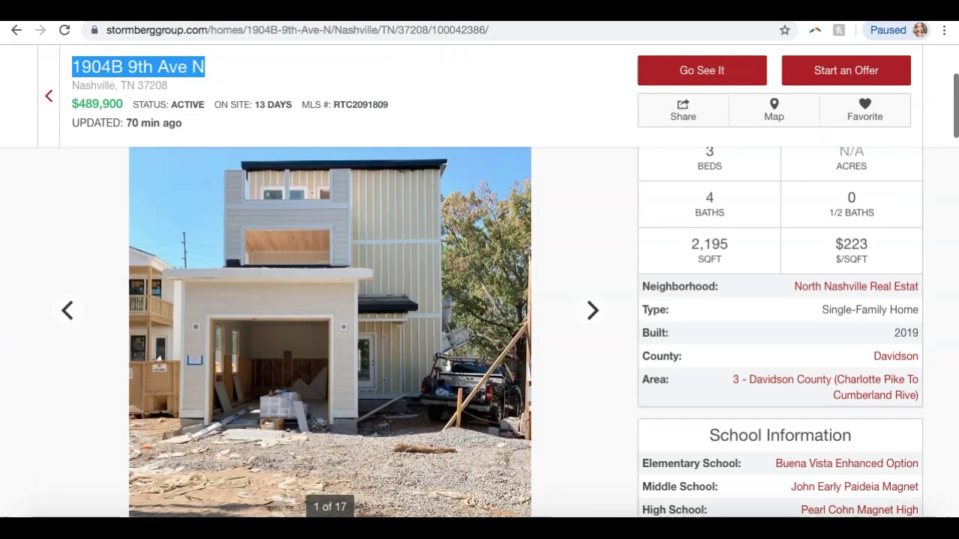
{"action": "right_click", "coordinate": [291, 266]}
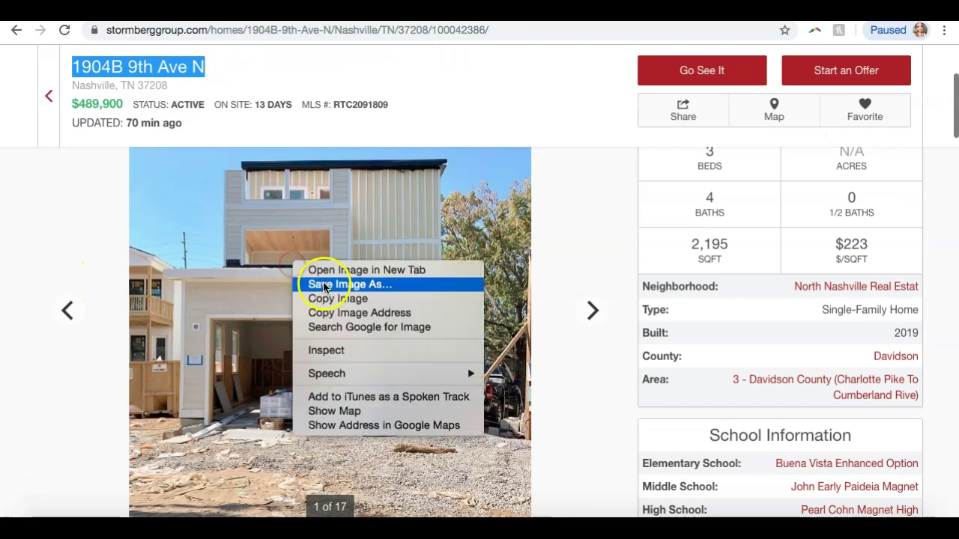
{"action": "left_click", "coordinate": [323, 284]}
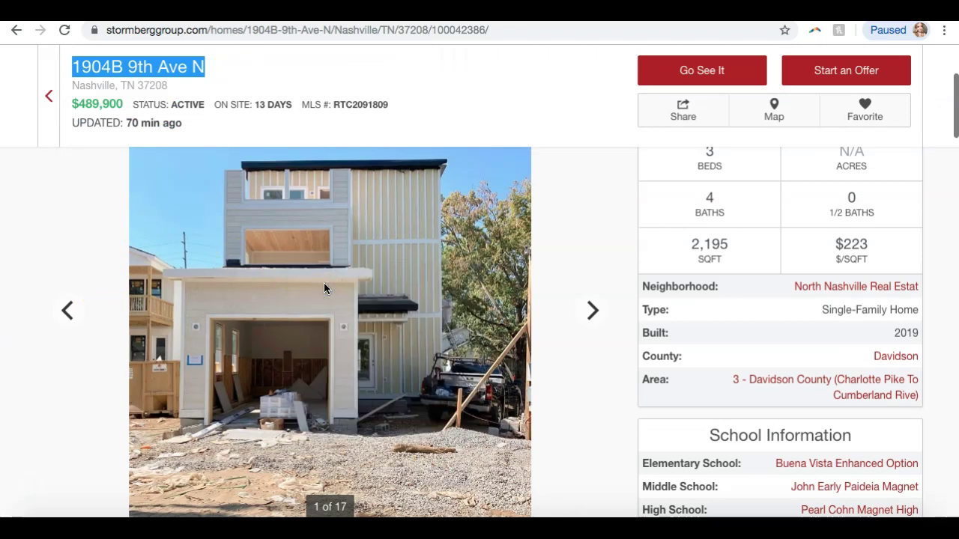
{"action": "key", "text": "Return"}
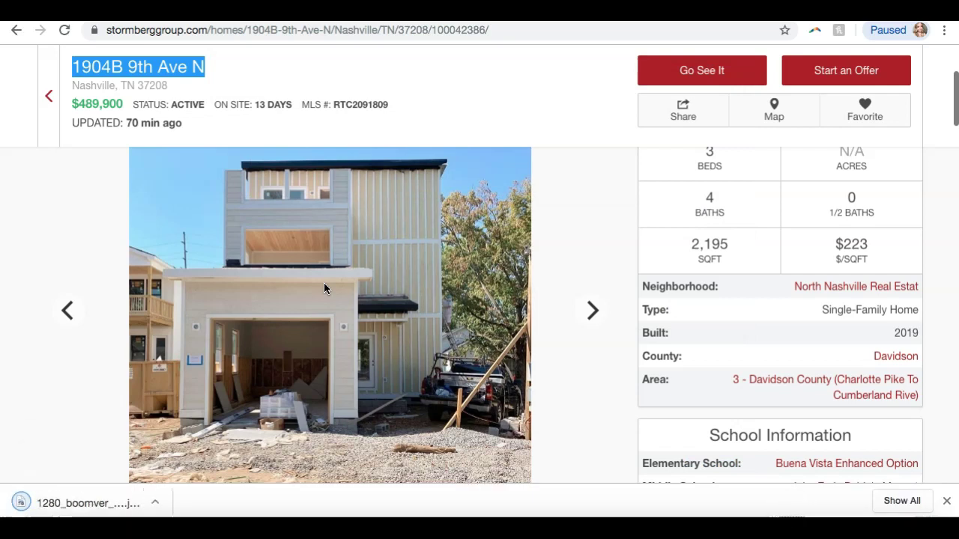
{"action": "left_click", "coordinate": [127, 12]}
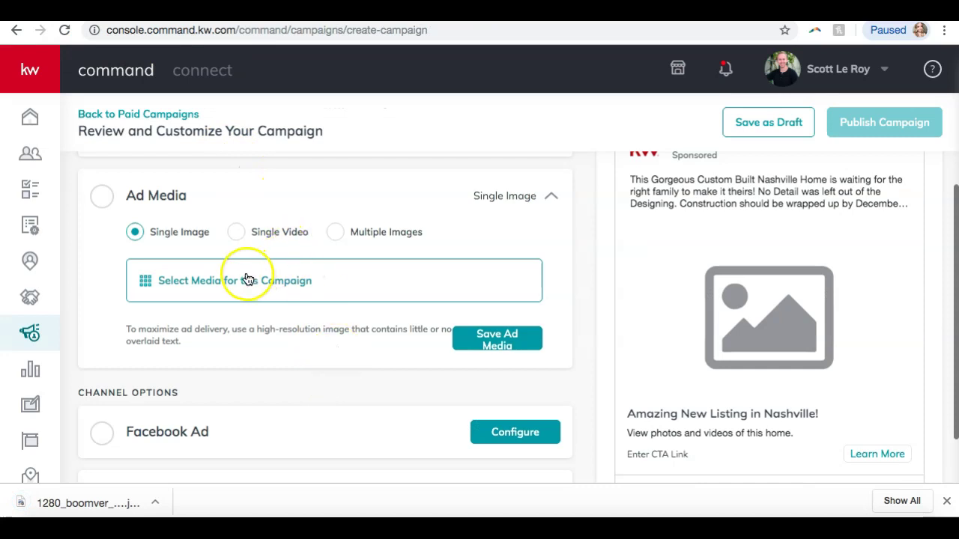
Upload the downloaded house jpg from Downloads as the campaign's single selected 879 x 960 image
{"action": "left_click", "coordinate": [193, 283]}
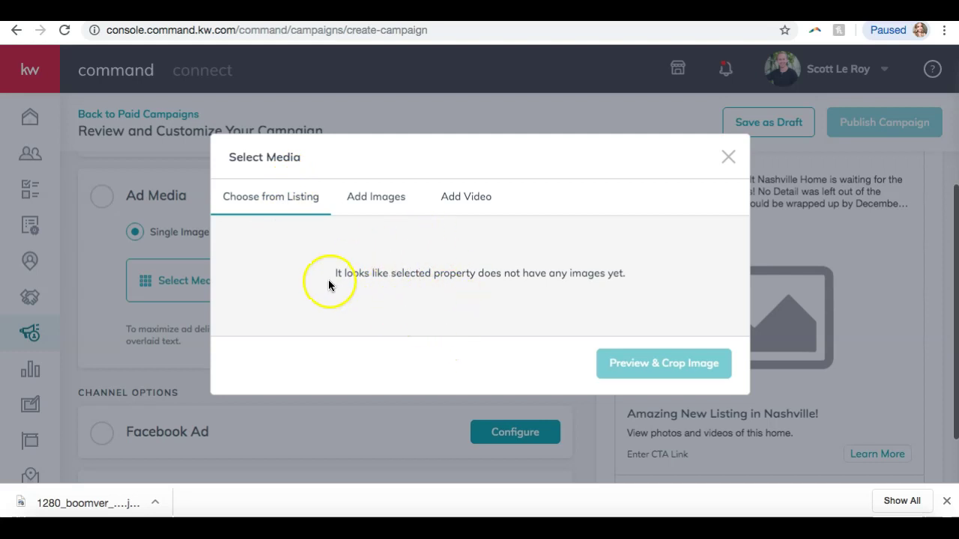
{"action": "left_click", "coordinate": [370, 212]}
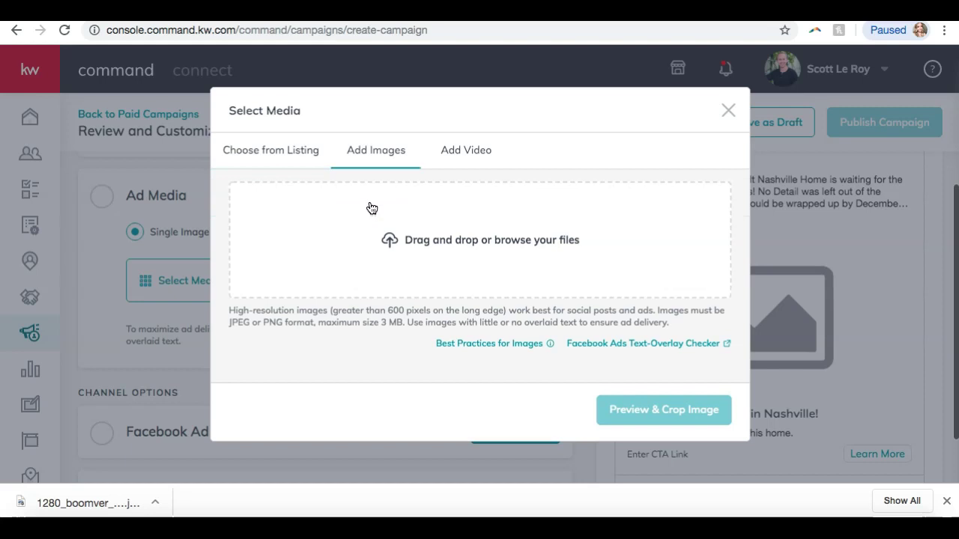
{"action": "left_click", "coordinate": [411, 241]}
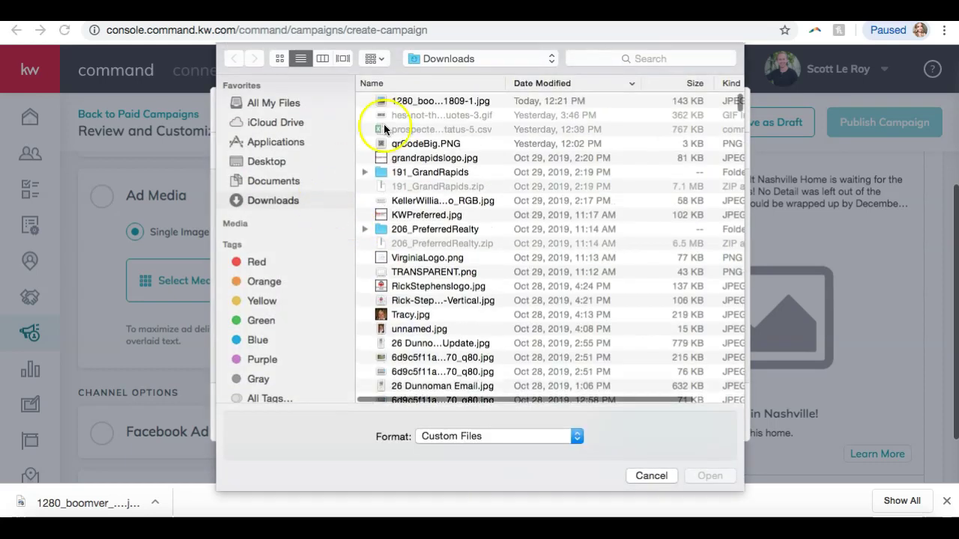
{"action": "left_click", "coordinate": [409, 100]}
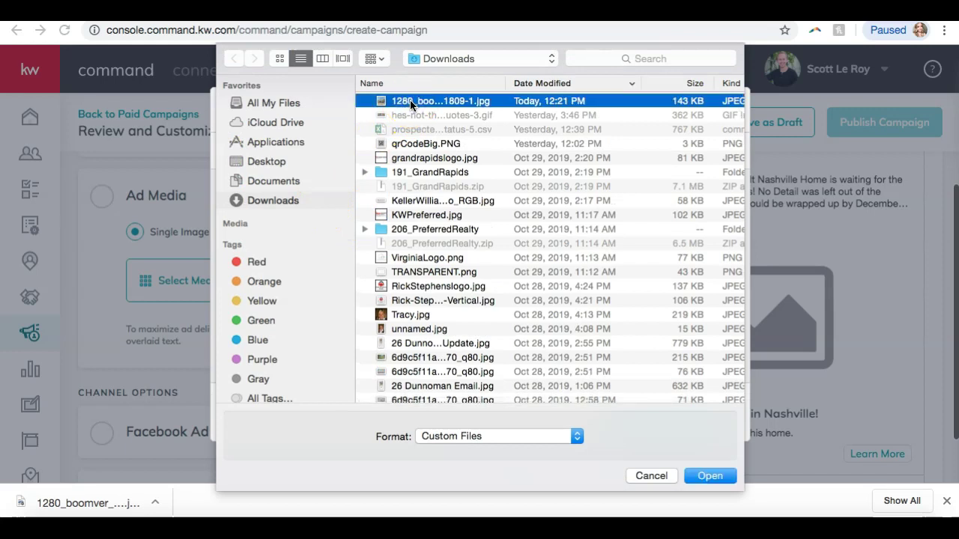
{"action": "key", "text": "Return"}
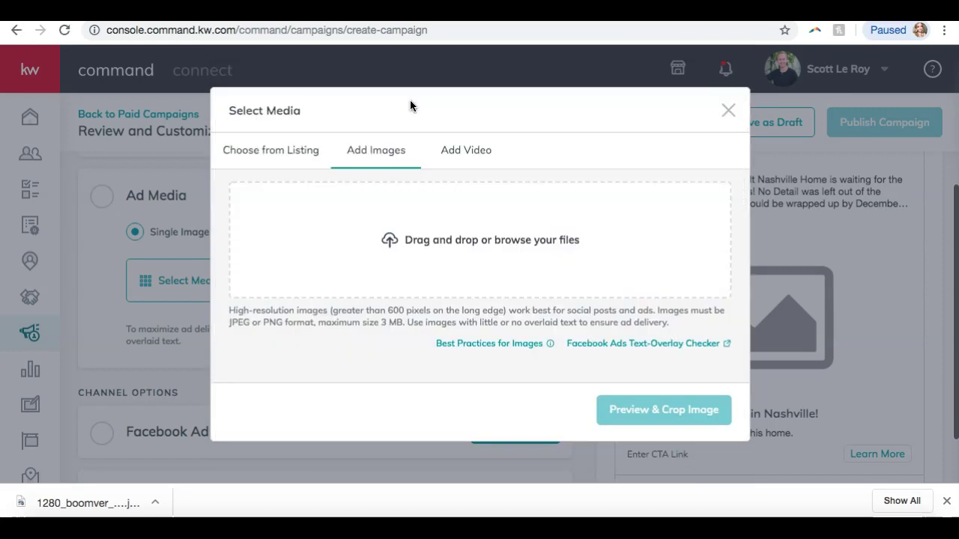
{"action": "scroll", "coordinate": [350, 265], "scroll_direction": "down", "scroll_amount": 2}
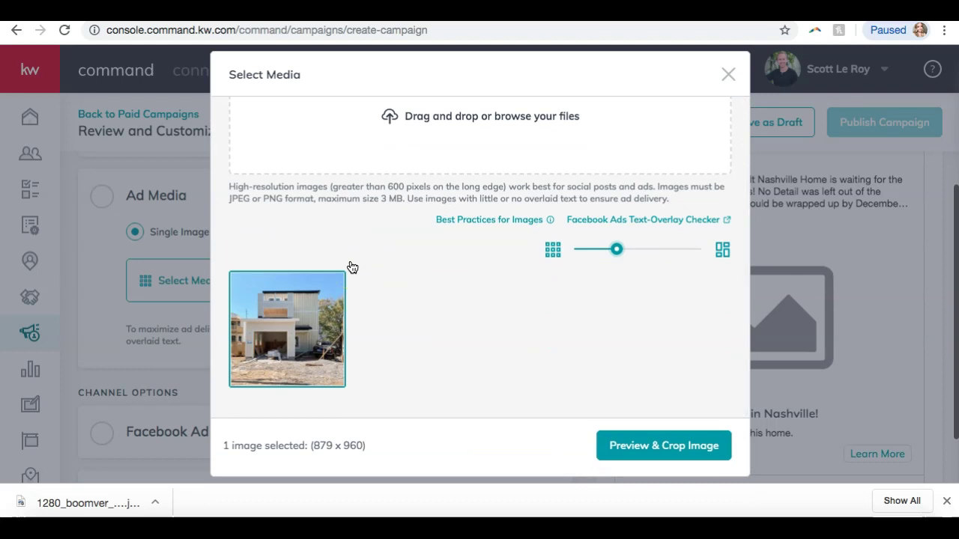
Crop the house photo to a square 1 : 1 ratio, positioned near the top of the image
{"action": "left_click", "coordinate": [645, 454]}
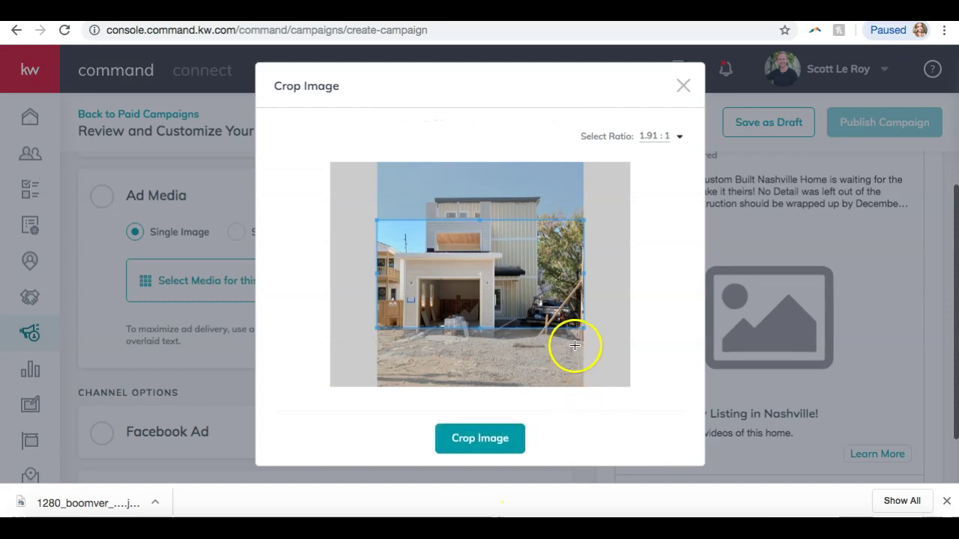
{"action": "left_click_drag", "start_coordinate": [581, 327], "coordinate": [646, 370]}
{"action": "left_click", "coordinate": [658, 136]}
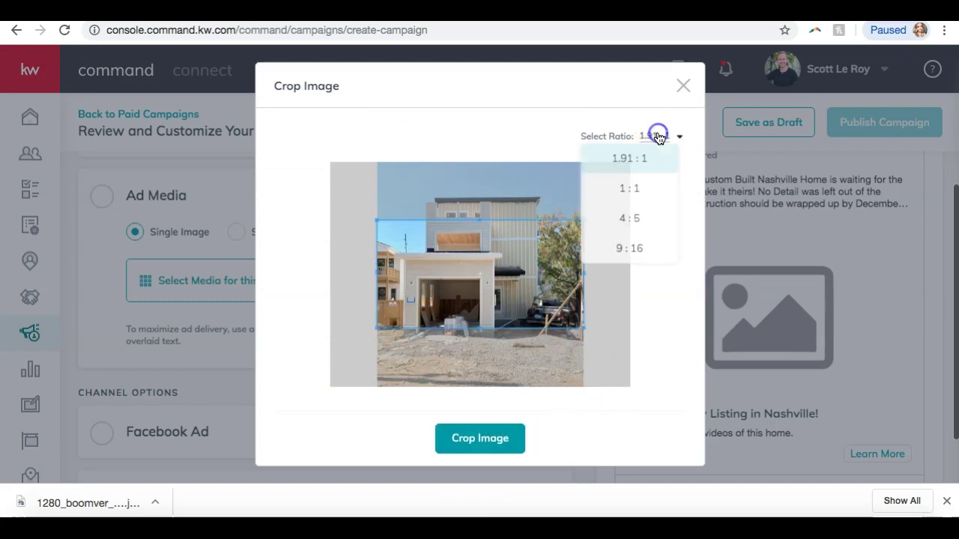
{"action": "left_click", "coordinate": [655, 342]}
{"action": "mouse_move", "coordinate": [462, 258]}
{"action": "left_mouse_down"}
{"action": "mouse_move", "coordinate": [459, 197]}
{"action": "mouse_move", "coordinate": [456, 278]}
{"action": "mouse_move", "coordinate": [472, 213]}
{"action": "mouse_move", "coordinate": [467, 239]}
{"action": "left_mouse_up"}
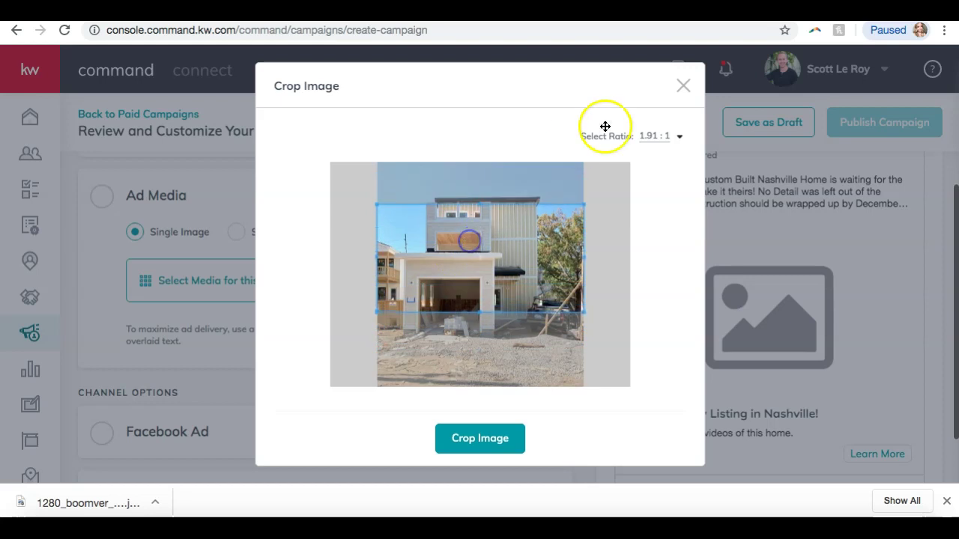
{"action": "left_click", "coordinate": [665, 141]}
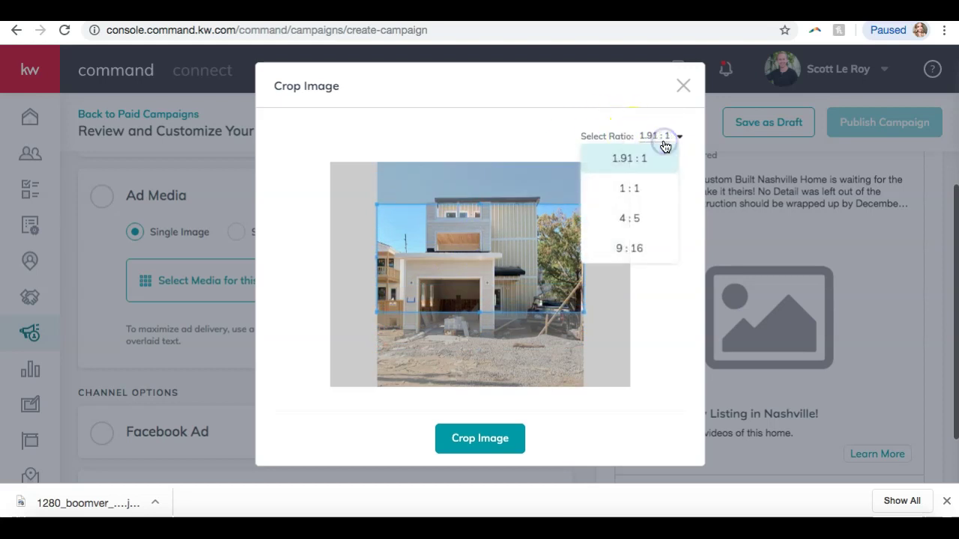
{"action": "left_click", "coordinate": [644, 186]}
{"action": "left_click", "coordinate": [661, 136]}
{"action": "left_click_drag", "start_coordinate": [520, 212], "coordinate": [520, 203]}
{"action": "left_click", "coordinate": [505, 245]}
{"action": "left_click", "coordinate": [481, 439]}
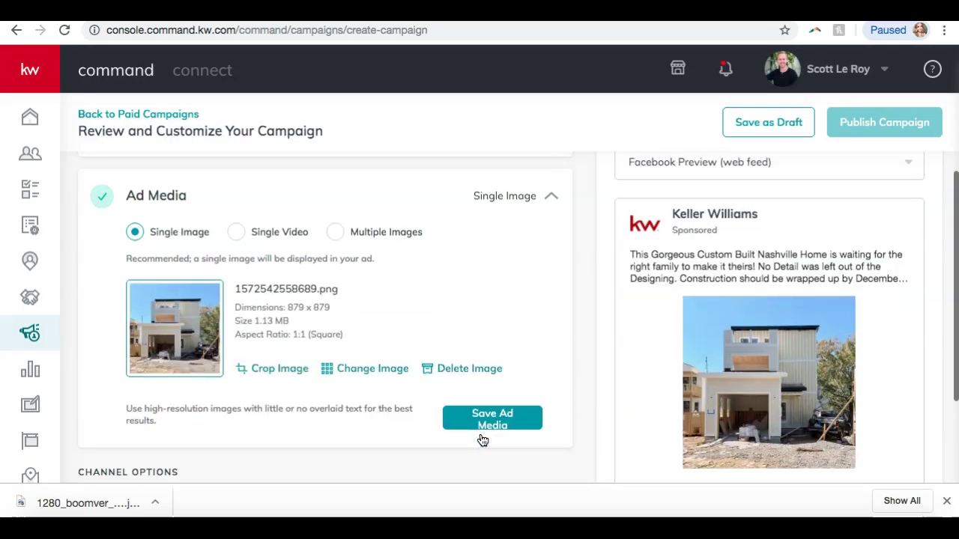
Save the 879 x 879 cropped photo as the ad media
{"action": "scroll", "coordinate": [782, 388], "scroll_direction": "down", "scroll_amount": 1}
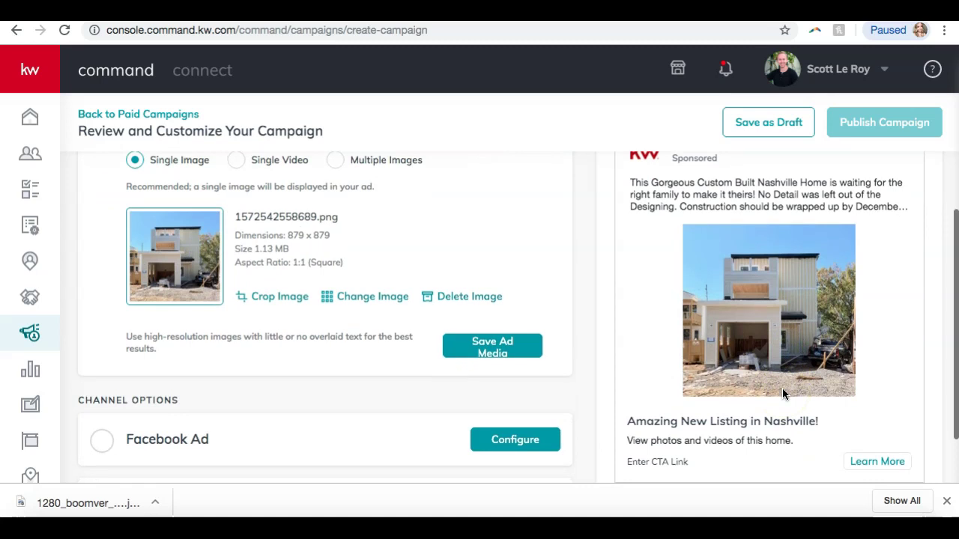
{"action": "scroll", "coordinate": [430, 421], "scroll_direction": "up", "scroll_amount": 1}
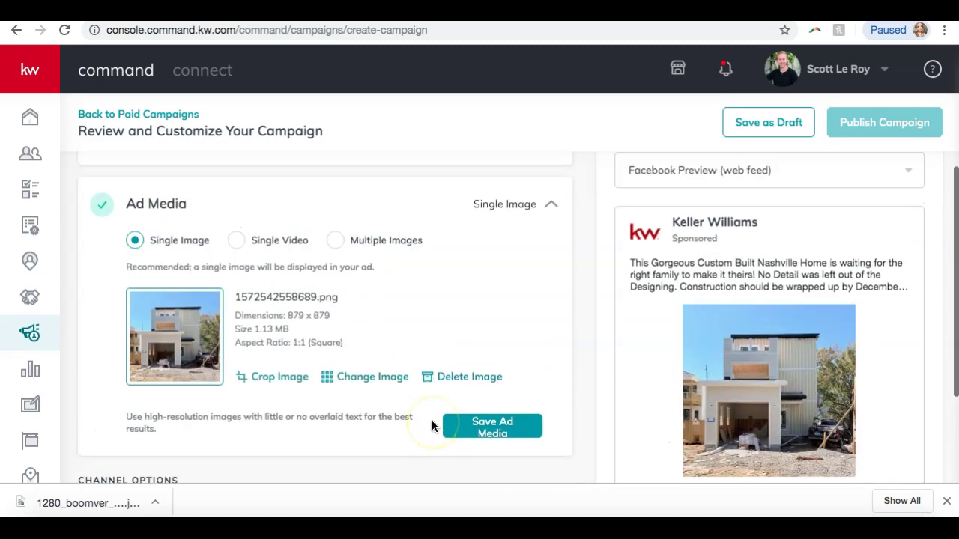
{"action": "left_click", "coordinate": [511, 433]}
{"action": "left_click", "coordinate": [678, 328]}
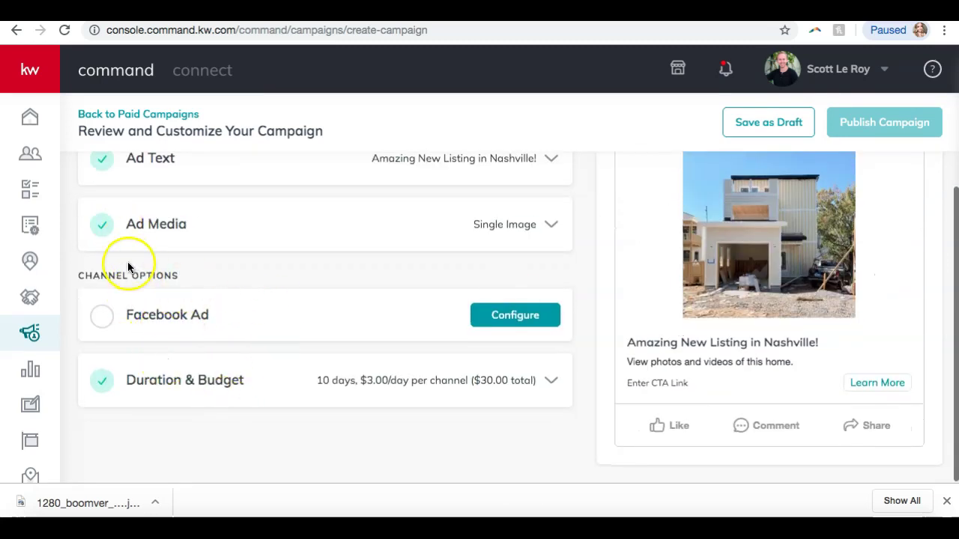
Open the Facebook Ad channel options and choose the connected account from the Account list
{"action": "left_click", "coordinate": [488, 321]}
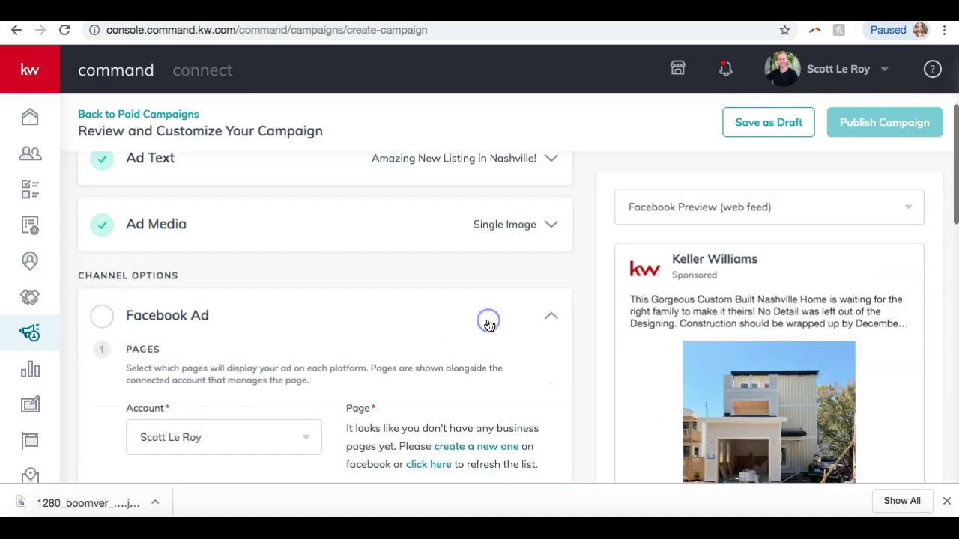
{"action": "scroll", "coordinate": [489, 326], "scroll_direction": "down", "scroll_amount": 1}
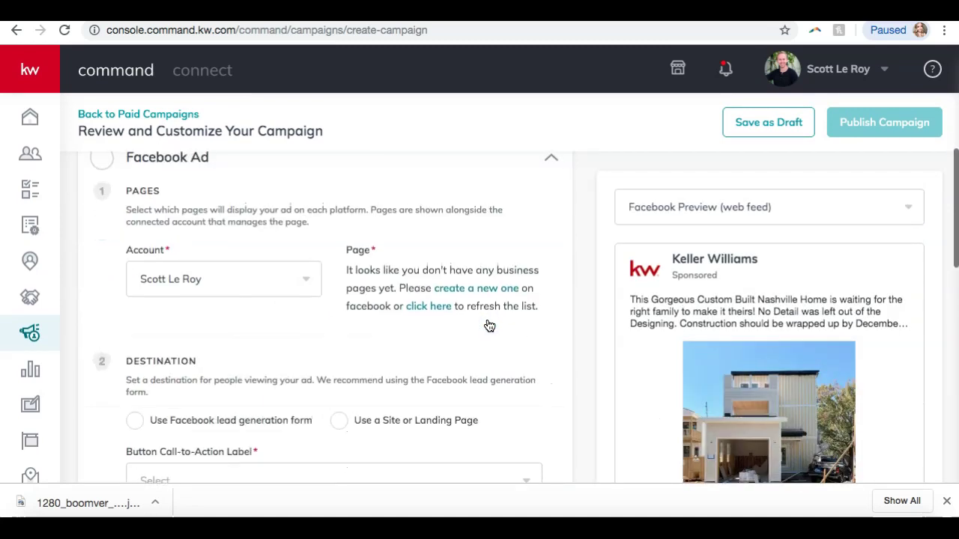
{"action": "scroll", "coordinate": [200, 244], "scroll_direction": "down", "scroll_amount": 1}
{"action": "left_click", "coordinate": [205, 247]}
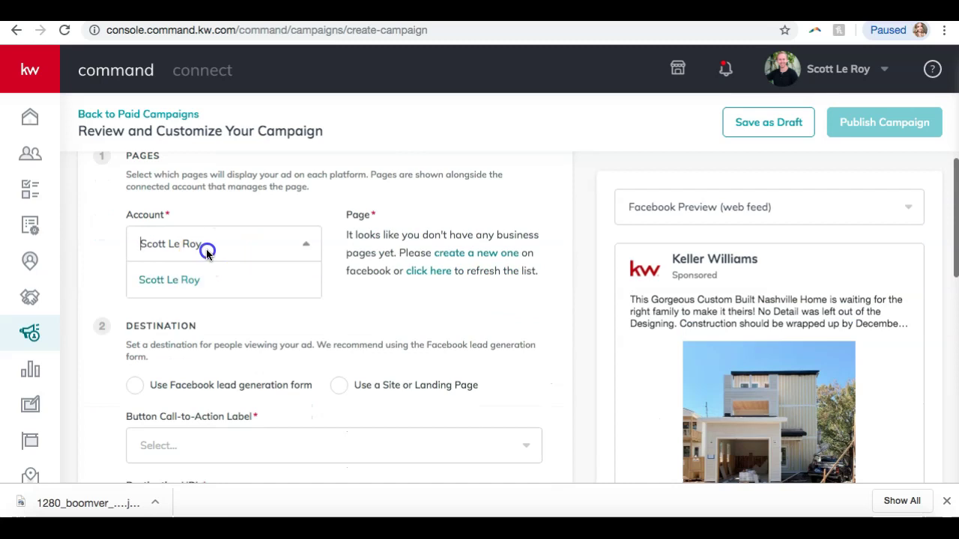
{"action": "left_click", "coordinate": [160, 279]}
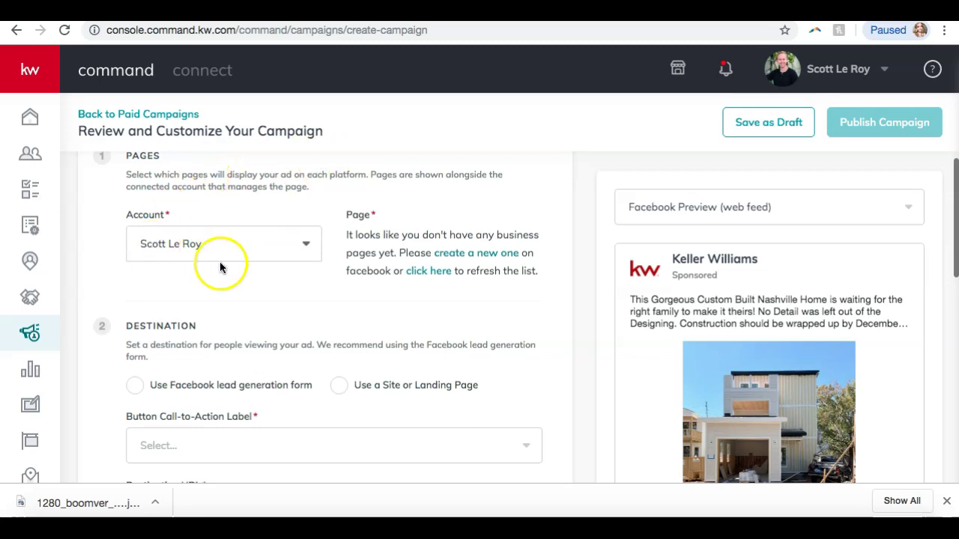
{"action": "scroll", "coordinate": [342, 274], "scroll_direction": "up", "scroll_amount": 1}
{"action": "scroll", "coordinate": [342, 276], "scroll_direction": "down", "scroll_amount": 2}
{"action": "scroll", "coordinate": [343, 278], "scroll_direction": "down", "scroll_amount": 1}
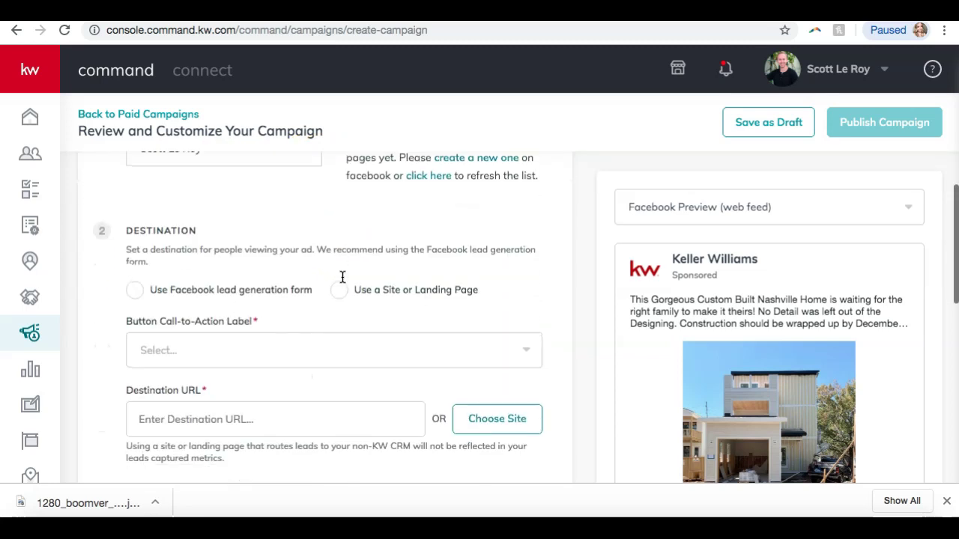
{"action": "scroll", "coordinate": [340, 276], "scroll_direction": "up", "scroll_amount": 3}
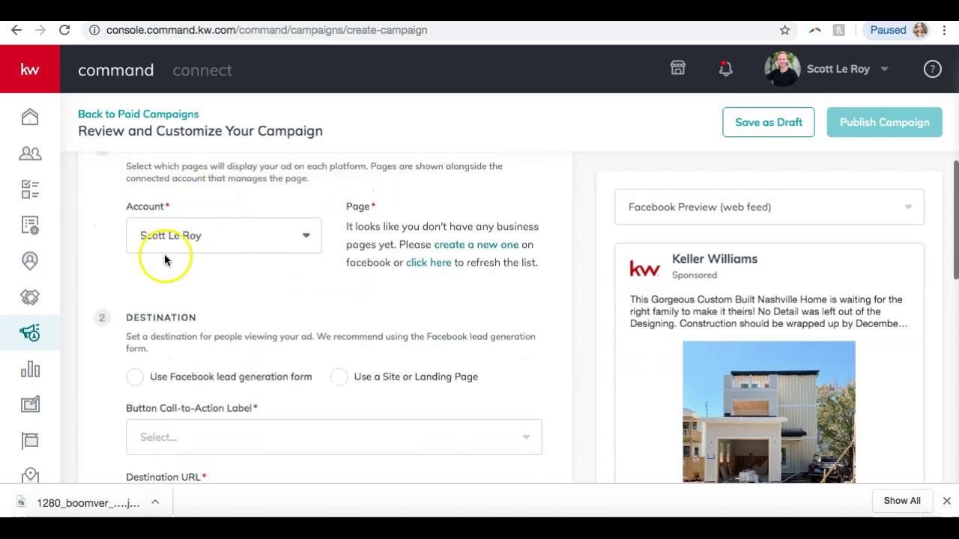
{"action": "scroll", "coordinate": [162, 257], "scroll_direction": "down", "scroll_amount": 5}
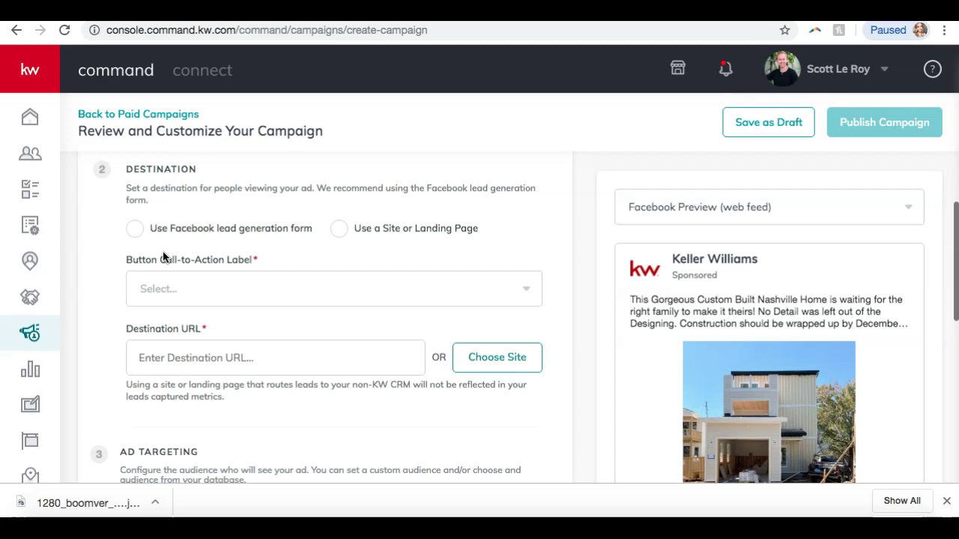
{"action": "left_click", "coordinate": [135, 232]}
{"action": "left_click", "coordinate": [190, 234]}
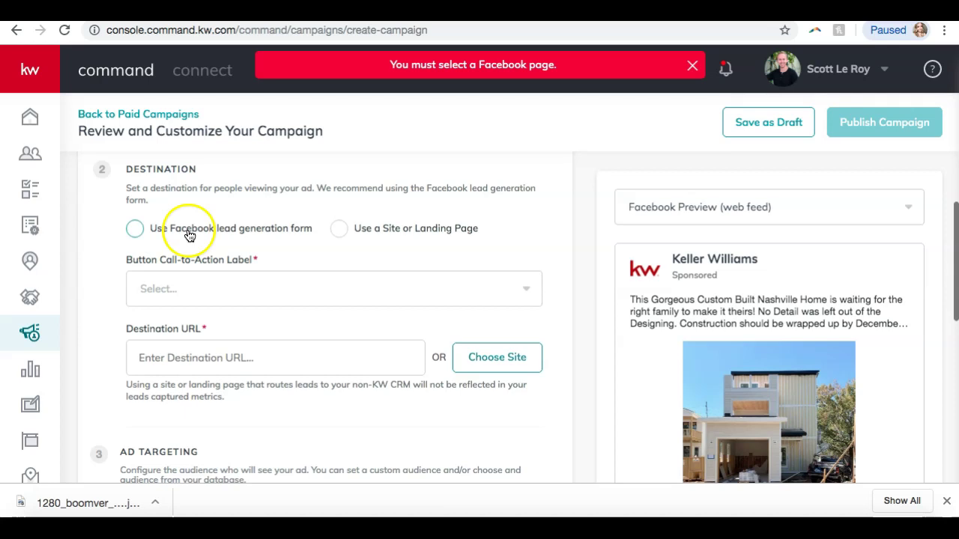
{"action": "left_click", "coordinate": [197, 293]}
{"action": "left_click", "coordinate": [197, 292]}
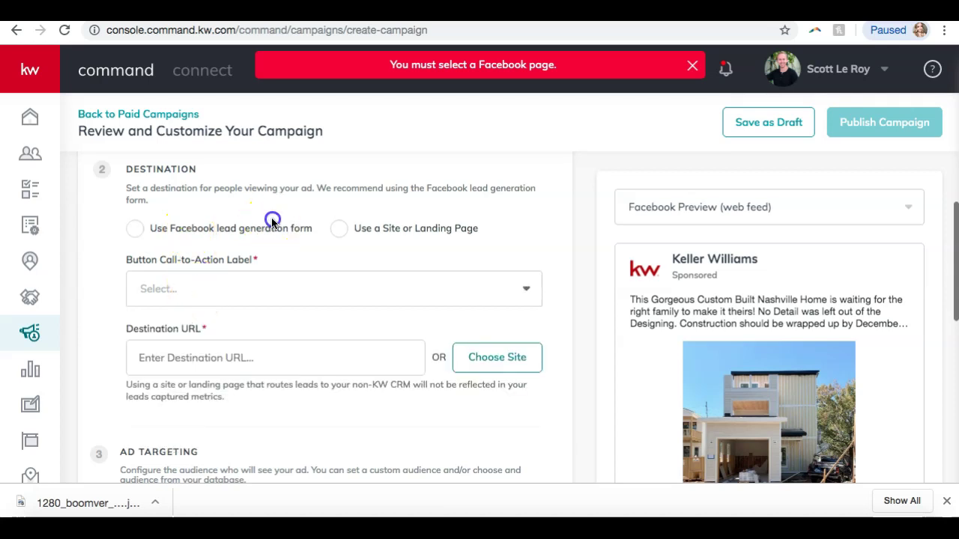
{"action": "left_click", "coordinate": [310, 233]}
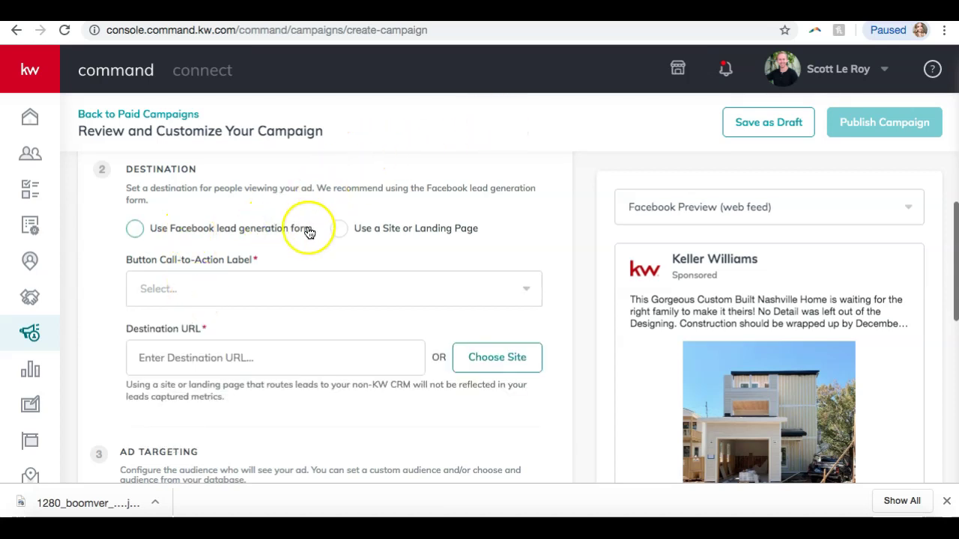
{"action": "scroll", "coordinate": [309, 233], "scroll_direction": "up", "scroll_amount": 2}
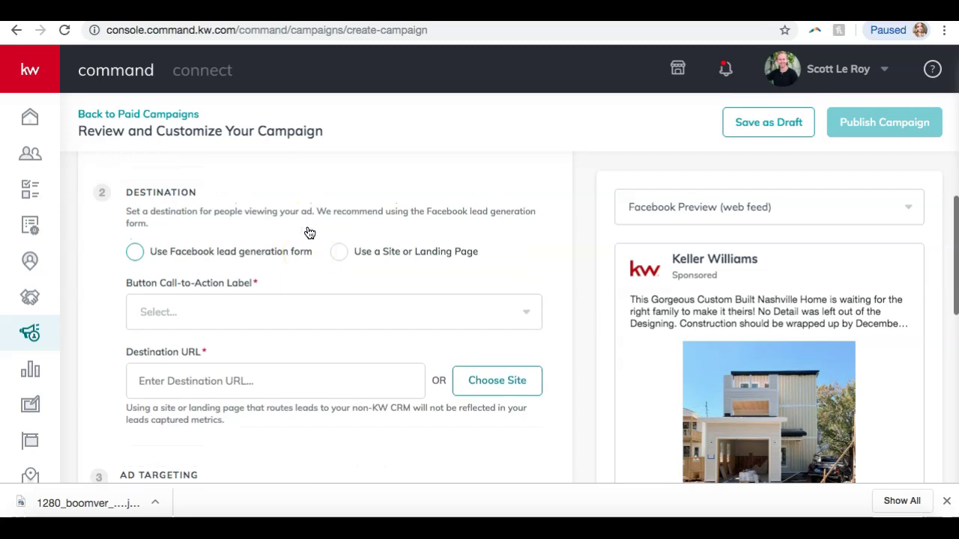
{"action": "scroll", "coordinate": [309, 233], "scroll_direction": "down", "scroll_amount": 1}
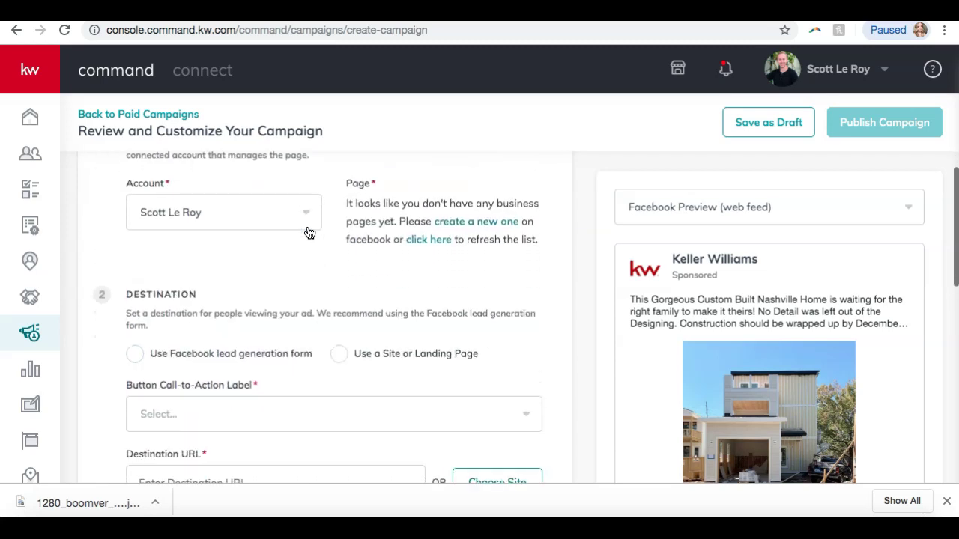
{"action": "scroll", "coordinate": [309, 233], "scroll_direction": "down", "scroll_amount": 1}
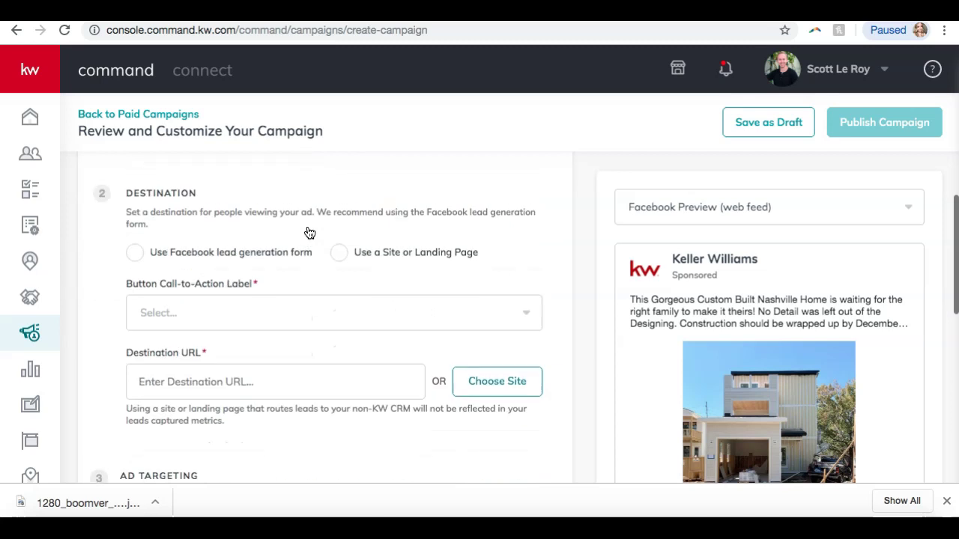
{"action": "left_click", "coordinate": [131, 256]}
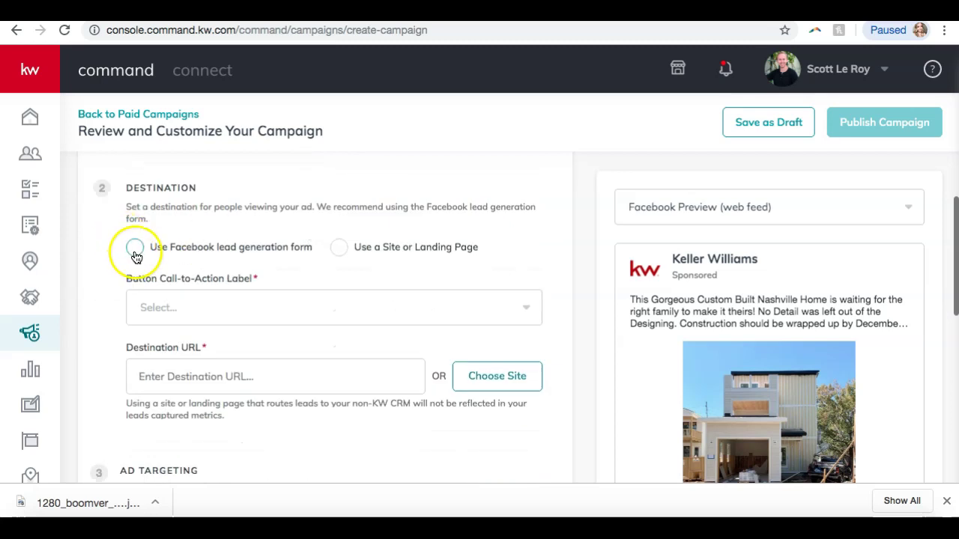
{"action": "scroll", "coordinate": [123, 268], "scroll_direction": "down", "scroll_amount": 2}
{"action": "scroll", "coordinate": [123, 268], "scroll_direction": "up", "scroll_amount": 2}
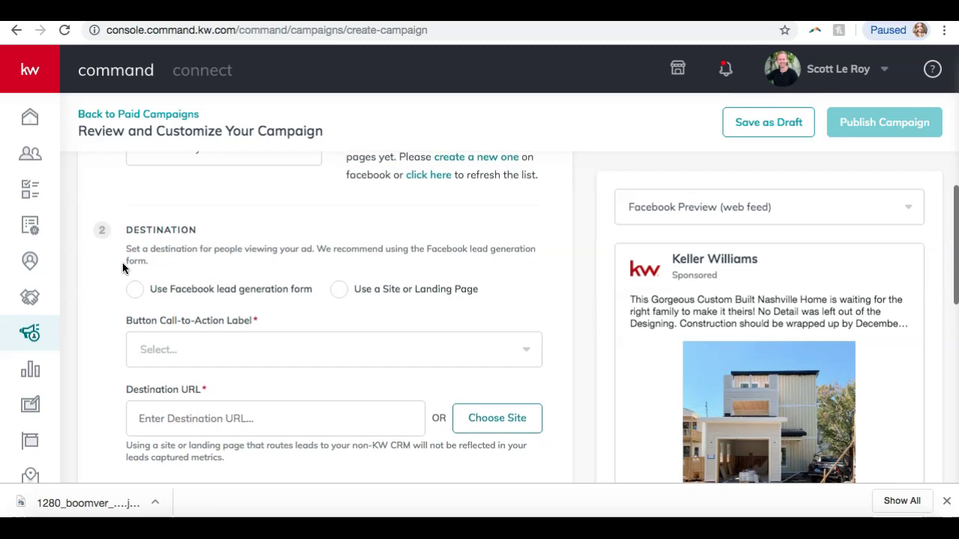
{"action": "scroll", "coordinate": [124, 267], "scroll_direction": "down", "scroll_amount": 1}
{"action": "left_click", "coordinate": [133, 260]}
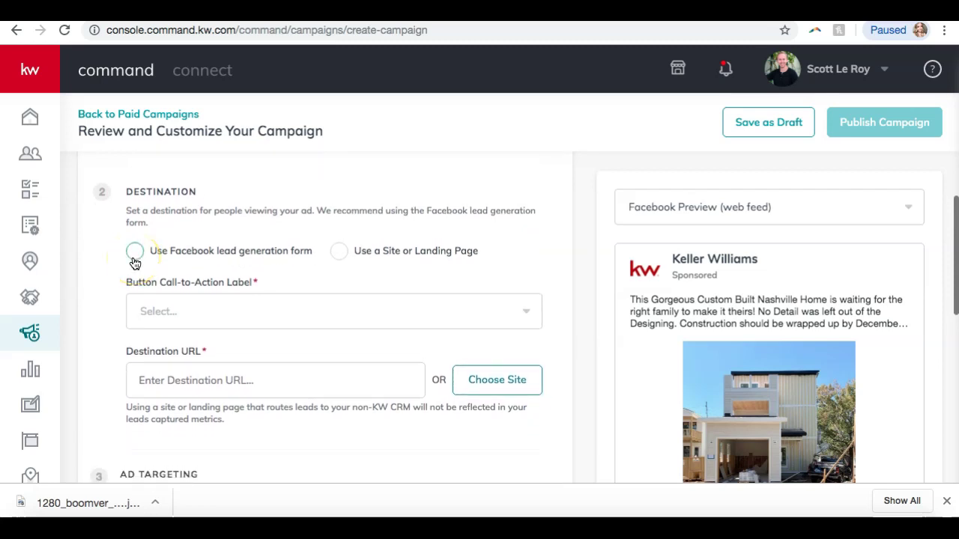
{"action": "scroll", "coordinate": [133, 262], "scroll_direction": "down", "scroll_amount": 1}
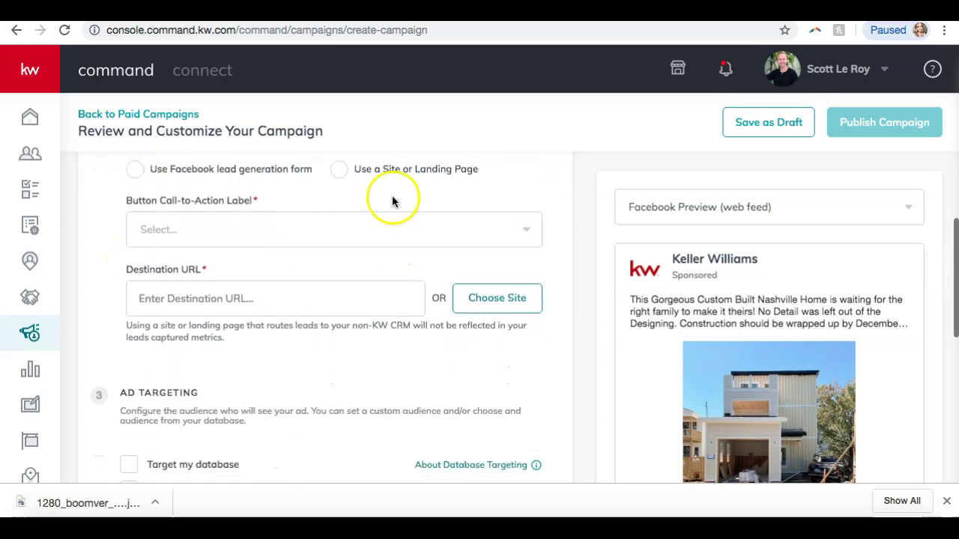
Choose Learn More in the Button Call-to-Action Label list so the Facebook preview shows it
{"action": "left_click", "coordinate": [221, 239]}
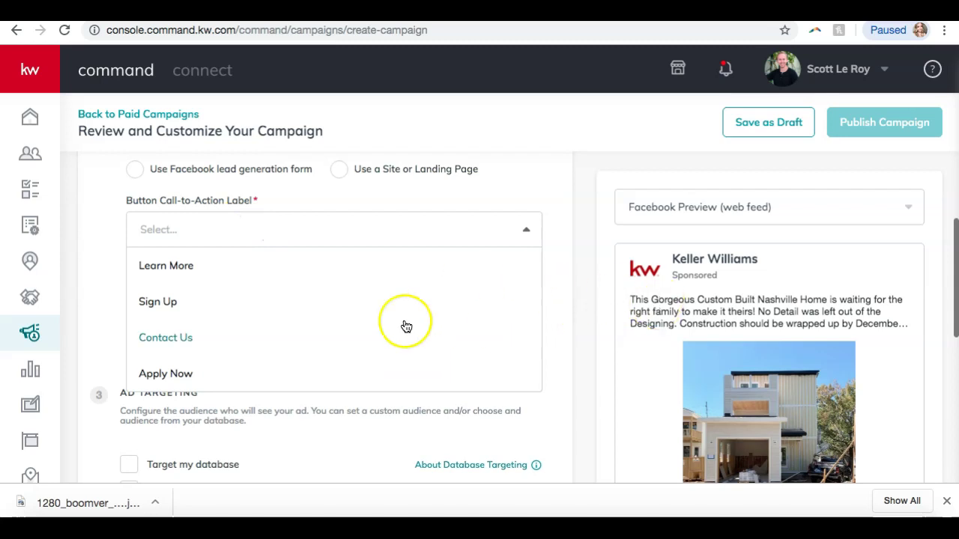
{"action": "scroll", "coordinate": [406, 327], "scroll_direction": "down", "scroll_amount": 1}
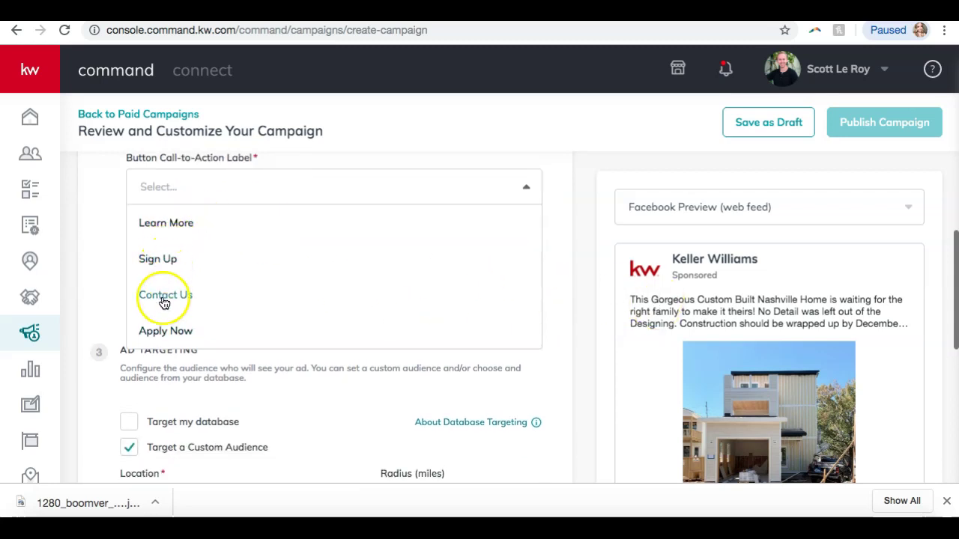
{"action": "left_click", "coordinate": [187, 222]}
{"action": "scroll", "coordinate": [725, 321], "scroll_direction": "down", "scroll_amount": 1}
{"action": "scroll", "coordinate": [725, 321], "scroll_direction": "down", "scroll_amount": 8}
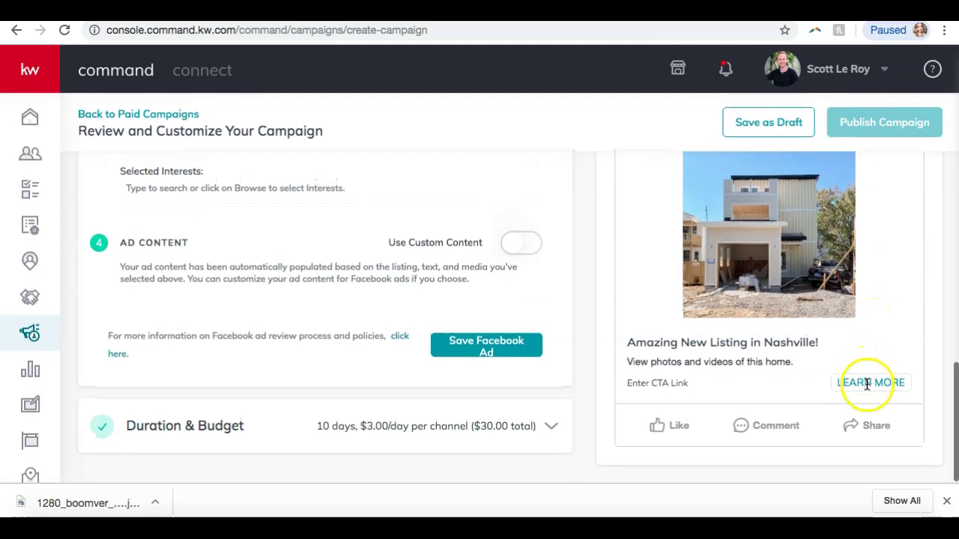
{"action": "scroll", "coordinate": [554, 226], "scroll_direction": "up", "scroll_amount": 6}
{"action": "scroll", "coordinate": [554, 226], "scroll_direction": "up", "scroll_amount": 2}
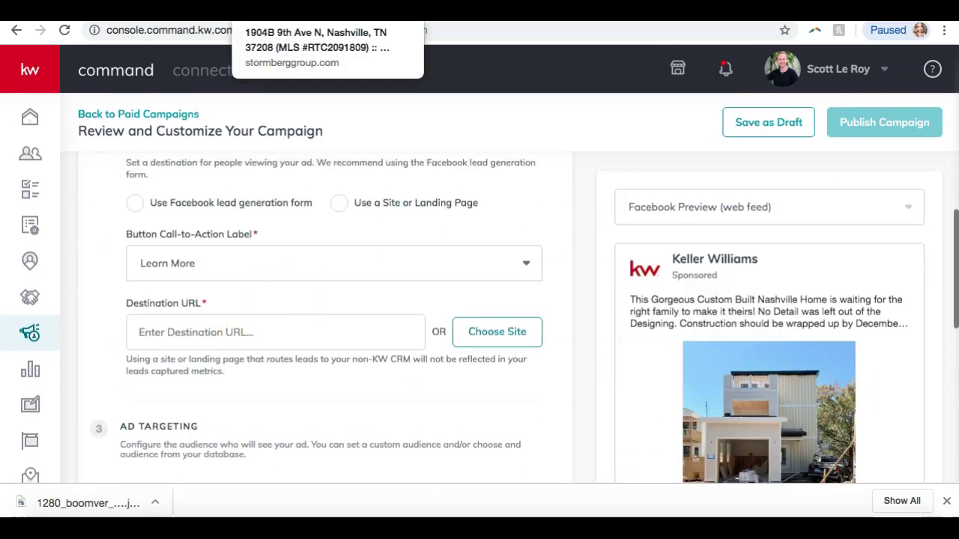
{"action": "left_click", "coordinate": [255, 11]}
{"action": "left_click", "coordinate": [254, 30]}
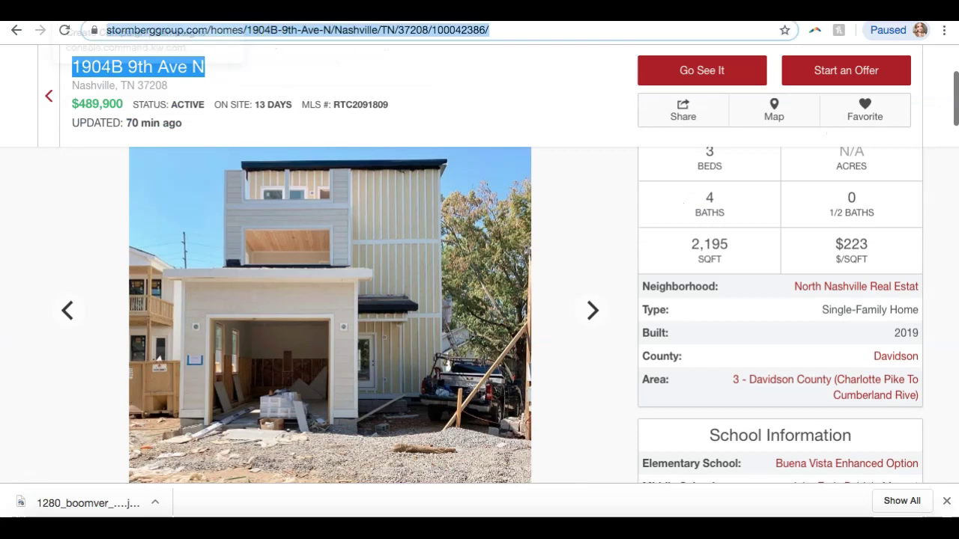
{"action": "left_click", "coordinate": [112, 11]}
{"action": "left_click", "coordinate": [210, 327]}
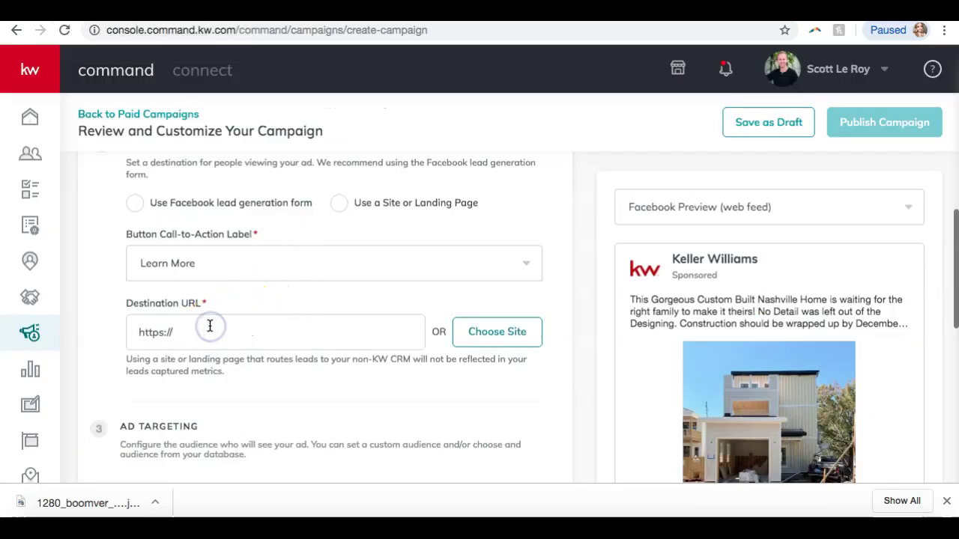
{"action": "key", "text": "ctrl+a"}
{"action": "key", "text": "ctrl+v"}
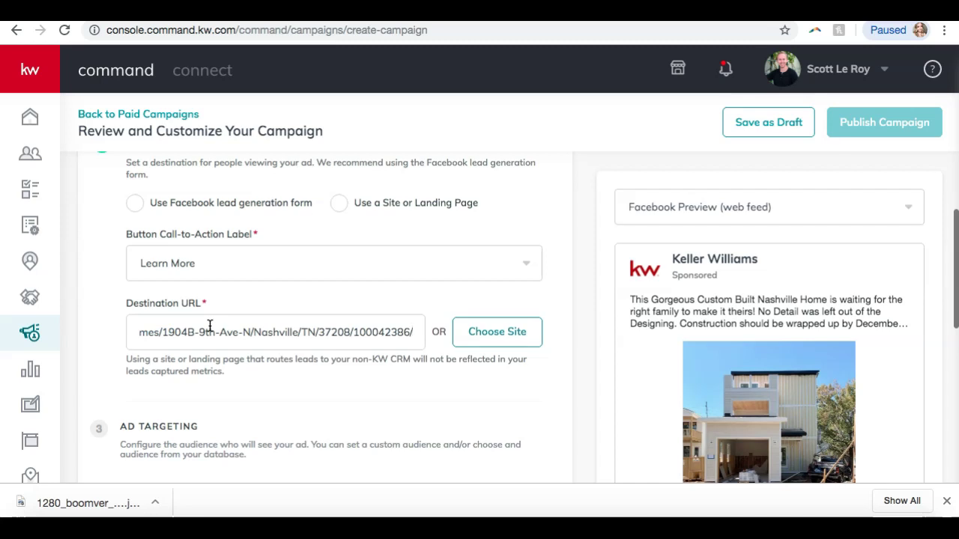
{"action": "left_click", "coordinate": [206, 377]}
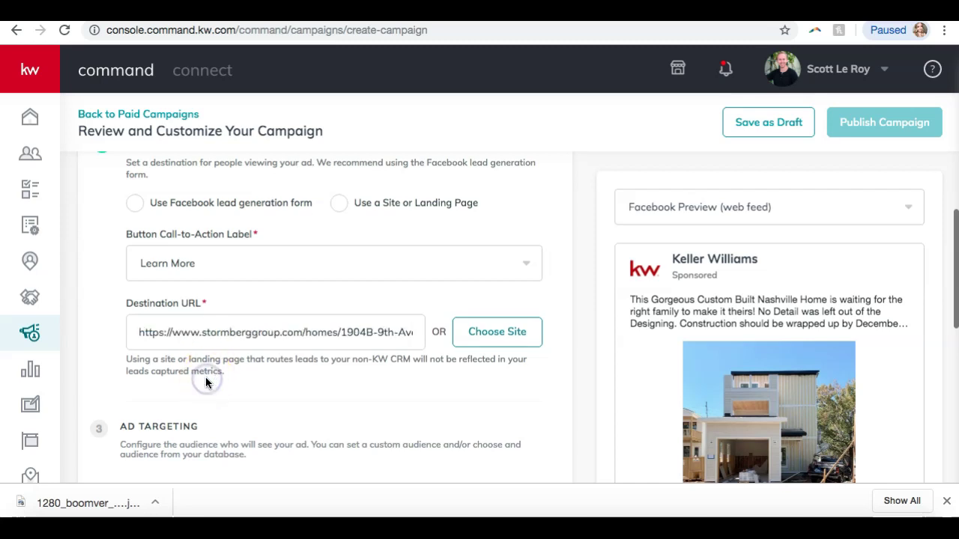
{"action": "left_click", "coordinate": [332, 307]}
{"action": "scroll", "coordinate": [332, 313], "scroll_direction": "down", "scroll_amount": 1}
{"action": "scroll", "coordinate": [664, 321], "scroll_direction": "down", "scroll_amount": 10}
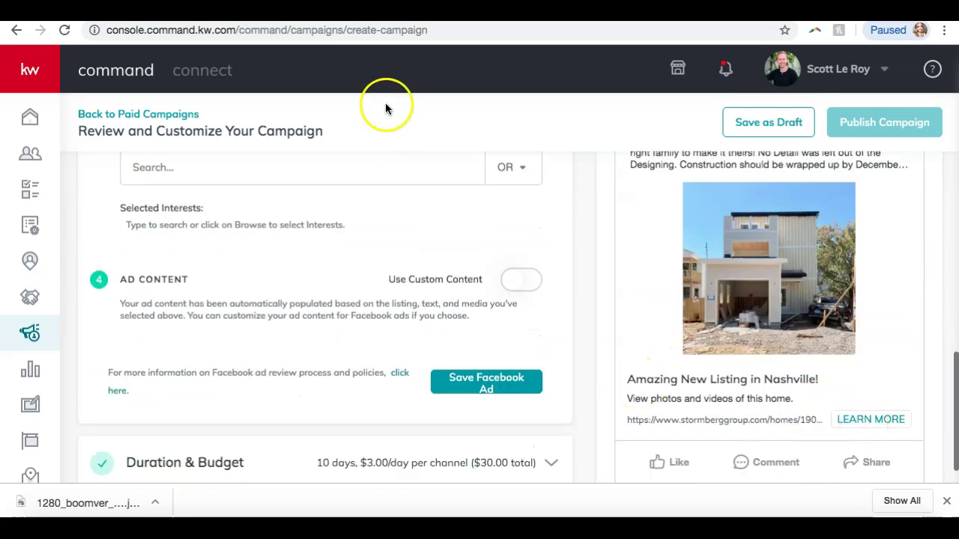
{"action": "left_click", "coordinate": [327, 11]}
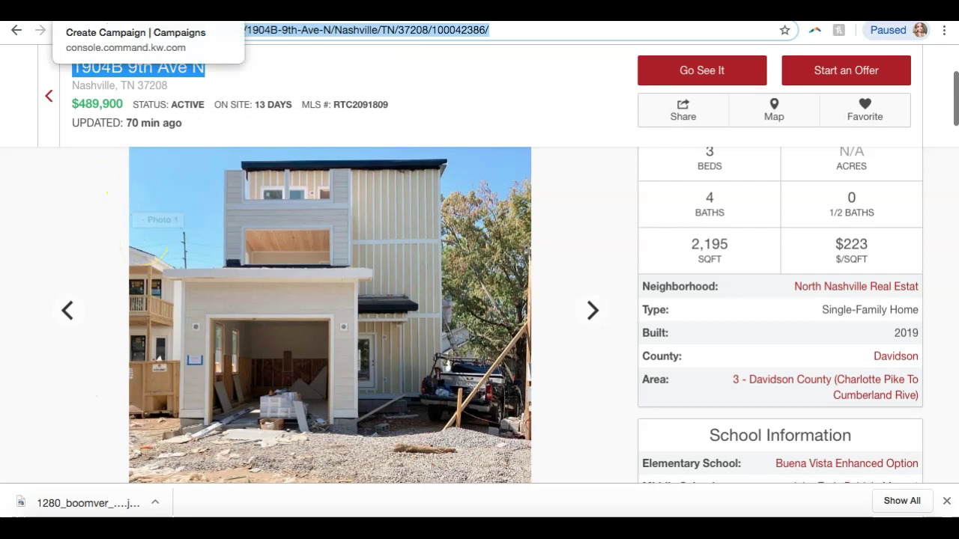
{"action": "left_click", "coordinate": [90, 14]}
Search the location field for 'nashville', then clear the failed search
{"action": "scroll", "coordinate": [229, 299], "scroll_direction": "up", "scroll_amount": 5}
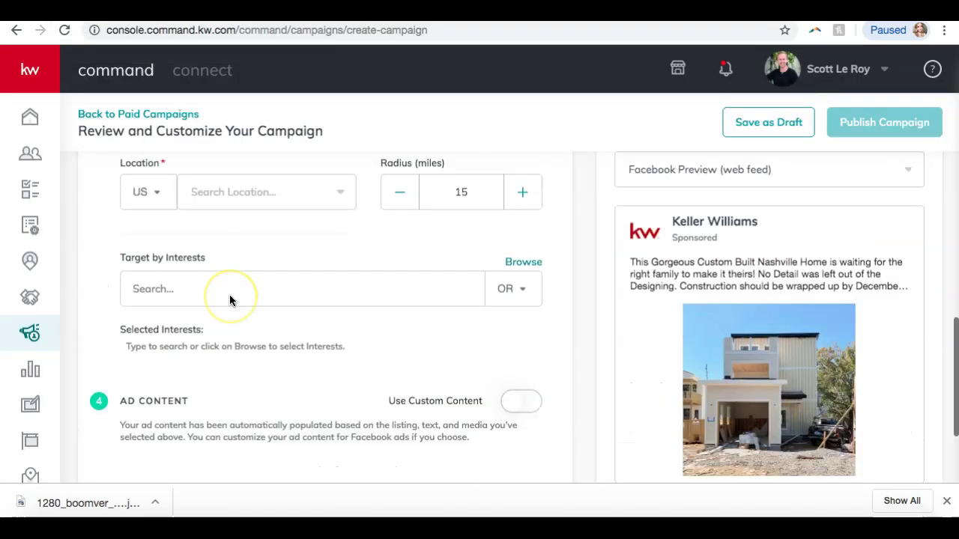
{"action": "scroll", "coordinate": [229, 299], "scroll_direction": "up", "scroll_amount": 1}
{"action": "scroll", "coordinate": [229, 300], "scroll_direction": "down", "scroll_amount": 1}
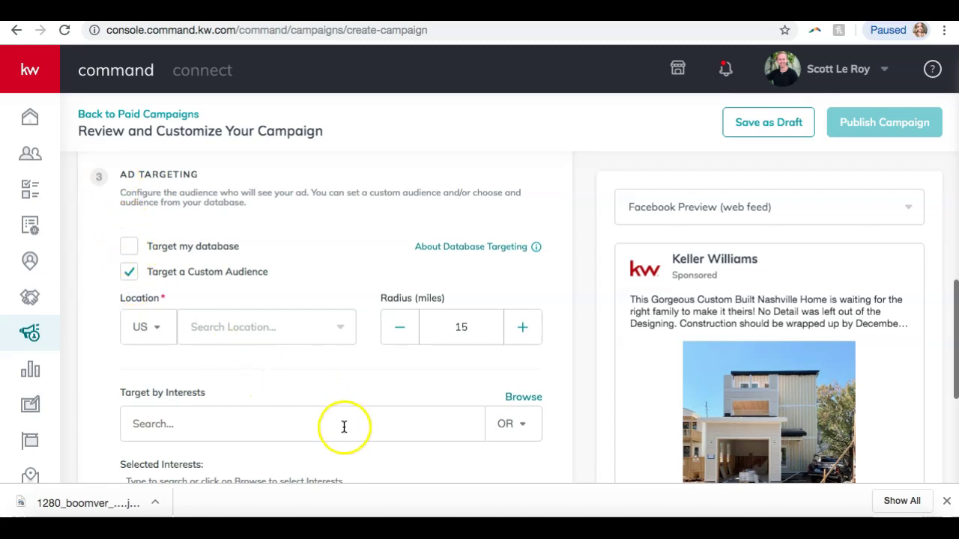
{"action": "scroll", "coordinate": [268, 374], "scroll_direction": "down", "scroll_amount": 1}
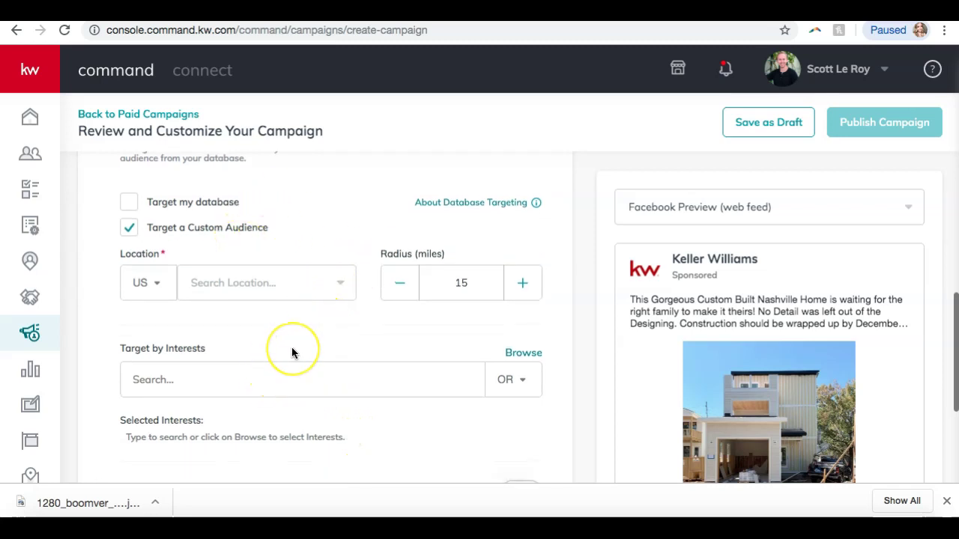
{"action": "scroll", "coordinate": [291, 352], "scroll_direction": "down", "scroll_amount": 1}
{"action": "left_click", "coordinate": [262, 244]}
{"action": "type", "text": "nashville"}
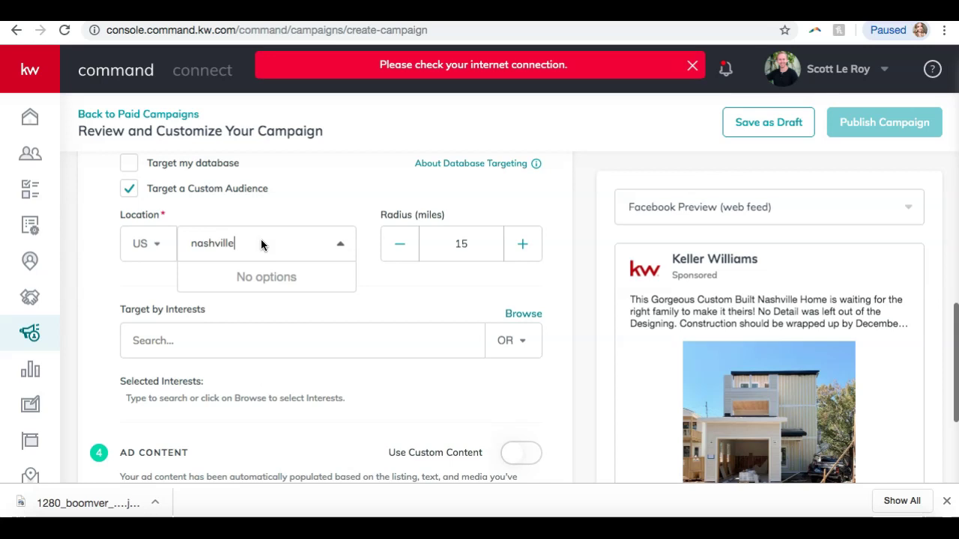
{"action": "left_click", "coordinate": [227, 242]}
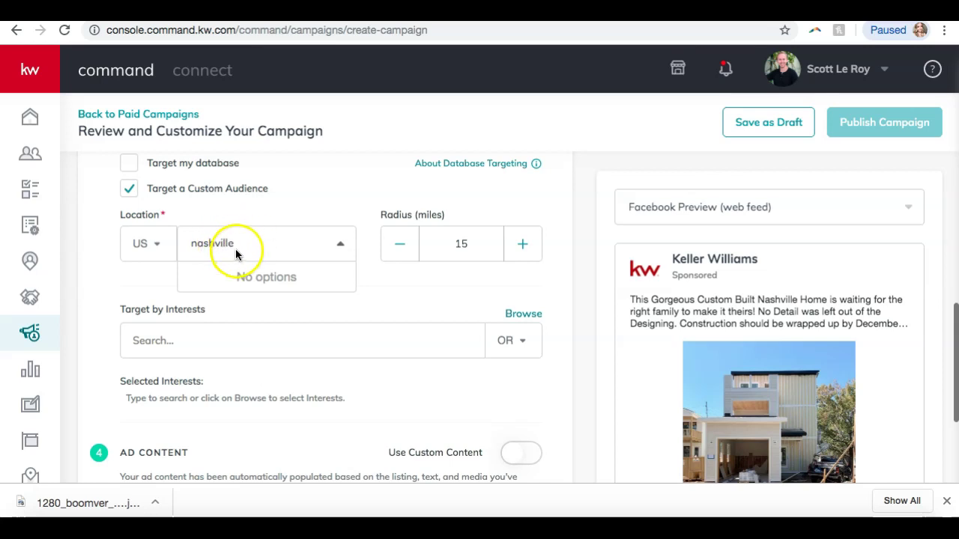
{"action": "left_click", "coordinate": [239, 245]}
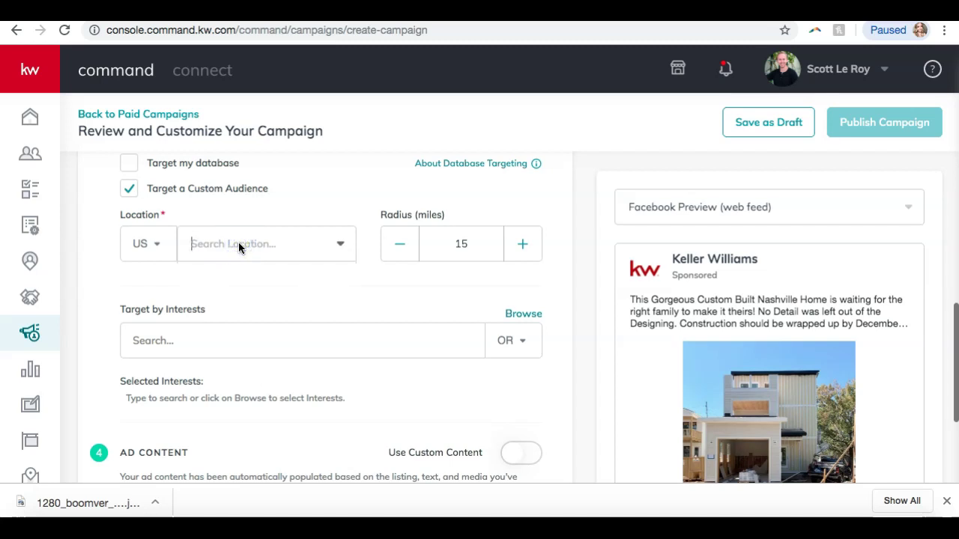
Raise the targeting radius from 15 to 20 miles
{"action": "left_click", "coordinate": [489, 241]}
{"action": "left_click", "coordinate": [524, 245]}
{"action": "left_click", "coordinate": [525, 247]}
{"action": "left_click", "coordinate": [525, 247]}
{"action": "left_click", "coordinate": [525, 247]}
{"action": "left_click", "coordinate": [525, 247]}
{"action": "scroll", "coordinate": [194, 255], "scroll_direction": "down", "scroll_amount": 3}
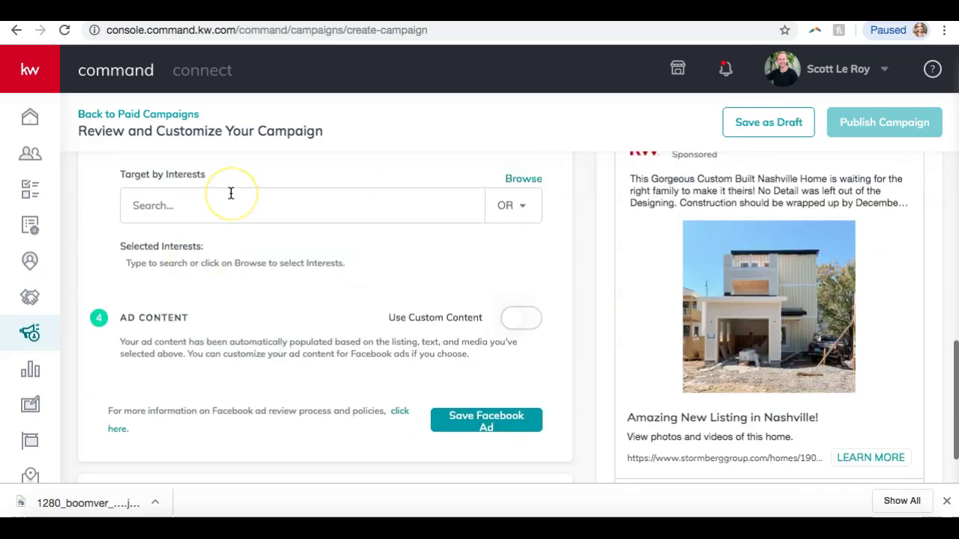
{"action": "left_click", "coordinate": [524, 179]}
{"action": "scroll", "coordinate": [524, 183], "scroll_direction": "up", "scroll_amount": 3}
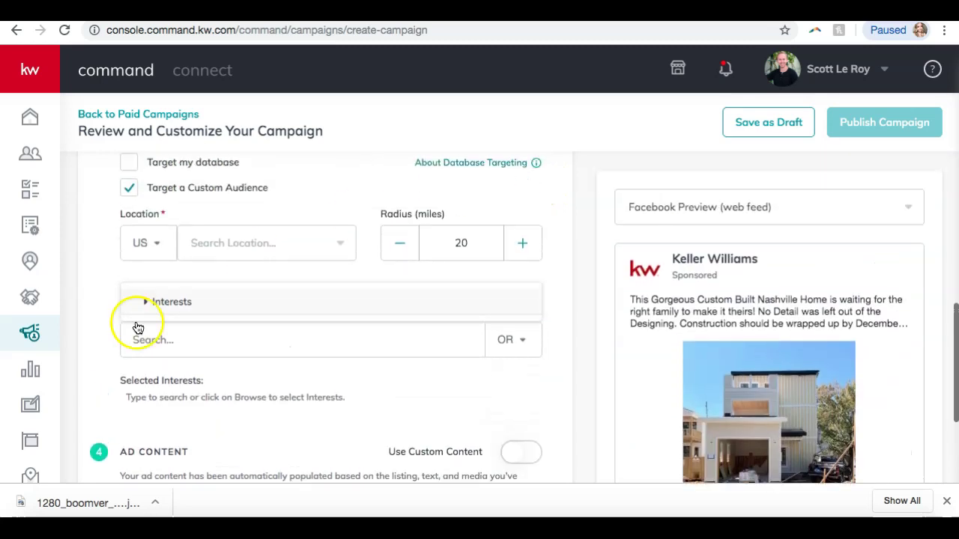
{"action": "left_click", "coordinate": [170, 302]}
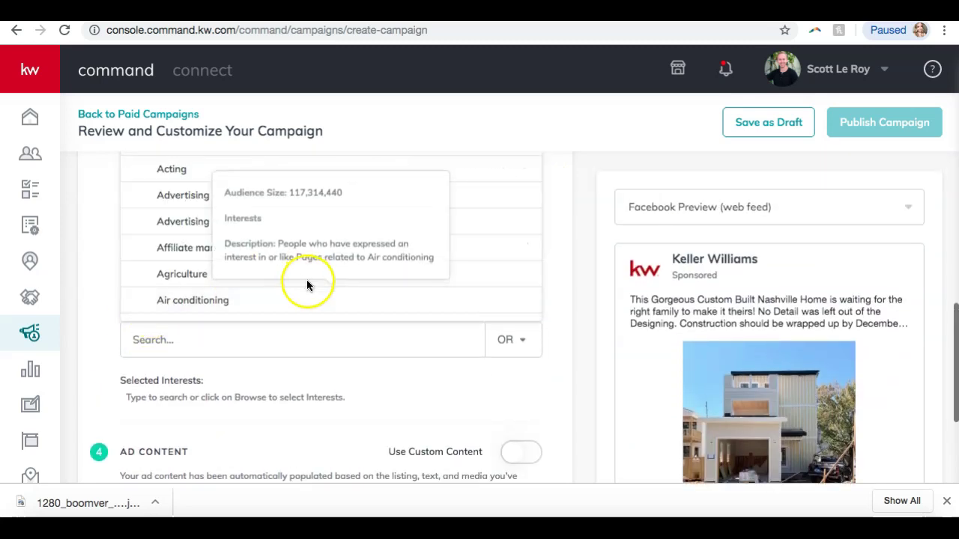
{"action": "scroll", "coordinate": [306, 280], "scroll_direction": "up", "scroll_amount": 1}
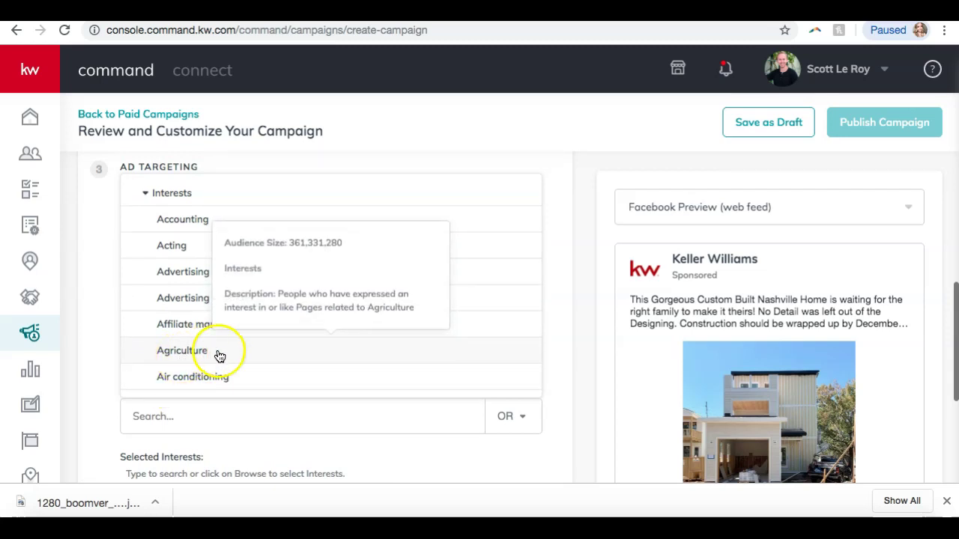
{"action": "scroll", "coordinate": [217, 356], "scroll_direction": "down", "scroll_amount": 4}
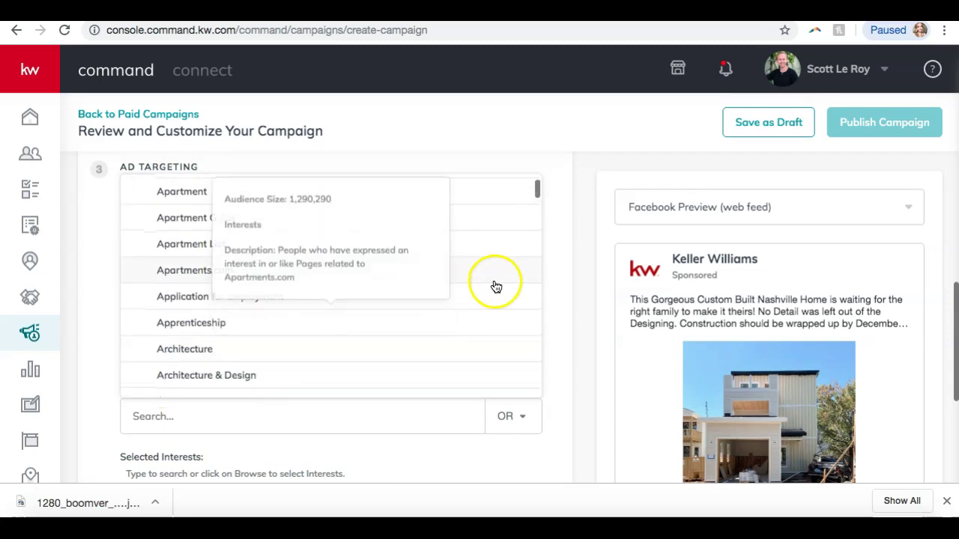
{"action": "scroll", "coordinate": [293, 327], "scroll_direction": "down", "scroll_amount": 2}
{"action": "scroll", "coordinate": [293, 328], "scroll_direction": "down", "scroll_amount": 8}
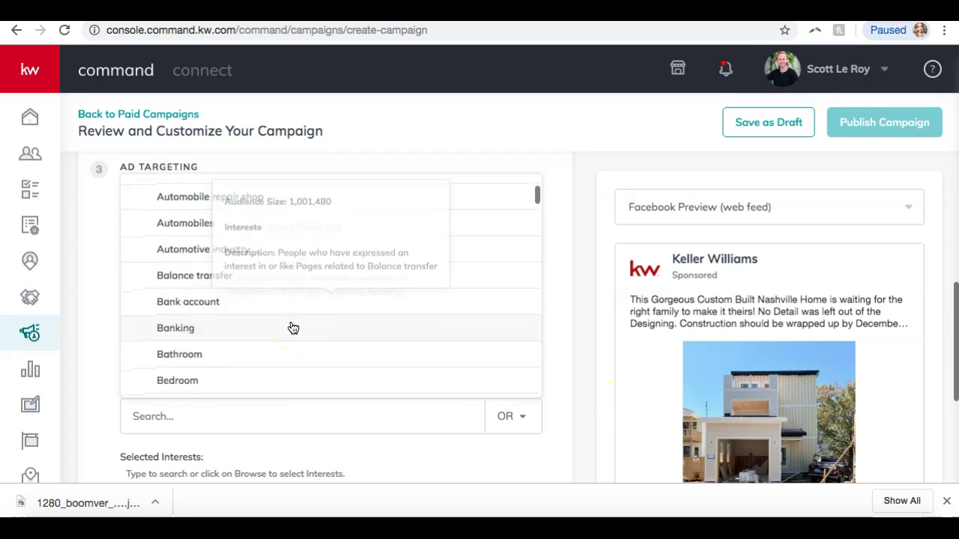
{"action": "scroll", "coordinate": [293, 329], "scroll_direction": "down", "scroll_amount": 10}
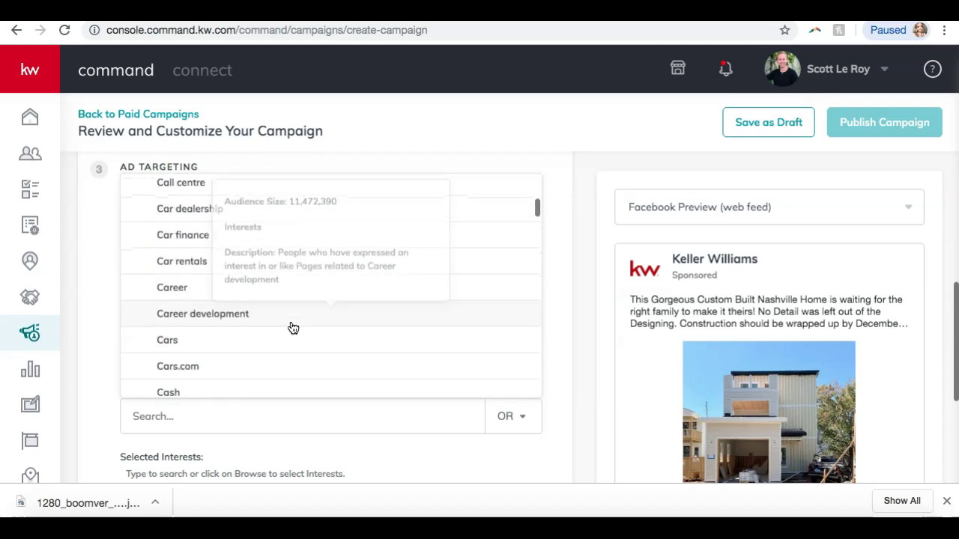
{"action": "left_click", "coordinate": [287, 311]}
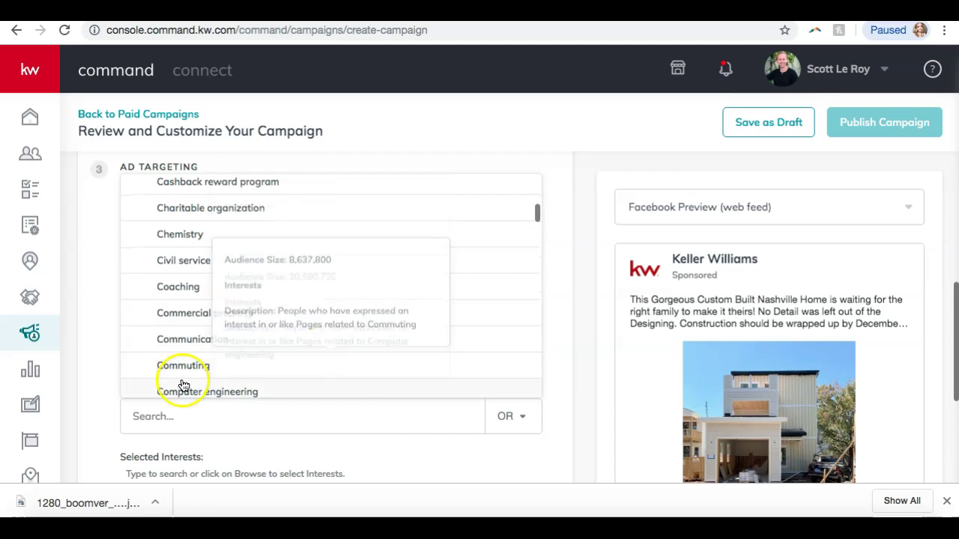
{"action": "scroll", "coordinate": [184, 382], "scroll_direction": "down", "scroll_amount": 10}
{"action": "left_click", "coordinate": [86, 361]}
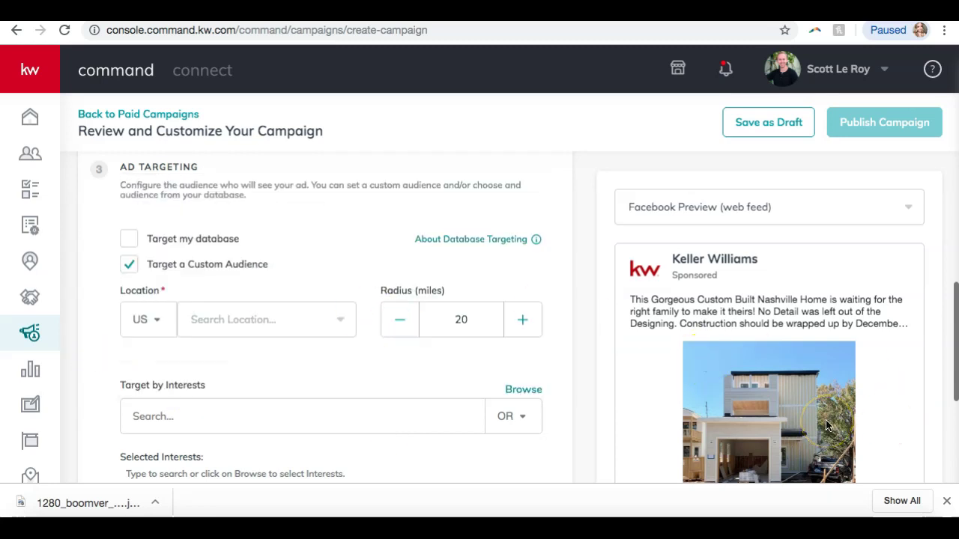
Save the Facebook ad settings, which remain flagged for a missing location
{"action": "scroll", "coordinate": [274, 416], "scroll_direction": "down", "scroll_amount": 2}
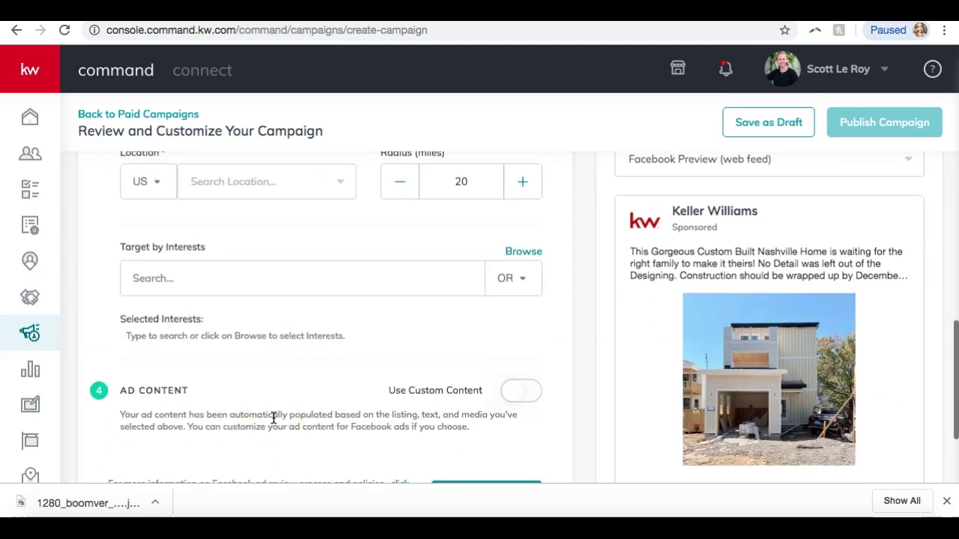
{"action": "left_click", "coordinate": [310, 329]}
{"action": "scroll", "coordinate": [311, 330], "scroll_direction": "down", "scroll_amount": 2}
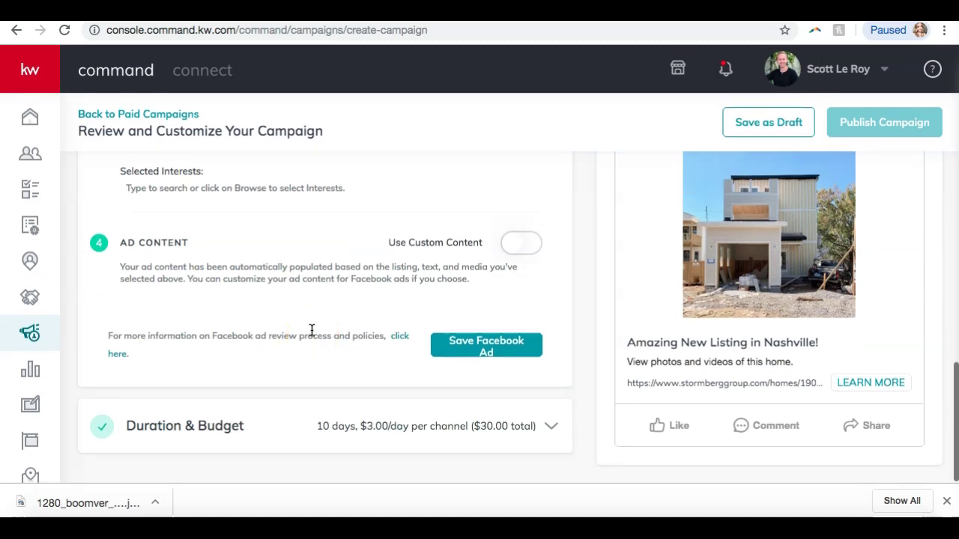
{"action": "left_click", "coordinate": [472, 346]}
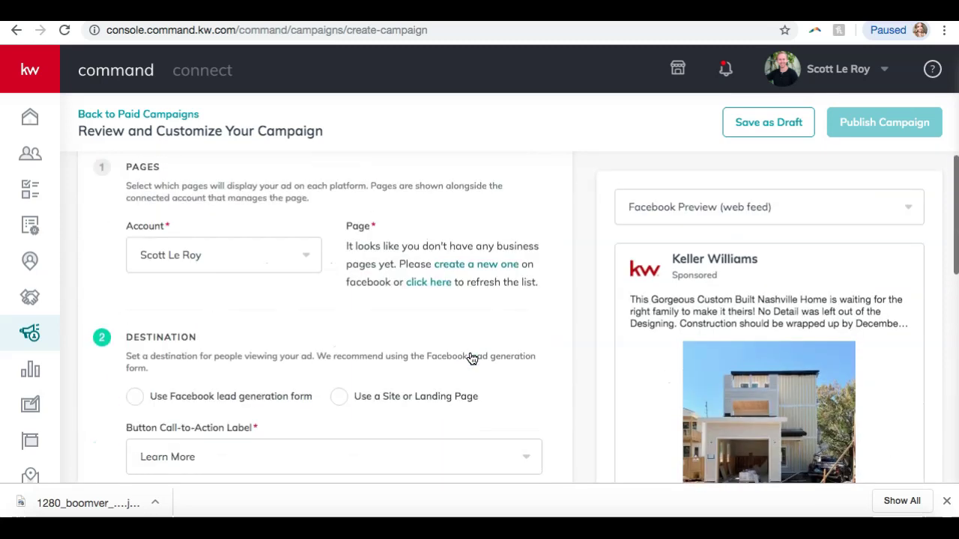
Collapse the Facebook Ad section to show the Duration & Budget settings
{"action": "scroll", "coordinate": [472, 359], "scroll_direction": "down", "scroll_amount": 3}
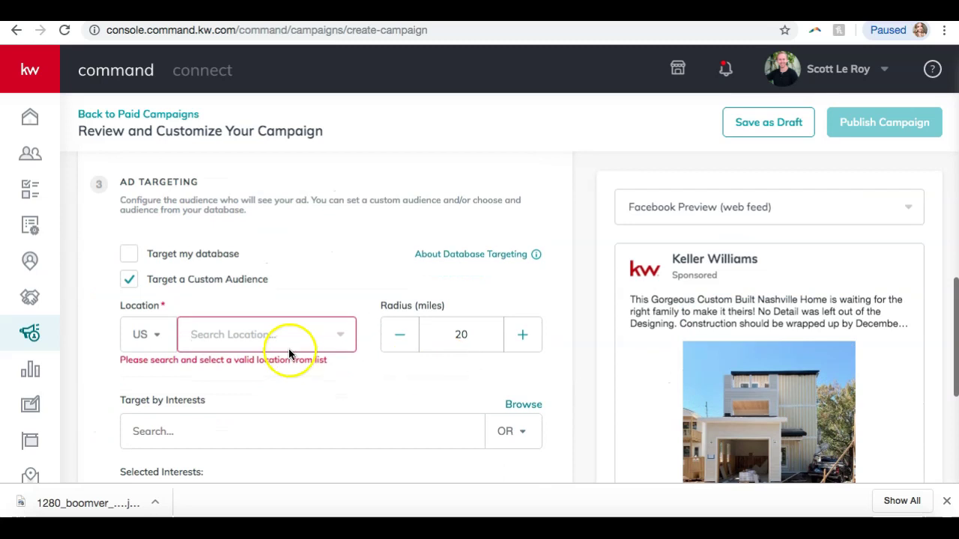
{"action": "scroll", "coordinate": [282, 340], "scroll_direction": "up", "scroll_amount": 6}
{"action": "left_click", "coordinate": [562, 303]}
{"action": "left_click", "coordinate": [562, 301]}
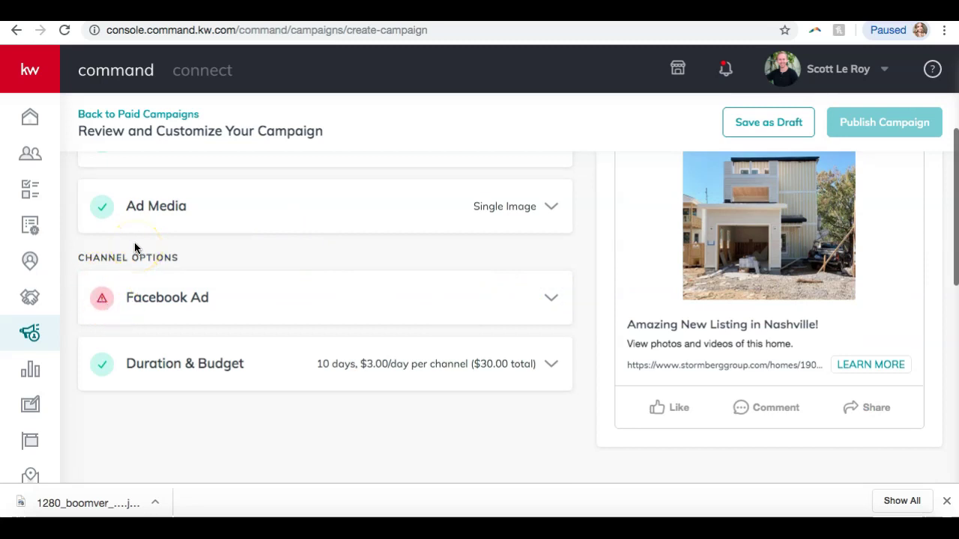
{"action": "scroll", "coordinate": [150, 296], "scroll_direction": "up", "scroll_amount": 1}
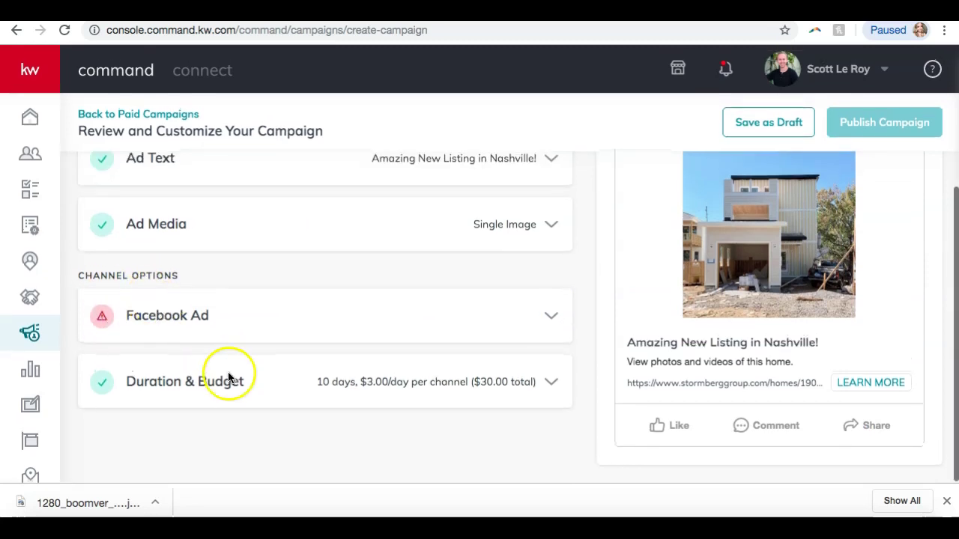
{"action": "left_click", "coordinate": [303, 382]}
{"action": "scroll", "coordinate": [303, 382], "scroll_direction": "down", "scroll_amount": 2}
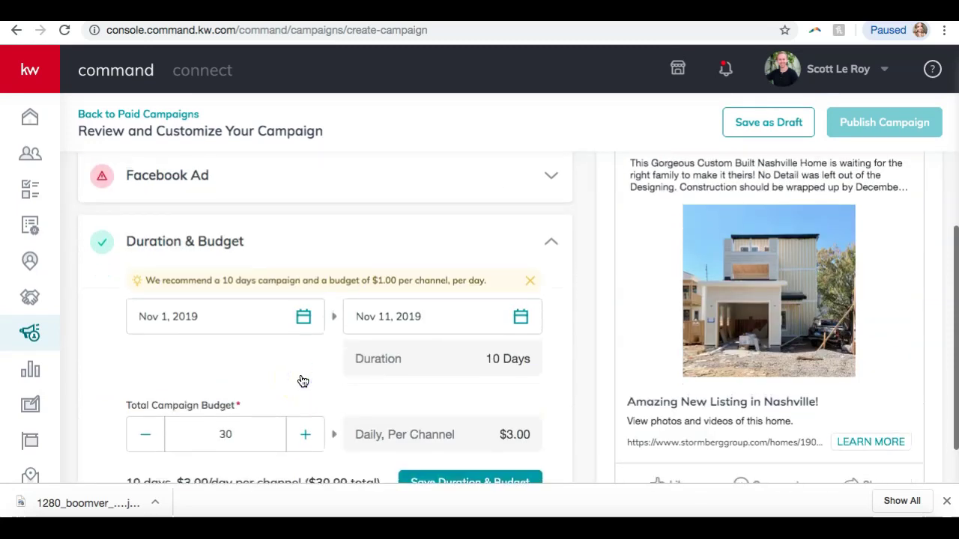
{"action": "scroll", "coordinate": [498, 229], "scroll_direction": "down", "scroll_amount": 1}
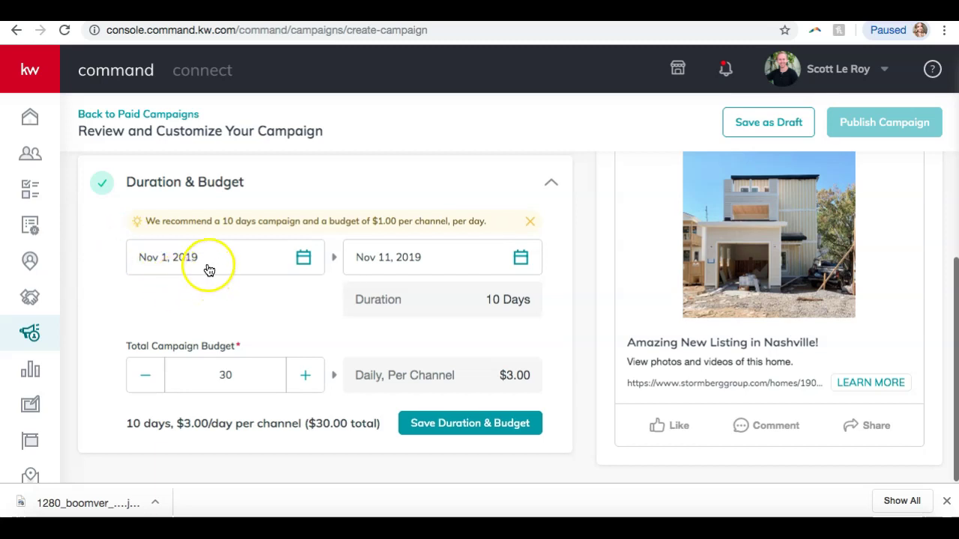
{"action": "left_click", "coordinate": [304, 259]}
{"action": "left_click", "coordinate": [94, 339]}
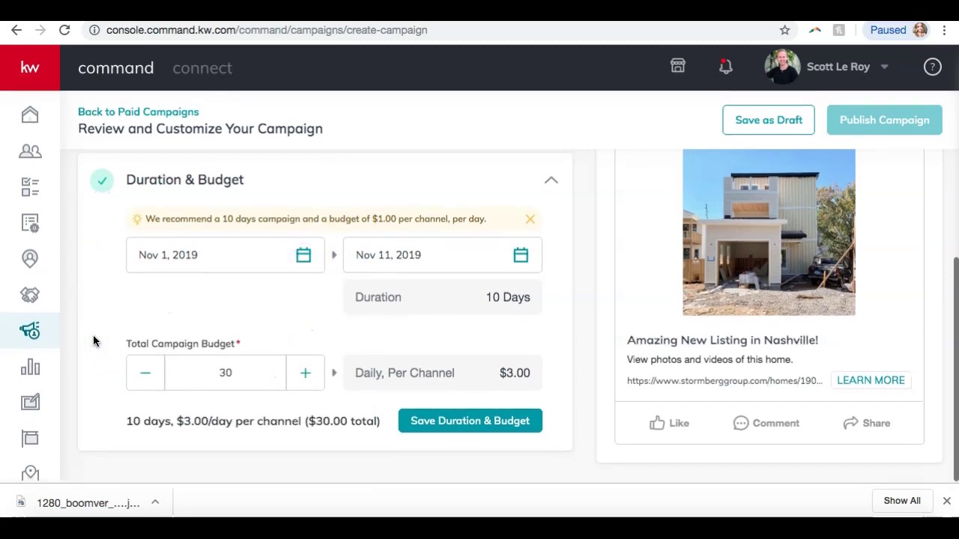
{"action": "left_click", "coordinate": [241, 381]}
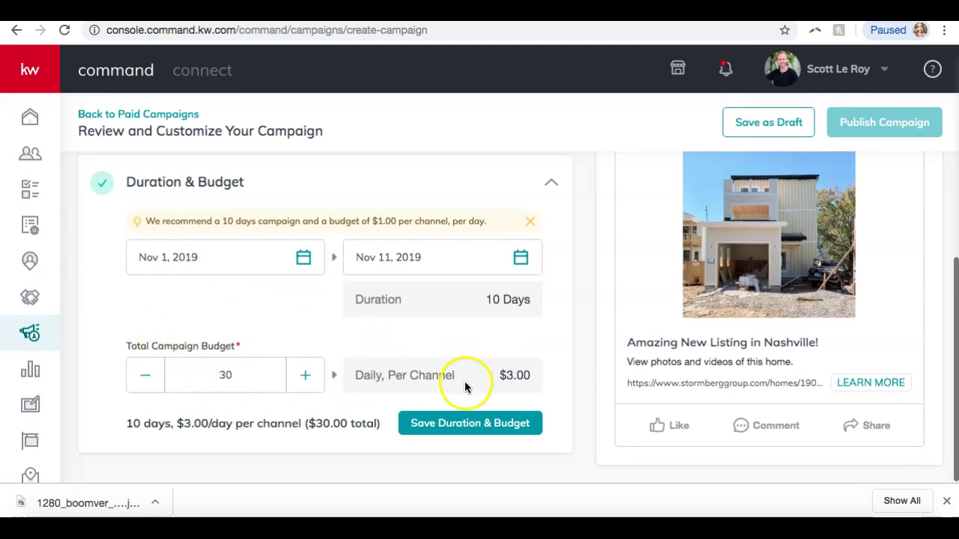
{"action": "left_click", "coordinate": [135, 375]}
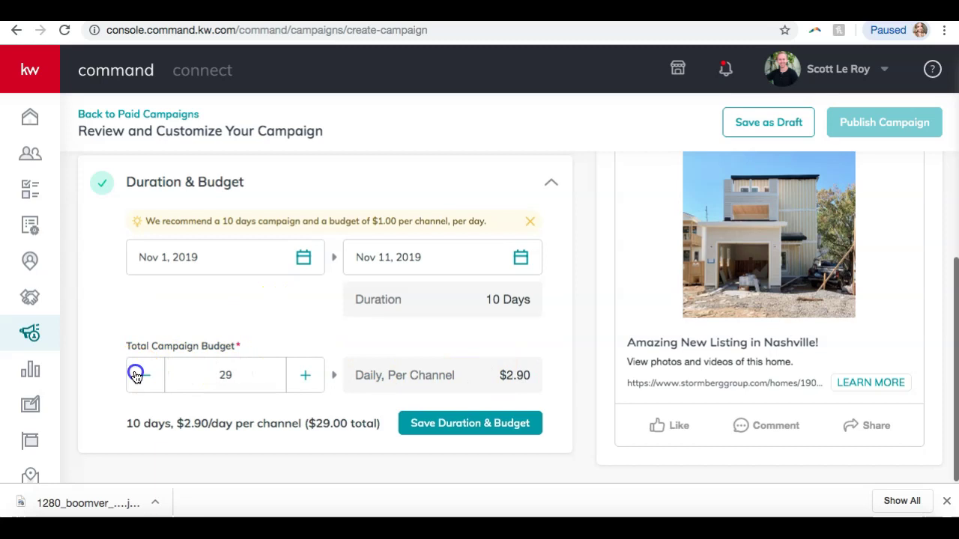
{"action": "left_click", "coordinate": [136, 375]}
{"action": "double_click", "coordinate": [230, 377]}
{"action": "key", "text": "BackSpace"}
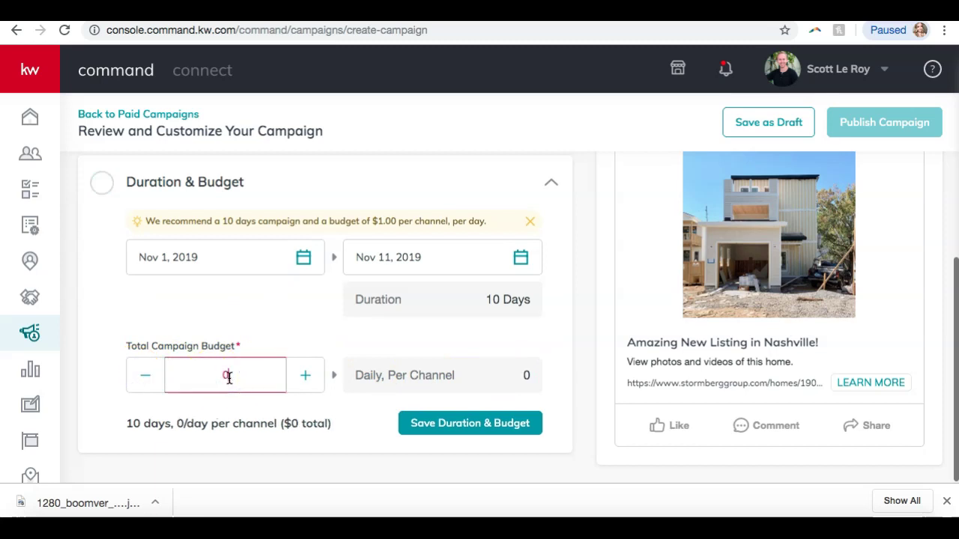
{"action": "left_click", "coordinate": [150, 323]}
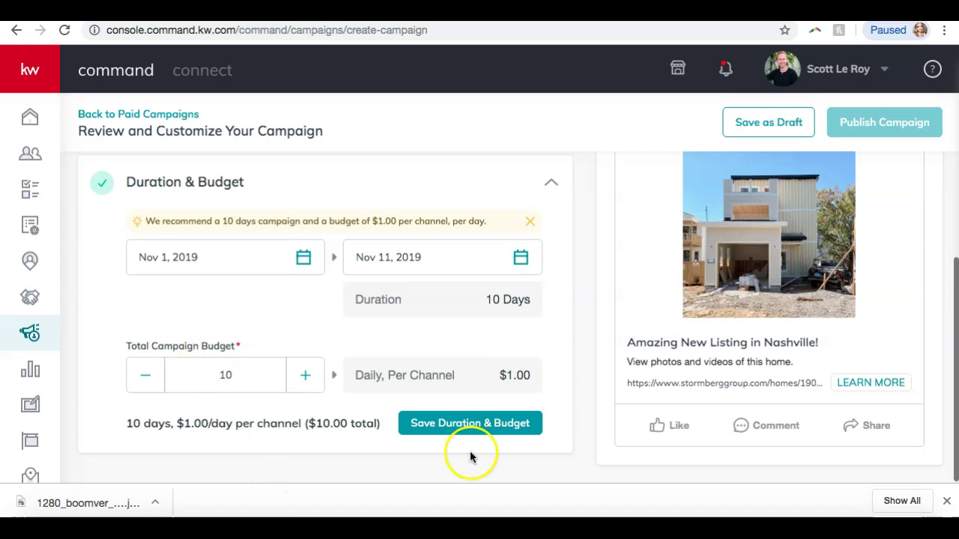
{"action": "left_click", "coordinate": [473, 425]}
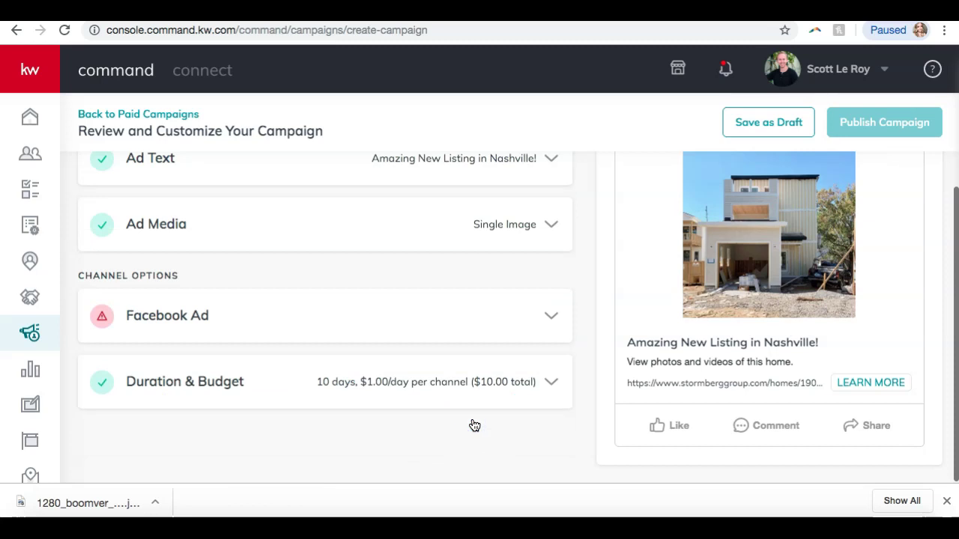
{"action": "scroll", "coordinate": [749, 385], "scroll_direction": "up", "scroll_amount": 3}
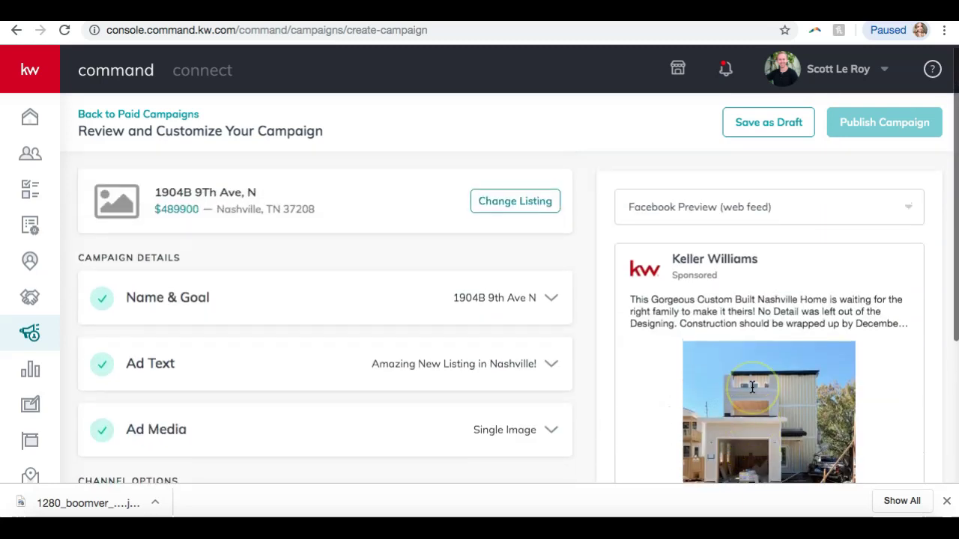
{"action": "scroll", "coordinate": [752, 387], "scroll_direction": "down", "scroll_amount": 3}
{"action": "left_click", "coordinate": [732, 285]}
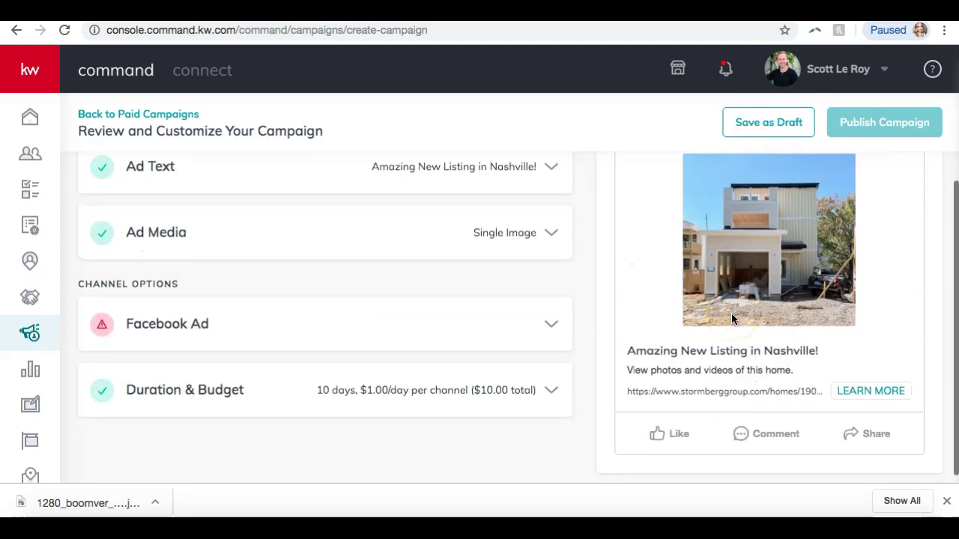
{"action": "mouse_move", "coordinate": [876, 124]}
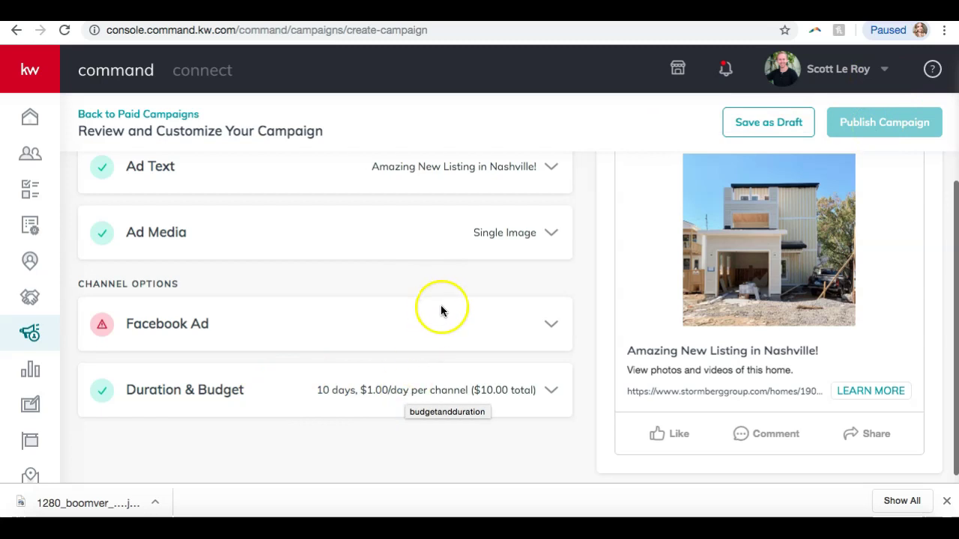
{"action": "left_click", "coordinate": [772, 123]}
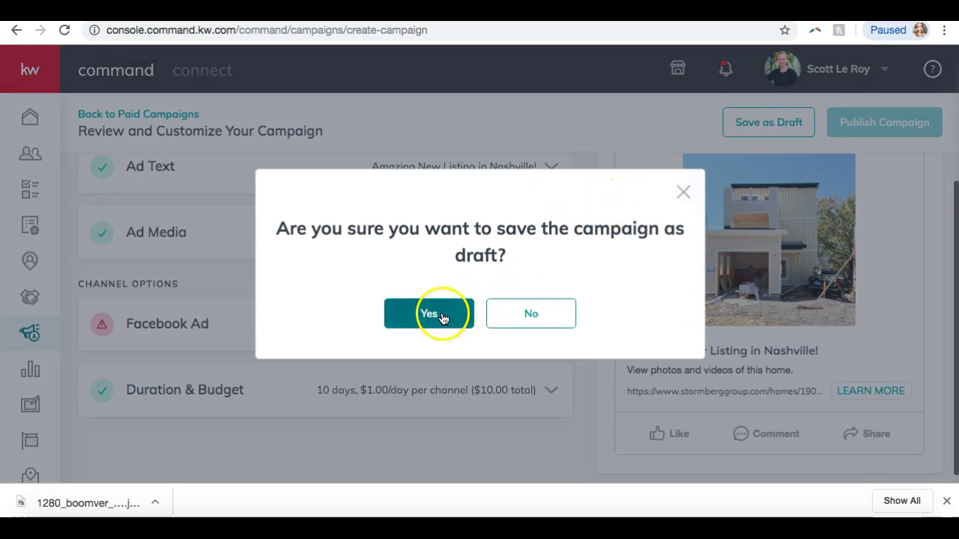
{"action": "left_click", "coordinate": [441, 314]}
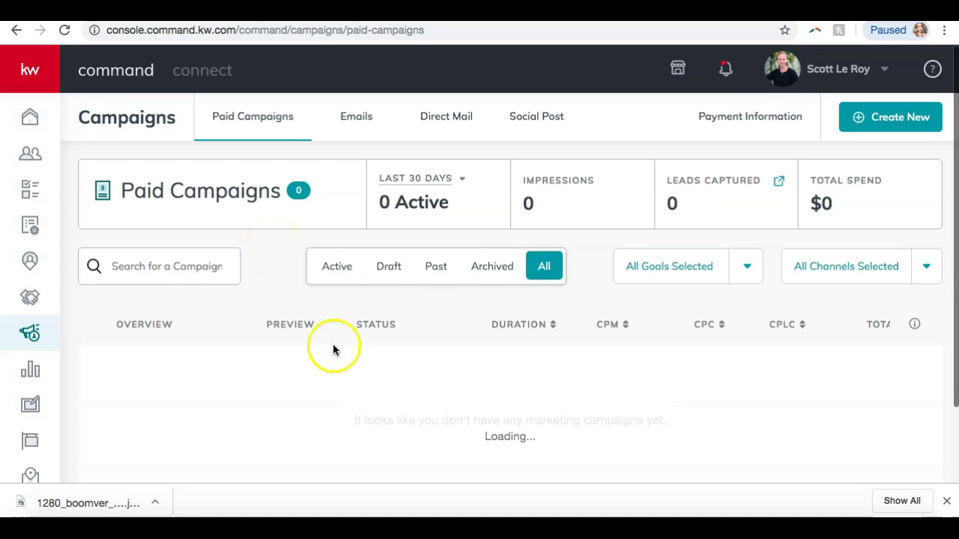
Close the downloads bar and view the Emails tab's four Advertise Listing draft campaigns
{"action": "left_click", "coordinate": [946, 498]}
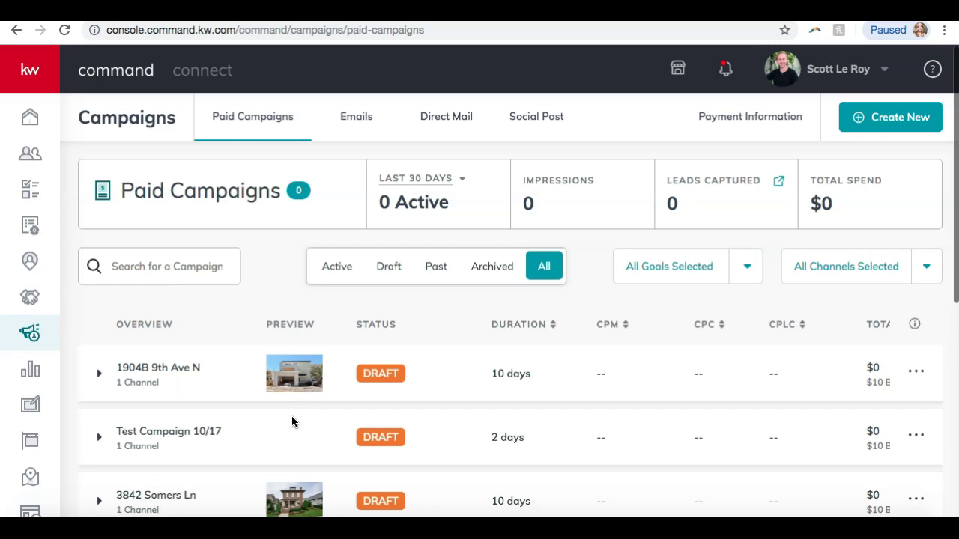
{"action": "left_click", "coordinate": [365, 127]}
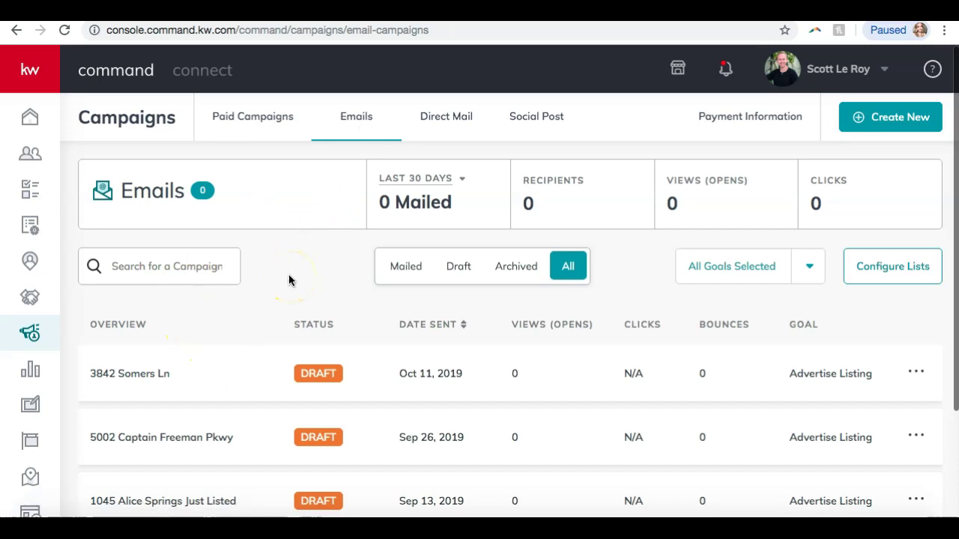
{"action": "scroll", "coordinate": [278, 304], "scroll_direction": "down", "scroll_amount": 3}
{"action": "scroll", "coordinate": [277, 315], "scroll_direction": "up", "scroll_amount": 3}
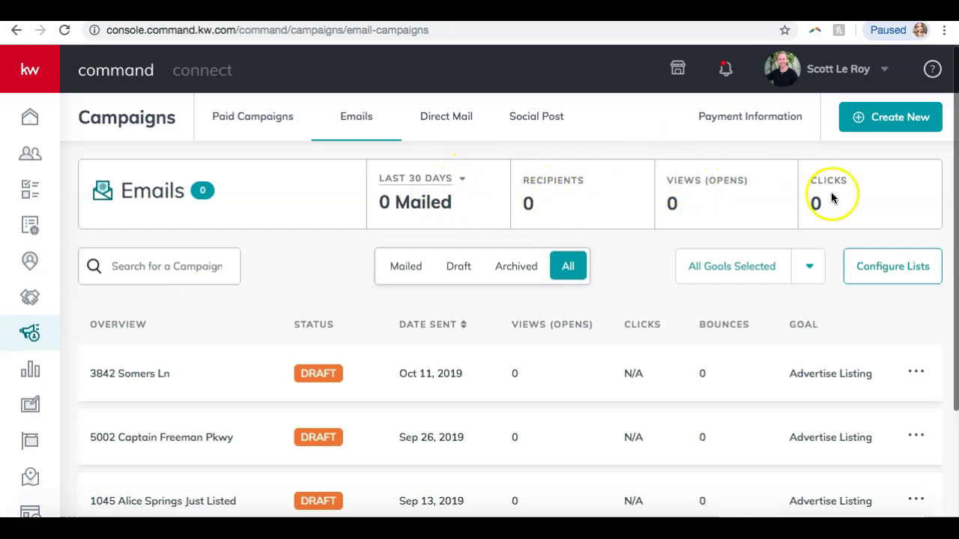
{"action": "scroll", "coordinate": [530, 322], "scroll_direction": "down", "scroll_amount": 1}
{"action": "scroll", "coordinate": [530, 322], "scroll_direction": "up", "scroll_amount": 1}
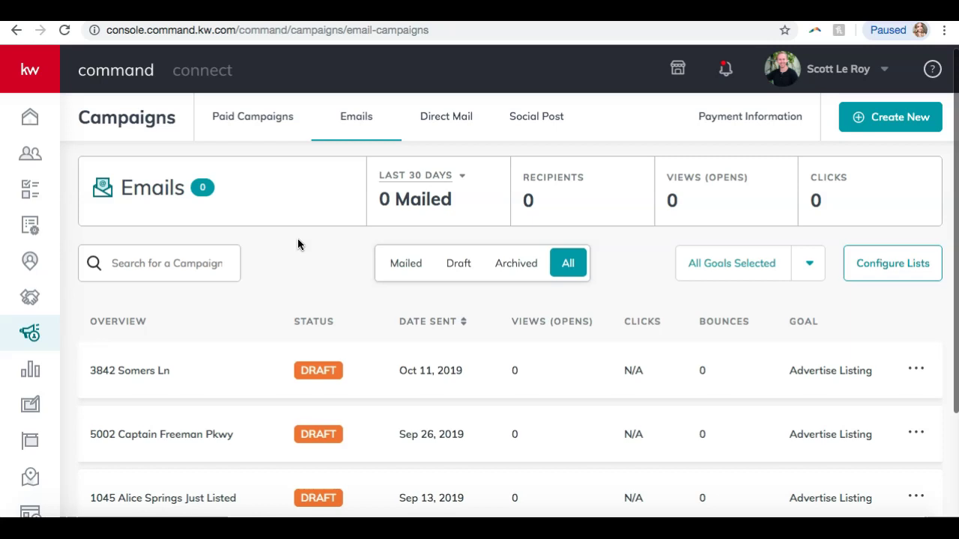
{"action": "scroll", "coordinate": [297, 240], "scroll_direction": "down", "scroll_amount": 3}
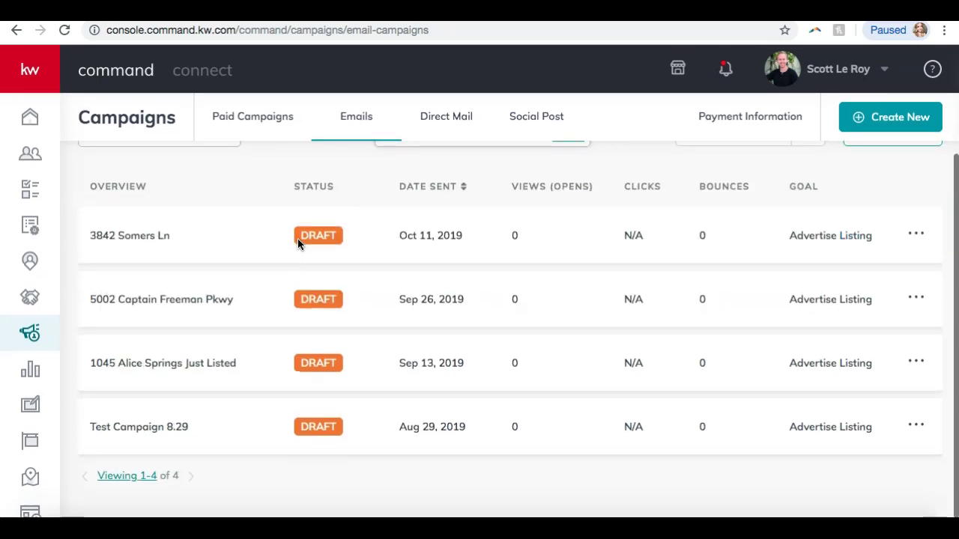
{"action": "scroll", "coordinate": [298, 238], "scroll_direction": "up", "scroll_amount": 3}
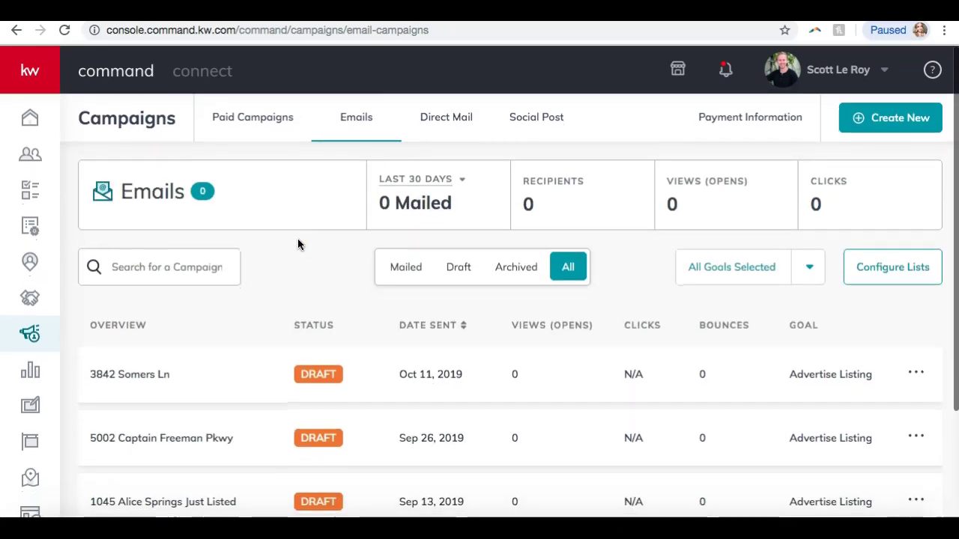
Create a new Email campaign and leave its Campaign Goal at Advertise Listing
{"action": "left_click", "coordinate": [891, 124]}
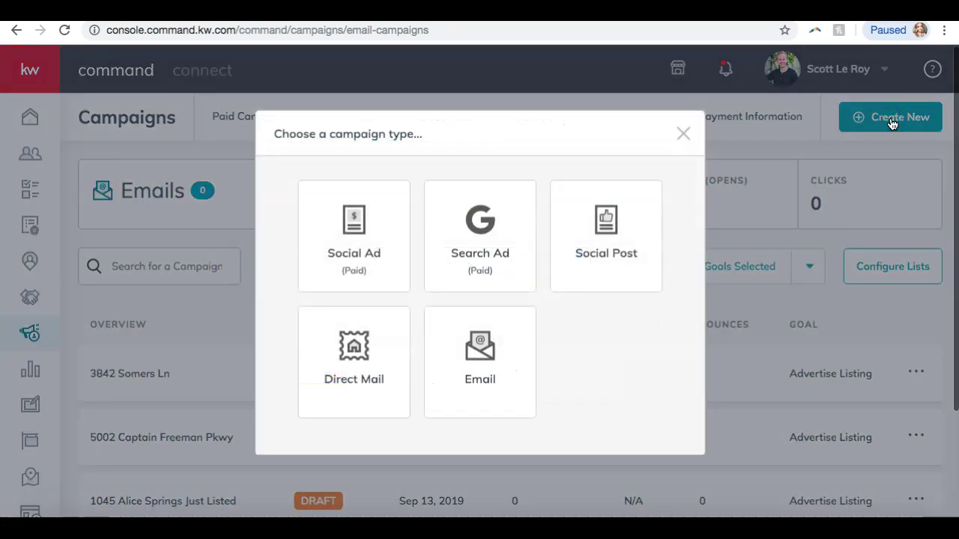
{"action": "left_click", "coordinate": [480, 369]}
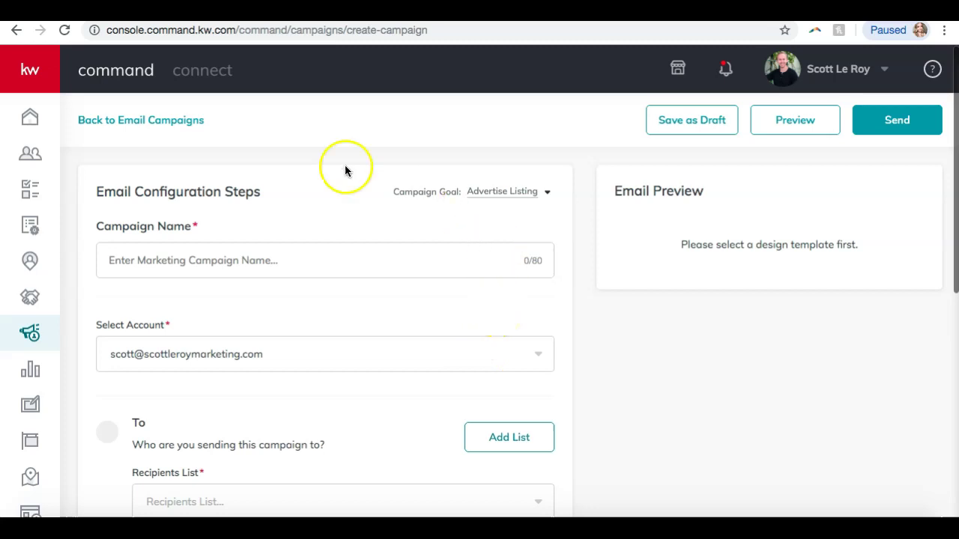
{"action": "scroll", "coordinate": [266, 176], "scroll_direction": "down", "scroll_amount": 1}
{"action": "scroll", "coordinate": [266, 176], "scroll_direction": "up", "scroll_amount": 1}
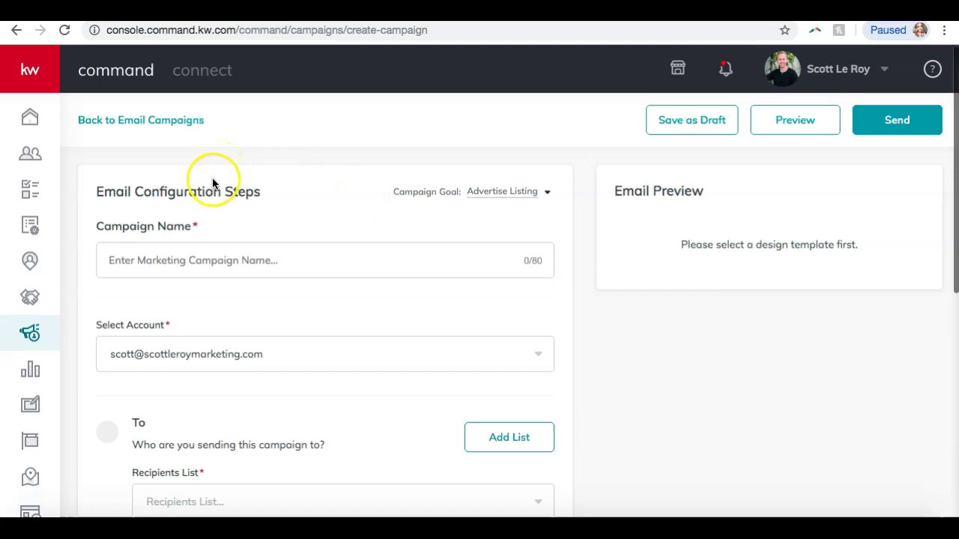
{"action": "left_click", "coordinate": [521, 196]}
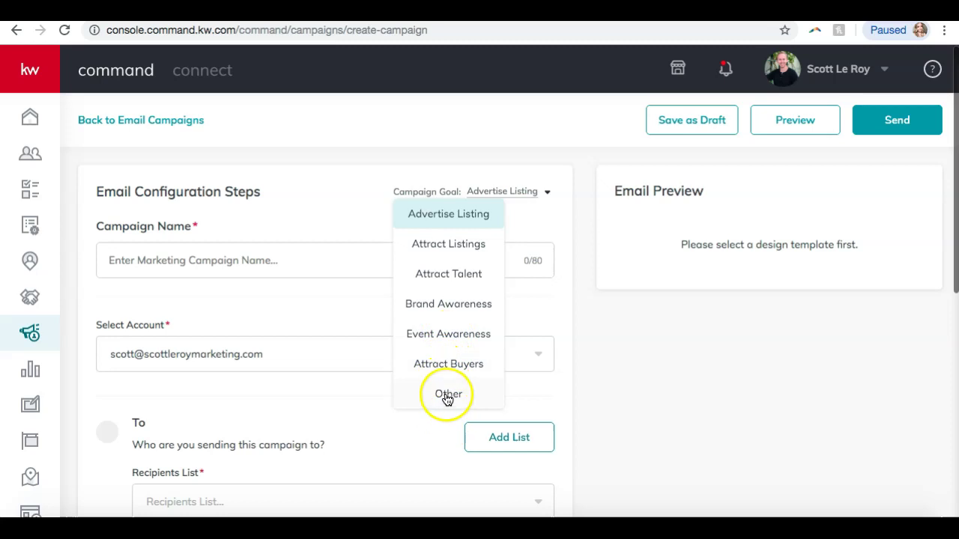
{"action": "left_click", "coordinate": [318, 195]}
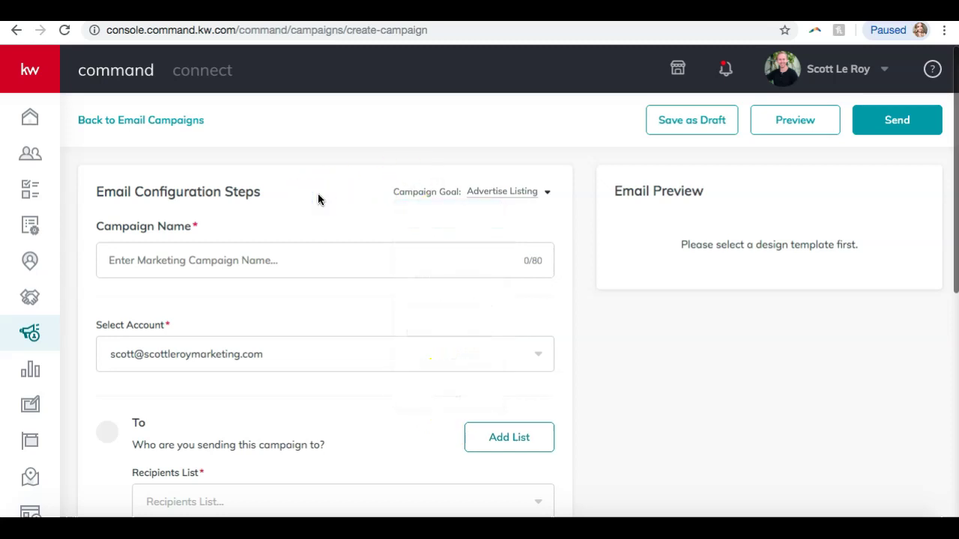
{"action": "scroll", "coordinate": [311, 234], "scroll_direction": "down", "scroll_amount": 5}
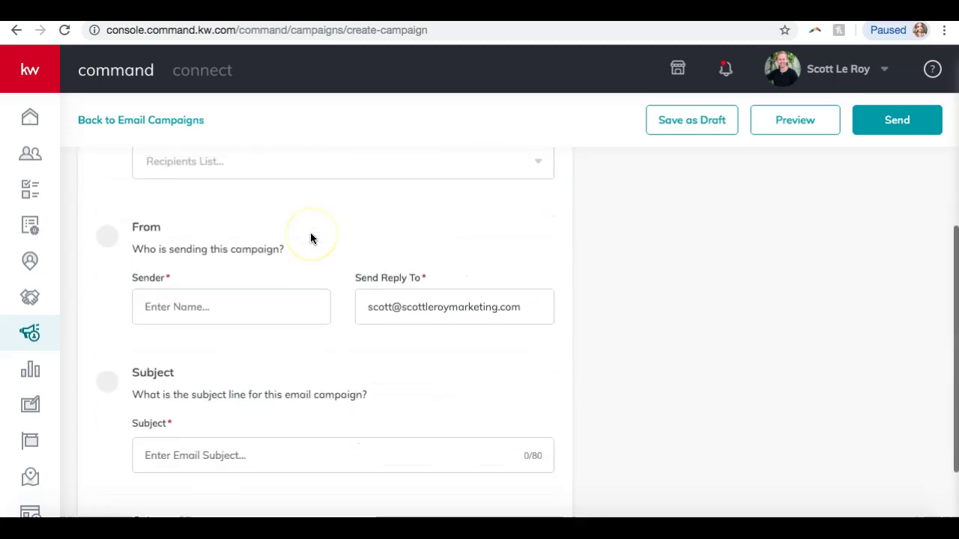
{"action": "scroll", "coordinate": [310, 234], "scroll_direction": "up", "scroll_amount": 2}
{"action": "scroll", "coordinate": [310, 236], "scroll_direction": "up", "scroll_amount": 3}
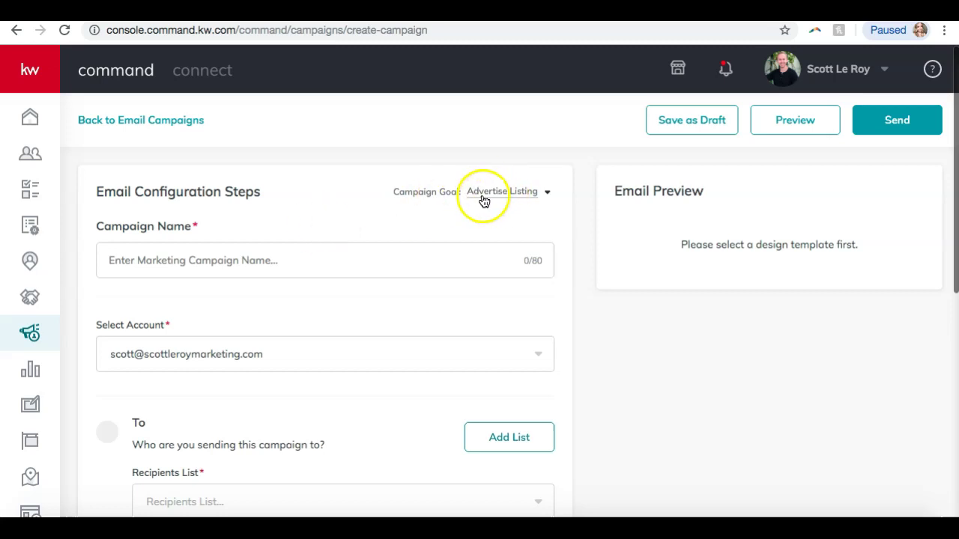
{"action": "left_click", "coordinate": [321, 261]}
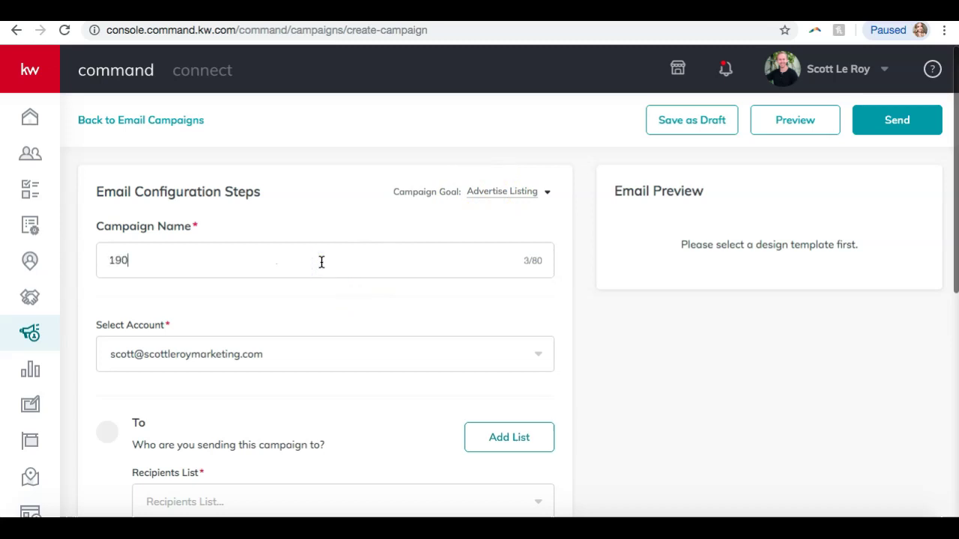
{"action": "scroll", "coordinate": [221, 299], "scroll_direction": "down", "scroll_amount": 2}
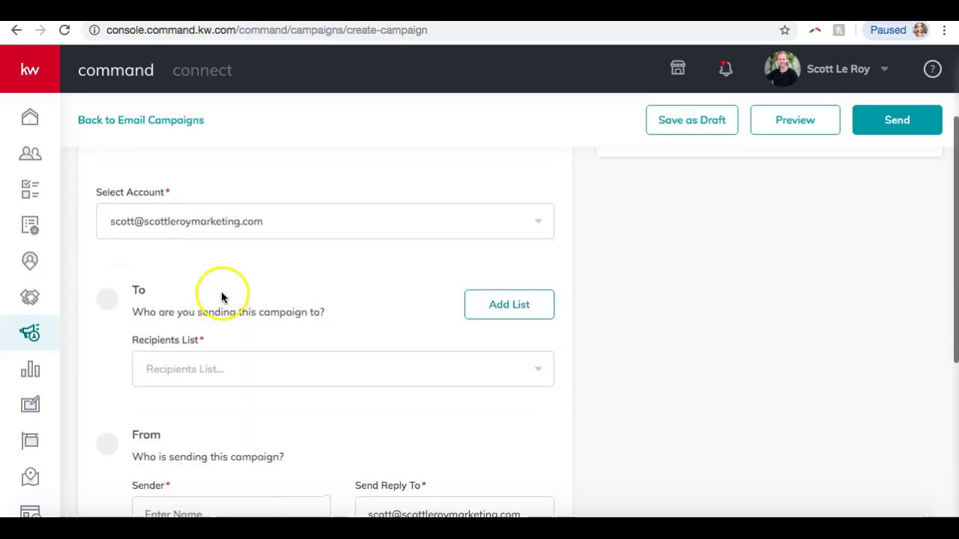
{"action": "left_click", "coordinate": [210, 220]}
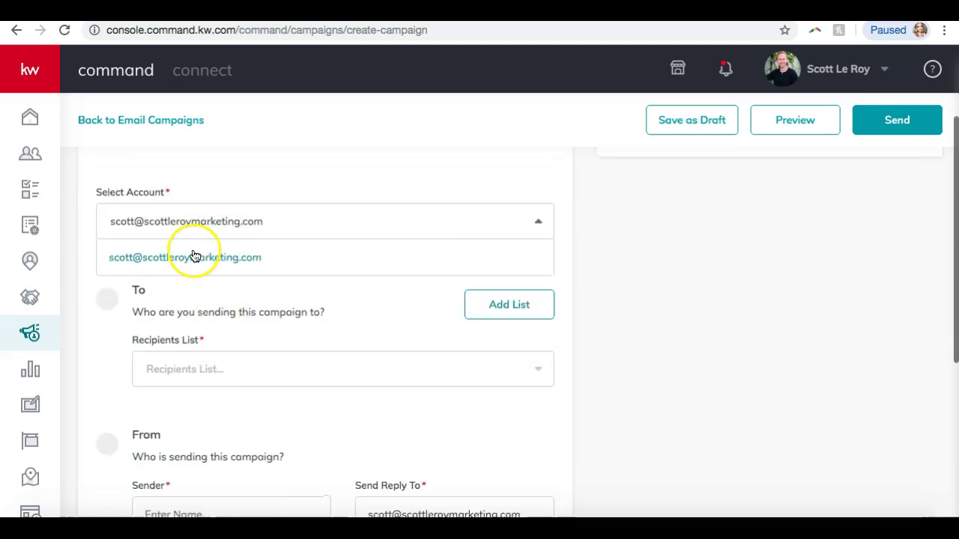
{"action": "left_click", "coordinate": [193, 257]}
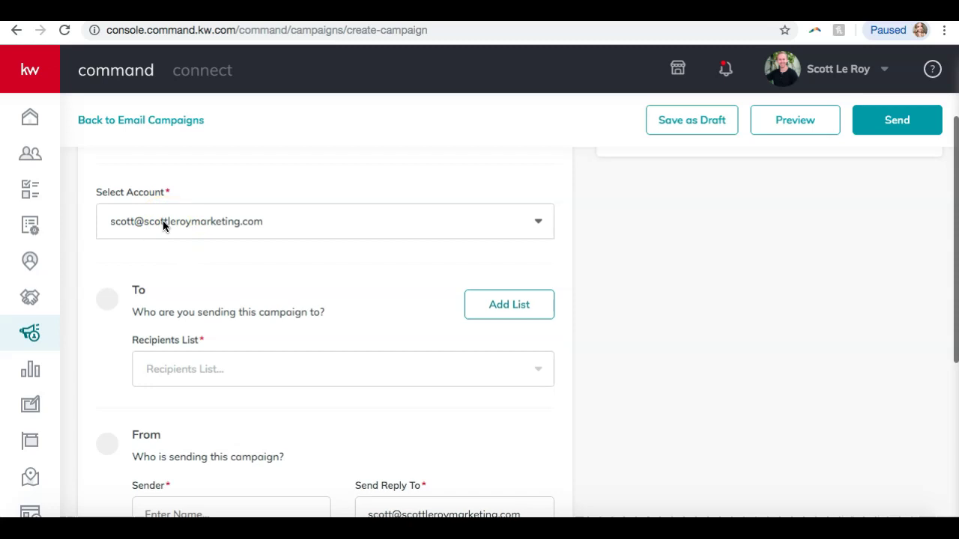
{"action": "left_click", "coordinate": [217, 221]}
{"action": "left_click", "coordinate": [196, 249]}
Choose New SLM Tips as the recipients list
{"action": "scroll", "coordinate": [197, 188], "scroll_direction": "down", "scroll_amount": 2}
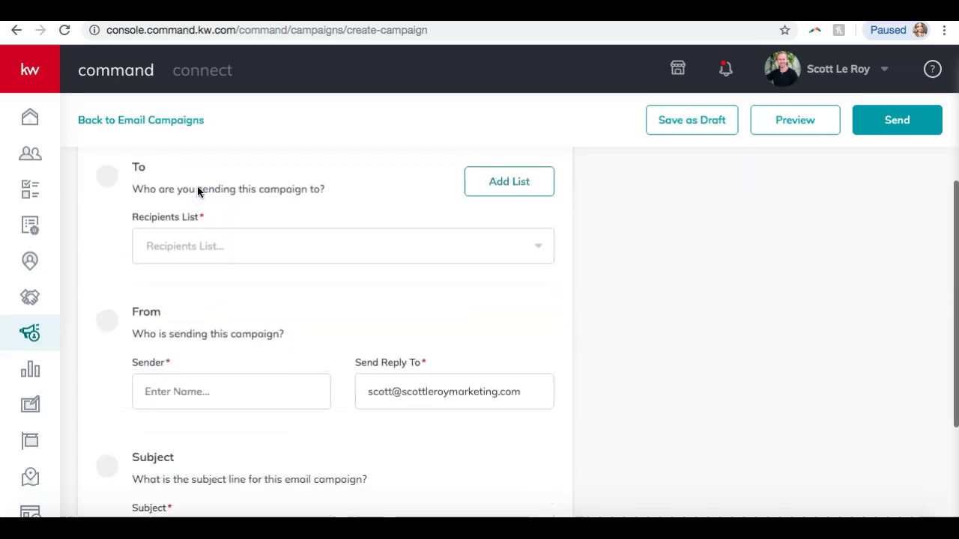
{"action": "left_click", "coordinate": [188, 242]}
{"action": "left_click", "coordinate": [157, 315]}
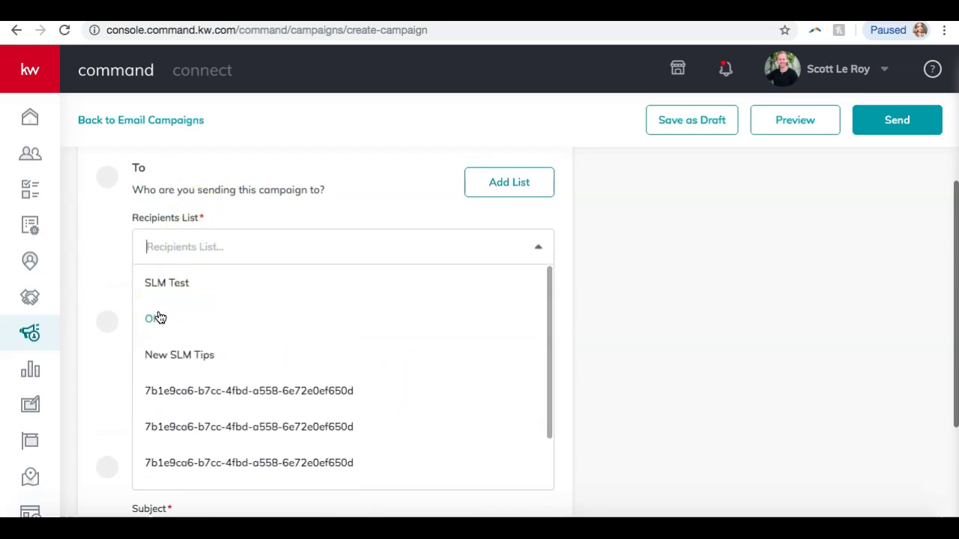
{"action": "left_click", "coordinate": [162, 309]}
{"action": "left_click", "coordinate": [227, 222]}
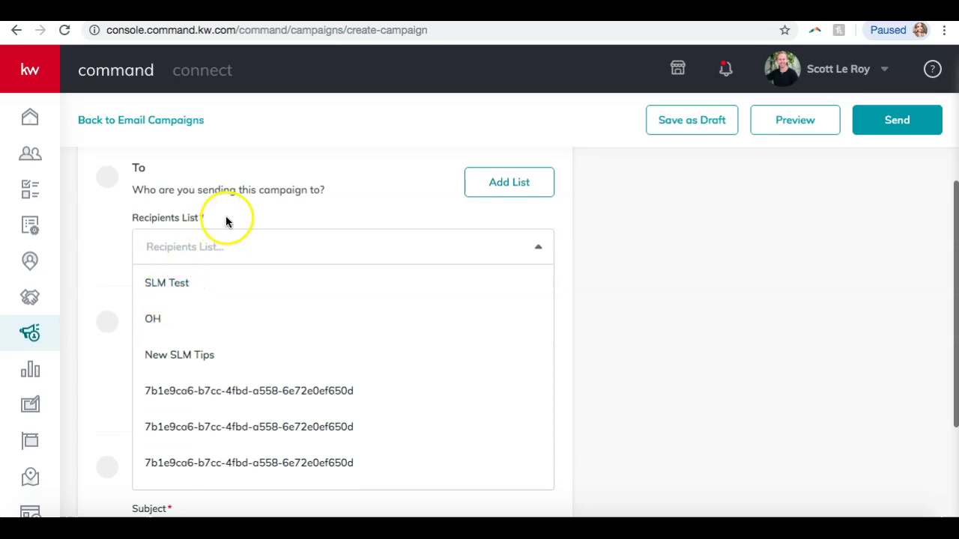
{"action": "left_click", "coordinate": [168, 355]}
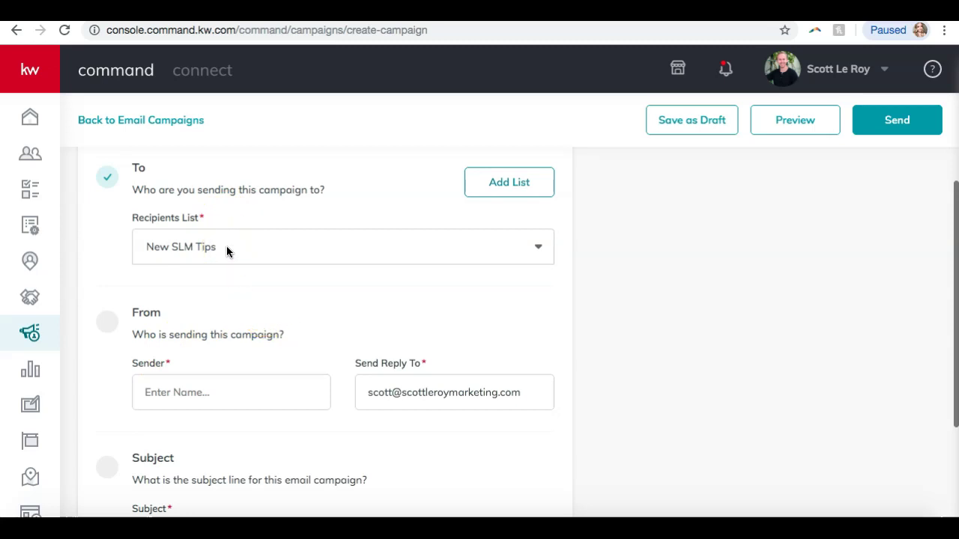
Enter the sender's full name in the sender name field
{"action": "scroll", "coordinate": [227, 252], "scroll_direction": "down", "scroll_amount": 3}
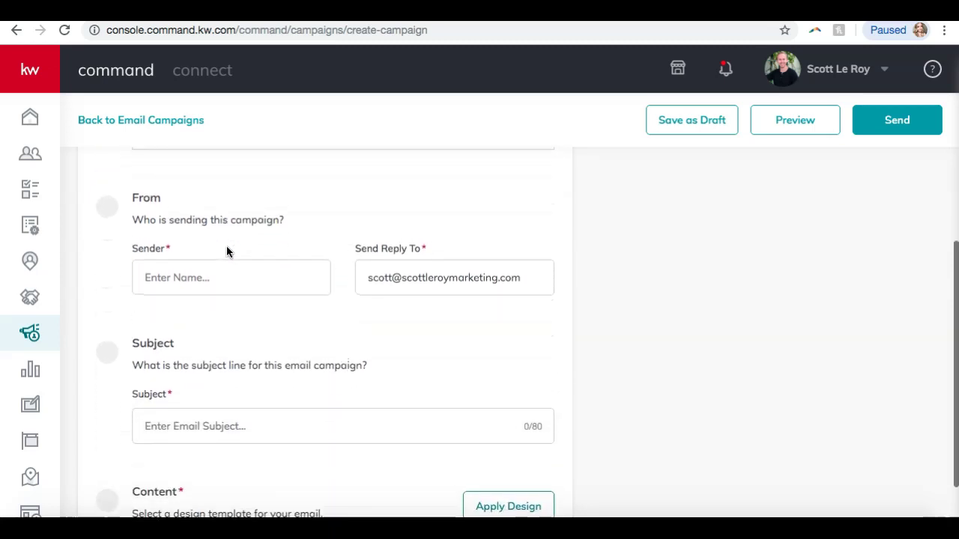
{"action": "left_click", "coordinate": [199, 276]}
{"action": "type", "text": "Scott Le Roy"}
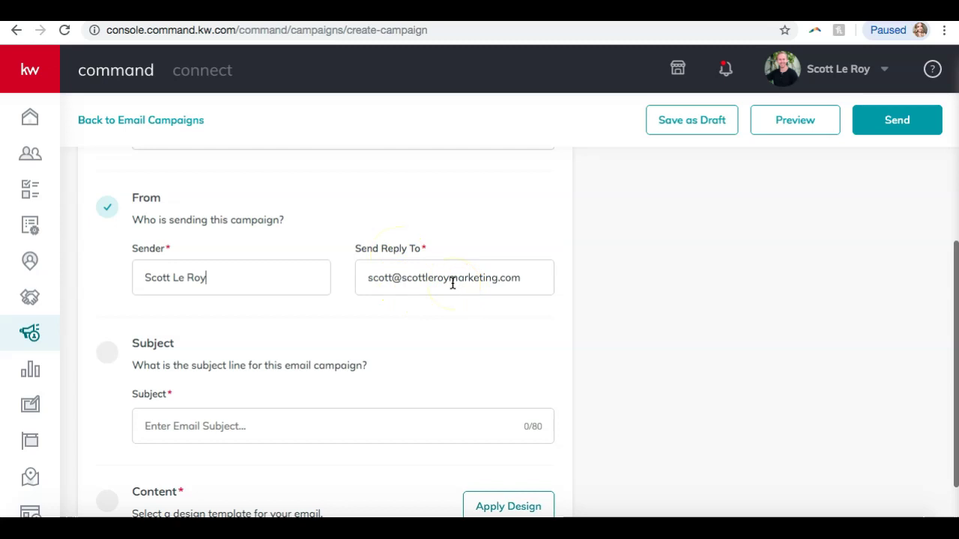
Enter the subject 'Amazing New Listing in Nashville!' and bring up the Choose Email Template gallery
{"action": "scroll", "coordinate": [453, 284], "scroll_direction": "down", "scroll_amount": 1}
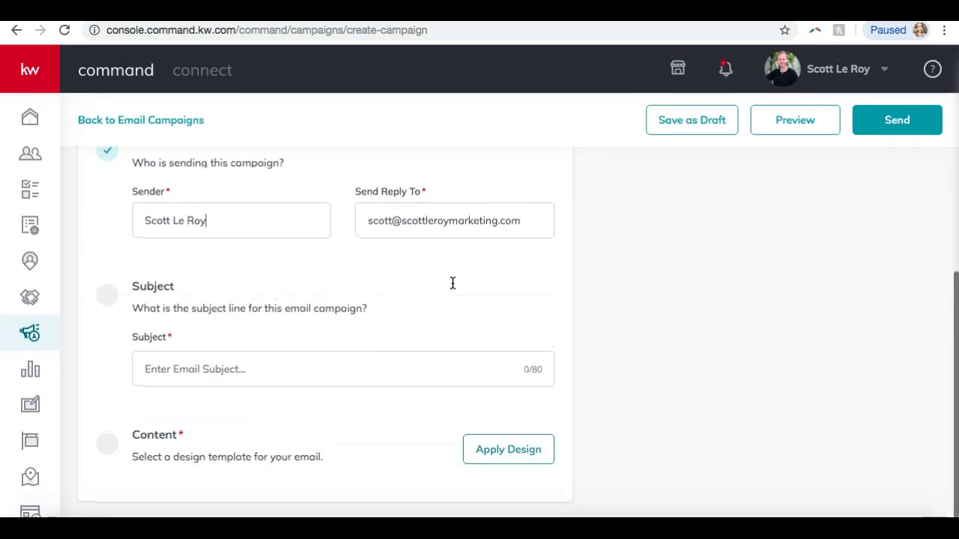
{"action": "left_click", "coordinate": [270, 375]}
{"action": "type", "text": "A"}
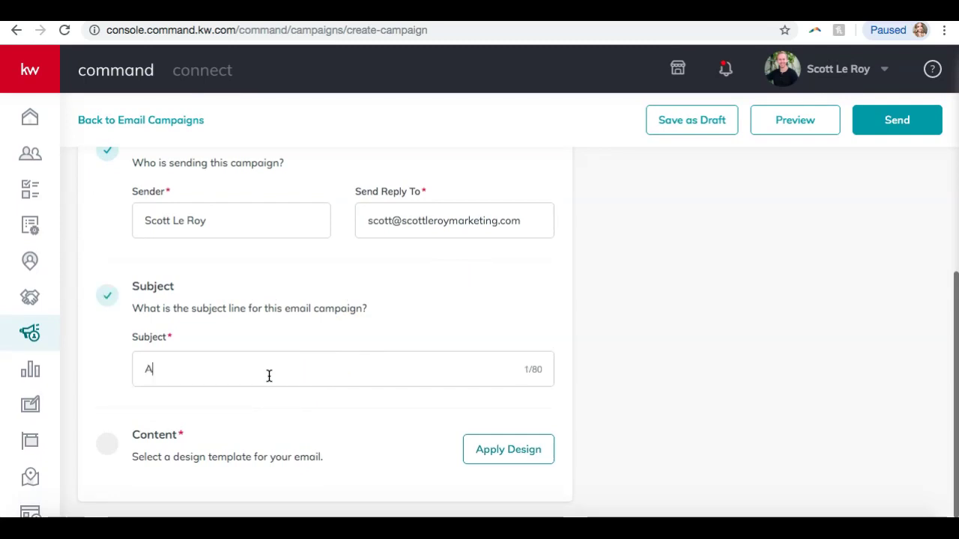
{"action": "type", "text": "mazing New Lis"}
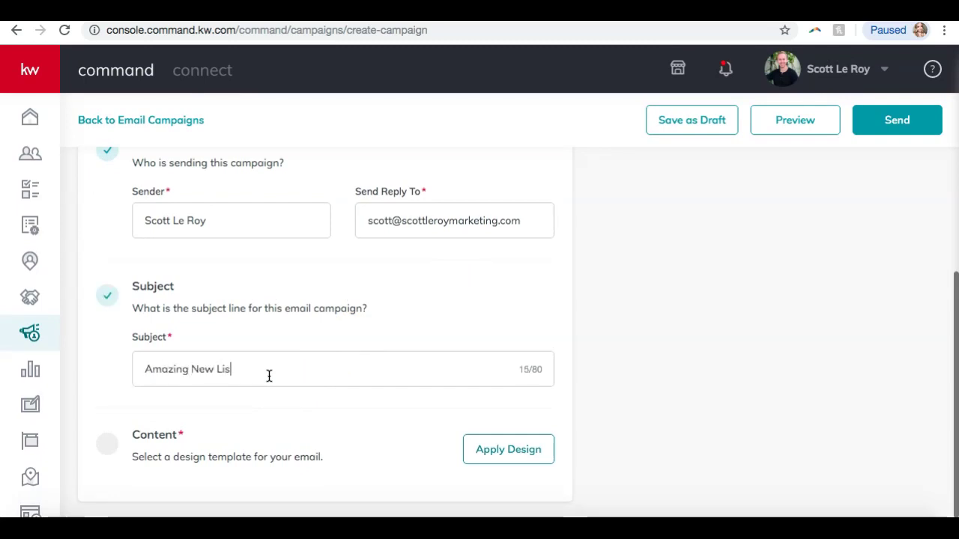
{"action": "type", "text": "ting in Nashville!"}
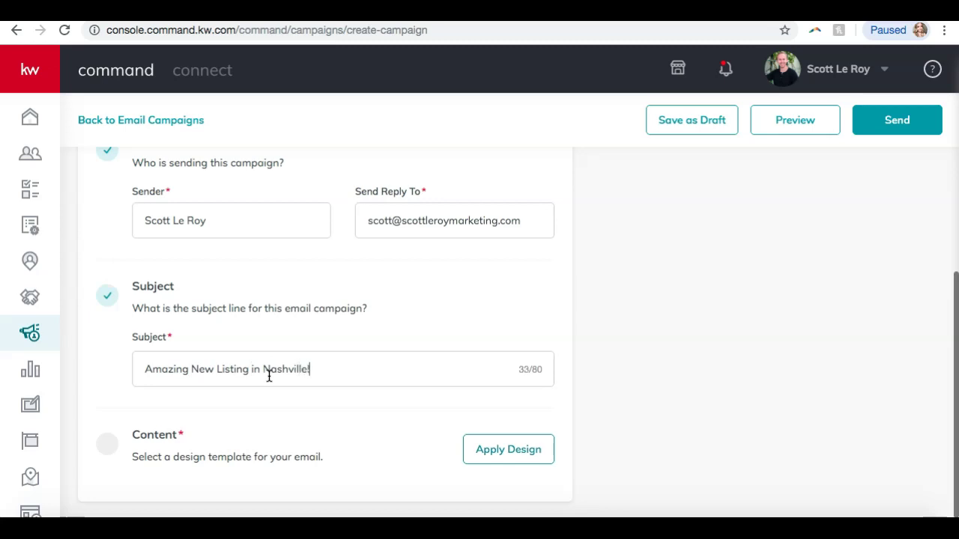
{"action": "left_click", "coordinate": [343, 291]}
{"action": "left_click", "coordinate": [332, 417]}
{"action": "left_click", "coordinate": [516, 458]}
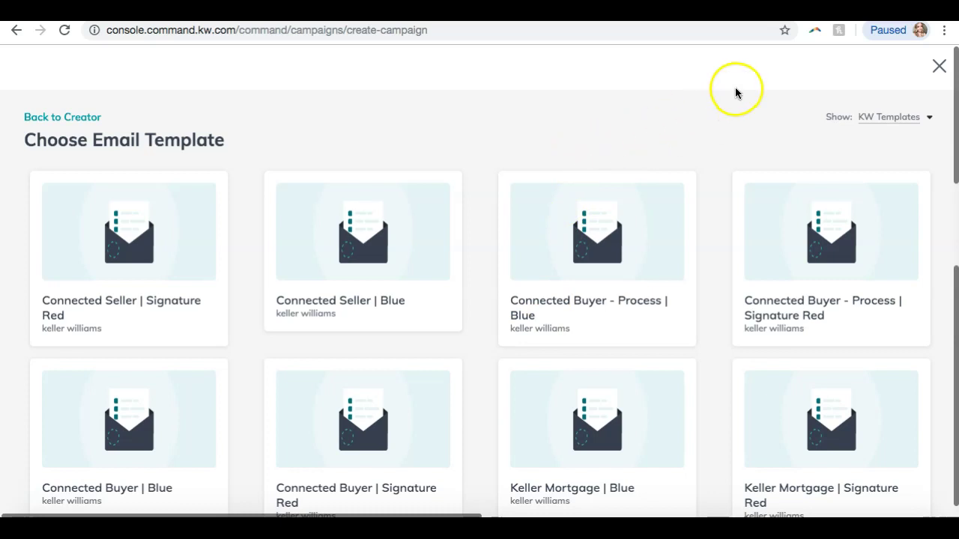
Switch the template source from My Templates back to KW Templates
{"action": "left_click", "coordinate": [889, 119]}
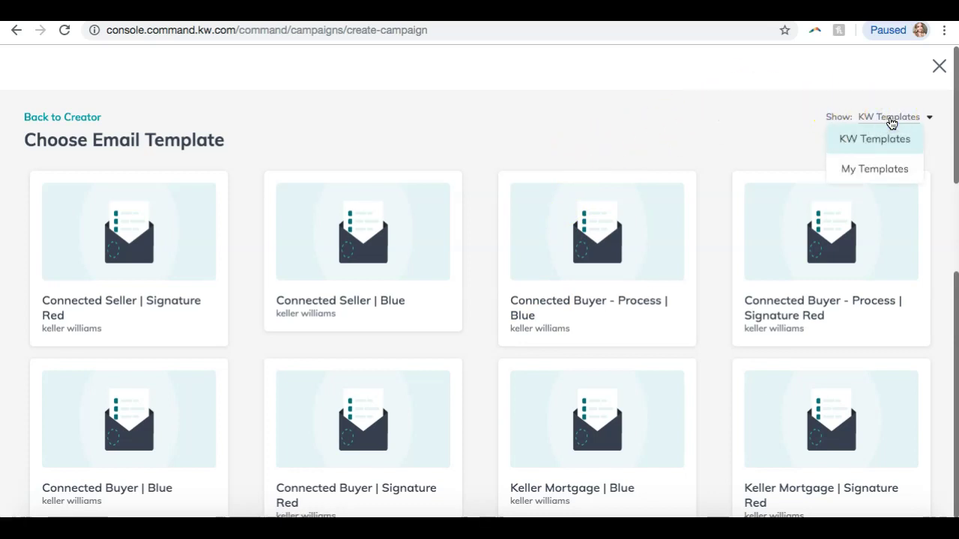
{"action": "left_click", "coordinate": [880, 165]}
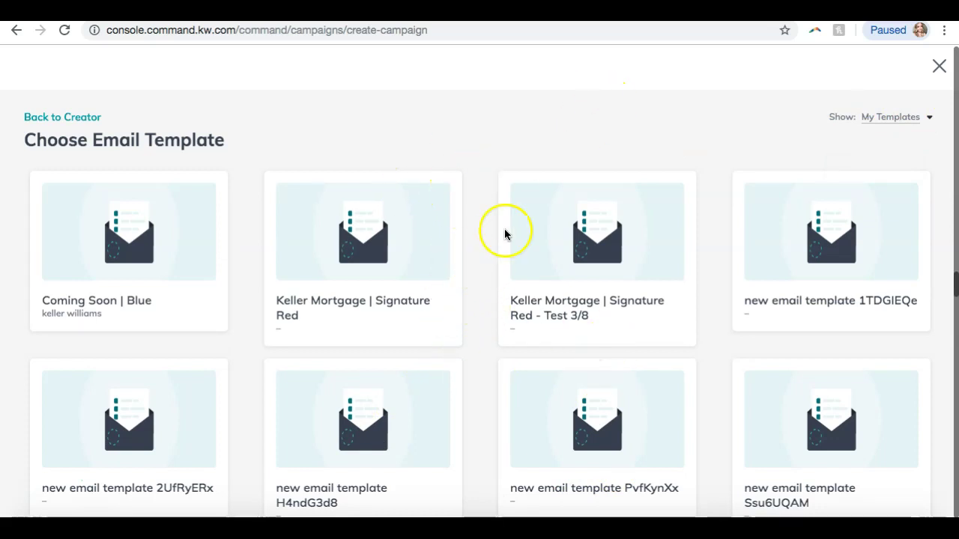
{"action": "left_click", "coordinate": [899, 120]}
{"action": "left_click", "coordinate": [890, 138]}
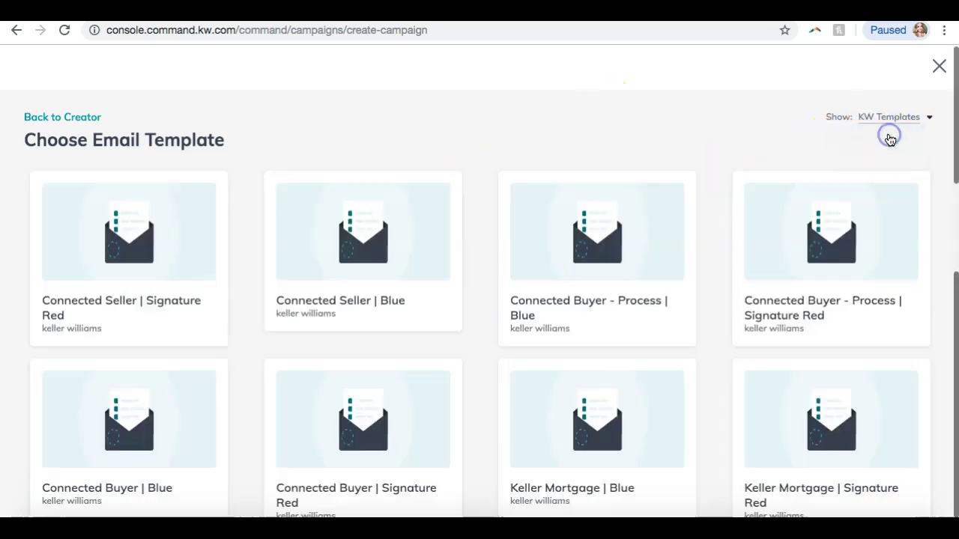
Browse the KW template grid and open the Just Listed | Red template
{"action": "scroll", "coordinate": [736, 225], "scroll_direction": "down", "scroll_amount": 3}
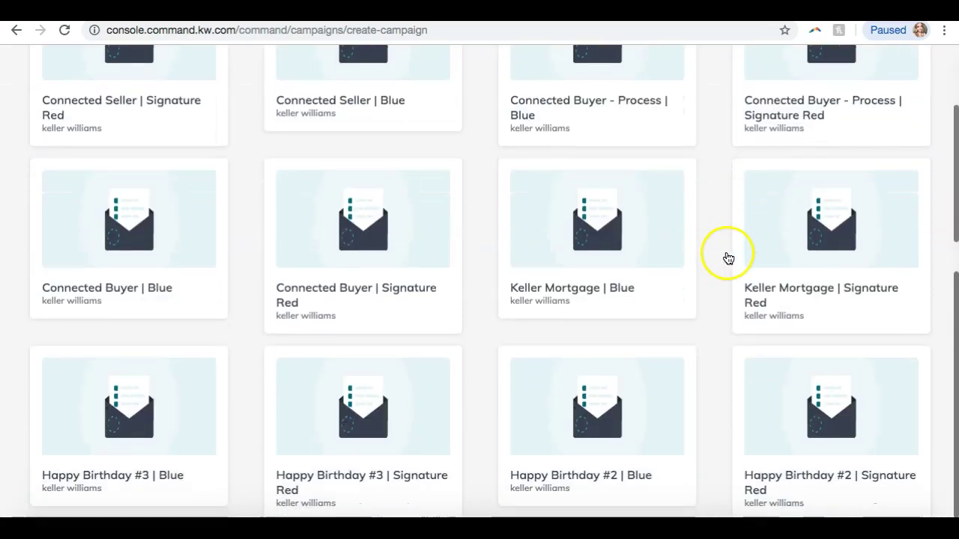
{"action": "scroll", "coordinate": [728, 258], "scroll_direction": "down", "scroll_amount": 10}
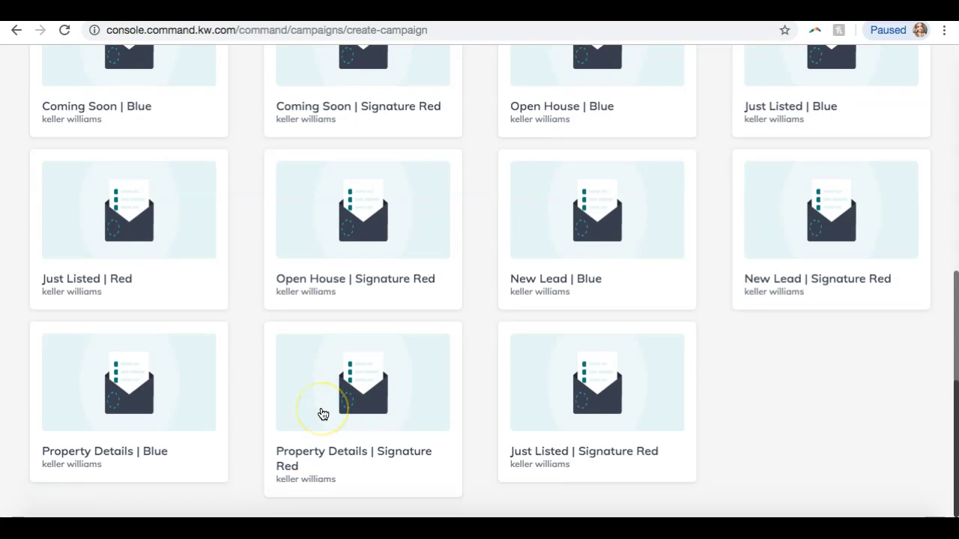
{"action": "scroll", "coordinate": [319, 413], "scroll_direction": "up", "scroll_amount": 3}
{"action": "scroll", "coordinate": [203, 271], "scroll_direction": "up", "scroll_amount": 4}
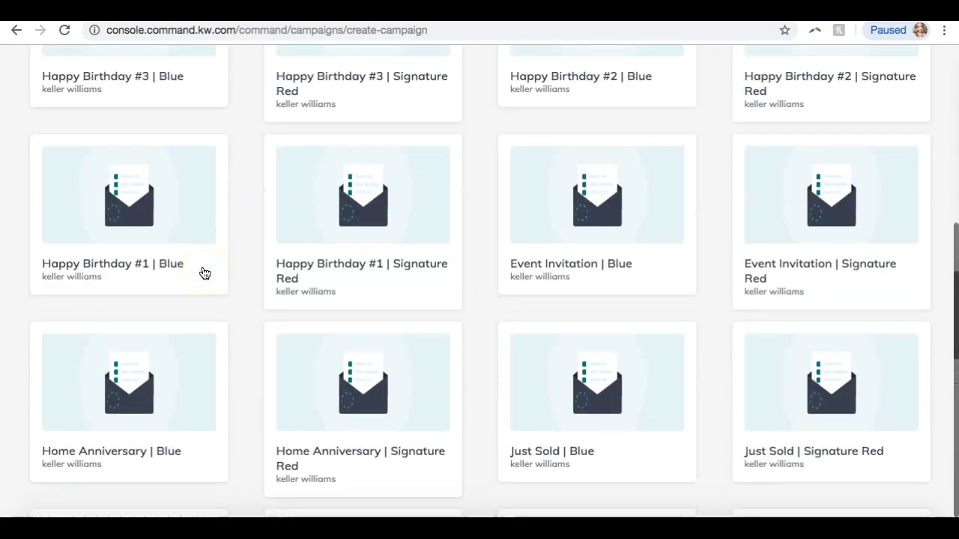
{"action": "scroll", "coordinate": [203, 245], "scroll_direction": "up", "scroll_amount": 8}
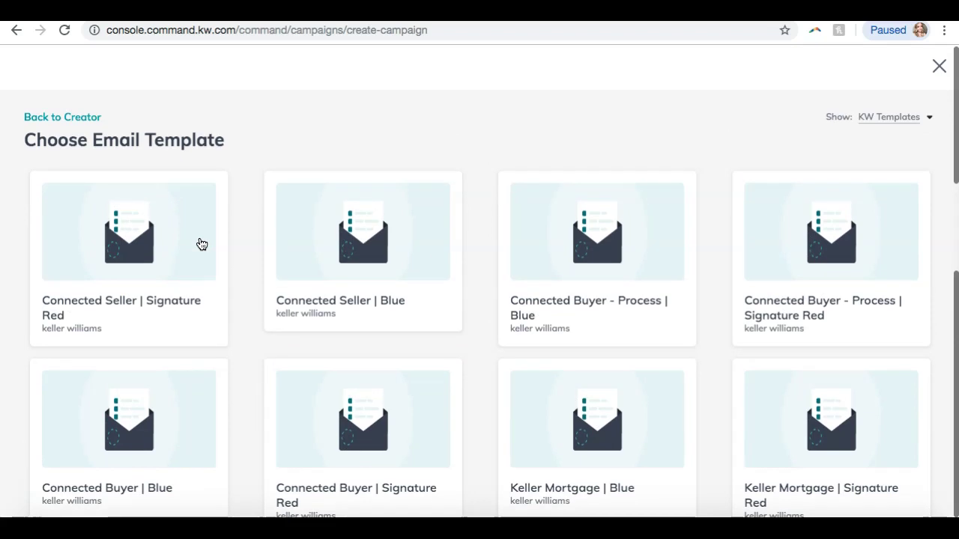
{"action": "left_click", "coordinate": [257, 262]}
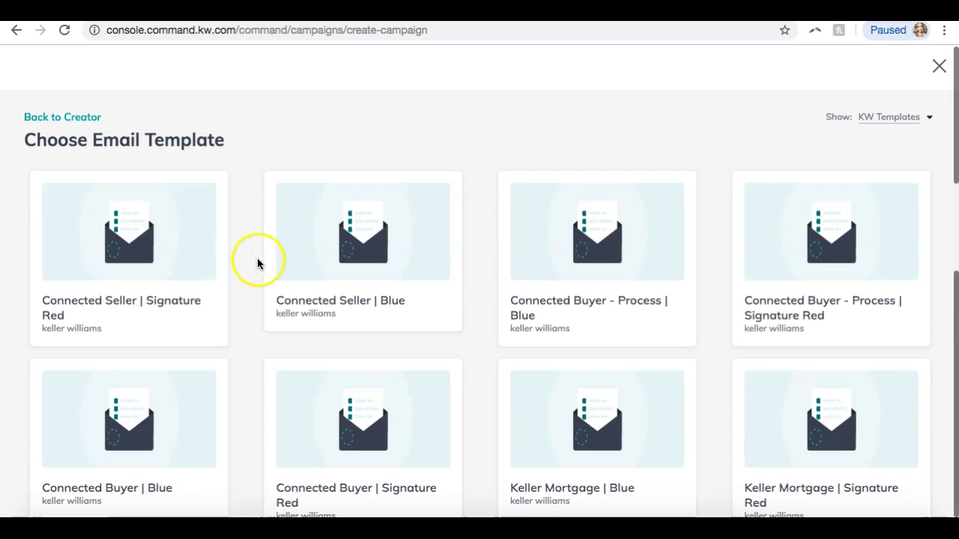
{"action": "scroll", "coordinate": [257, 262], "scroll_direction": "down", "scroll_amount": 7}
{"action": "scroll", "coordinate": [257, 263], "scroll_direction": "down", "scroll_amount": 3}
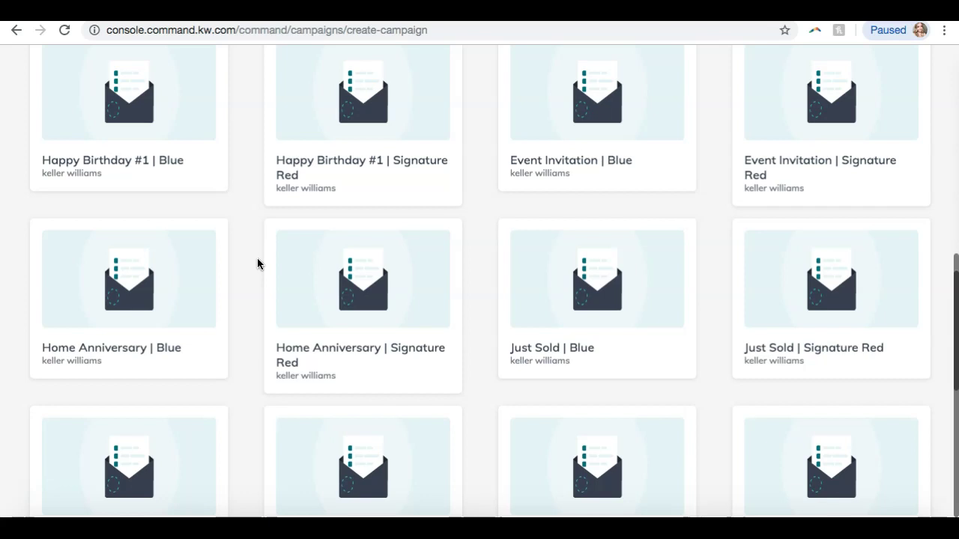
{"action": "scroll", "coordinate": [257, 264], "scroll_direction": "down", "scroll_amount": 3}
{"action": "scroll", "coordinate": [257, 263], "scroll_direction": "down", "scroll_amount": 1}
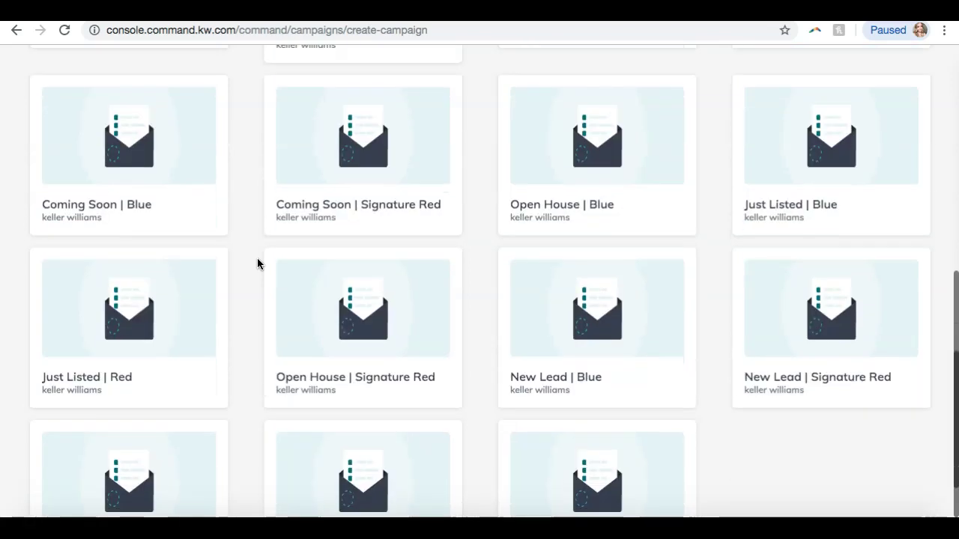
{"action": "left_click", "coordinate": [134, 302]}
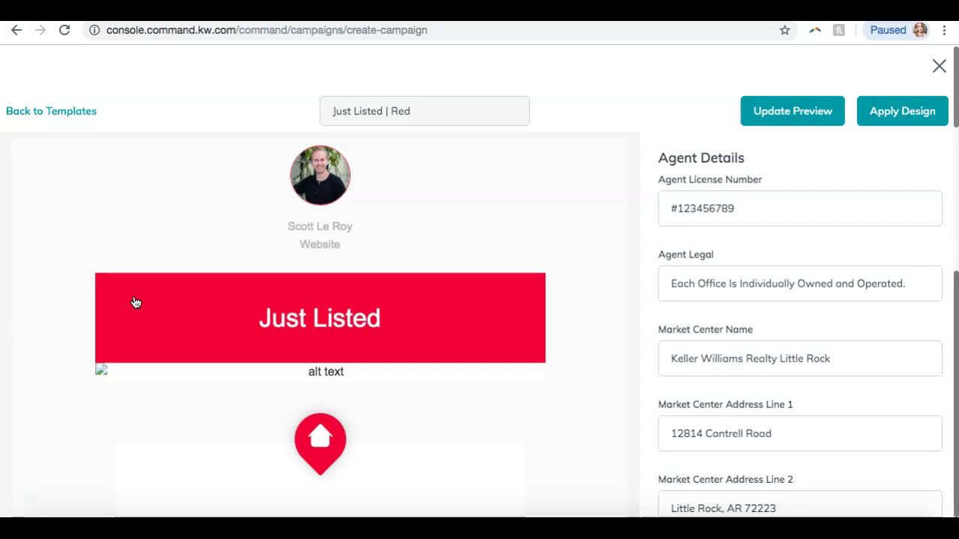
{"action": "scroll", "coordinate": [741, 257], "scroll_direction": "down", "scroll_amount": 5}
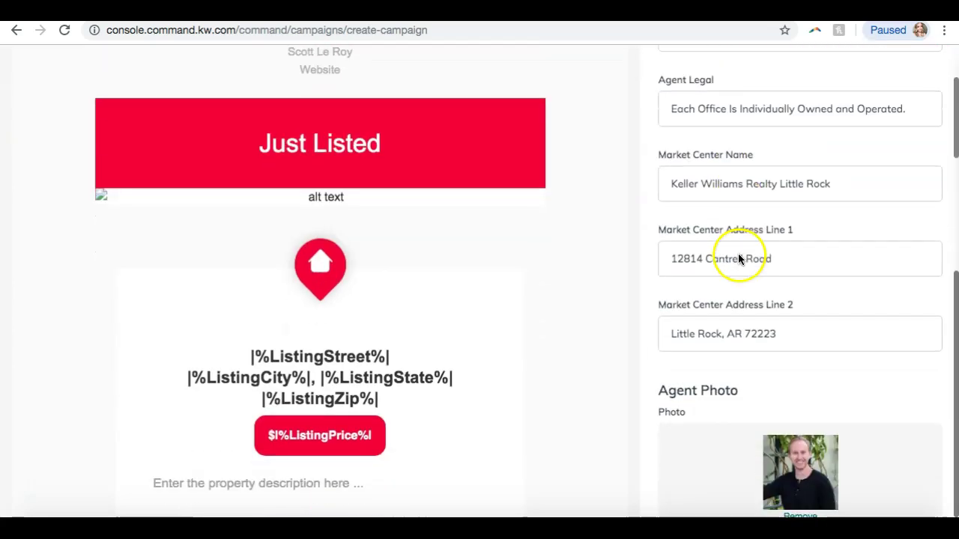
{"action": "scroll", "coordinate": [729, 284], "scroll_direction": "down", "scroll_amount": 10}
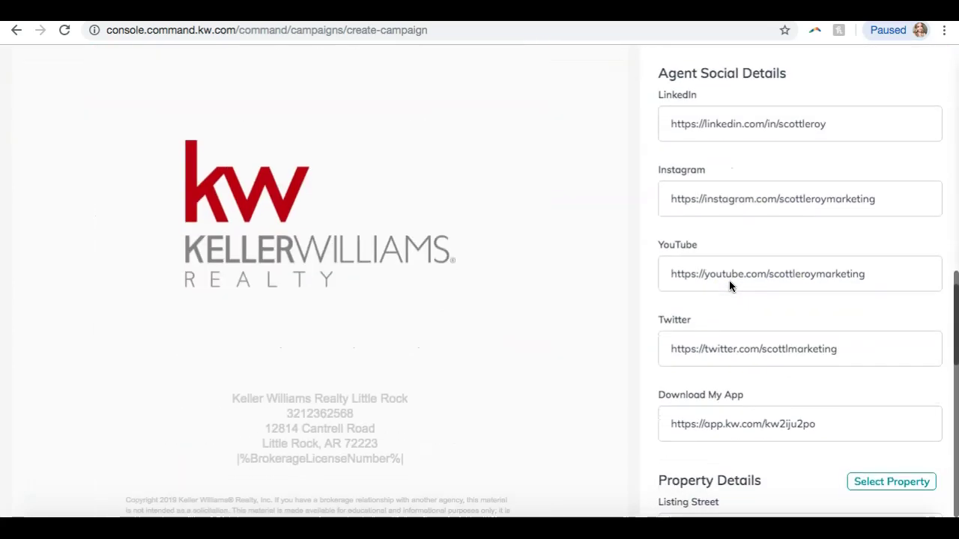
{"action": "scroll", "coordinate": [487, 292], "scroll_direction": "up", "scroll_amount": 10}
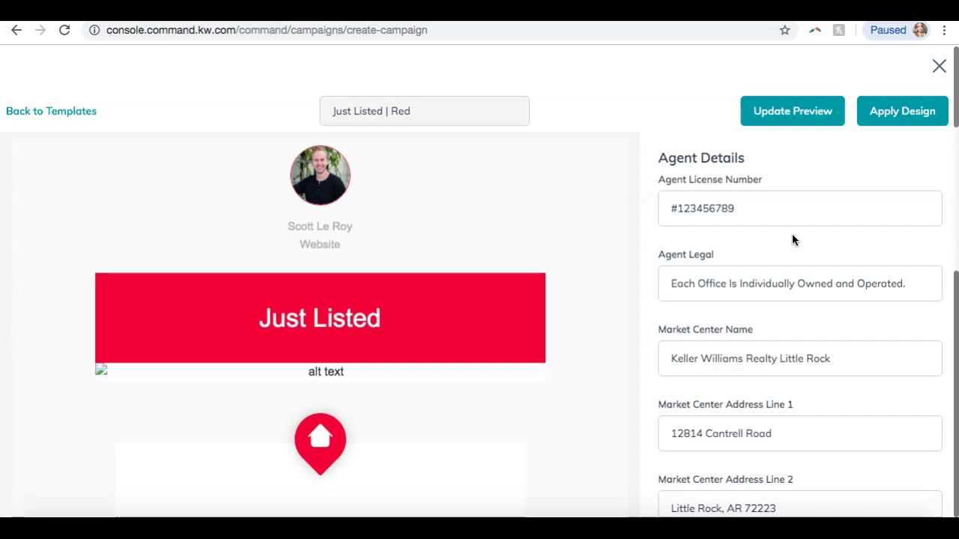
{"action": "scroll", "coordinate": [780, 232], "scroll_direction": "down", "scroll_amount": 1}
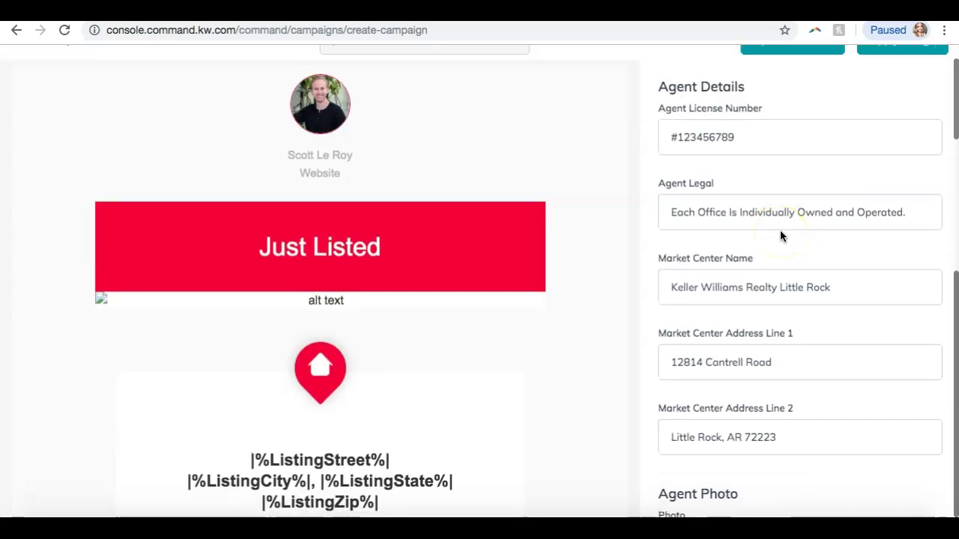
{"action": "scroll", "coordinate": [780, 236], "scroll_direction": "up", "scroll_amount": 1}
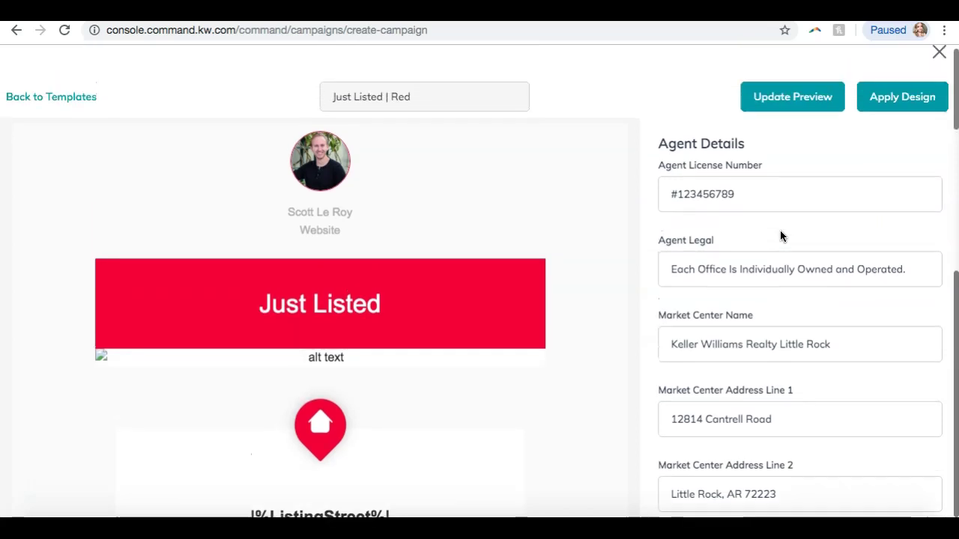
{"action": "scroll", "coordinate": [777, 220], "scroll_direction": "down", "scroll_amount": 1}
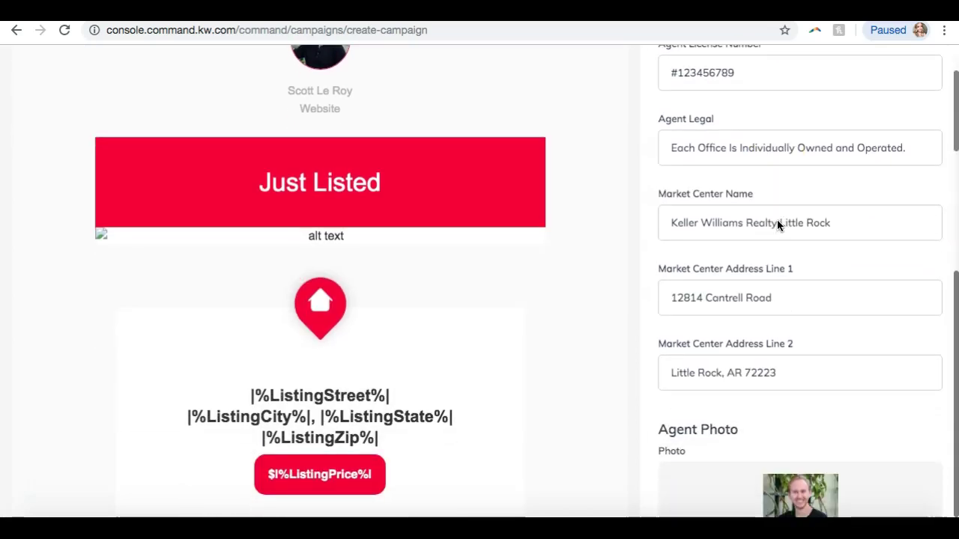
{"action": "scroll", "coordinate": [777, 220], "scroll_direction": "up", "scroll_amount": 2}
{"action": "scroll", "coordinate": [777, 220], "scroll_direction": "down", "scroll_amount": 1}
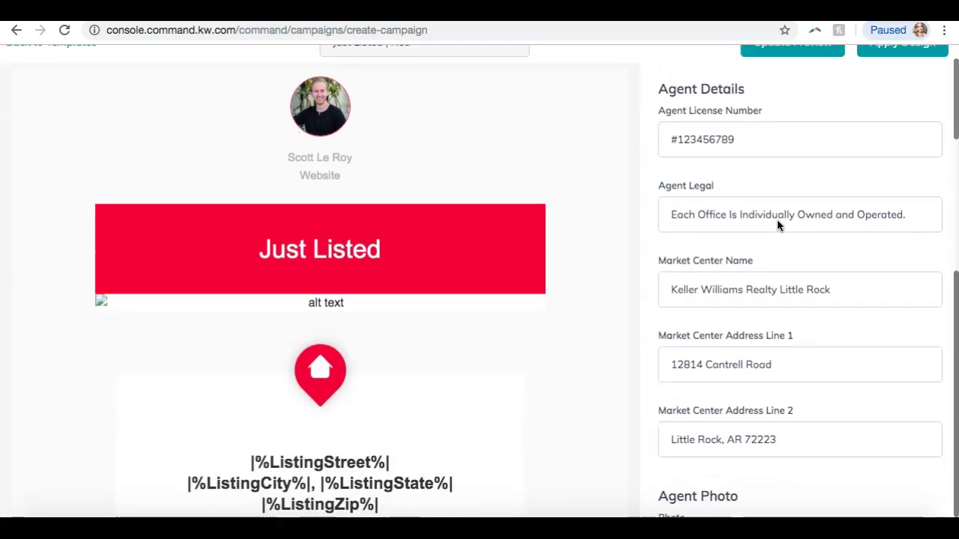
{"action": "scroll", "coordinate": [777, 219], "scroll_direction": "down", "scroll_amount": 1}
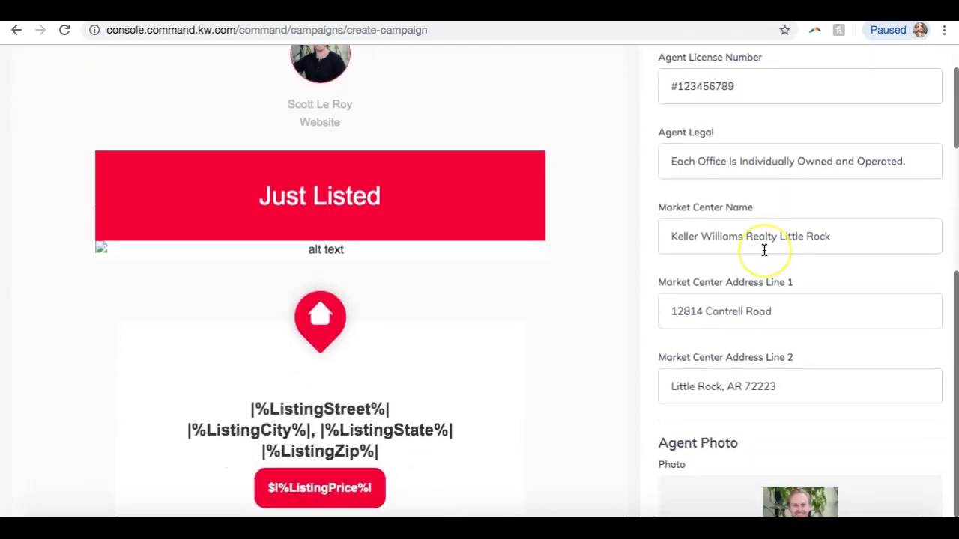
{"action": "scroll", "coordinate": [765, 250], "scroll_direction": "down", "scroll_amount": 4}
{"action": "scroll", "coordinate": [764, 251], "scroll_direction": "down", "scroll_amount": 5}
{"action": "scroll", "coordinate": [765, 250], "scroll_direction": "down", "scroll_amount": 3}
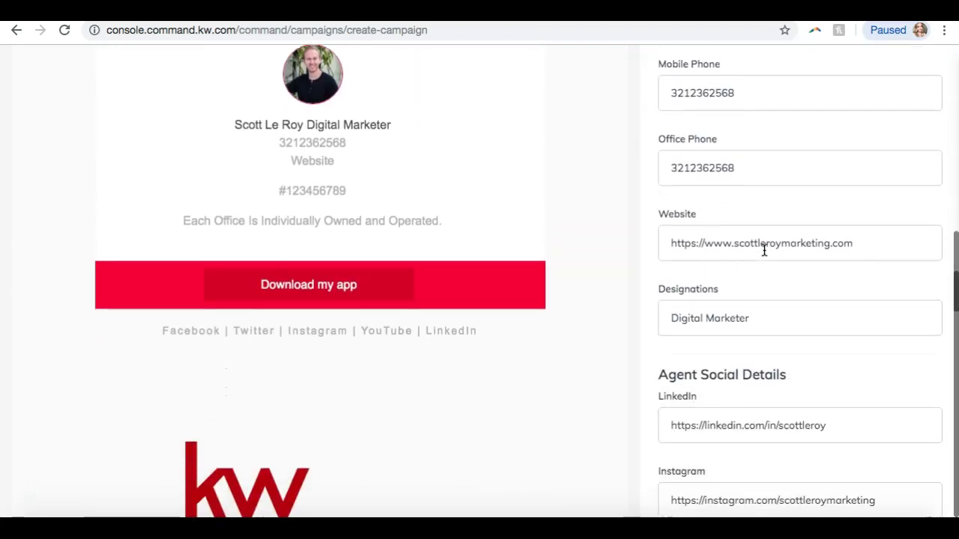
{"action": "scroll", "coordinate": [765, 250], "scroll_direction": "down", "scroll_amount": 1}
{"action": "left_click", "coordinate": [764, 242]}
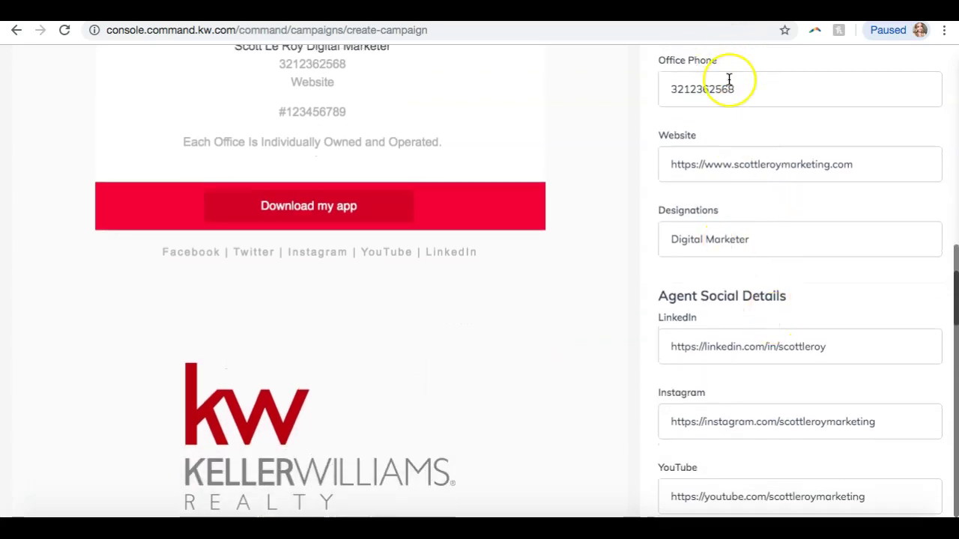
{"action": "left_click", "coordinate": [774, 232]}
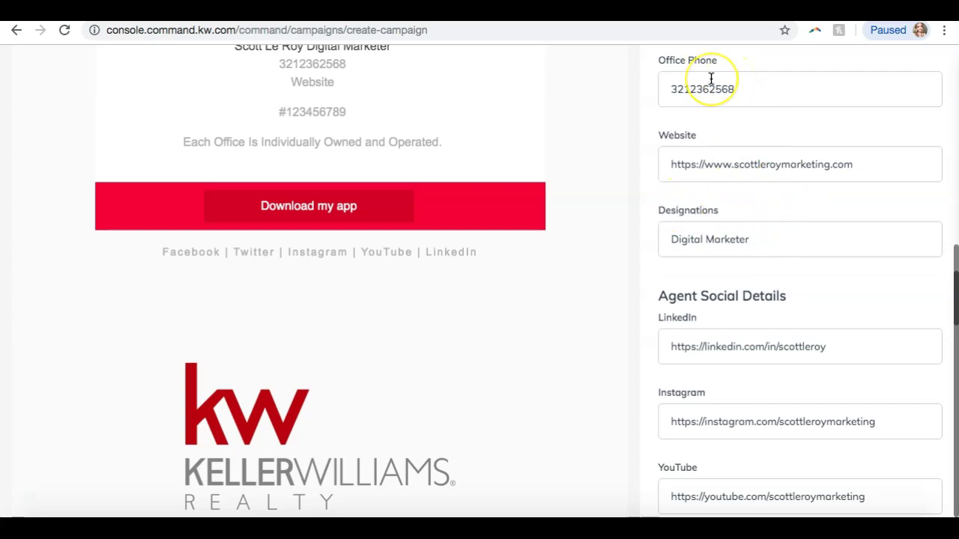
{"action": "scroll", "coordinate": [711, 78], "scroll_direction": "down", "scroll_amount": 5}
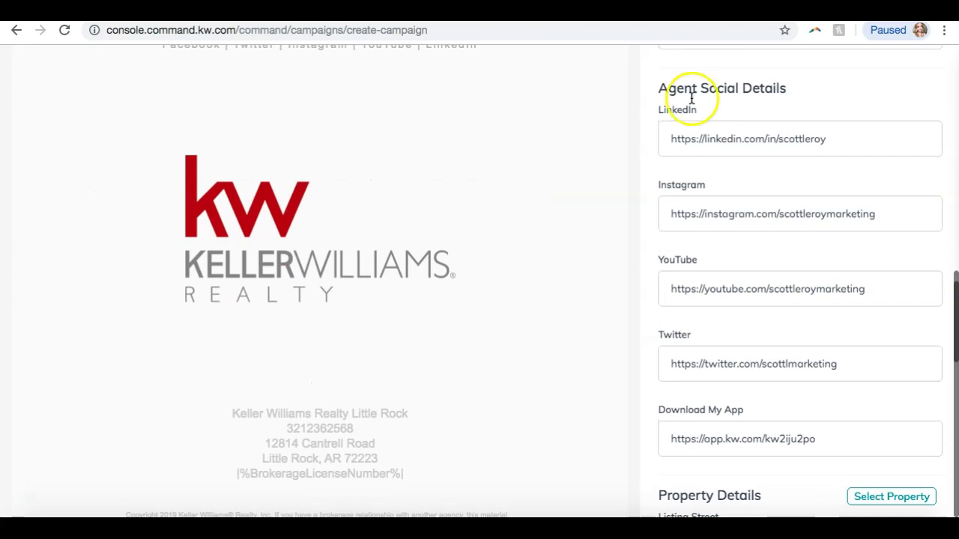
{"action": "scroll", "coordinate": [690, 97], "scroll_direction": "down", "scroll_amount": 3}
{"action": "scroll", "coordinate": [473, 207], "scroll_direction": "down", "scroll_amount": 5}
{"action": "scroll", "coordinate": [473, 204], "scroll_direction": "up", "scroll_amount": 10}
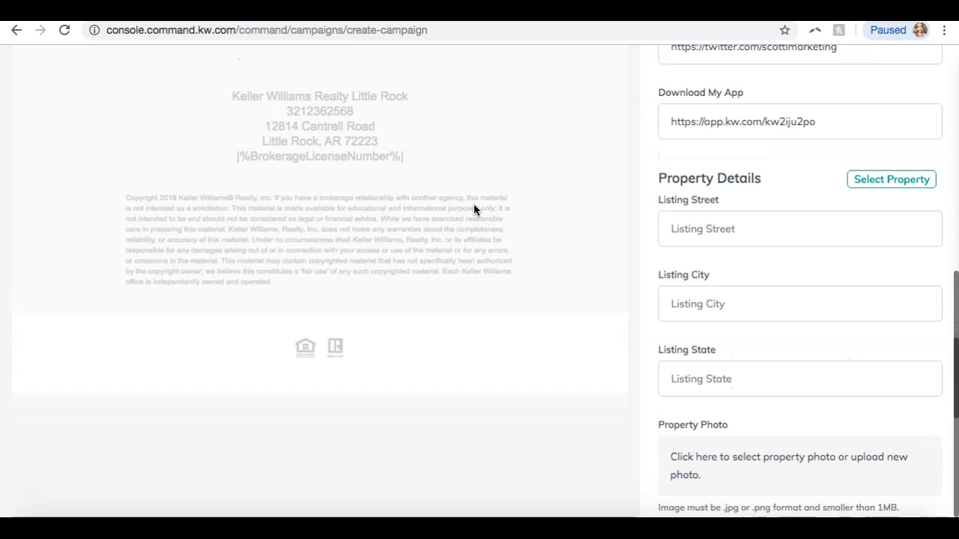
{"action": "left_click", "coordinate": [200, 262]}
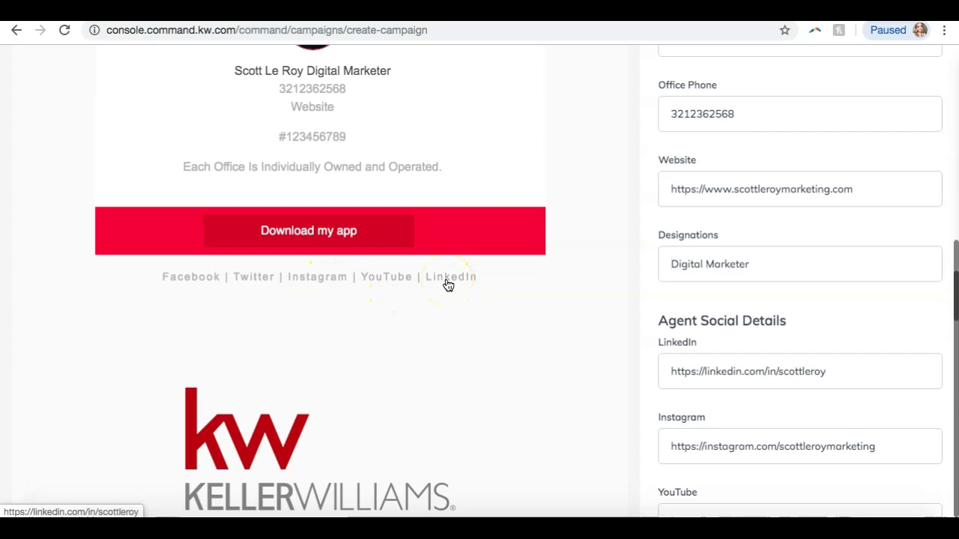
{"action": "scroll", "coordinate": [723, 272], "scroll_direction": "down", "scroll_amount": 7}
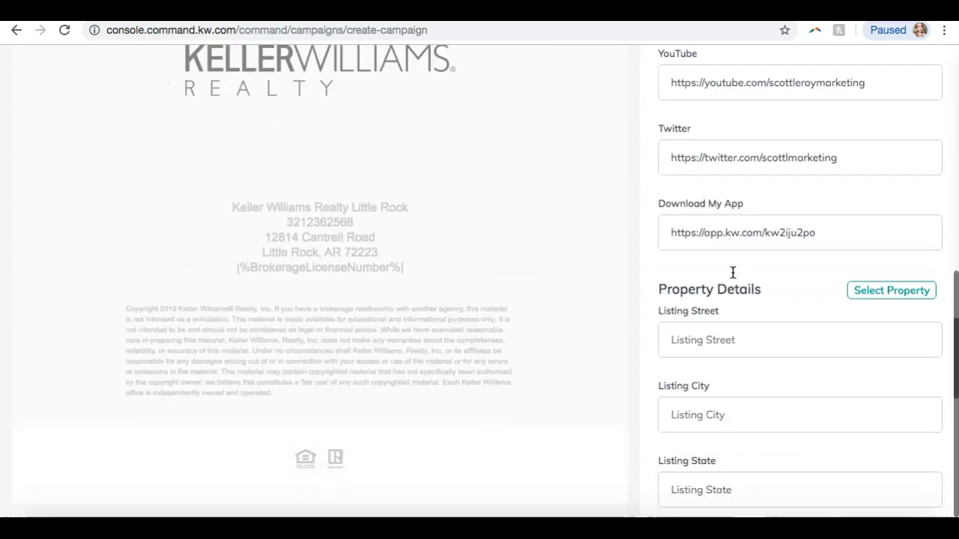
{"action": "scroll", "coordinate": [733, 272], "scroll_direction": "down", "scroll_amount": 1}
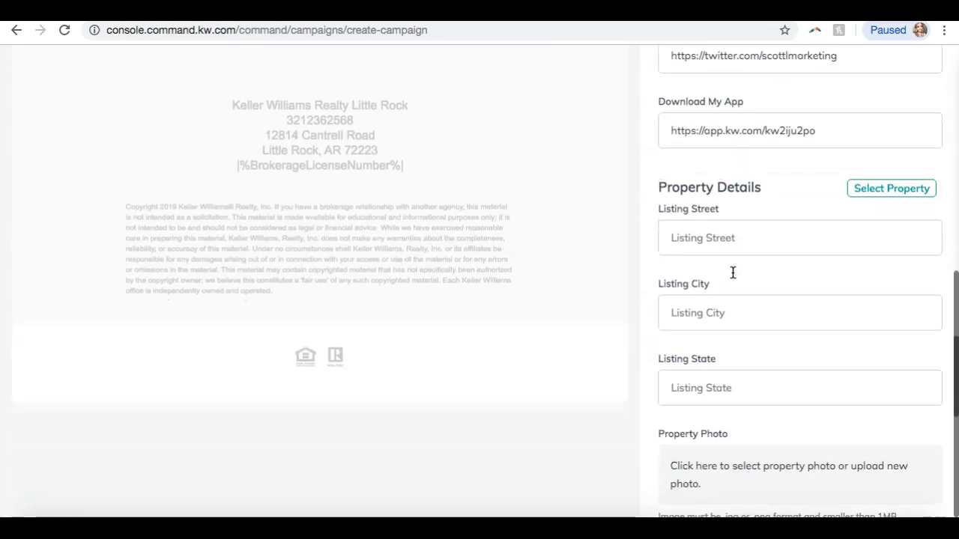
{"action": "left_click", "coordinate": [717, 242]}
{"action": "scroll", "coordinate": [717, 243], "scroll_direction": "down", "scroll_amount": 3}
{"action": "scroll", "coordinate": [717, 243], "scroll_direction": "up", "scroll_amount": 4}
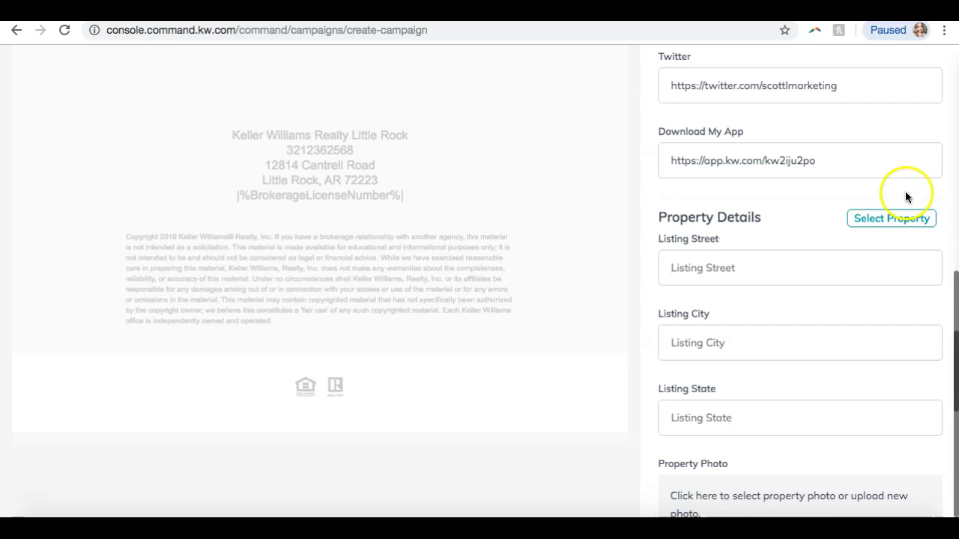
{"action": "left_click", "coordinate": [890, 217]}
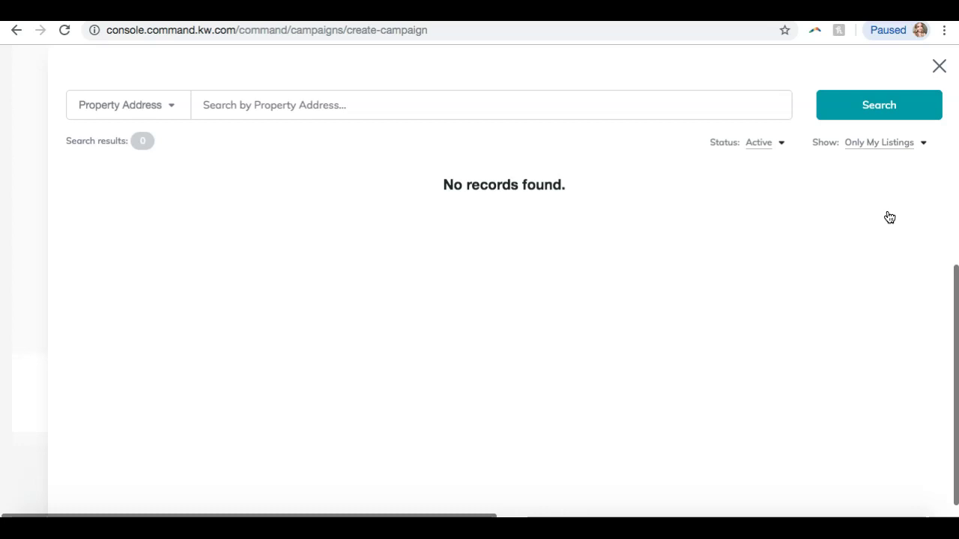
{"action": "left_click", "coordinate": [883, 148]}
{"action": "left_click", "coordinate": [856, 163]}
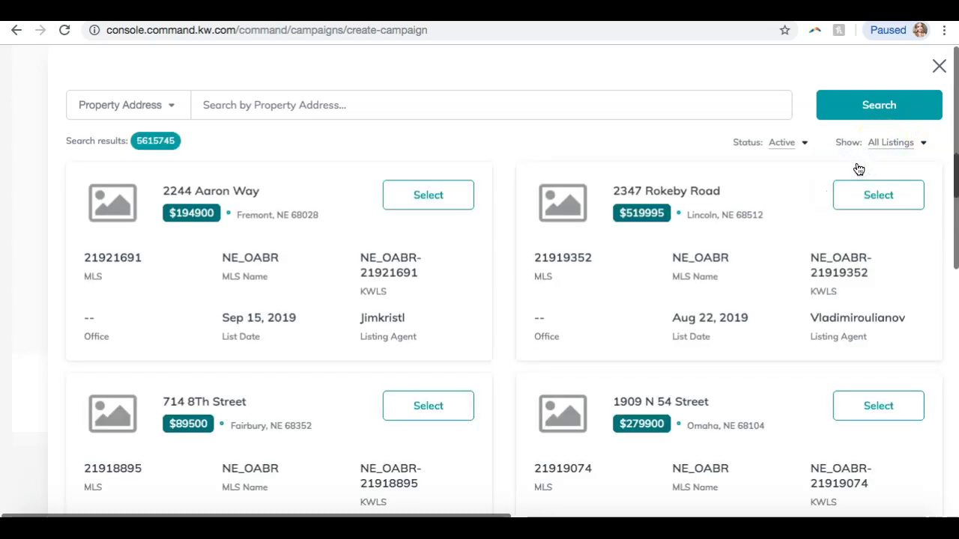
{"action": "left_click", "coordinate": [388, 117]}
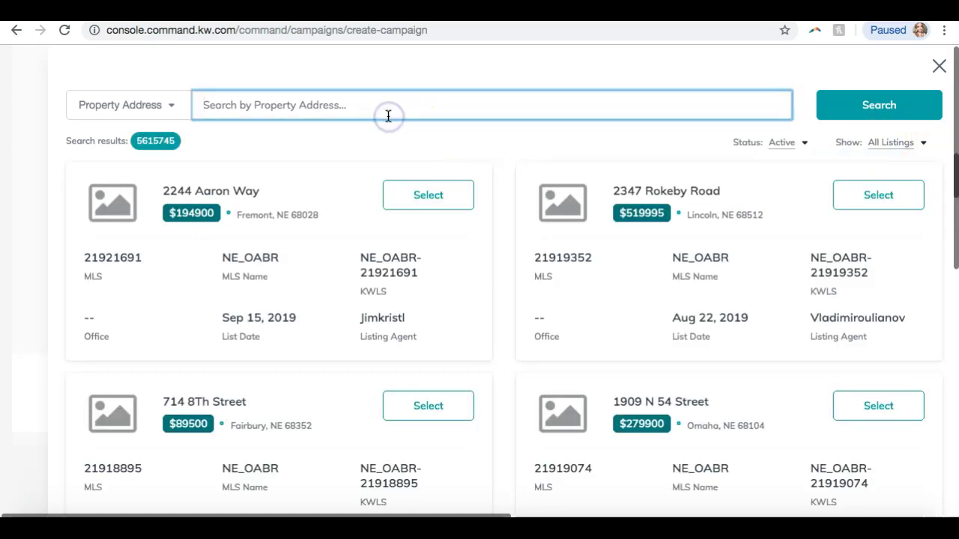
{"action": "type", "text": "1904b"}
{"action": "left_click", "coordinate": [877, 113]}
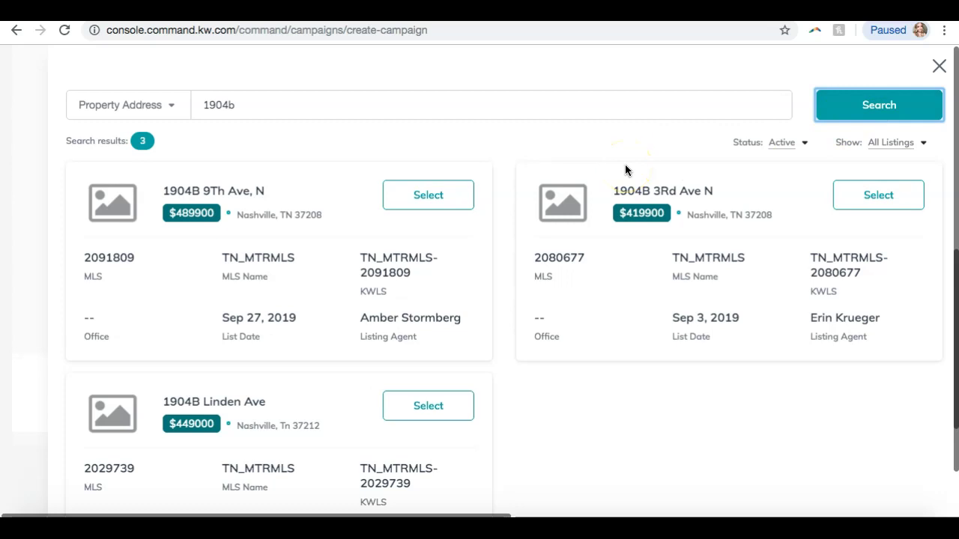
{"action": "left_click", "coordinate": [428, 196]}
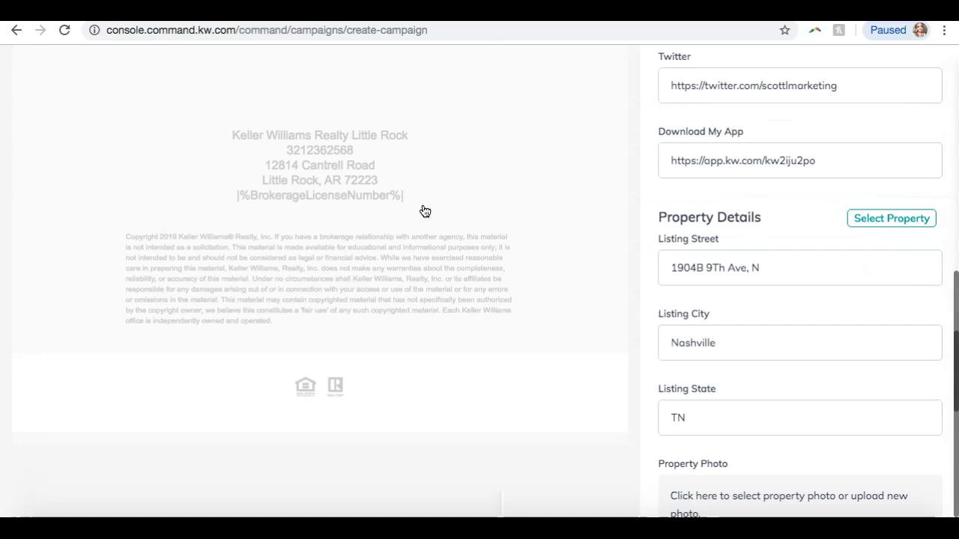
{"action": "scroll", "coordinate": [711, 290], "scroll_direction": "down", "scroll_amount": 1}
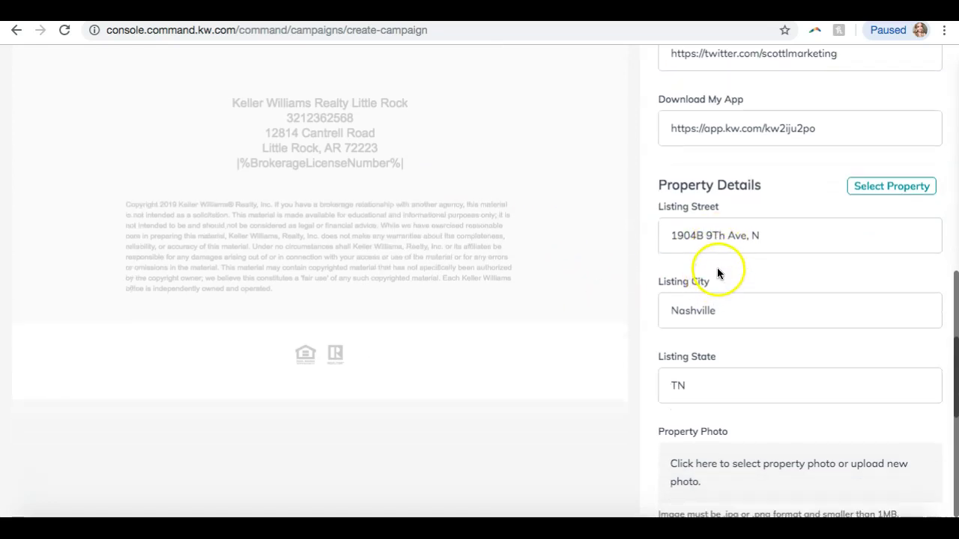
{"action": "left_click", "coordinate": [717, 236]}
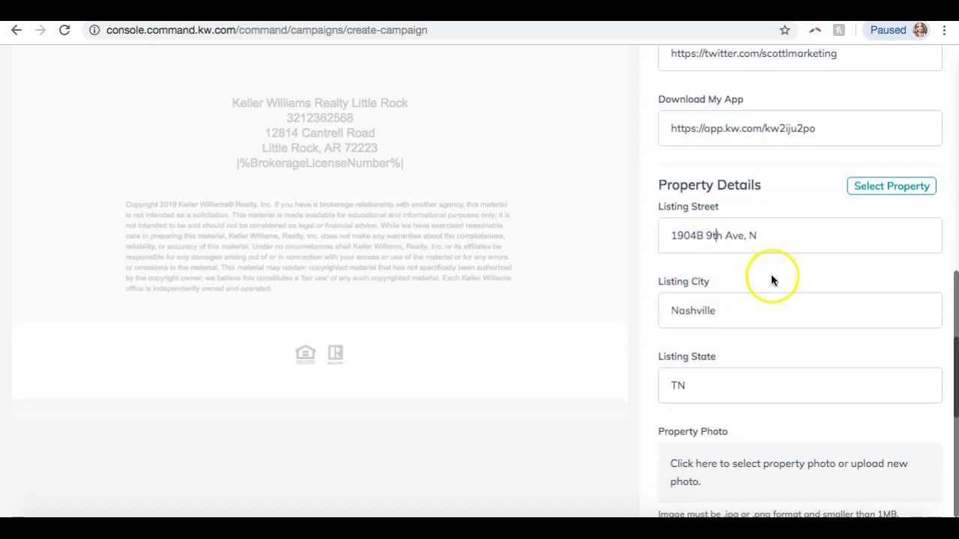
{"action": "scroll", "coordinate": [758, 274], "scroll_direction": "down", "scroll_amount": 1}
{"action": "left_click", "coordinate": [754, 220]}
{"action": "scroll", "coordinate": [752, 219], "scroll_direction": "down", "scroll_amount": 3}
{"action": "scroll", "coordinate": [752, 222], "scroll_direction": "down", "scroll_amount": 1}
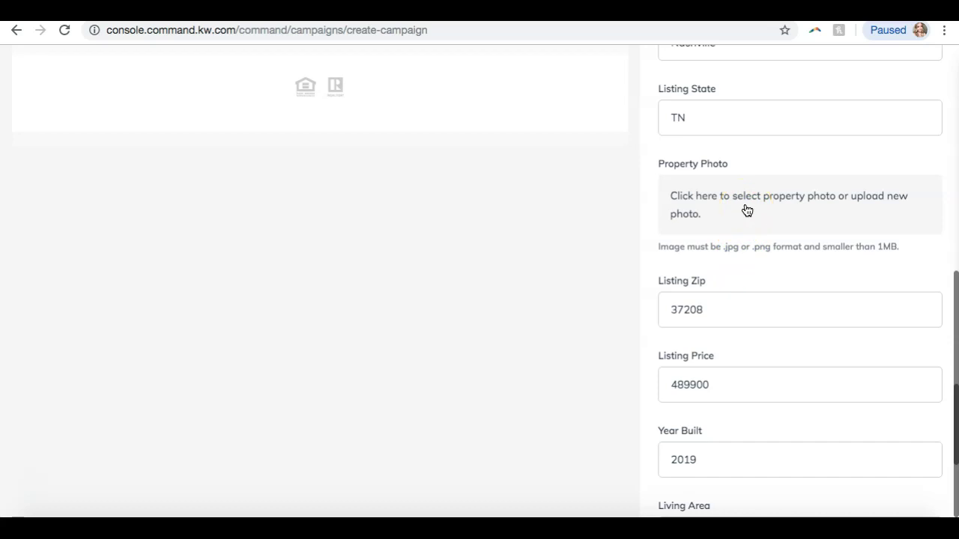
{"action": "left_click", "coordinate": [747, 210]}
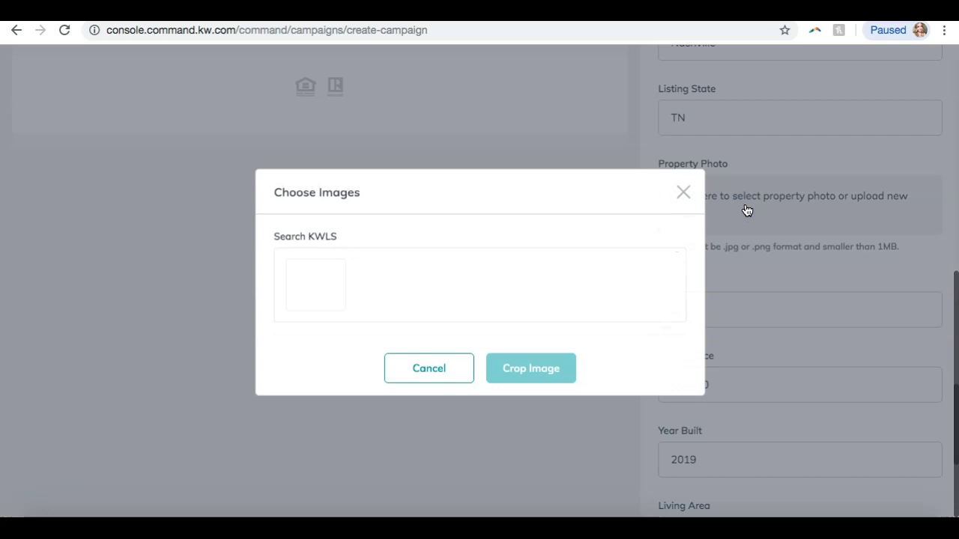
{"action": "left_click", "coordinate": [290, 273]}
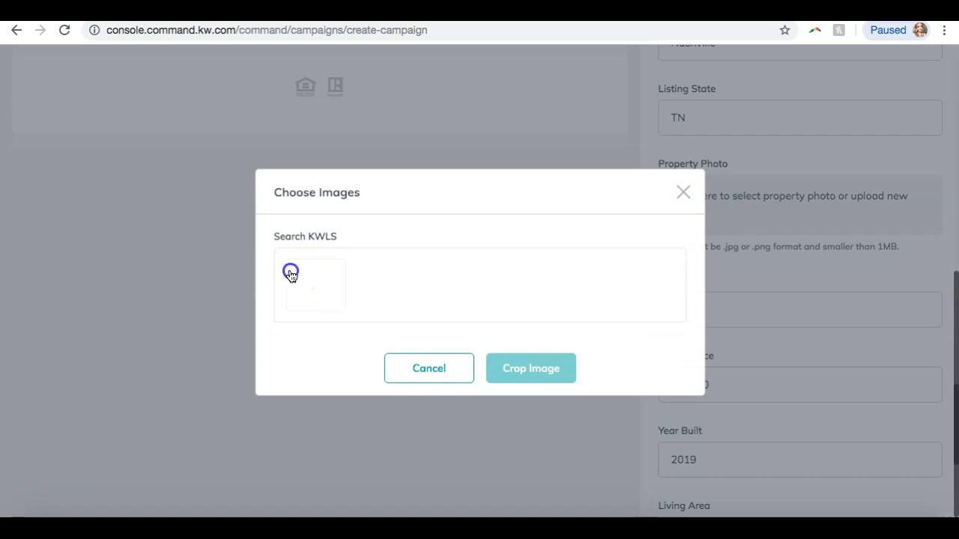
{"action": "left_click", "coordinate": [303, 228]}
{"action": "left_click", "coordinate": [324, 284]}
{"action": "left_click", "coordinate": [427, 368]}
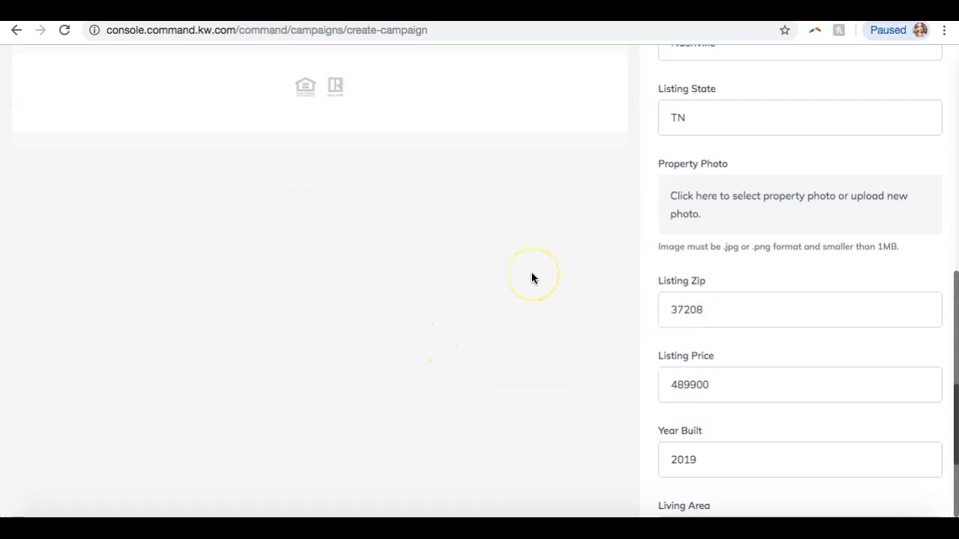
{"action": "left_click", "coordinate": [874, 197]}
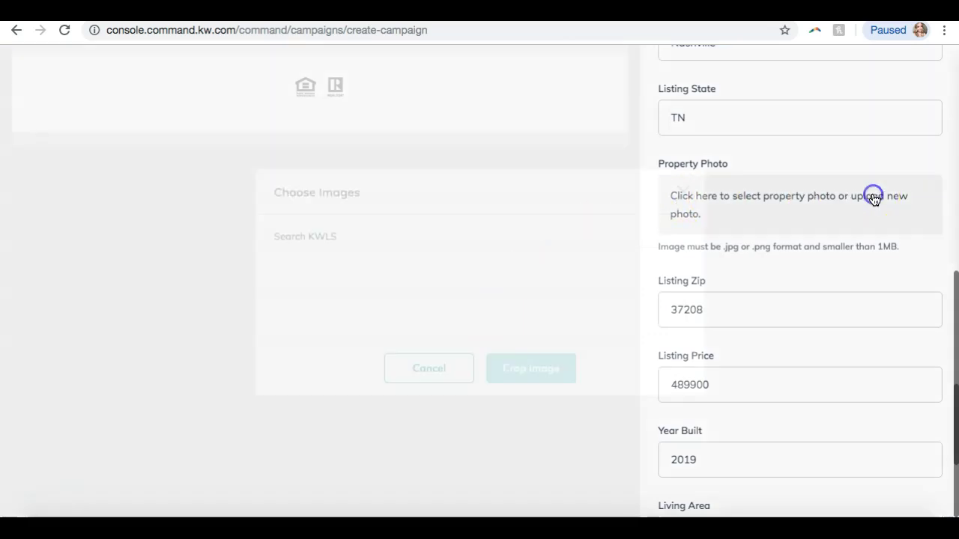
{"action": "left_click", "coordinate": [326, 260]}
{"action": "left_click", "coordinate": [411, 368]}
{"action": "scroll", "coordinate": [711, 263], "scroll_direction": "up", "scroll_amount": 3}
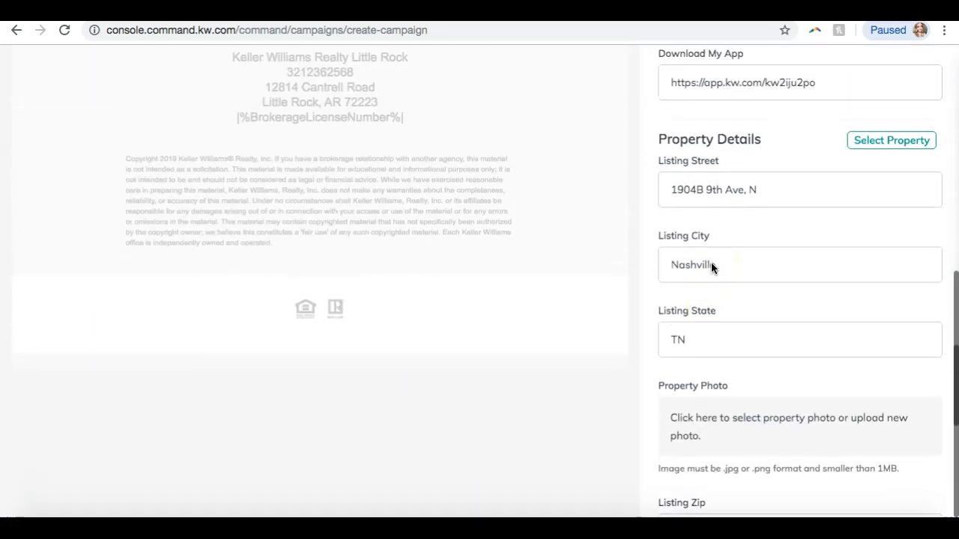
{"action": "scroll", "coordinate": [694, 228], "scroll_direction": "down", "scroll_amount": 7}
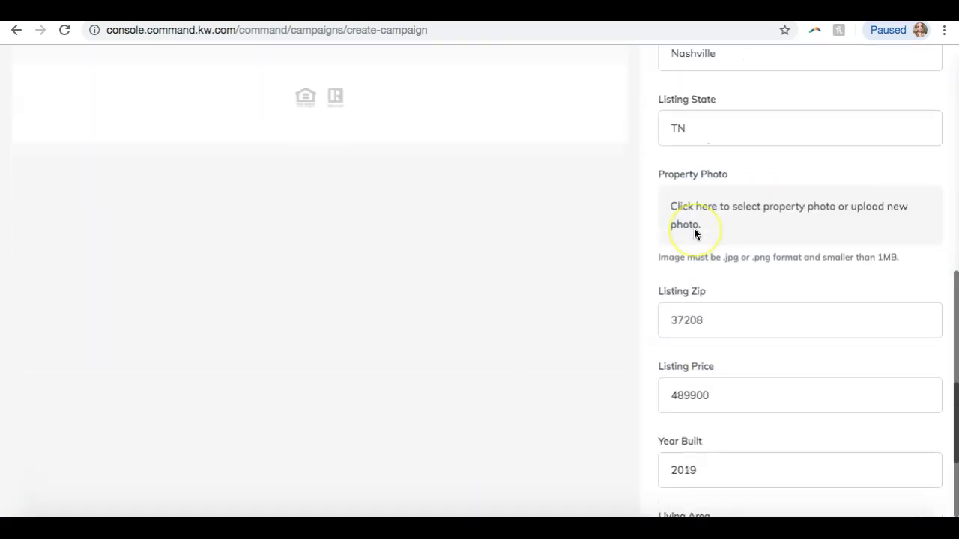
{"action": "scroll", "coordinate": [694, 233], "scroll_direction": "up", "scroll_amount": 6}
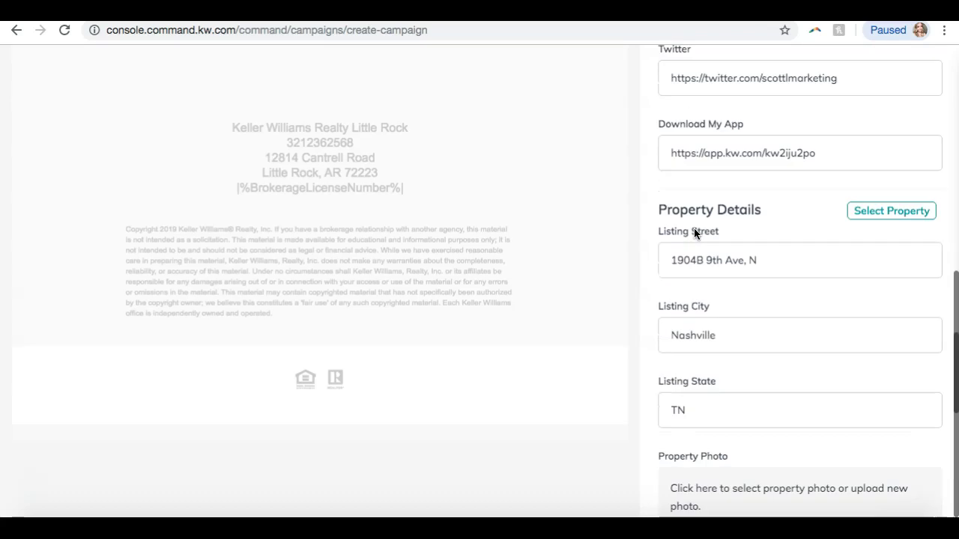
{"action": "scroll", "coordinate": [694, 233], "scroll_direction": "down", "scroll_amount": 3}
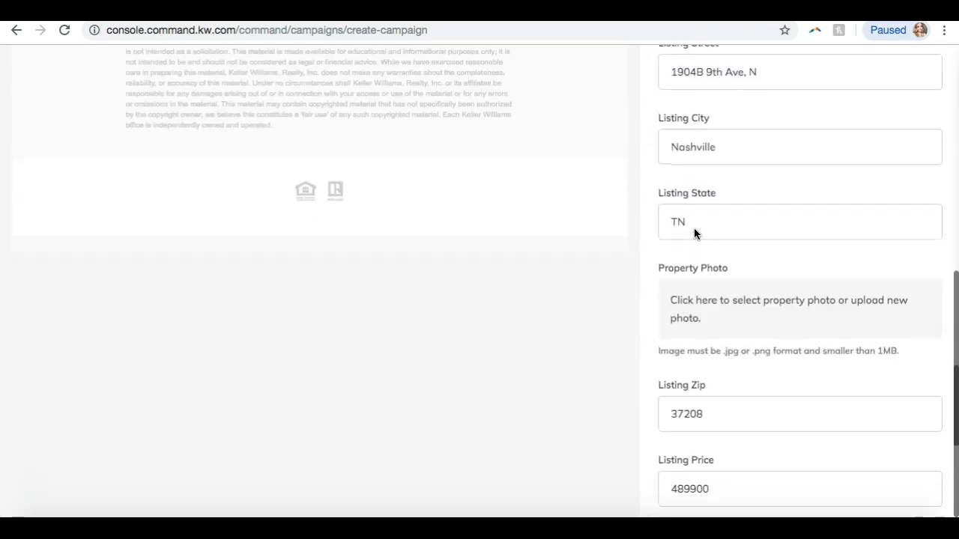
{"action": "left_click", "coordinate": [758, 324]}
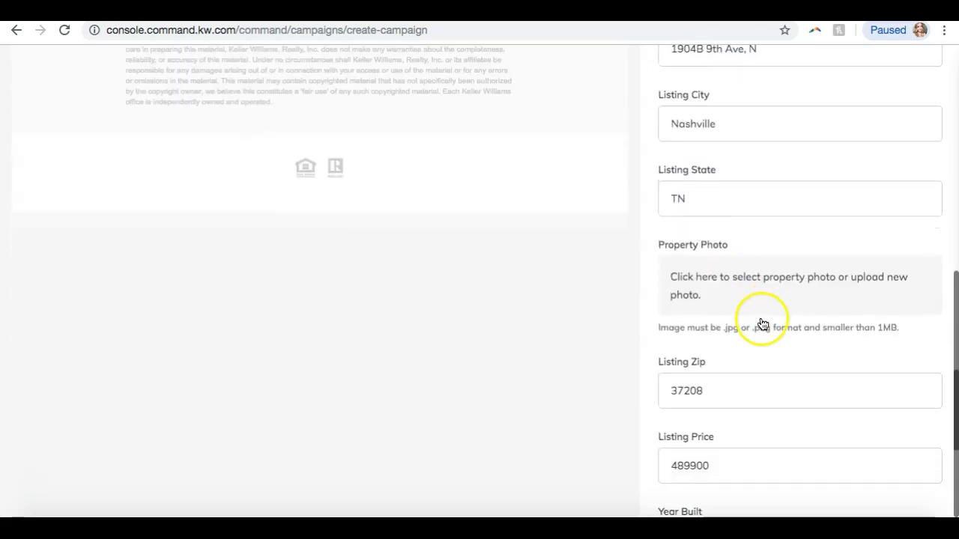
{"action": "left_click", "coordinate": [694, 272]}
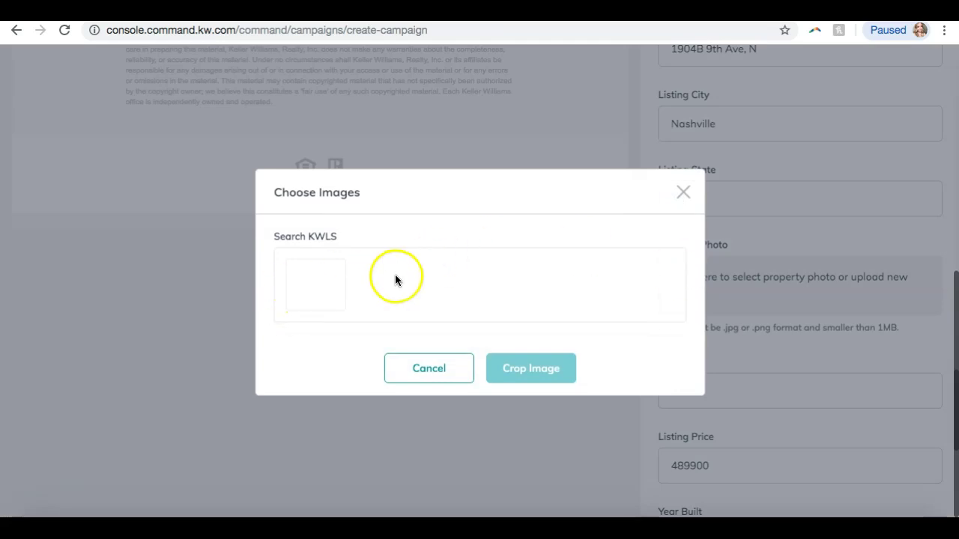
{"action": "left_click", "coordinate": [426, 364]}
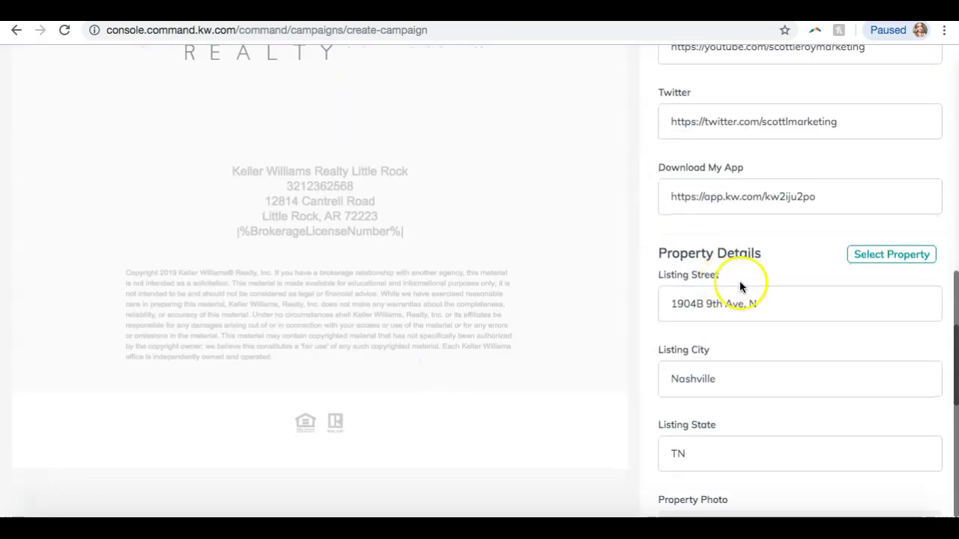
Reopen the property search with all listings shown, then close it without choosing one
{"action": "left_click", "coordinate": [872, 253]}
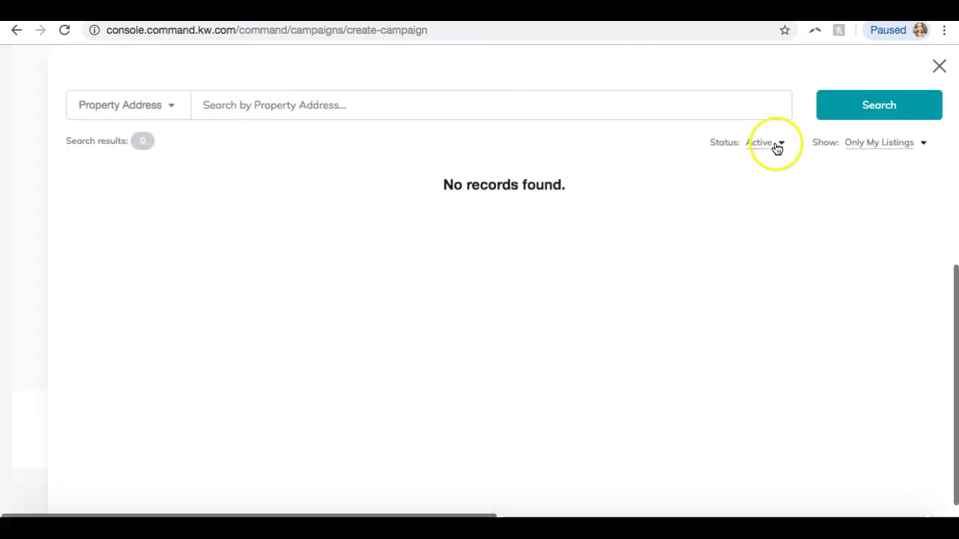
{"action": "left_click", "coordinate": [856, 142]}
{"action": "left_click", "coordinate": [856, 163]}
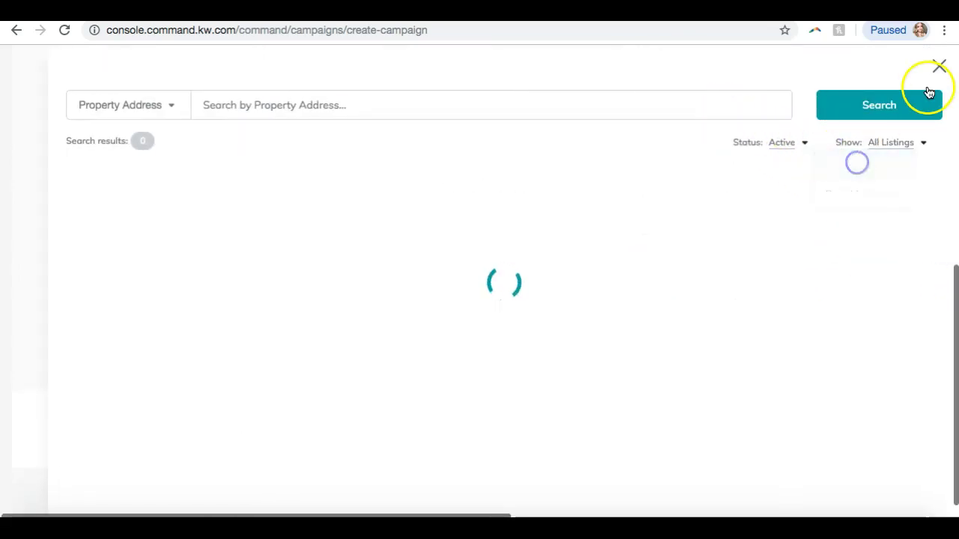
{"action": "left_click", "coordinate": [943, 67]}
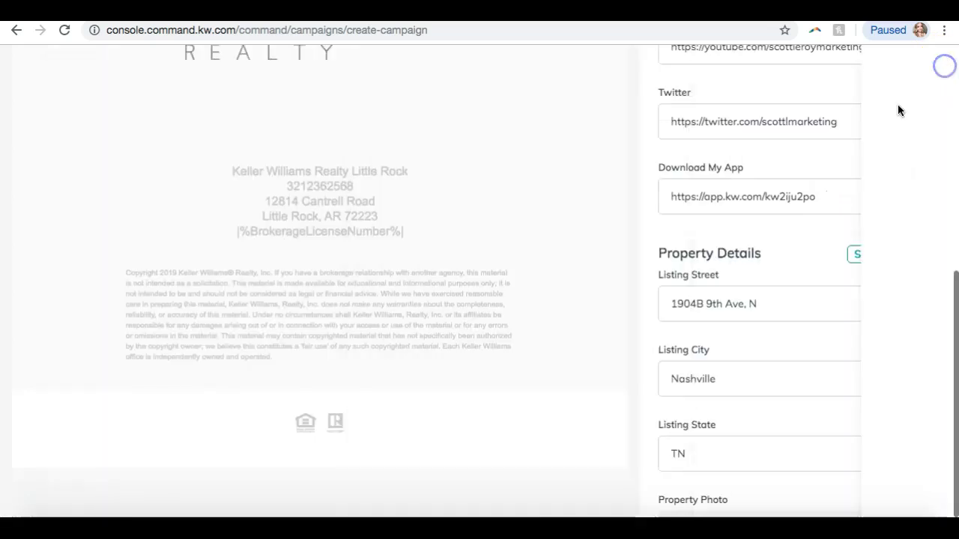
Clear the old listing street, city, state, zip 37208 and price values
{"action": "scroll", "coordinate": [802, 191], "scroll_direction": "down", "scroll_amount": 3}
{"action": "key", "text": "ctrl+a"}
{"action": "key", "text": "BackSpace"}
{"action": "key", "text": "Tab"}
{"action": "key", "text": "BackSpace"}
{"action": "key", "text": "Tab"}
{"action": "key", "text": "BackSpace"}
{"action": "key", "text": "Tab"}
{"action": "key", "text": "Tab"}
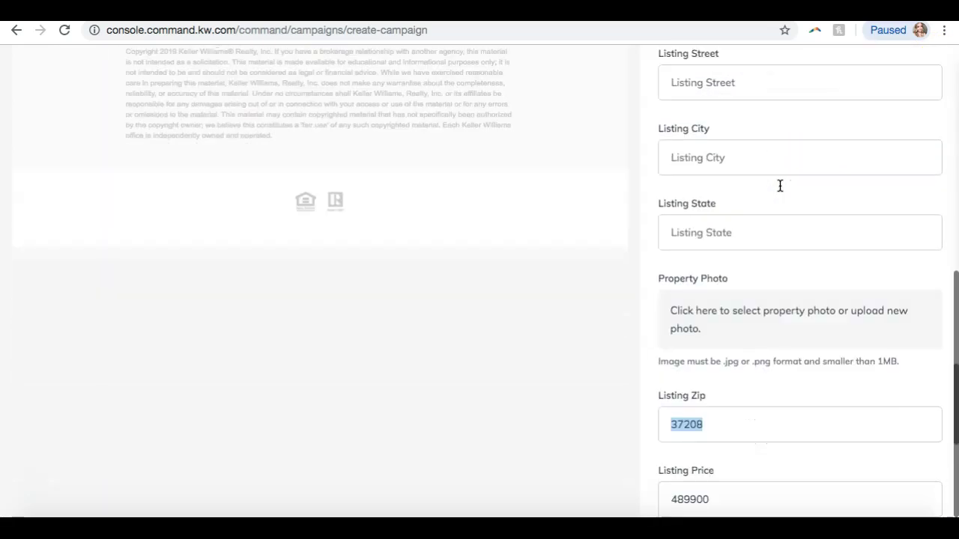
{"action": "key", "text": "BackSpace"}
{"action": "key", "text": "Tab"}
{"action": "key", "text": "BackSpace"}
Clear the old living area, bathrooms and year built values lower in the form
{"action": "key", "text": "BackSpace"}
{"action": "key", "text": "Tab"}
{"action": "key", "text": "BackSpace"}
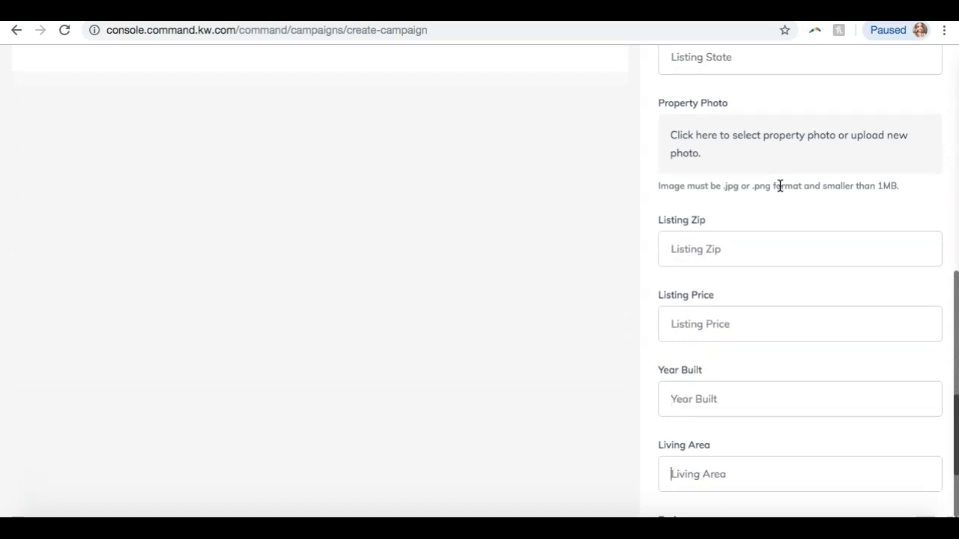
{"action": "scroll", "coordinate": [779, 184], "scroll_direction": "down", "scroll_amount": 3}
{"action": "left_click", "coordinate": [783, 310]}
{"action": "left_click", "coordinate": [711, 385]}
{"action": "key", "text": "Tab"}
{"action": "key", "text": "BackSpace"}
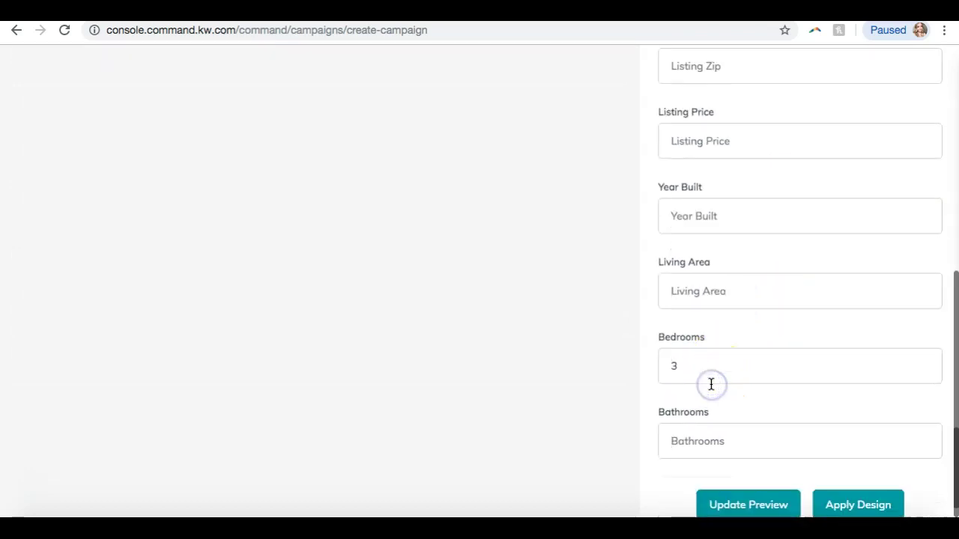
{"action": "scroll", "coordinate": [745, 421], "scroll_direction": "up", "scroll_amount": 8}
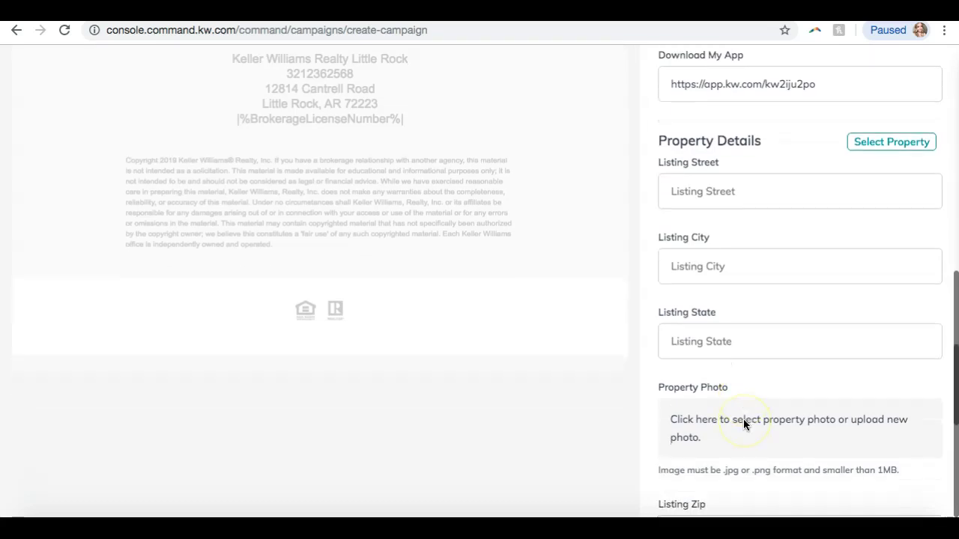
{"action": "scroll", "coordinate": [738, 277], "scroll_direction": "down", "scroll_amount": 3}
{"action": "left_click", "coordinate": [721, 309]}
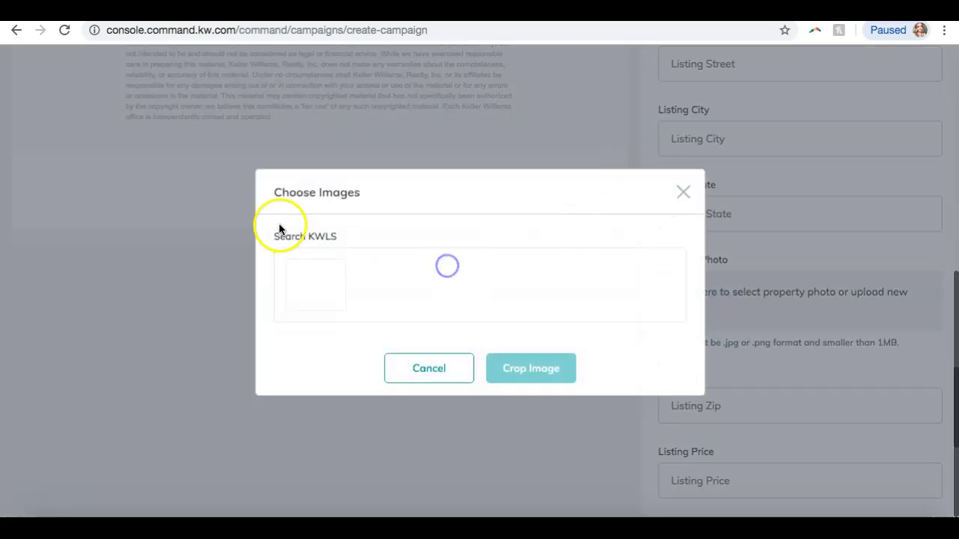
{"action": "left_click", "coordinate": [684, 195]}
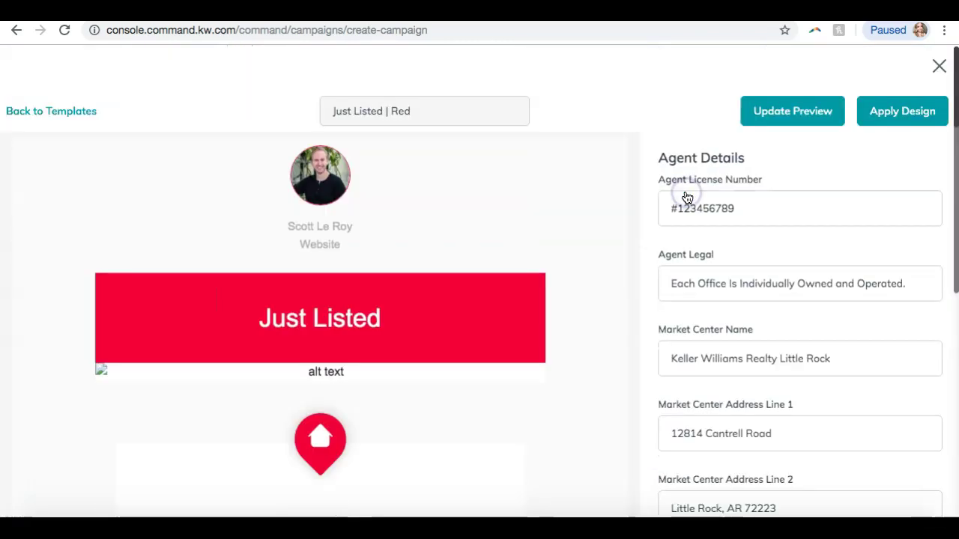
{"action": "left_click", "coordinate": [937, 69]}
{"action": "scroll", "coordinate": [574, 172], "scroll_direction": "down", "scroll_amount": 5}
{"action": "left_click", "coordinate": [488, 452]}
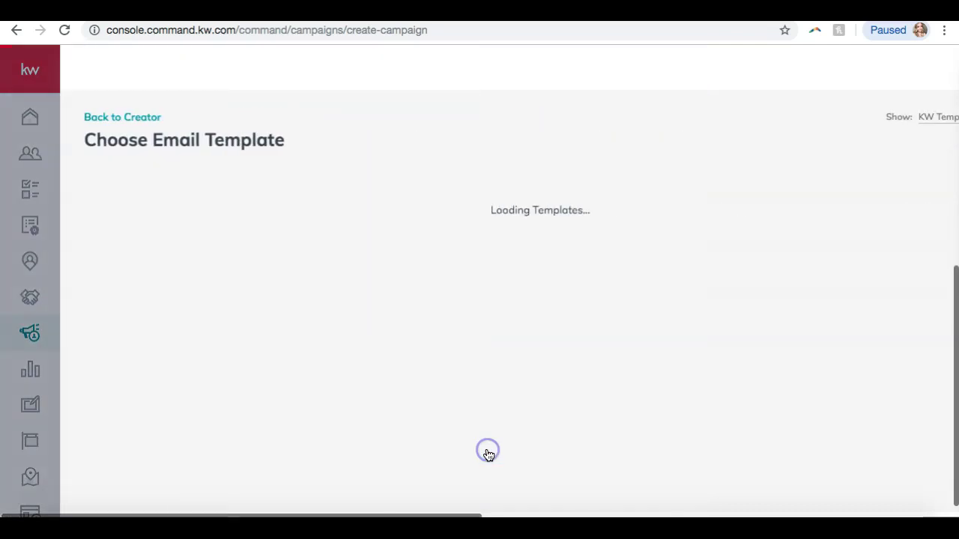
{"action": "scroll", "coordinate": [486, 375], "scroll_direction": "down", "scroll_amount": 6}
{"action": "scroll", "coordinate": [491, 301], "scroll_direction": "down", "scroll_amount": 6}
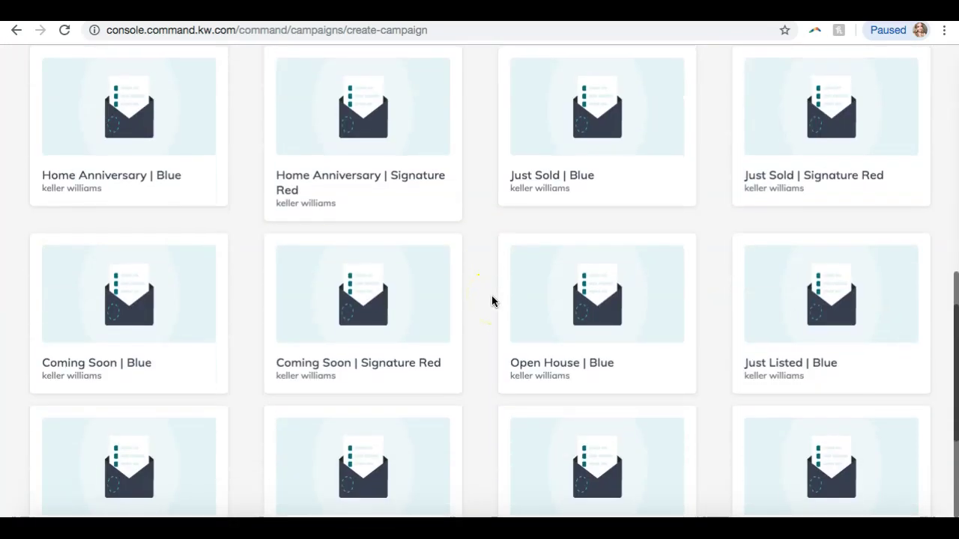
{"action": "left_click", "coordinate": [156, 250]}
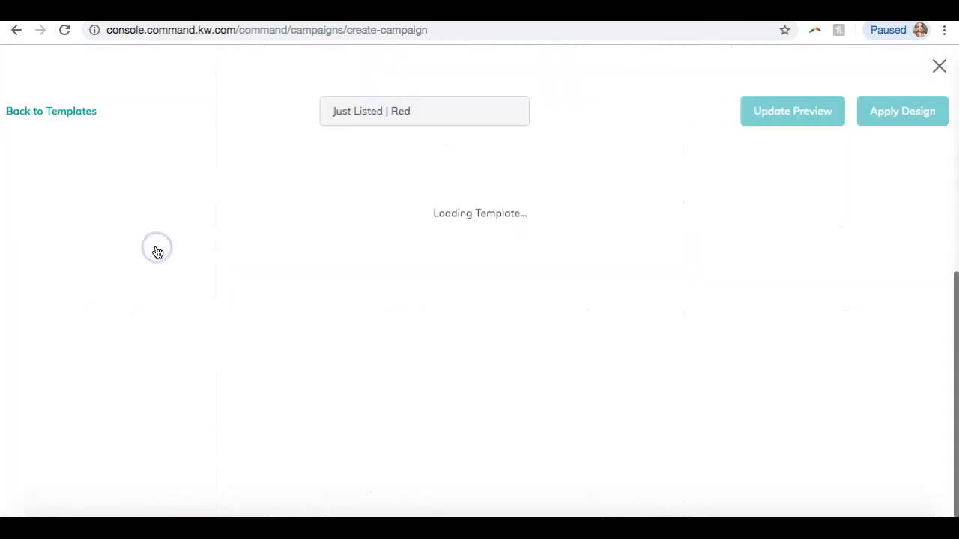
{"action": "scroll", "coordinate": [679, 265], "scroll_direction": "down", "scroll_amount": 10}
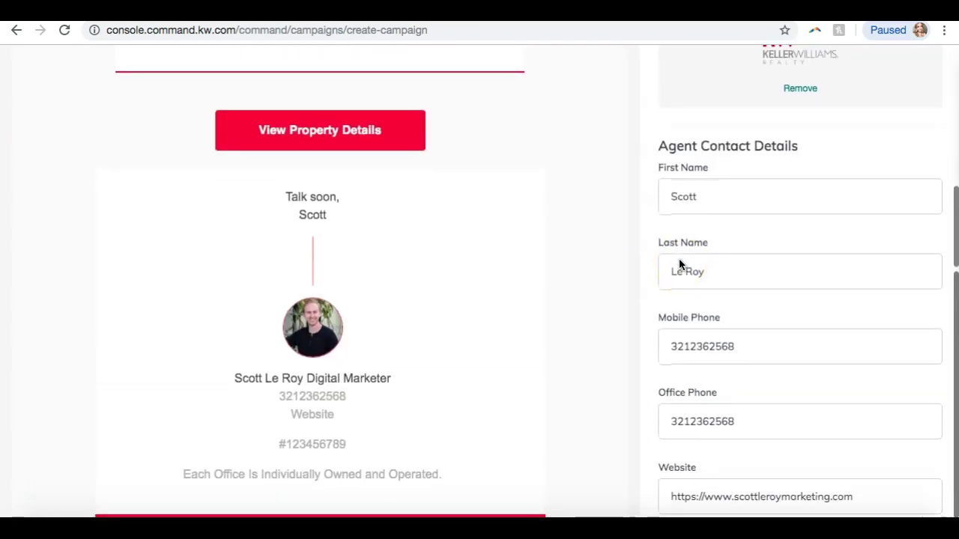
{"action": "scroll", "coordinate": [679, 264], "scroll_direction": "down", "scroll_amount": 15}
{"action": "scroll", "coordinate": [679, 264], "scroll_direction": "up", "scroll_amount": 3}
{"action": "left_click", "coordinate": [756, 187]}
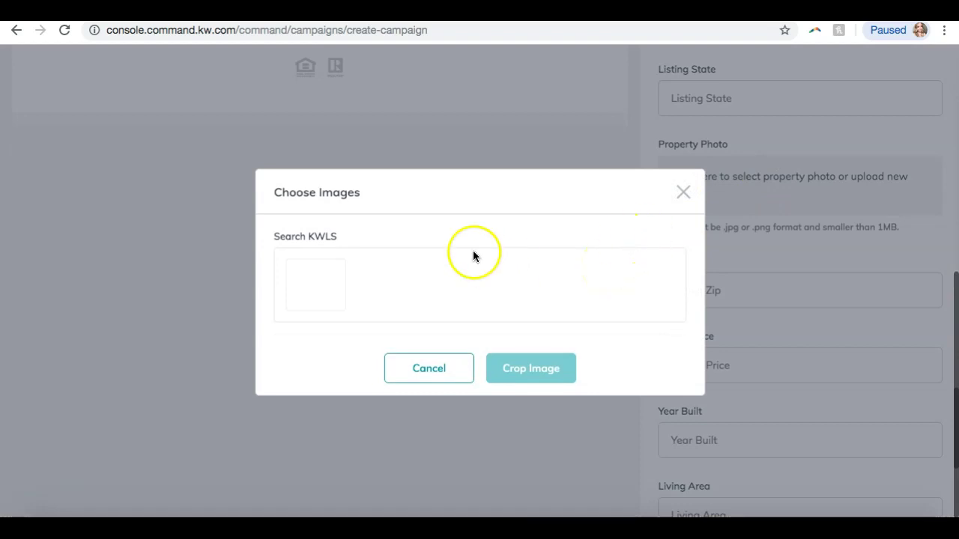
{"action": "left_click", "coordinate": [682, 193]}
{"action": "left_click", "coordinate": [717, 194]}
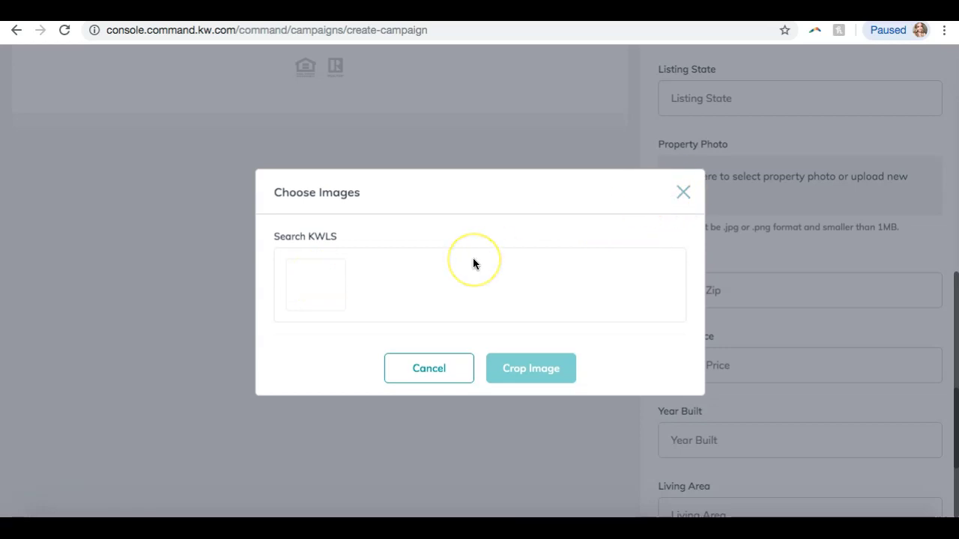
{"action": "left_click", "coordinate": [306, 243]}
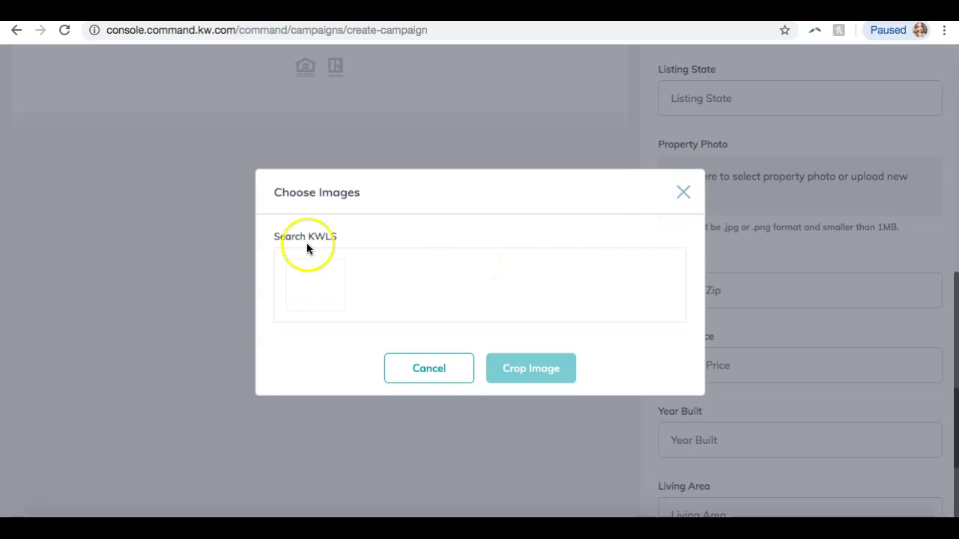
{"action": "left_click", "coordinate": [396, 287]}
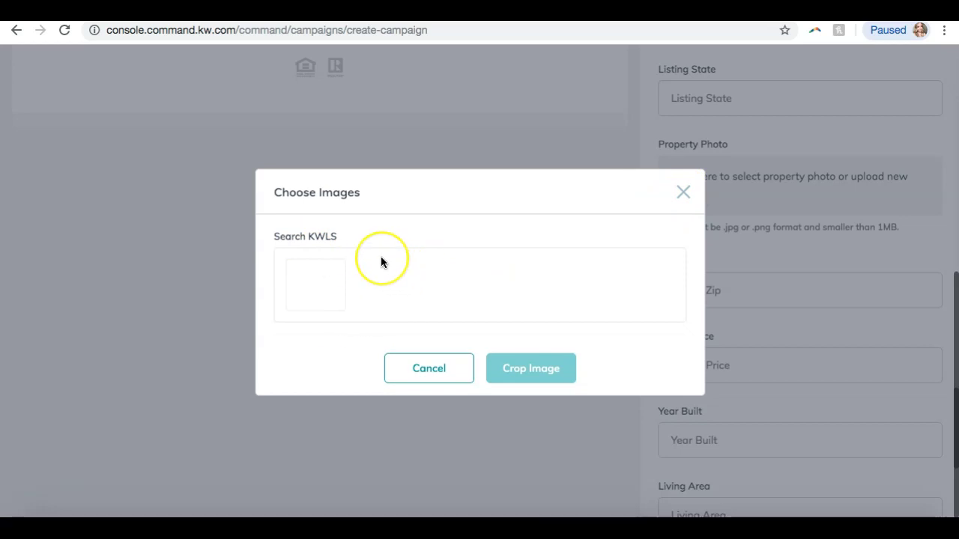
{"action": "left_click", "coordinate": [411, 371]}
{"action": "scroll", "coordinate": [726, 230], "scroll_direction": "up", "scroll_amount": 3}
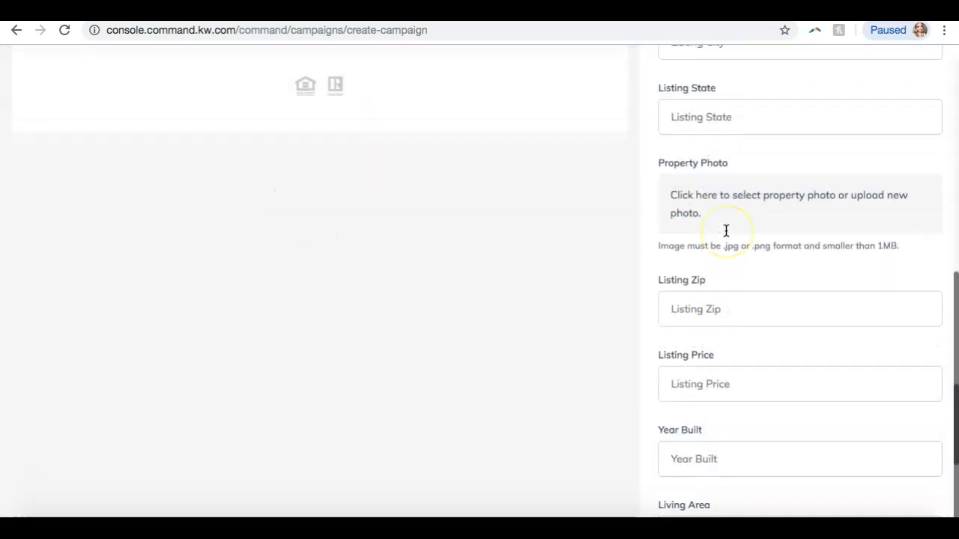
{"action": "scroll", "coordinate": [726, 229], "scroll_direction": "up", "scroll_amount": 2}
{"action": "left_click", "coordinate": [911, 199]}
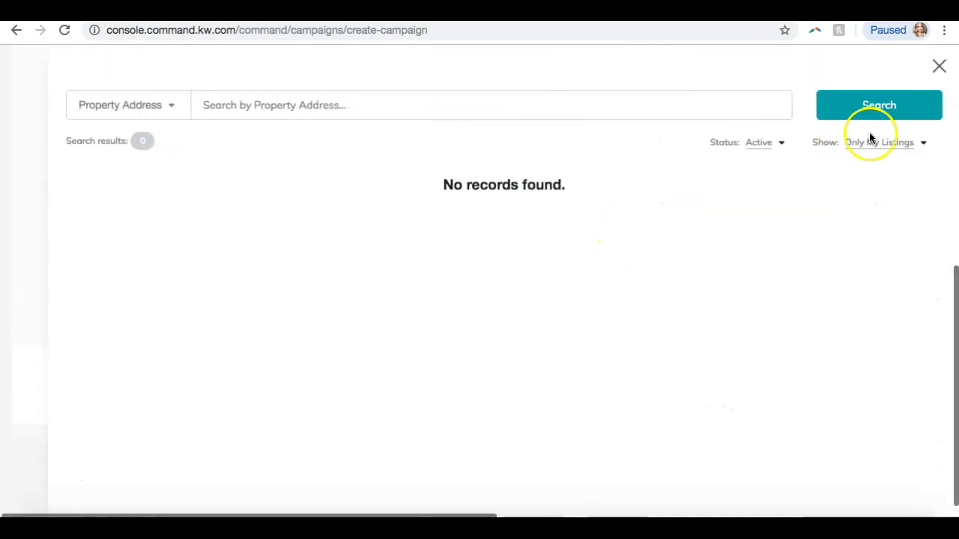
{"action": "left_click", "coordinate": [876, 142]}
{"action": "left_click", "coordinate": [848, 165]}
{"action": "left_click", "coordinate": [619, 307]}
{"action": "scroll", "coordinate": [601, 319], "scroll_direction": "down", "scroll_amount": 10}
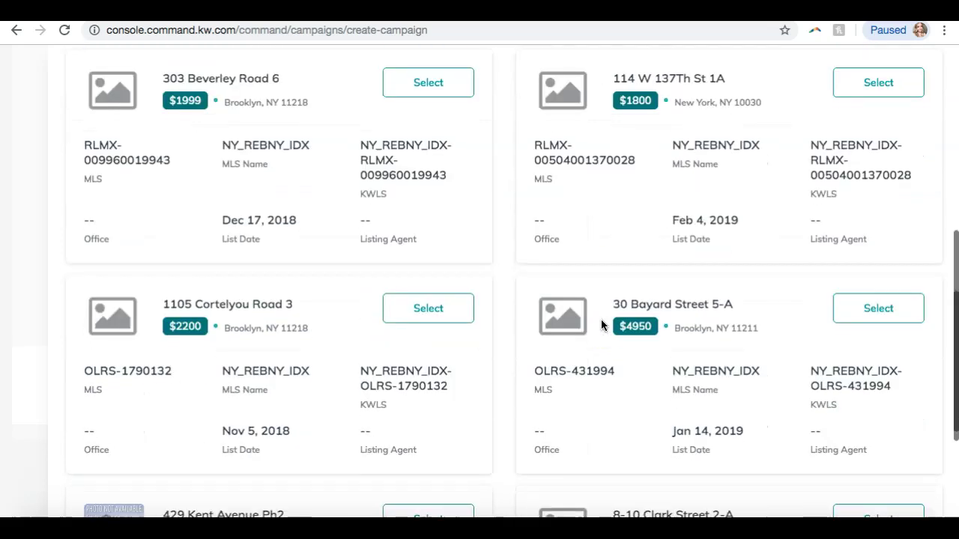
{"action": "left_click", "coordinate": [216, 502]}
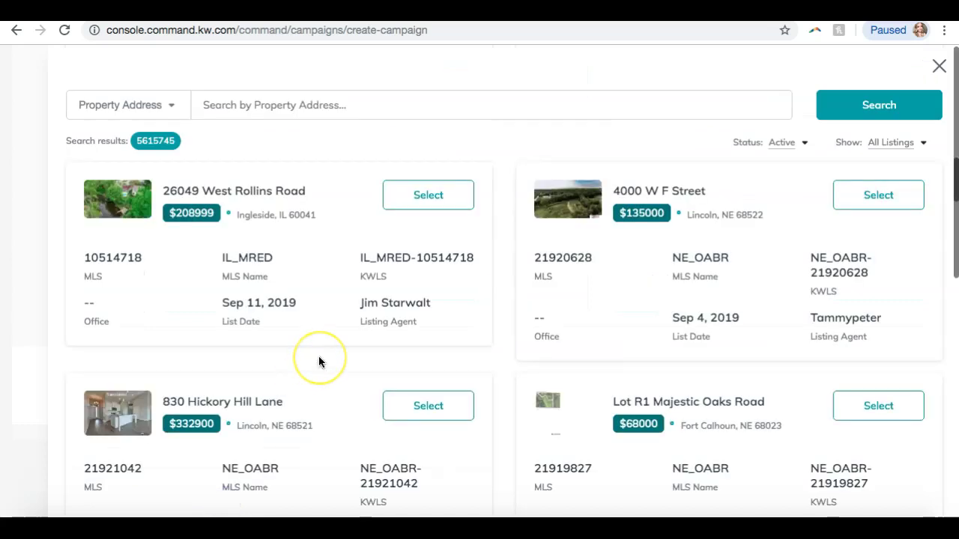
{"action": "scroll", "coordinate": [318, 363], "scroll_direction": "down", "scroll_amount": 2}
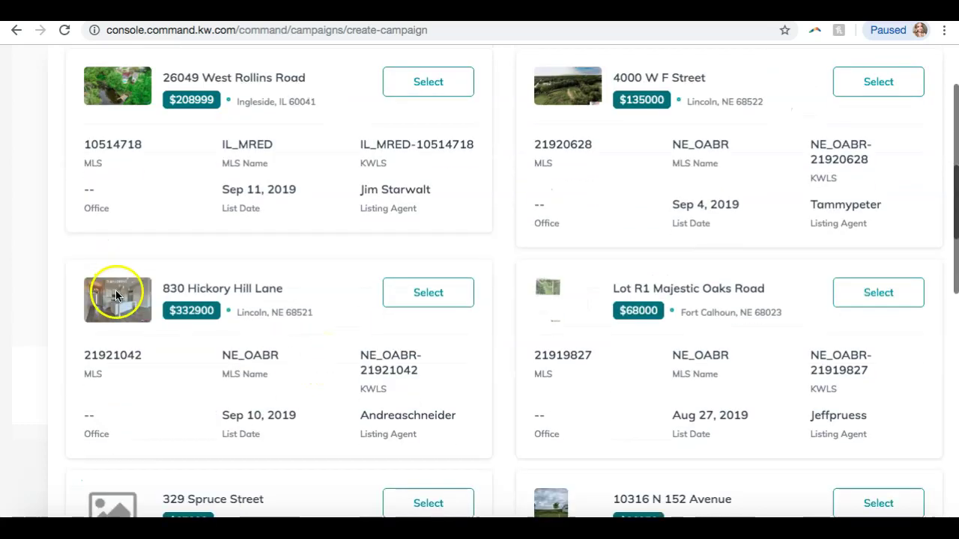
{"action": "left_click", "coordinate": [425, 303]}
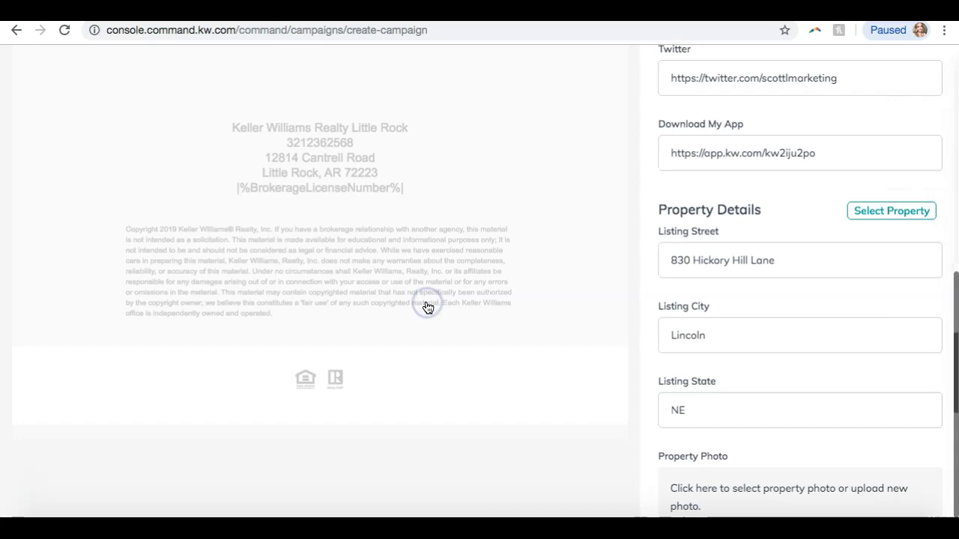
Scroll down the property details and open the property photo picker
{"action": "scroll", "coordinate": [774, 300], "scroll_direction": "down", "scroll_amount": 10}
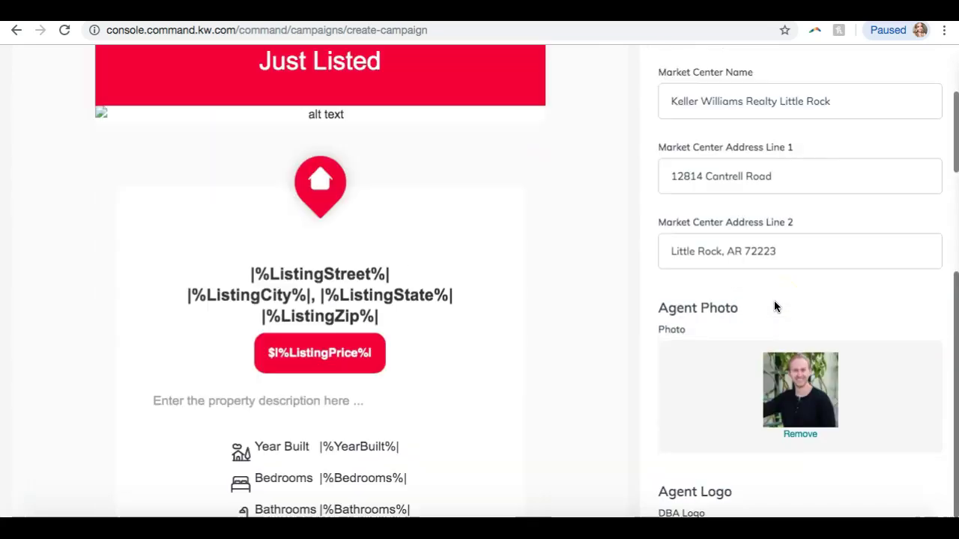
{"action": "scroll", "coordinate": [774, 300], "scroll_direction": "down", "scroll_amount": 8}
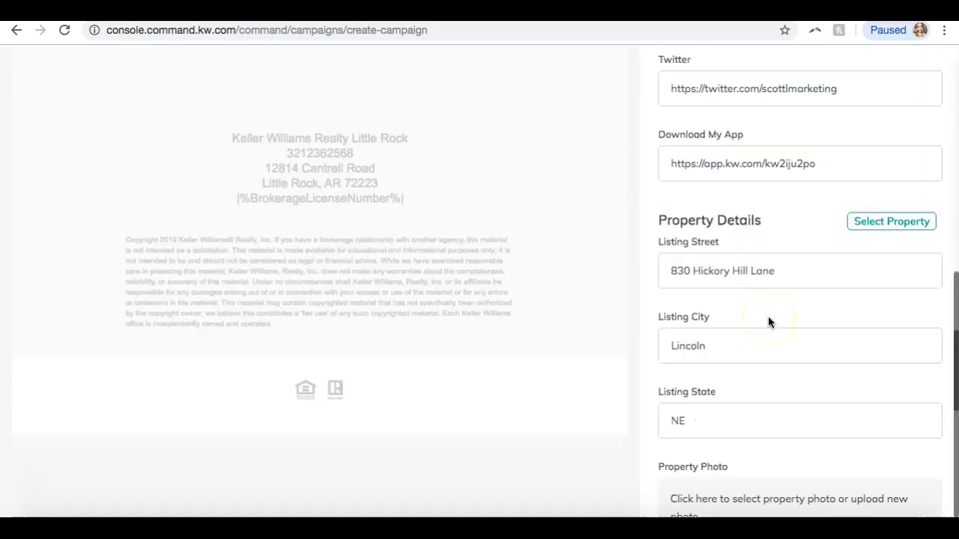
{"action": "scroll", "coordinate": [768, 322], "scroll_direction": "down", "scroll_amount": 4}
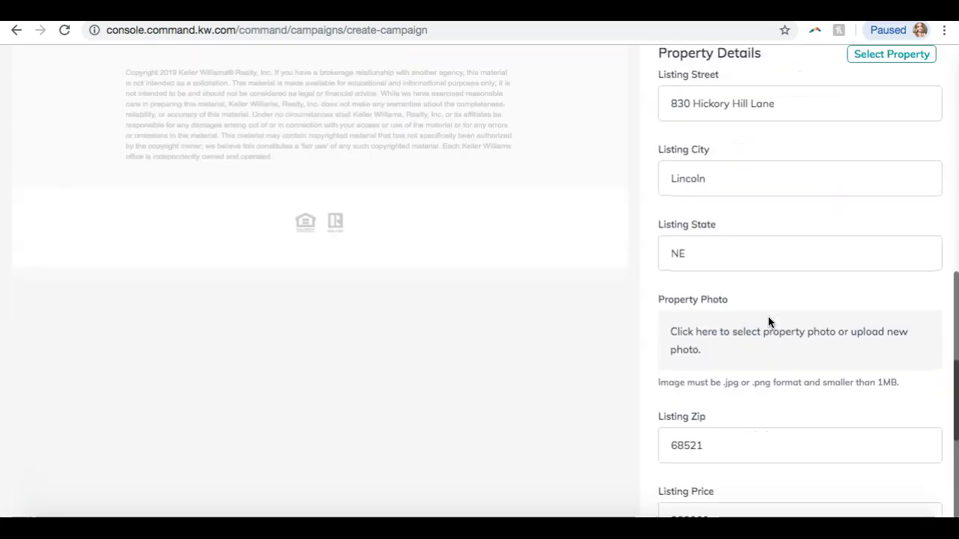
{"action": "left_click", "coordinate": [705, 288]}
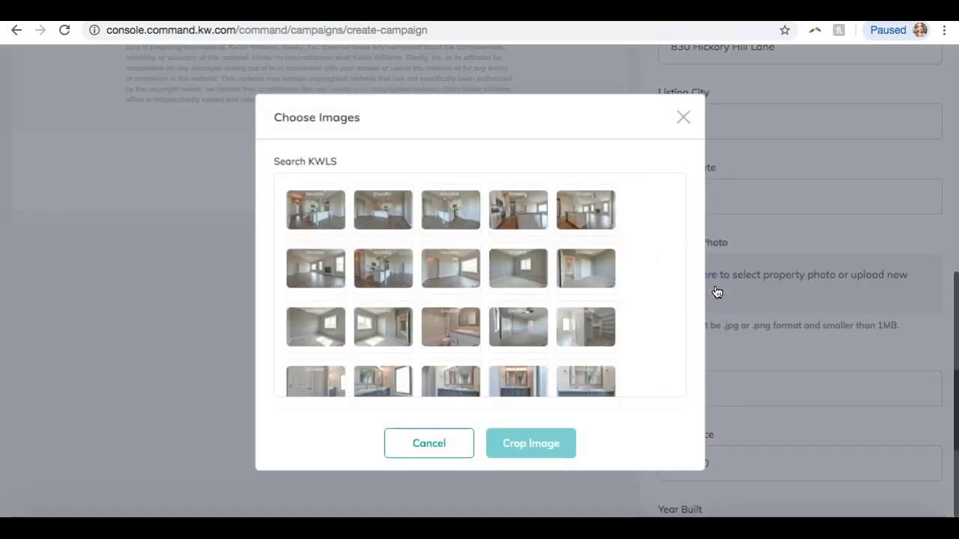
Pick the kitchen photo, trim its crop slightly at the bottom-right, and apply it
{"action": "scroll", "coordinate": [547, 257], "scroll_direction": "down", "scroll_amount": 5}
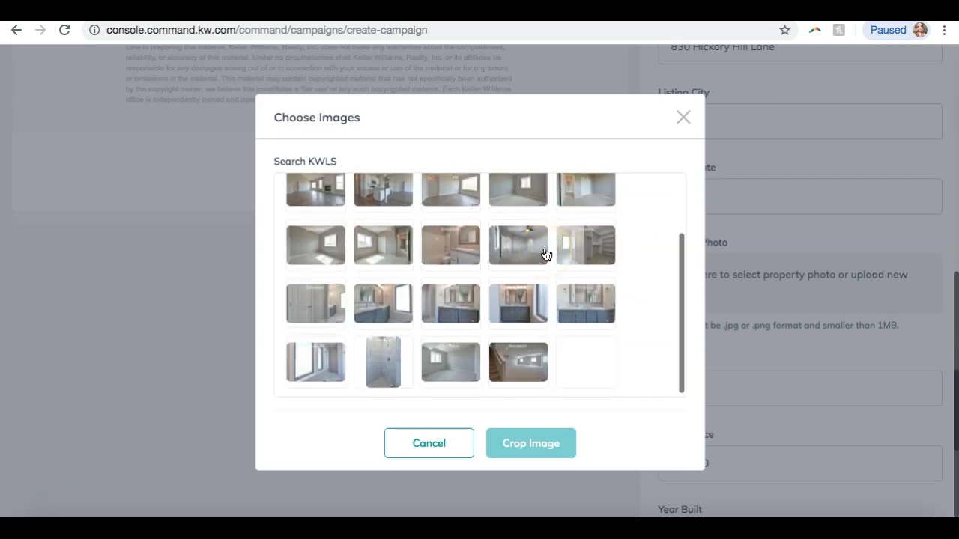
{"action": "scroll", "coordinate": [546, 255], "scroll_direction": "up", "scroll_amount": 5}
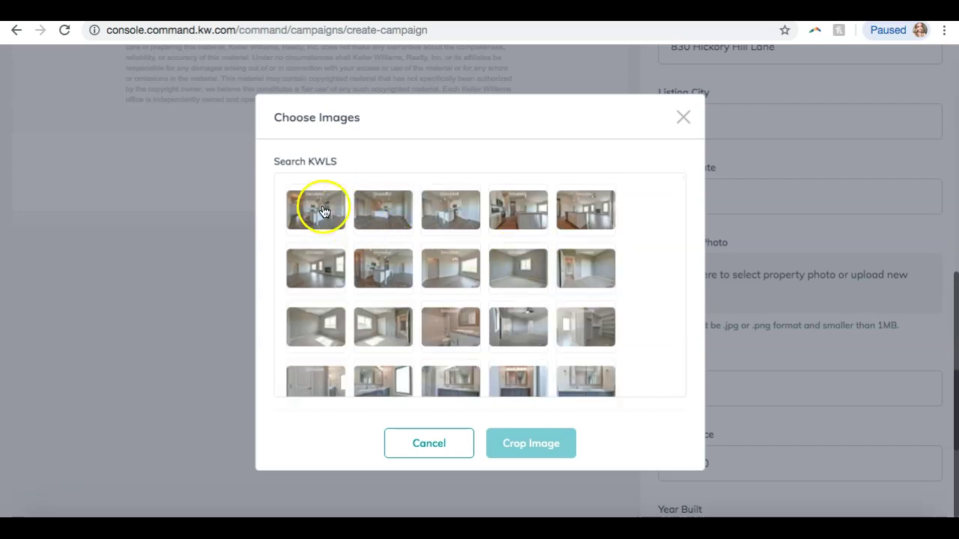
{"action": "left_click", "coordinate": [585, 217]}
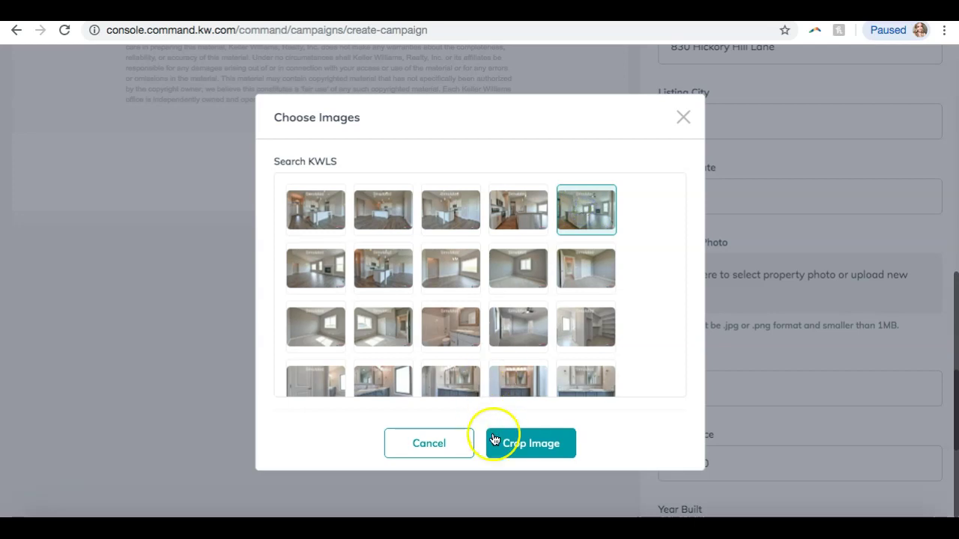
{"action": "left_click", "coordinate": [513, 449]}
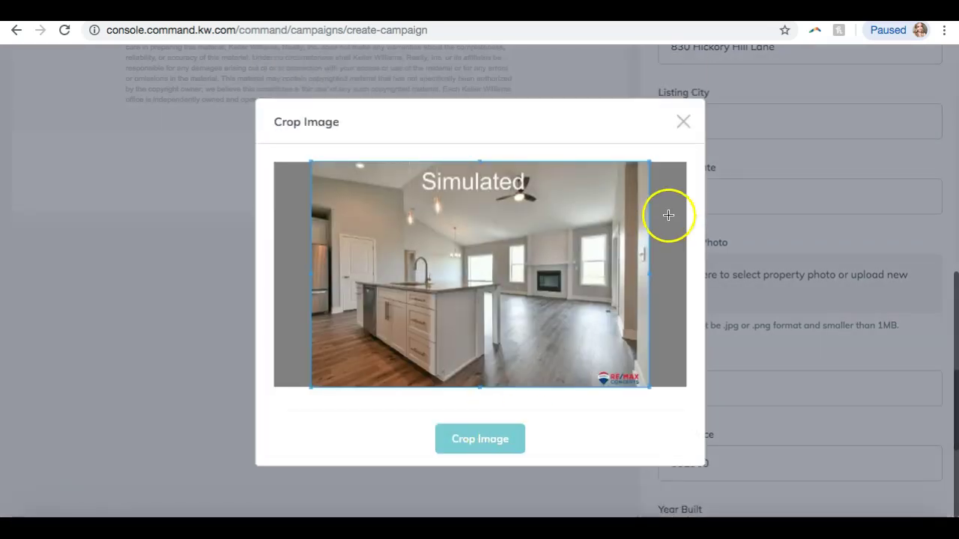
{"action": "left_click", "coordinate": [478, 440]}
{"action": "left_click_drag", "start_coordinate": [643, 383], "coordinate": [642, 385]}
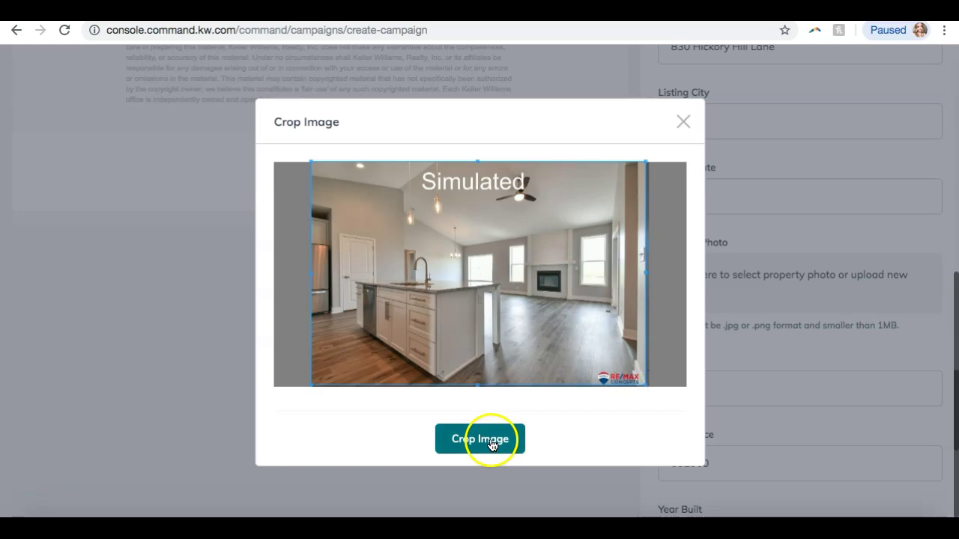
{"action": "left_click", "coordinate": [489, 445]}
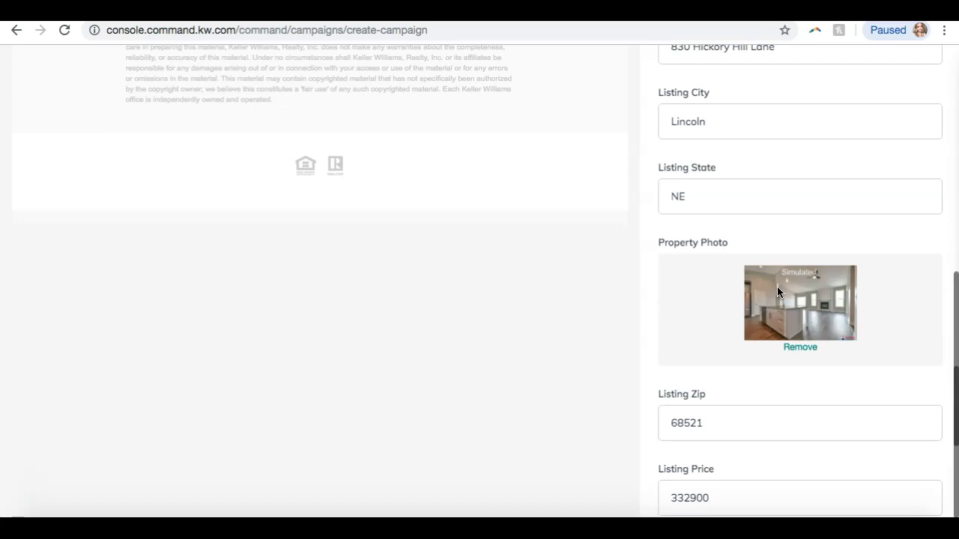
{"action": "scroll", "coordinate": [778, 287], "scroll_direction": "up", "scroll_amount": 3}
{"action": "scroll", "coordinate": [778, 287], "scroll_direction": "down", "scroll_amount": 8}
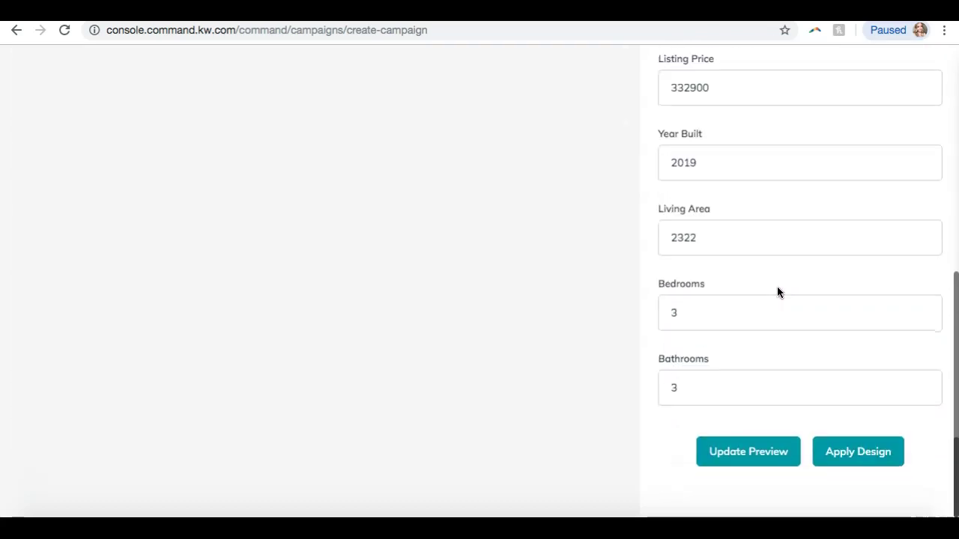
{"action": "scroll", "coordinate": [777, 292], "scroll_direction": "up", "scroll_amount": 7}
{"action": "scroll", "coordinate": [777, 292], "scroll_direction": "down", "scroll_amount": 3}
{"action": "scroll", "coordinate": [777, 292], "scroll_direction": "down", "scroll_amount": 5}
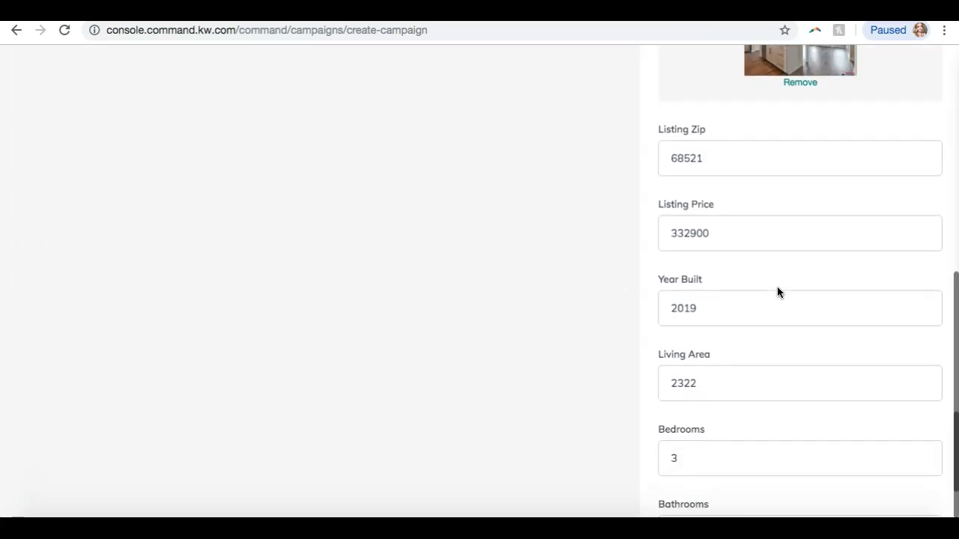
{"action": "left_click", "coordinate": [755, 424]}
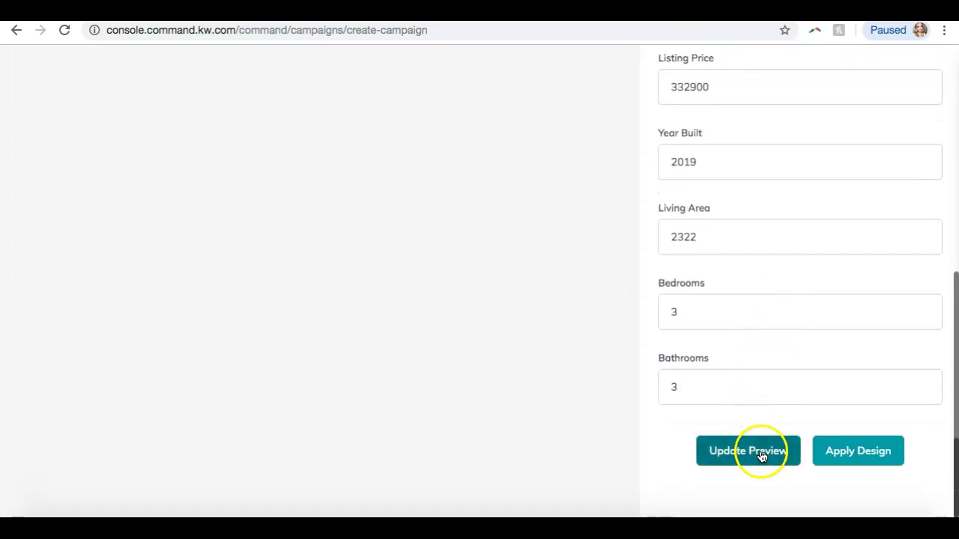
{"action": "left_click", "coordinate": [761, 455]}
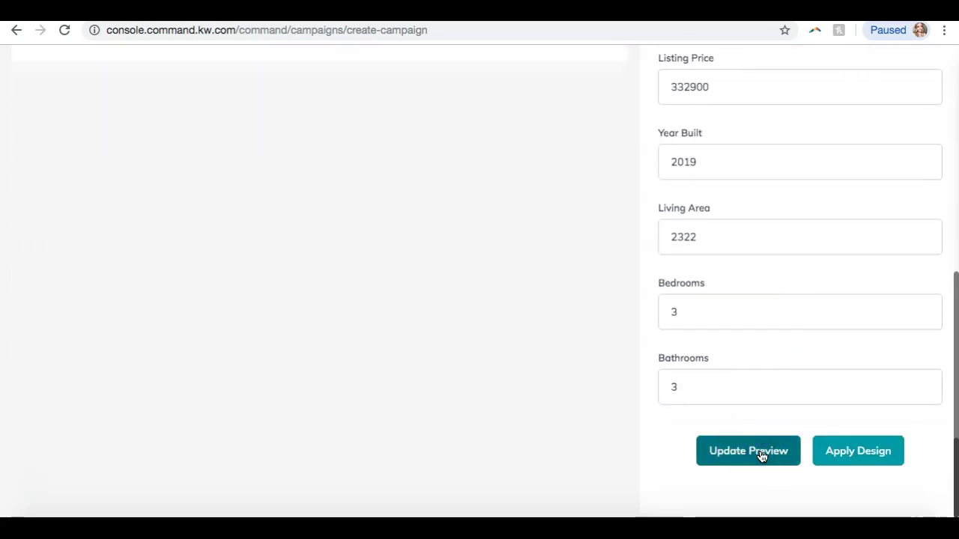
{"action": "scroll", "coordinate": [483, 387], "scroll_direction": "up", "scroll_amount": 15}
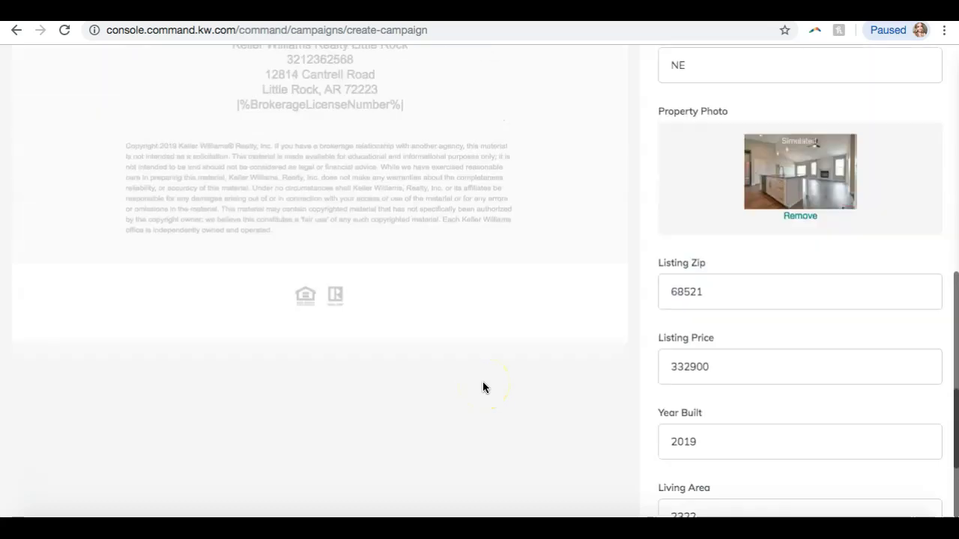
{"action": "scroll", "coordinate": [483, 388], "scroll_direction": "up", "scroll_amount": 5}
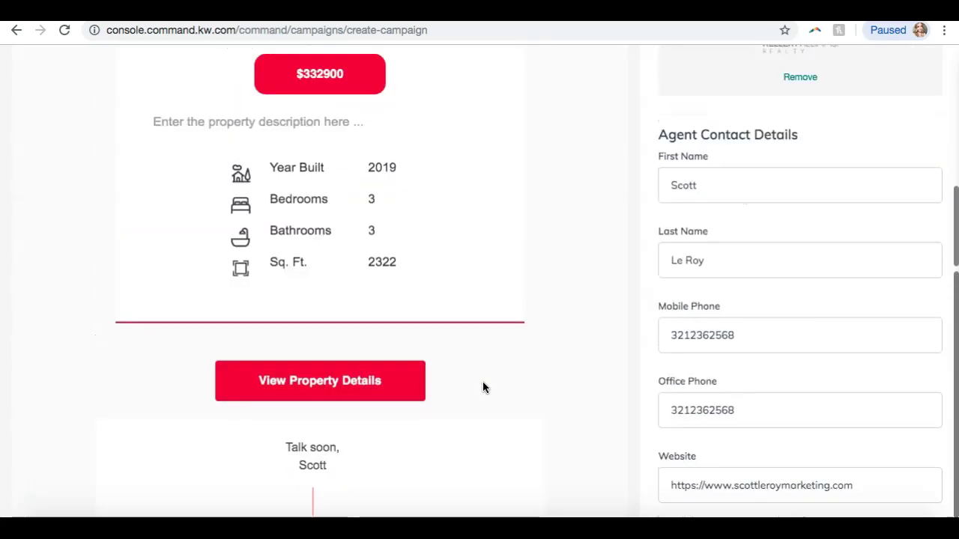
{"action": "scroll", "coordinate": [483, 388], "scroll_direction": "down", "scroll_amount": 20}
{"action": "left_click", "coordinate": [749, 453]}
{"action": "left_click", "coordinate": [551, 462]}
Scroll through the rendered Just Listed email to check the $332900 price and property details
{"action": "scroll", "coordinate": [550, 466], "scroll_direction": "down", "scroll_amount": 3}
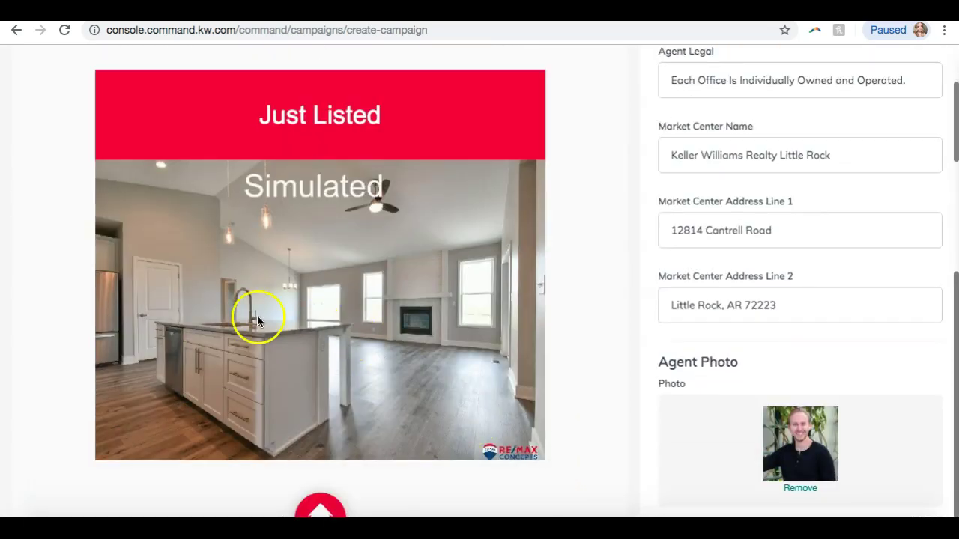
{"action": "scroll", "coordinate": [525, 225], "scroll_direction": "up", "scroll_amount": 3}
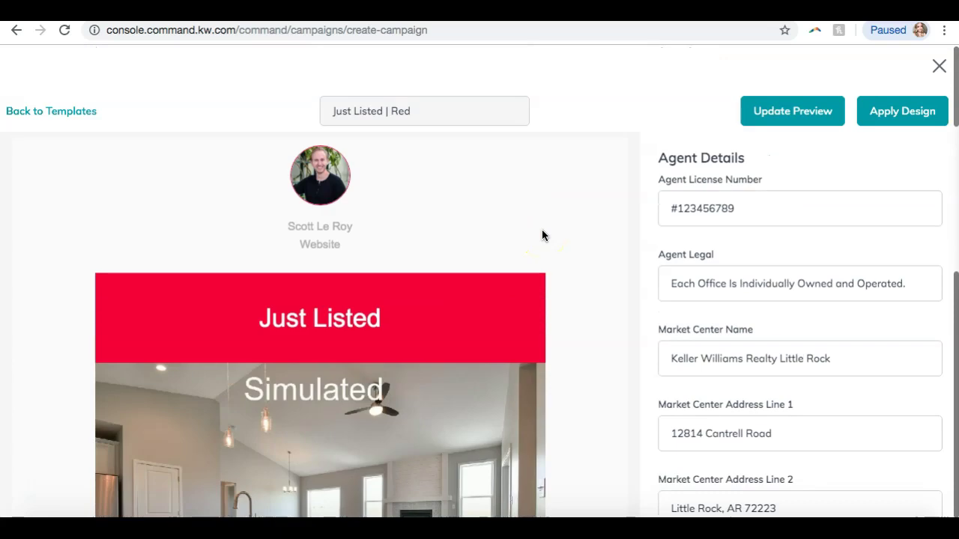
{"action": "scroll", "coordinate": [543, 235], "scroll_direction": "down", "scroll_amount": 3}
{"action": "left_click", "coordinate": [308, 240]}
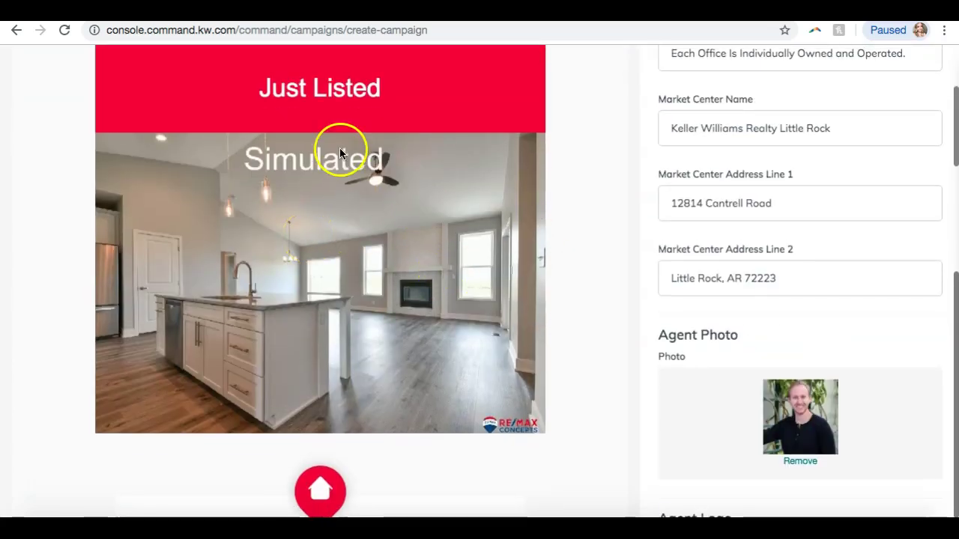
{"action": "scroll", "coordinate": [240, 266], "scroll_direction": "down", "scroll_amount": 5}
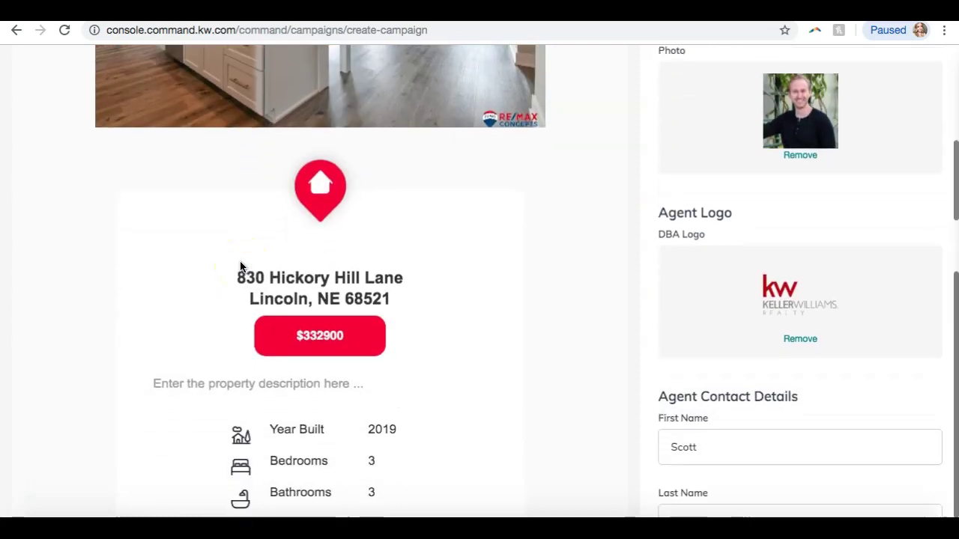
{"action": "scroll", "coordinate": [241, 264], "scroll_direction": "down", "scroll_amount": 6}
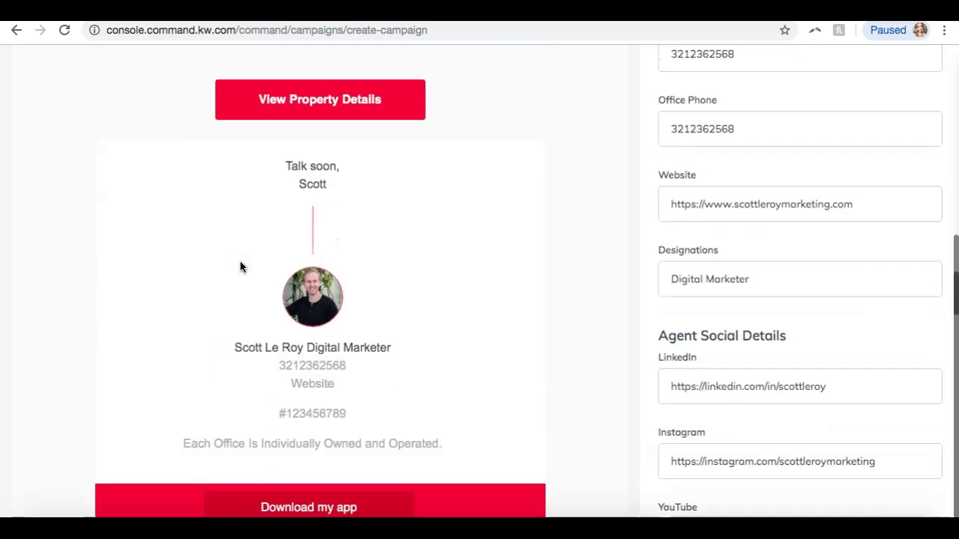
{"action": "scroll", "coordinate": [240, 266], "scroll_direction": "down", "scroll_amount": 3}
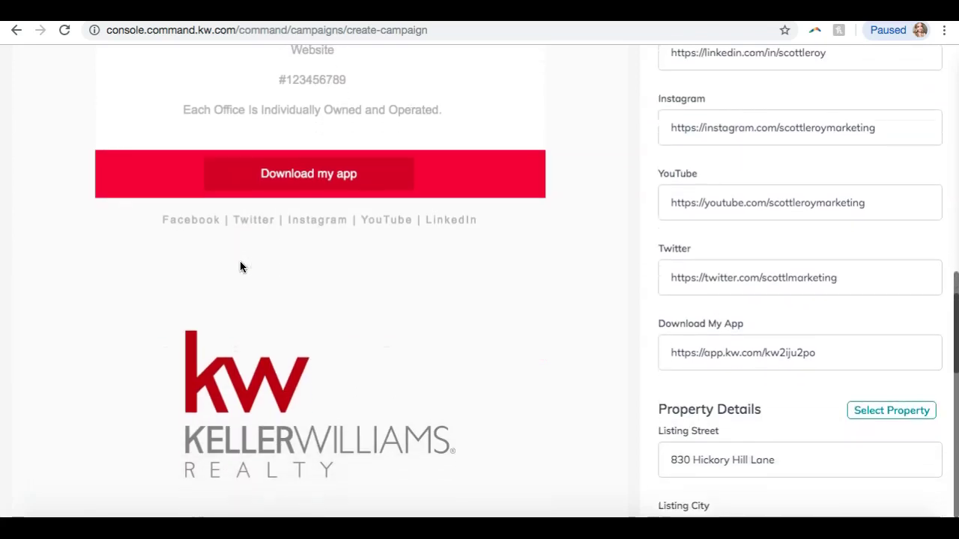
{"action": "scroll", "coordinate": [297, 176], "scroll_direction": "down", "scroll_amount": 5}
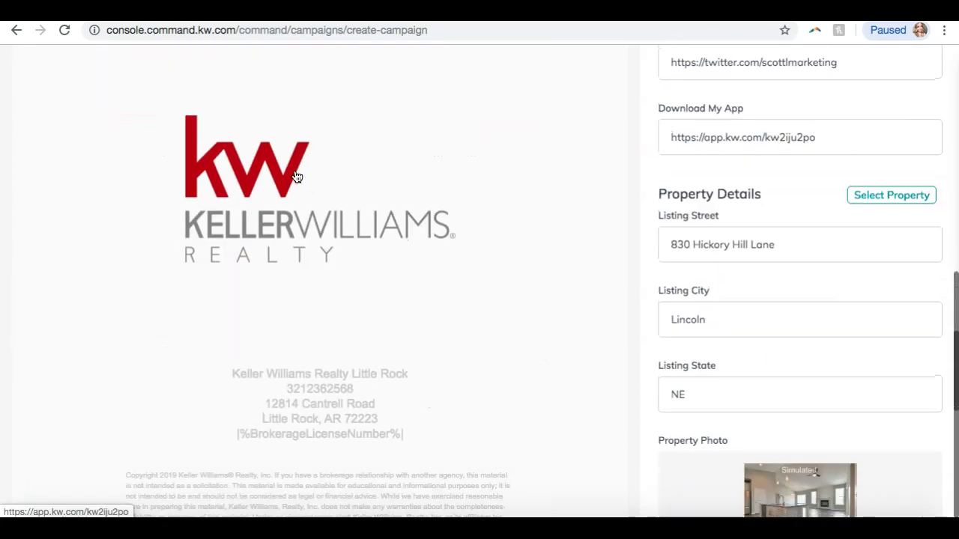
{"action": "scroll", "coordinate": [297, 176], "scroll_direction": "down", "scroll_amount": 5}
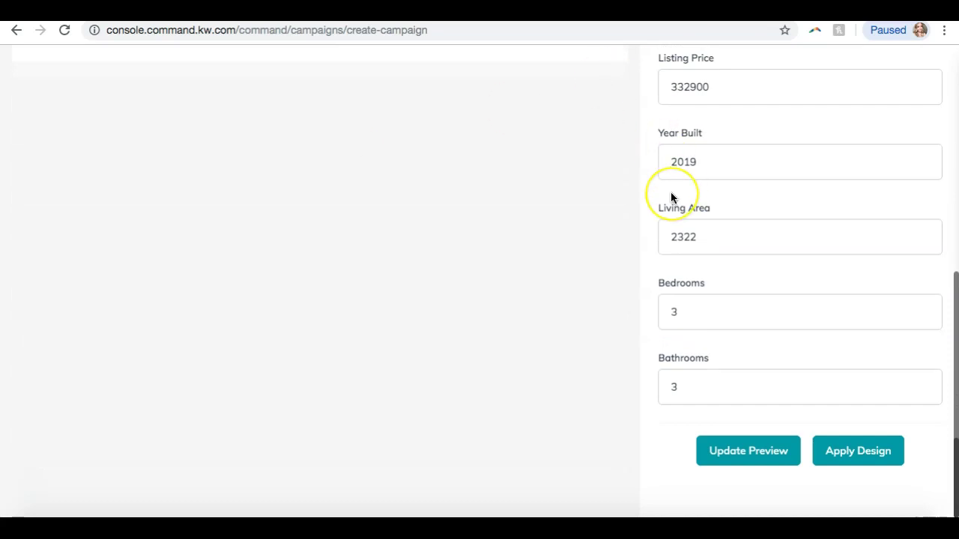
{"action": "scroll", "coordinate": [448, 142], "scroll_direction": "up", "scroll_amount": 12}
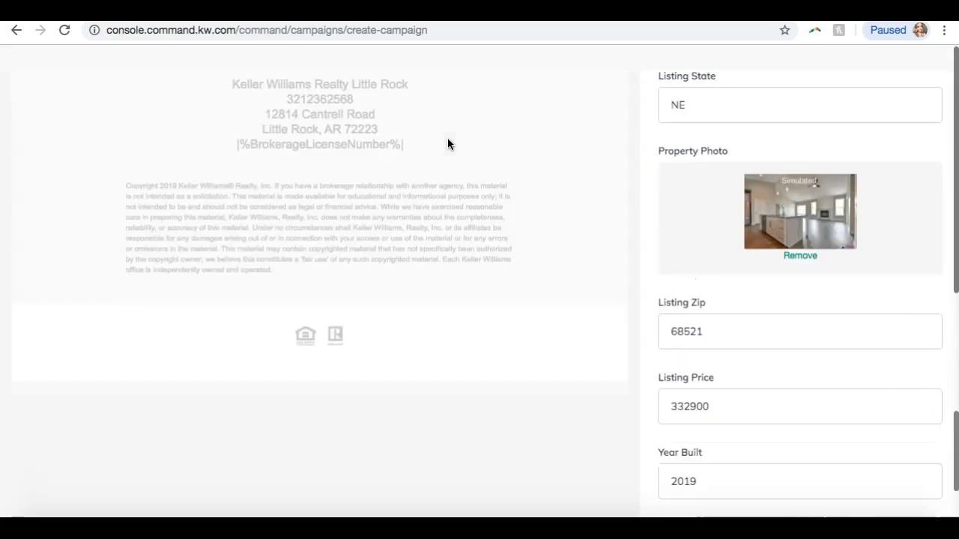
{"action": "scroll", "coordinate": [447, 144], "scroll_direction": "down", "scroll_amount": 2}
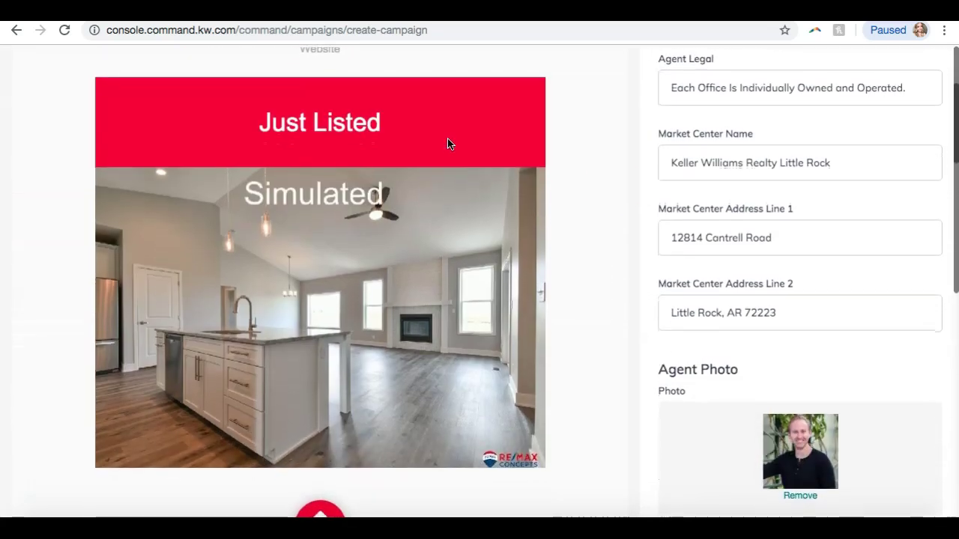
{"action": "scroll", "coordinate": [770, 210], "scroll_direction": "down", "scroll_amount": 4}
{"action": "scroll", "coordinate": [773, 212], "scroll_direction": "down", "scroll_amount": 15}
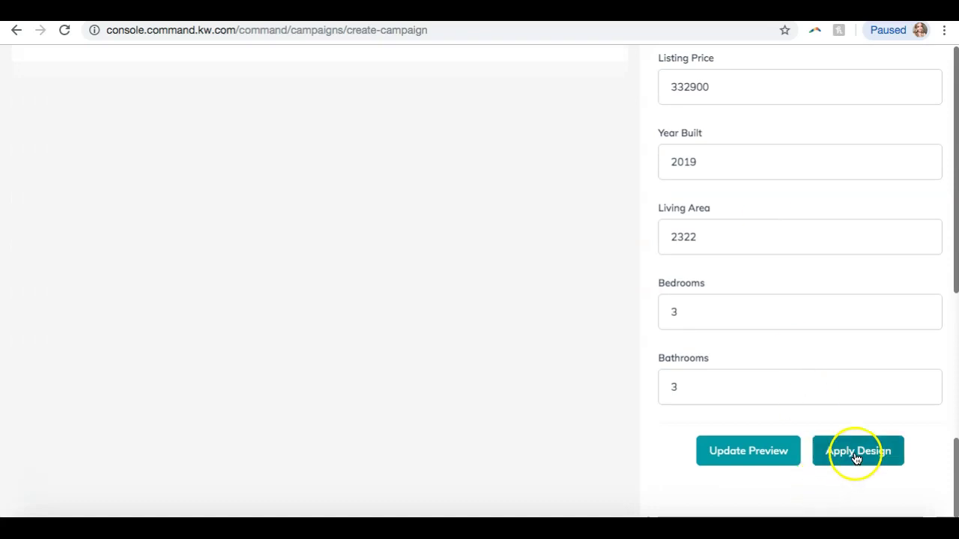
Apply the Just Listed design and review the email preview on the configuration steps
{"action": "left_click", "coordinate": [857, 454]}
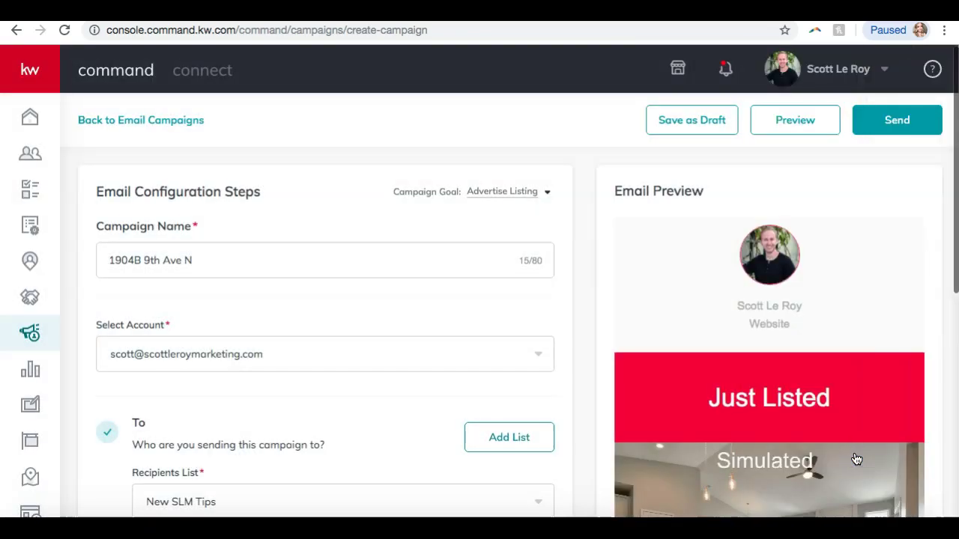
{"action": "scroll", "coordinate": [688, 342], "scroll_direction": "down", "scroll_amount": 15}
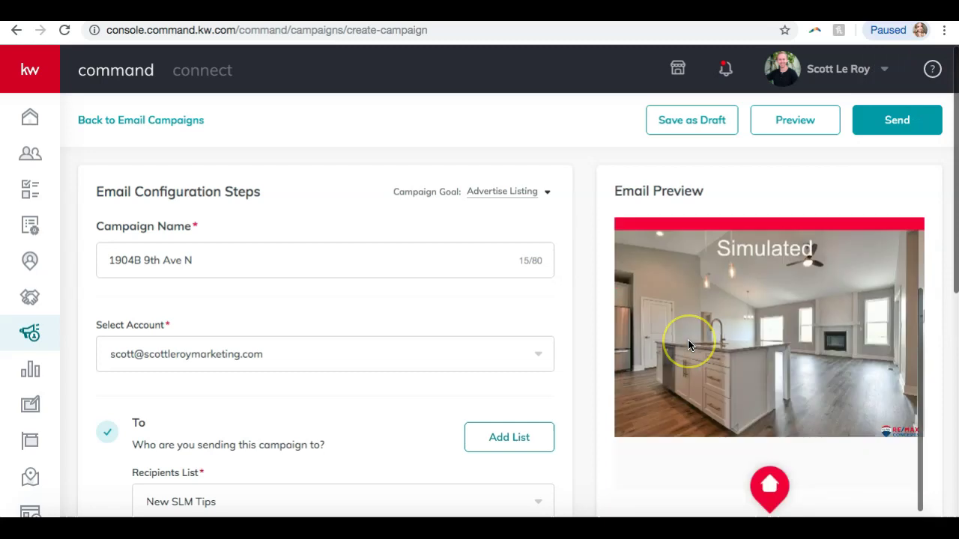
{"action": "scroll", "coordinate": [688, 343], "scroll_direction": "down", "scroll_amount": 2}
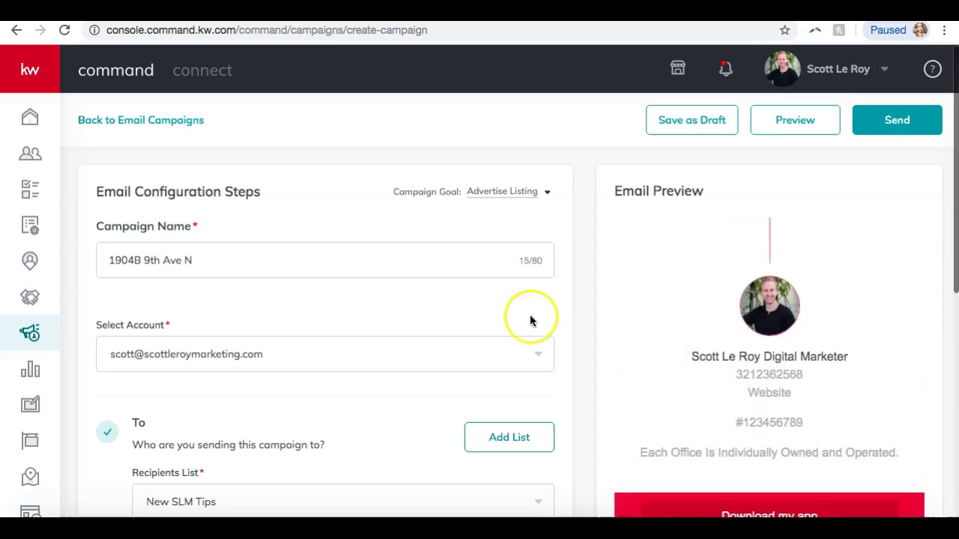
{"action": "scroll", "coordinate": [530, 319], "scroll_direction": "down", "scroll_amount": 6}
{"action": "scroll", "coordinate": [530, 321], "scroll_direction": "up", "scroll_amount": 6}
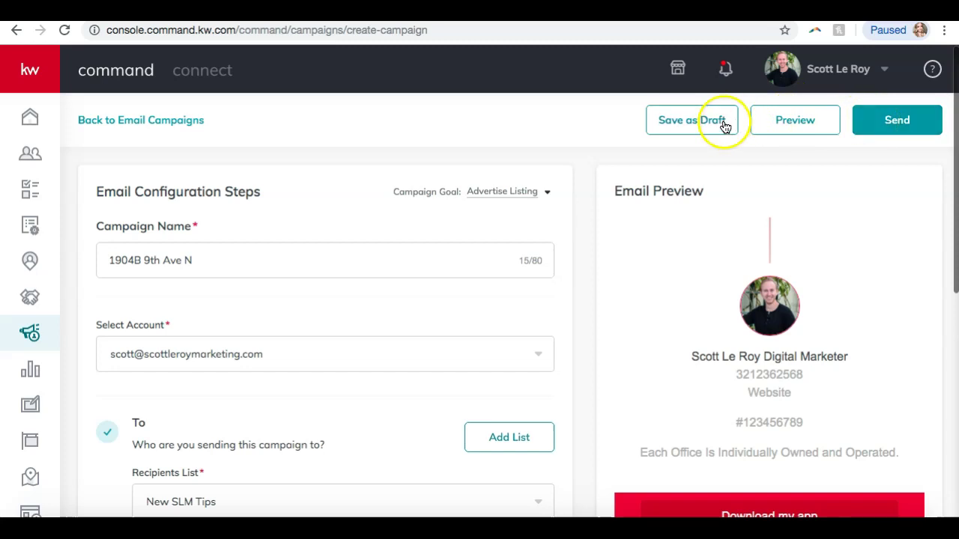
{"action": "left_click", "coordinate": [660, 126]}
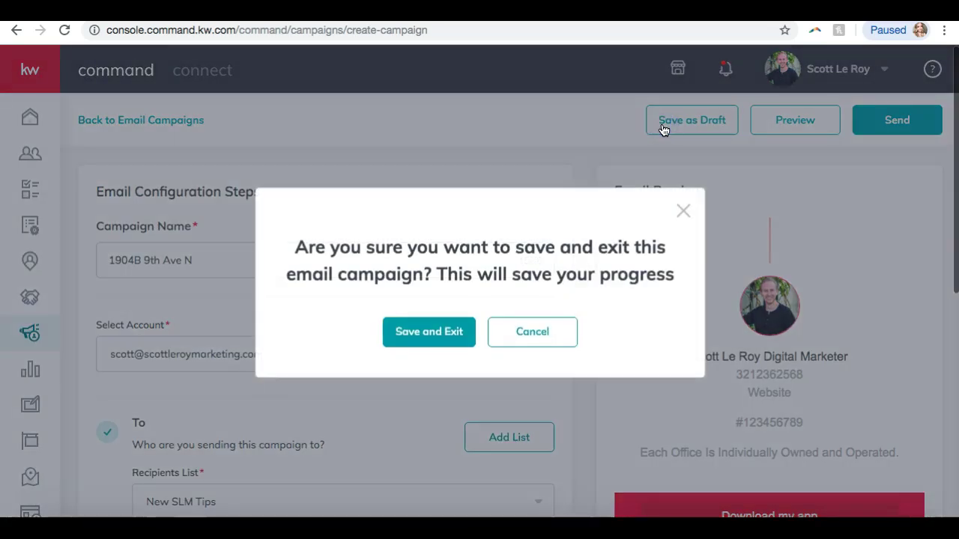
{"action": "left_click", "coordinate": [440, 333]}
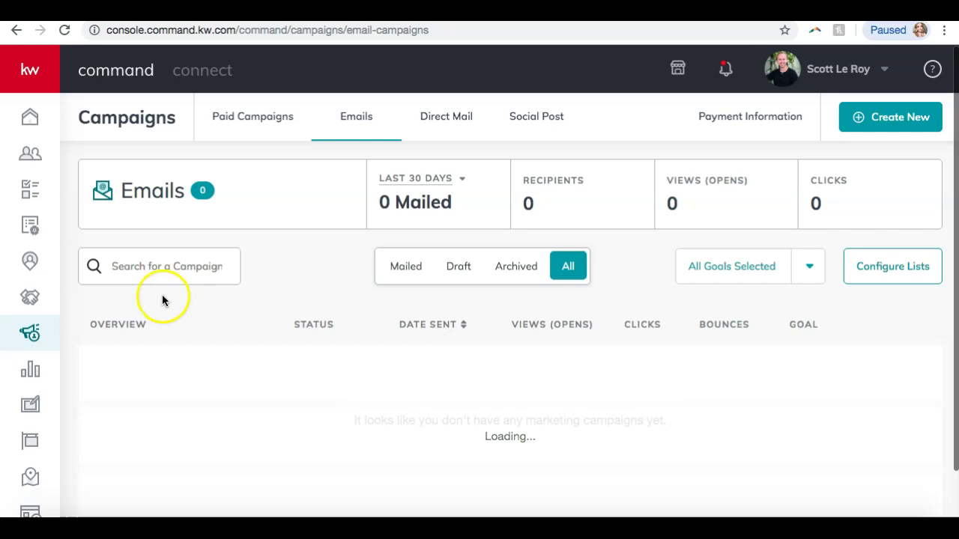
{"action": "scroll", "coordinate": [274, 325], "scroll_direction": "down", "scroll_amount": 2}
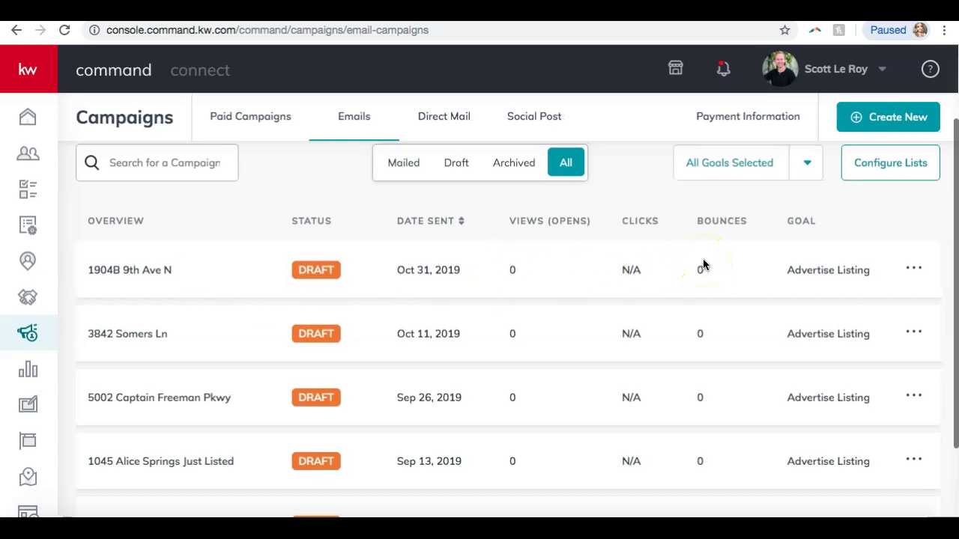
{"action": "left_click", "coordinate": [915, 272]}
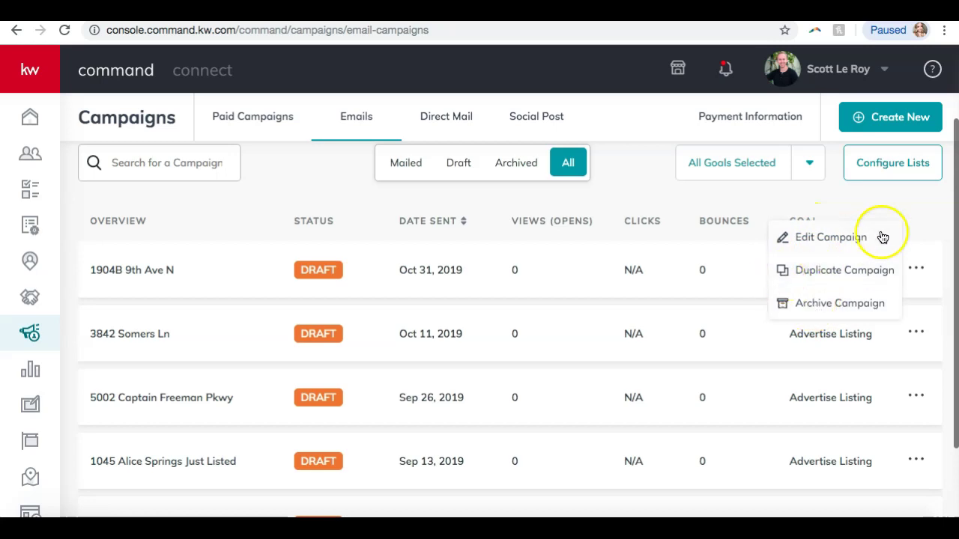
{"action": "left_click", "coordinate": [914, 212]}
{"action": "scroll", "coordinate": [914, 215], "scroll_direction": "up", "scroll_amount": 3}
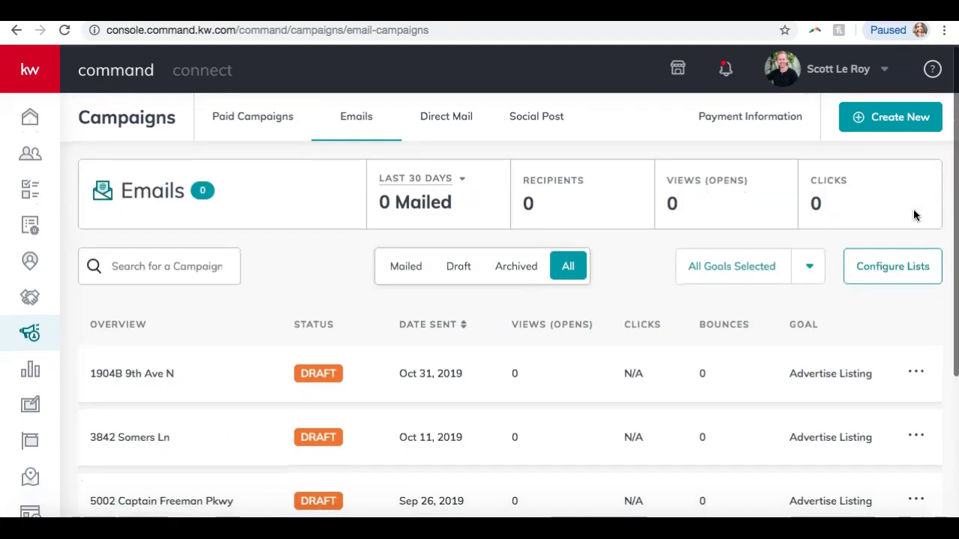
Show the Direct Mail campaigns list, which holds the single Draft named 'test'
{"action": "left_click", "coordinate": [453, 123]}
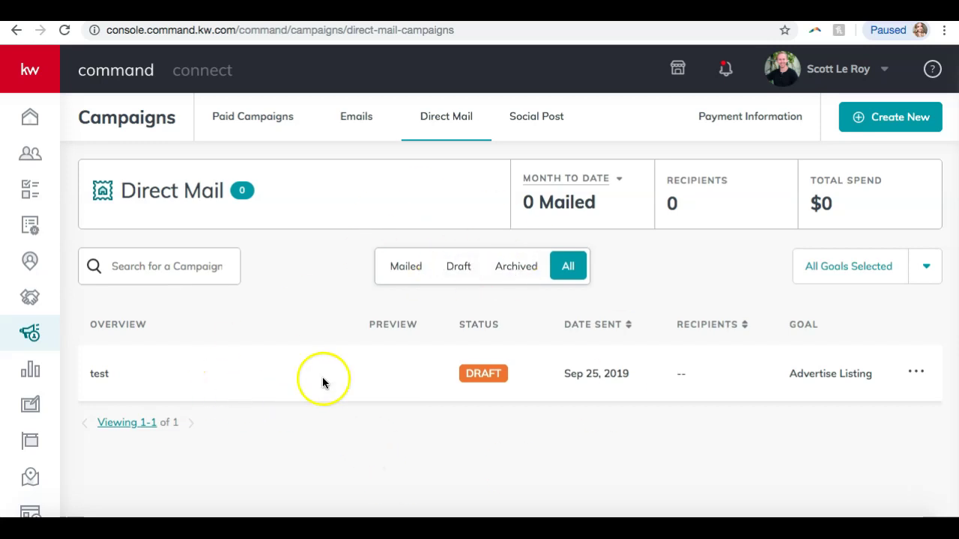
{"action": "left_click", "coordinate": [535, 128]}
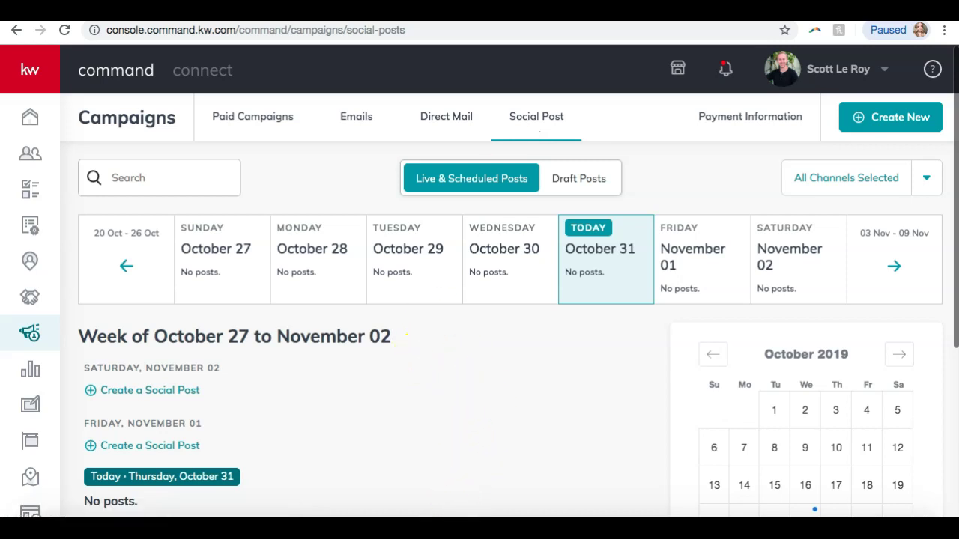
{"action": "scroll", "coordinate": [449, 326], "scroll_direction": "down", "scroll_amount": 3}
{"action": "scroll", "coordinate": [446, 337], "scroll_direction": "down", "scroll_amount": 2}
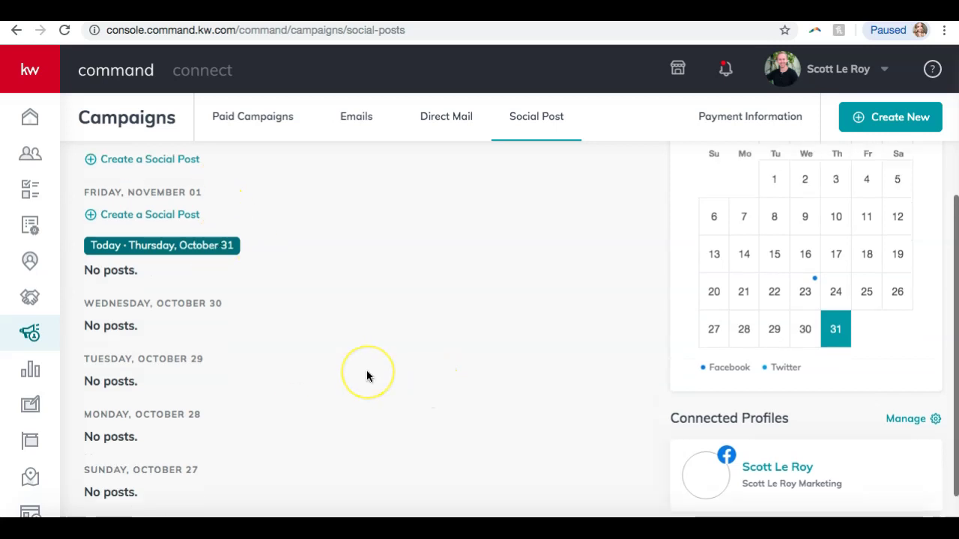
{"action": "scroll", "coordinate": [462, 352], "scroll_direction": "up", "scroll_amount": 5}
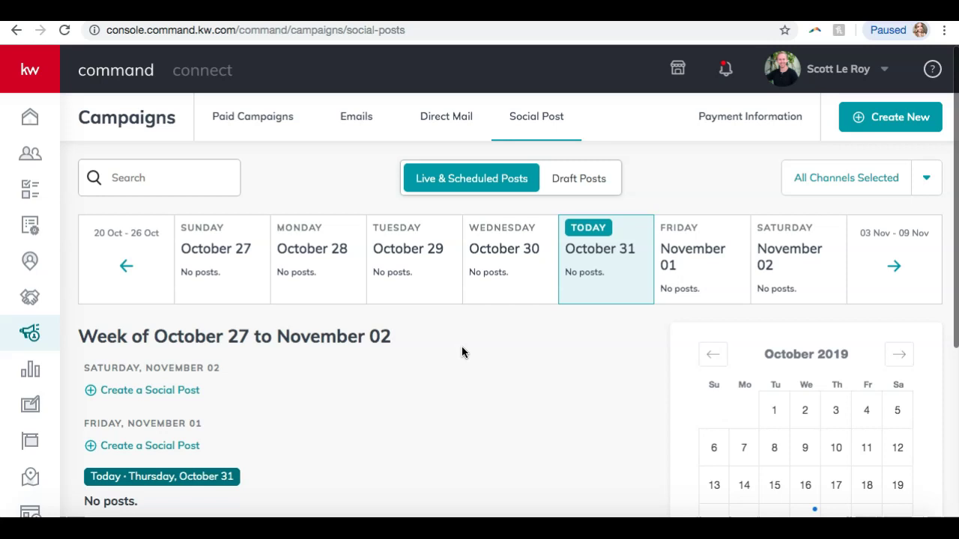
Start a new Social Post from the Create New menu
{"action": "left_click", "coordinate": [904, 127]}
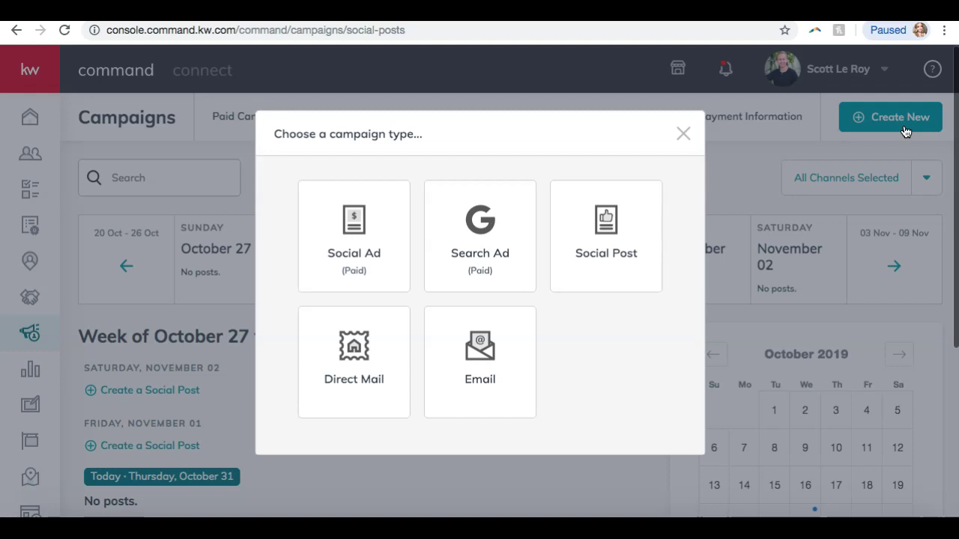
{"action": "left_click", "coordinate": [607, 253]}
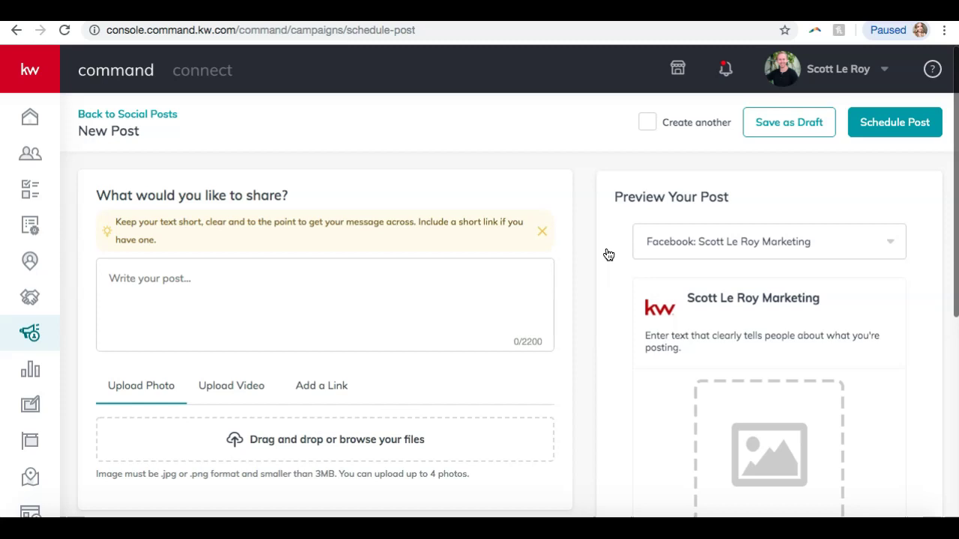
{"action": "scroll", "coordinate": [526, 304], "scroll_direction": "down", "scroll_amount": 1}
{"action": "scroll", "coordinate": [525, 303], "scroll_direction": "up", "scroll_amount": 1}
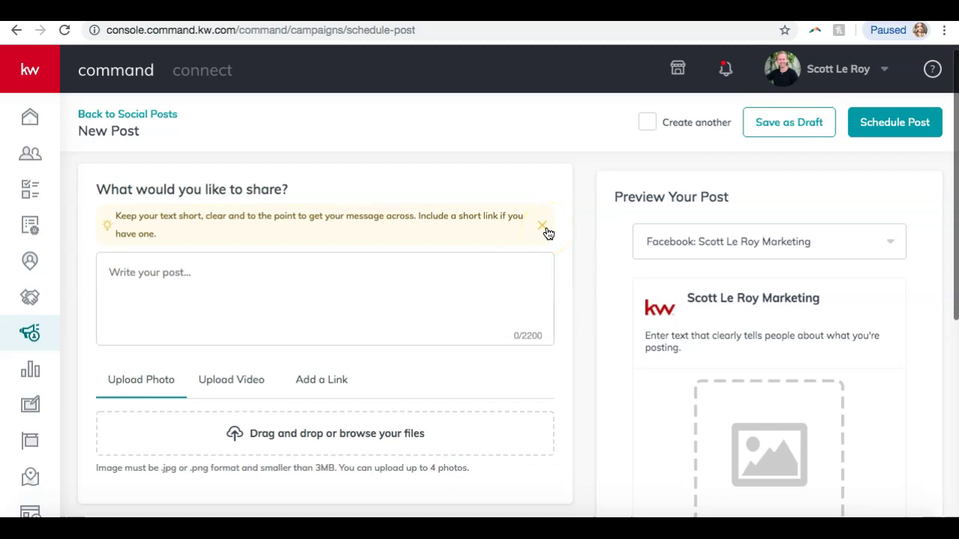
Write 'New Listing in Nashville!' and paste in the listing's Description from the listing page
{"action": "left_click", "coordinate": [330, 265]}
{"action": "type", "text": "New Listing in Nashville!"}
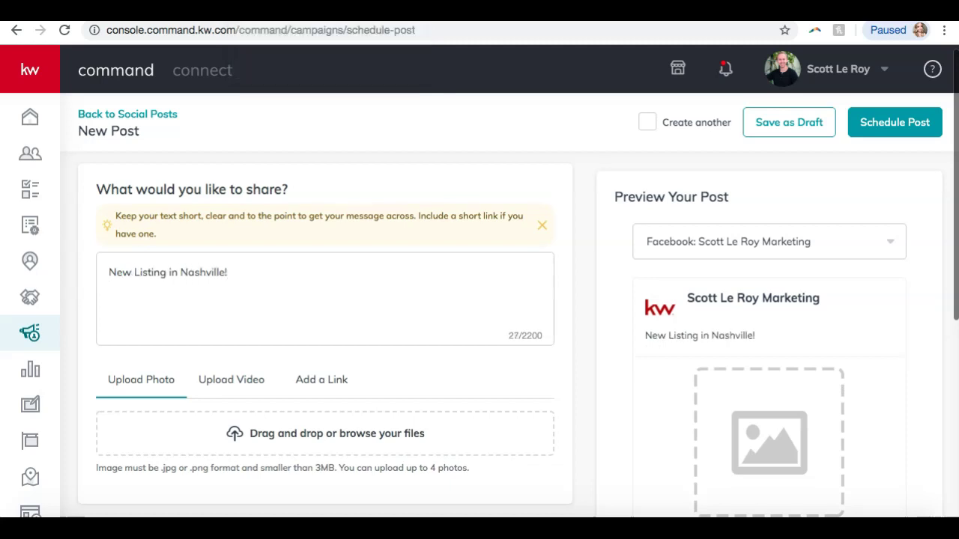
{"action": "left_click", "coordinate": [288, 12]}
{"action": "scroll", "coordinate": [183, 286], "scroll_direction": "down", "scroll_amount": 7}
{"action": "left_click_drag", "start_coordinate": [38, 209], "coordinate": [359, 242]}
{"action": "key", "text": "ctrl+c"}
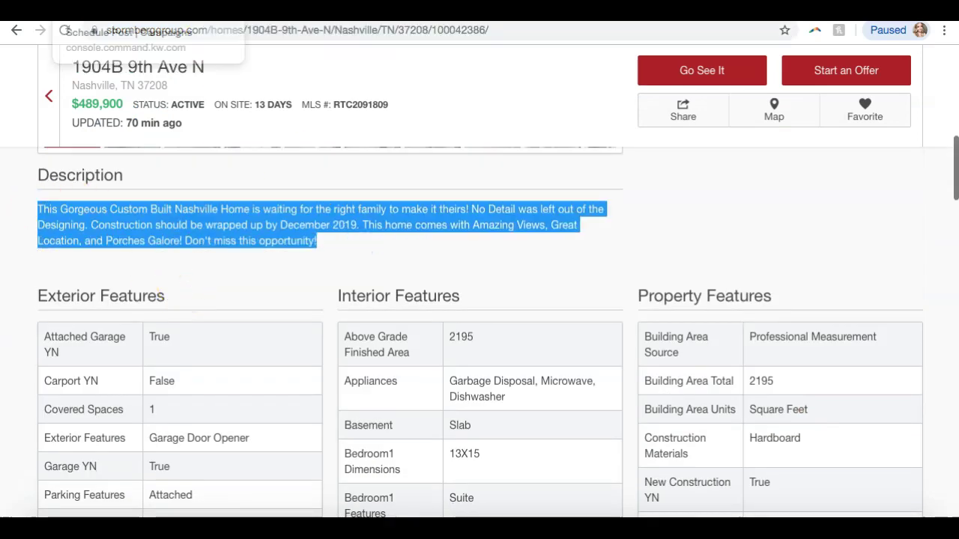
{"action": "left_click", "coordinate": [150, 11]}
{"action": "key", "text": "ctrl+v"}
{"action": "scroll", "coordinate": [401, 411], "scroll_direction": "down", "scroll_amount": 5}
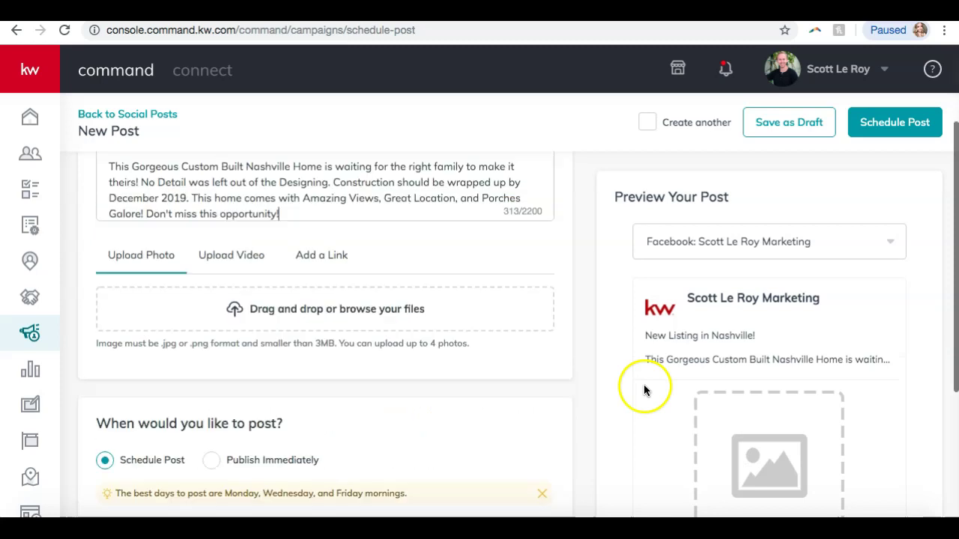
{"action": "scroll", "coordinate": [780, 340], "scroll_direction": "up", "scroll_amount": 1}
{"action": "scroll", "coordinate": [780, 345], "scroll_direction": "up", "scroll_amount": 4}
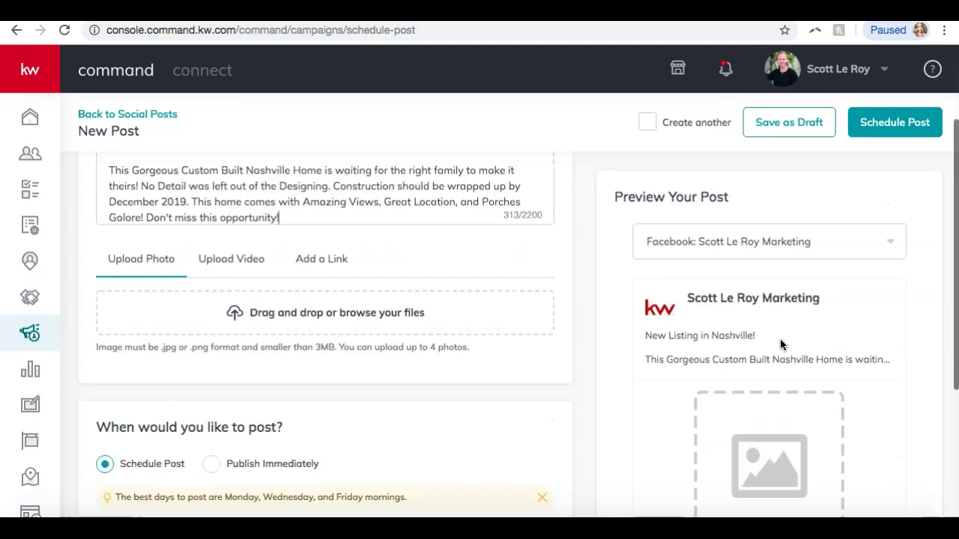
{"action": "scroll", "coordinate": [413, 238], "scroll_direction": "down", "scroll_amount": 3}
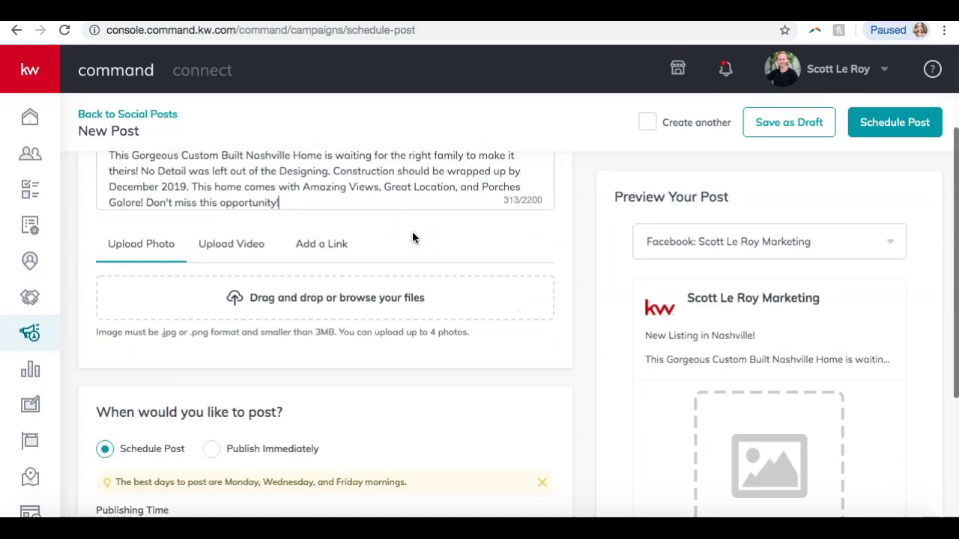
Attach the house JPG from Downloads as the post's photo
{"action": "left_click", "coordinate": [308, 295]}
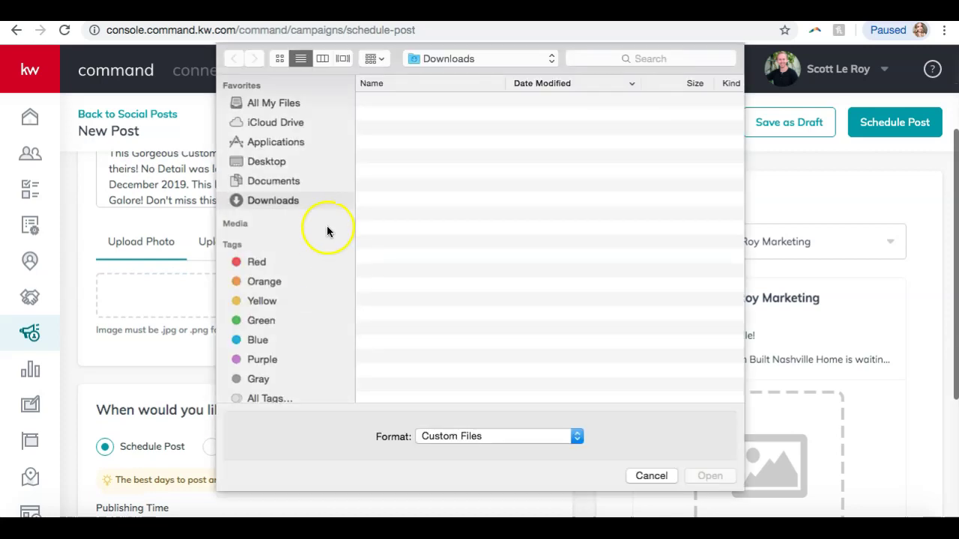
{"action": "left_click", "coordinate": [411, 102]}
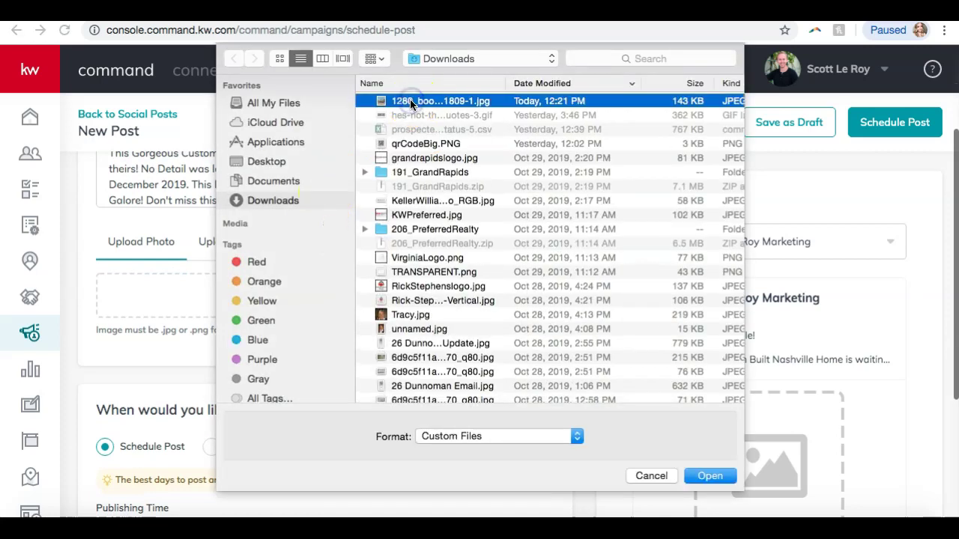
{"action": "double_click", "coordinate": [410, 100]}
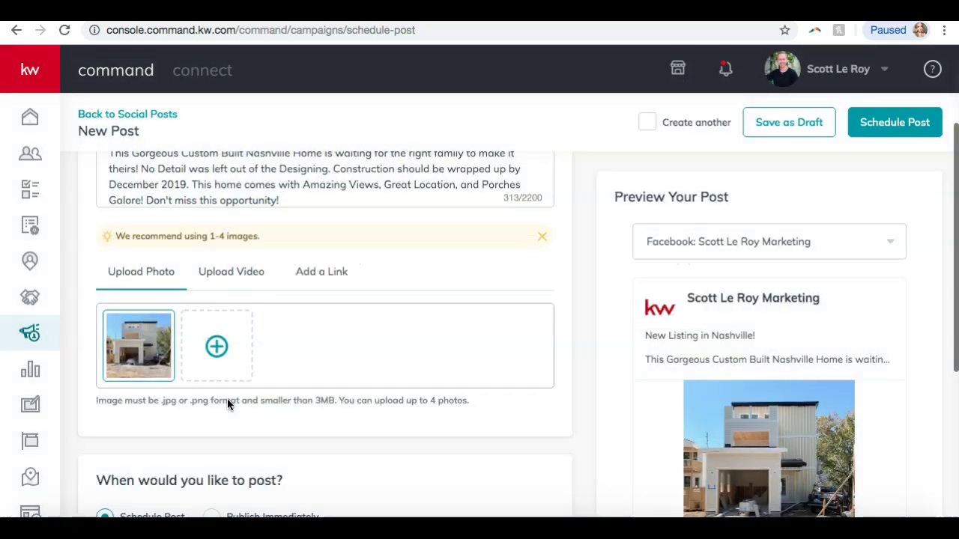
Show the Upload Video options for the post
{"action": "scroll", "coordinate": [237, 285], "scroll_direction": "down", "scroll_amount": 1}
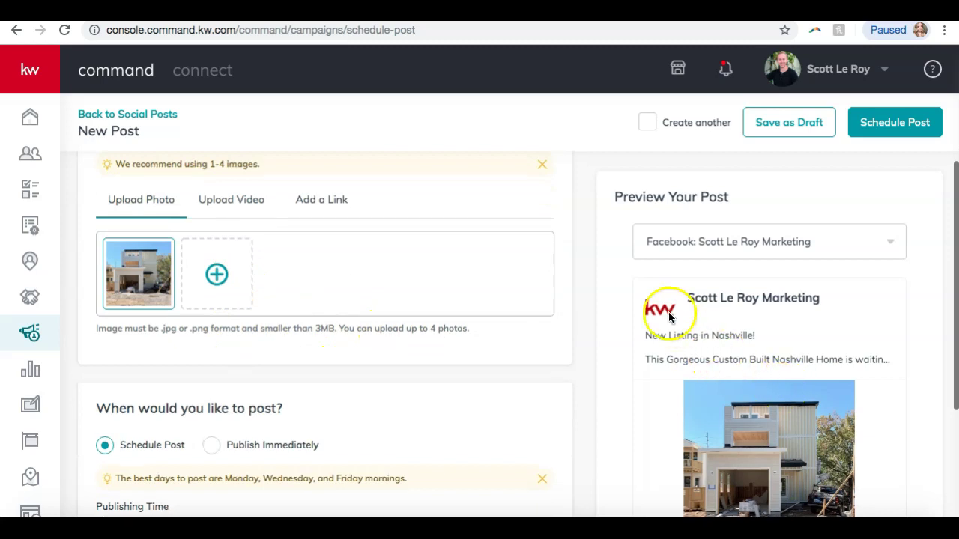
{"action": "scroll", "coordinate": [210, 289], "scroll_direction": "up", "scroll_amount": 1}
{"action": "left_click", "coordinate": [242, 249]}
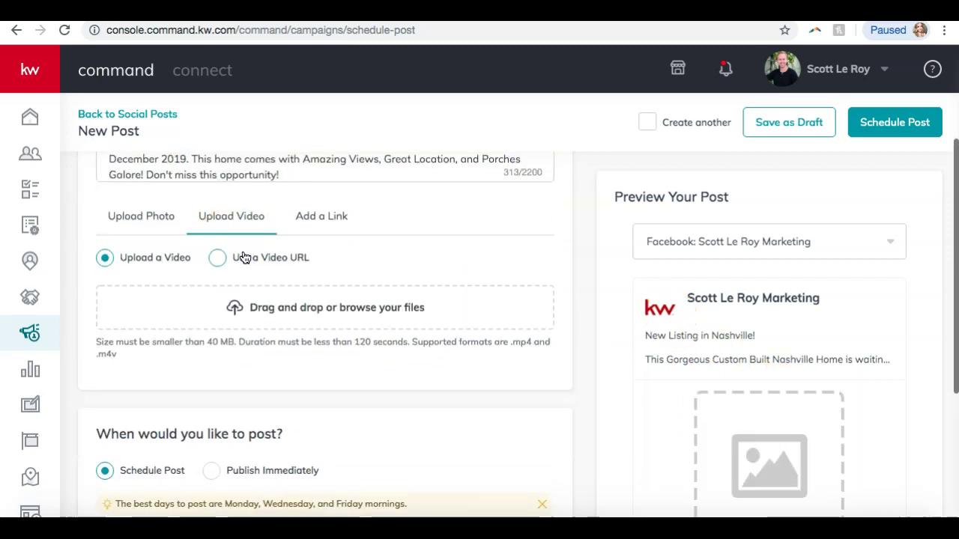
{"action": "left_click", "coordinate": [333, 216]}
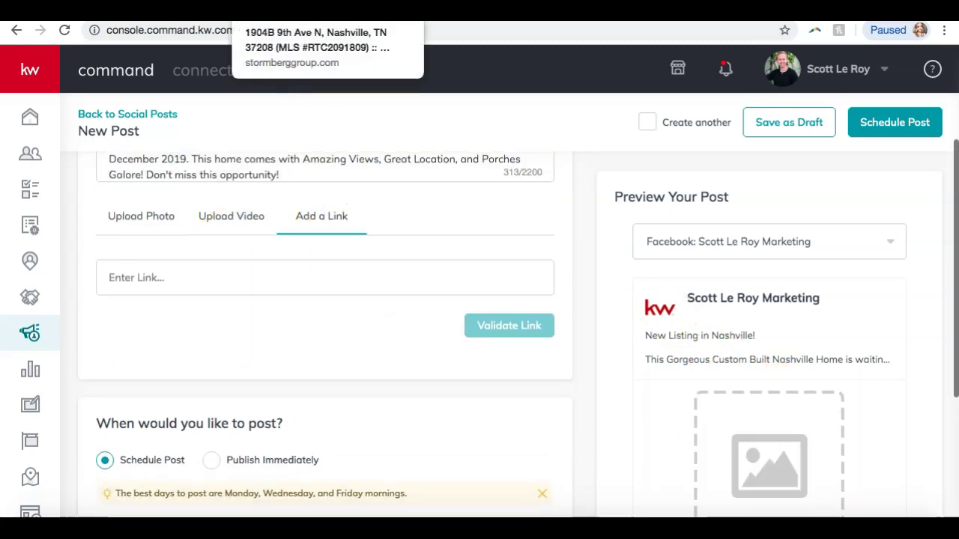
{"action": "left_click", "coordinate": [248, 14]}
{"action": "left_click", "coordinate": [248, 34]}
{"action": "key", "text": "ctrl+c"}
{"action": "left_click", "coordinate": [60, 11]}
{"action": "left_click", "coordinate": [188, 285]}
{"action": "key", "text": "ctrl+v"}
{"action": "left_click", "coordinate": [490, 327]}
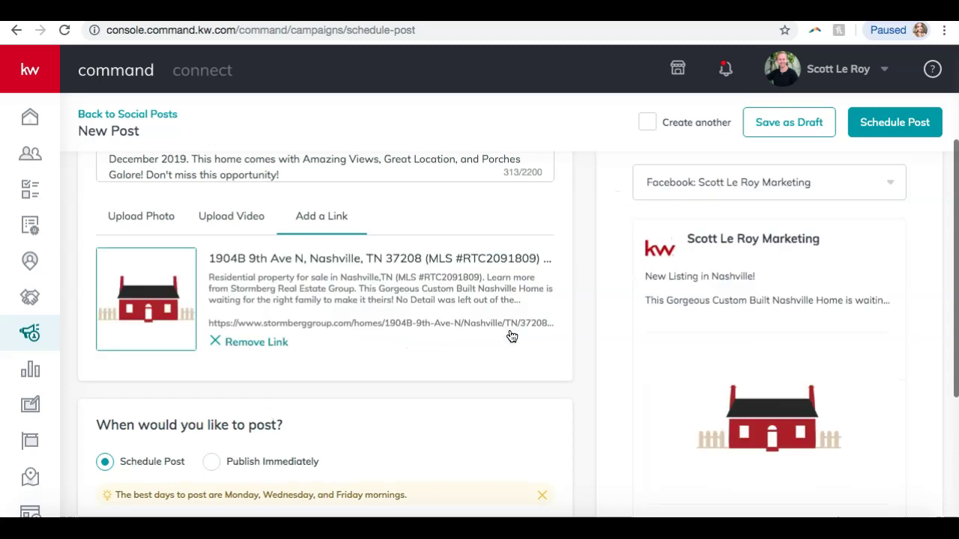
{"action": "left_click", "coordinate": [160, 214]}
{"action": "scroll", "coordinate": [512, 330], "scroll_direction": "down", "scroll_amount": 3}
{"action": "scroll", "coordinate": [642, 338], "scroll_direction": "up", "scroll_amount": 4}
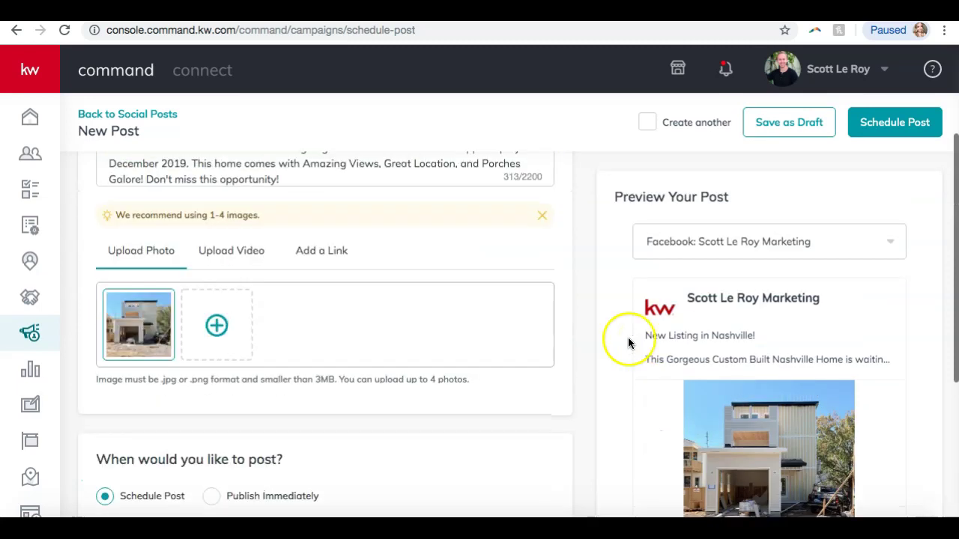
{"action": "left_click", "coordinate": [311, 264]}
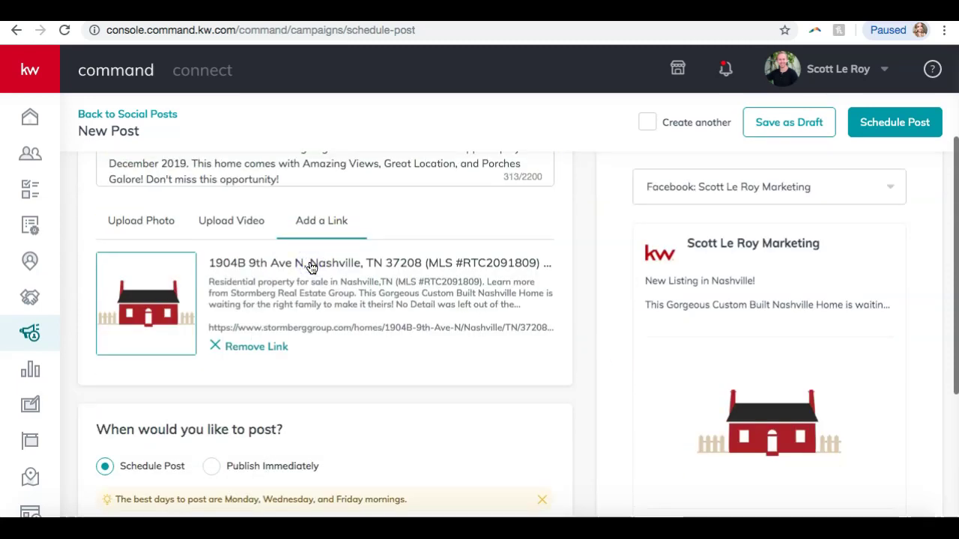
{"action": "scroll", "coordinate": [622, 330], "scroll_direction": "down", "scroll_amount": 3}
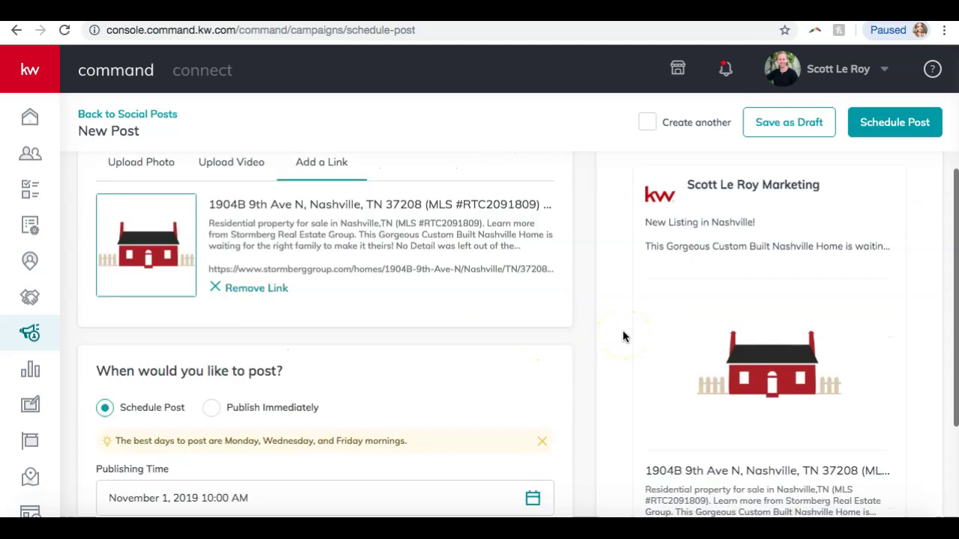
{"action": "scroll", "coordinate": [623, 331], "scroll_direction": "up", "scroll_amount": 3}
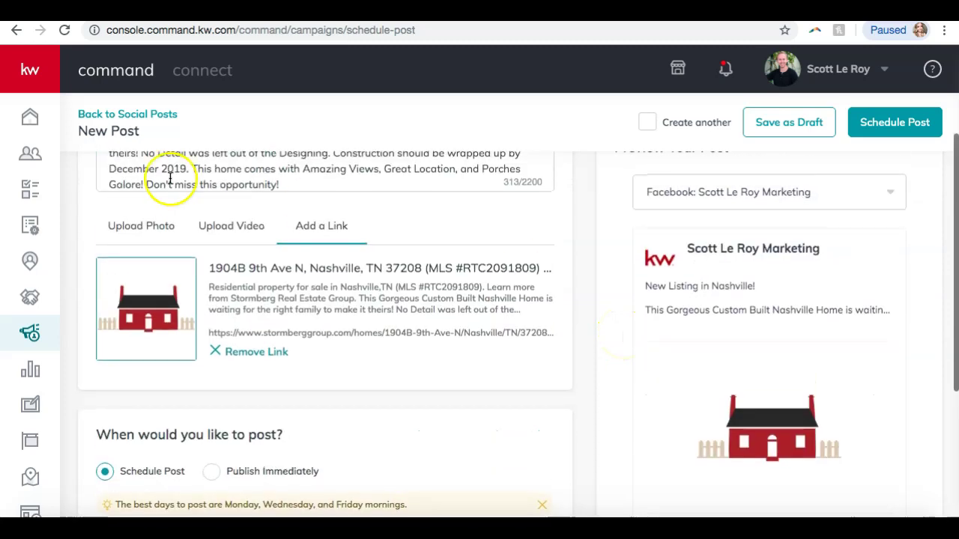
{"action": "left_click", "coordinate": [139, 225]}
{"action": "scroll", "coordinate": [291, 283], "scroll_direction": "down", "scroll_amount": 1}
{"action": "scroll", "coordinate": [291, 283], "scroll_direction": "up", "scroll_amount": 2}
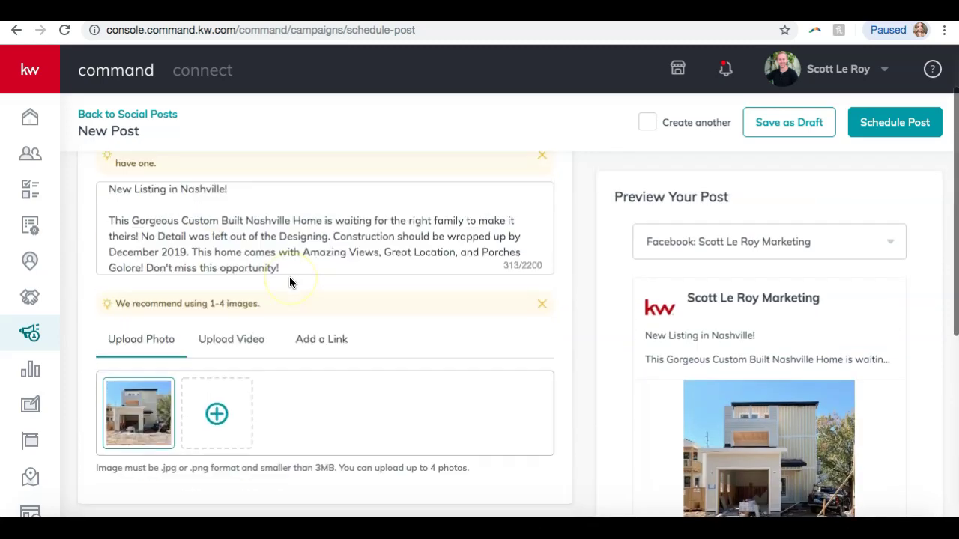
{"action": "left_click", "coordinate": [306, 350]}
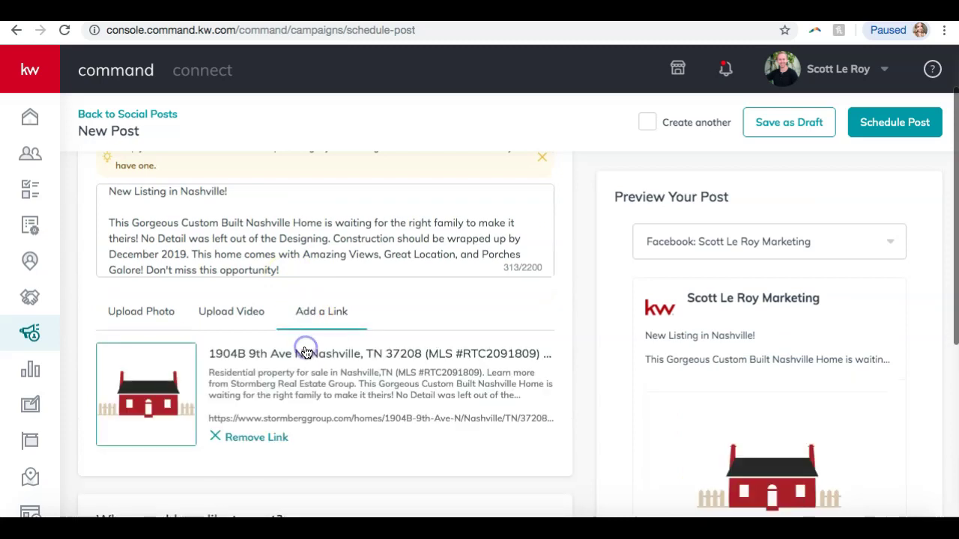
{"action": "scroll", "coordinate": [187, 345], "scroll_direction": "down", "scroll_amount": 2}
{"action": "left_click", "coordinate": [137, 215]}
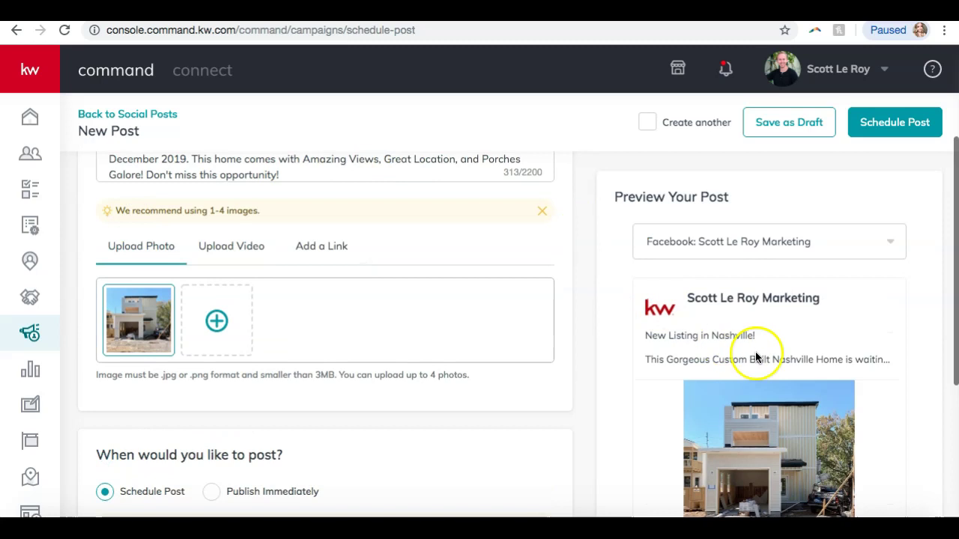
{"action": "scroll", "coordinate": [756, 357], "scroll_direction": "down", "scroll_amount": 1}
{"action": "left_click", "coordinate": [319, 227]}
{"action": "scroll", "coordinate": [317, 232], "scroll_direction": "down", "scroll_amount": 1}
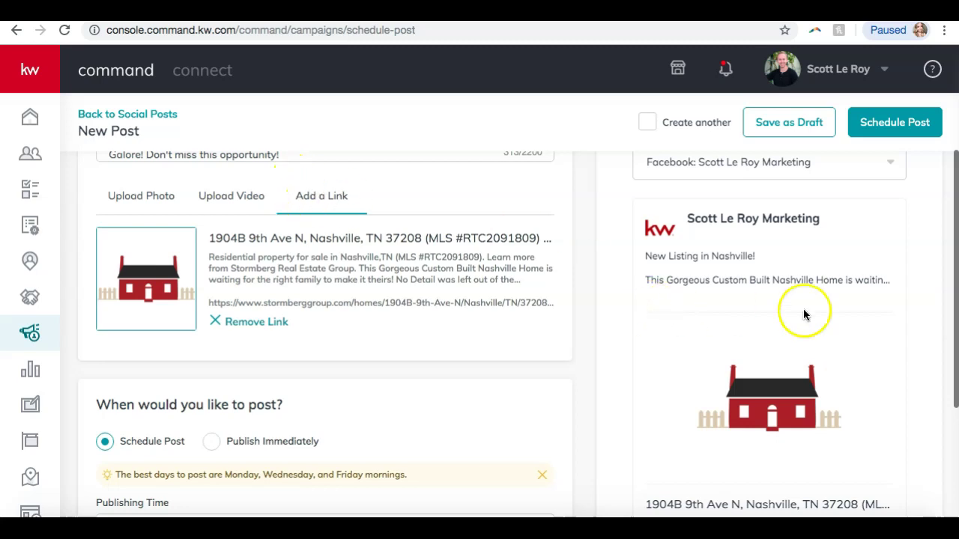
{"action": "scroll", "coordinate": [767, 300], "scroll_direction": "down", "scroll_amount": 1}
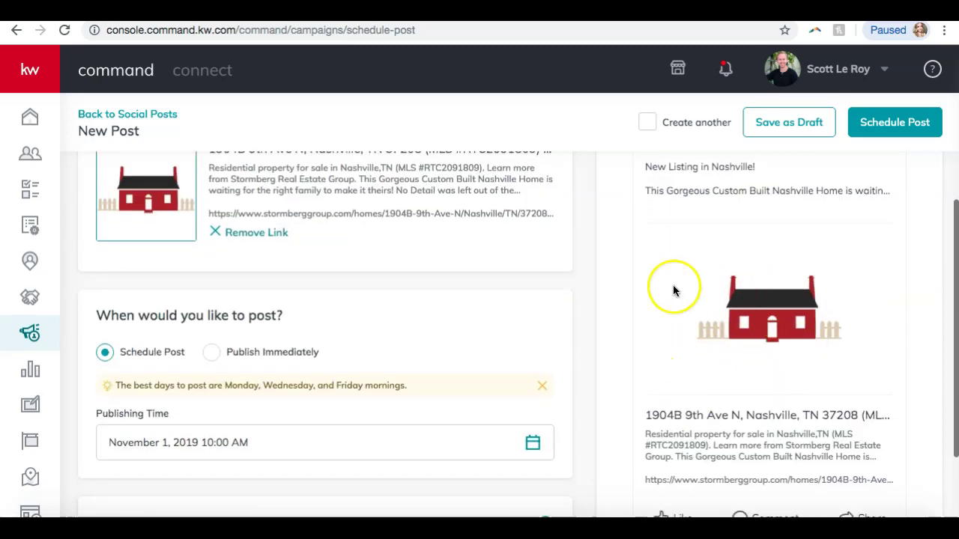
{"action": "scroll", "coordinate": [753, 316], "scroll_direction": "down", "scroll_amount": 1}
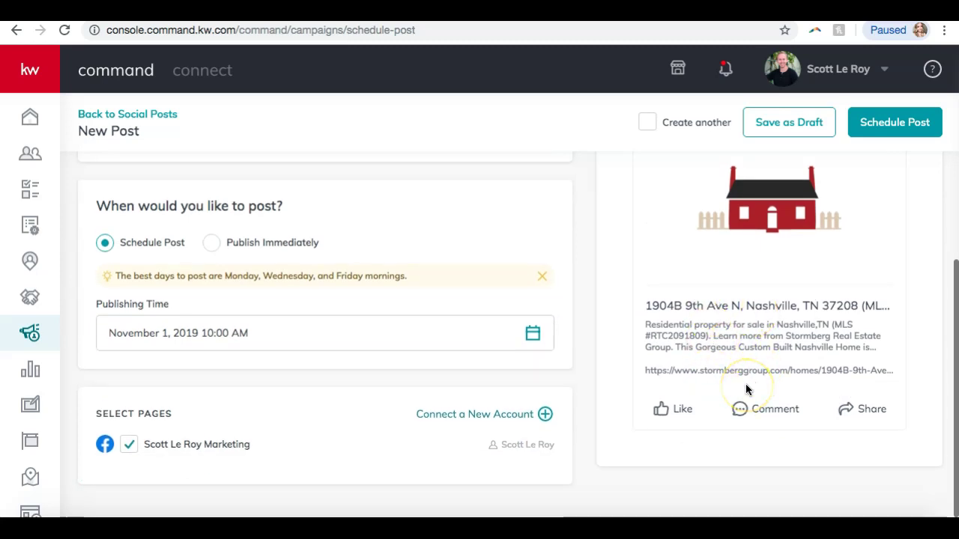
{"action": "scroll", "coordinate": [746, 389], "scroll_direction": "up", "scroll_amount": 2}
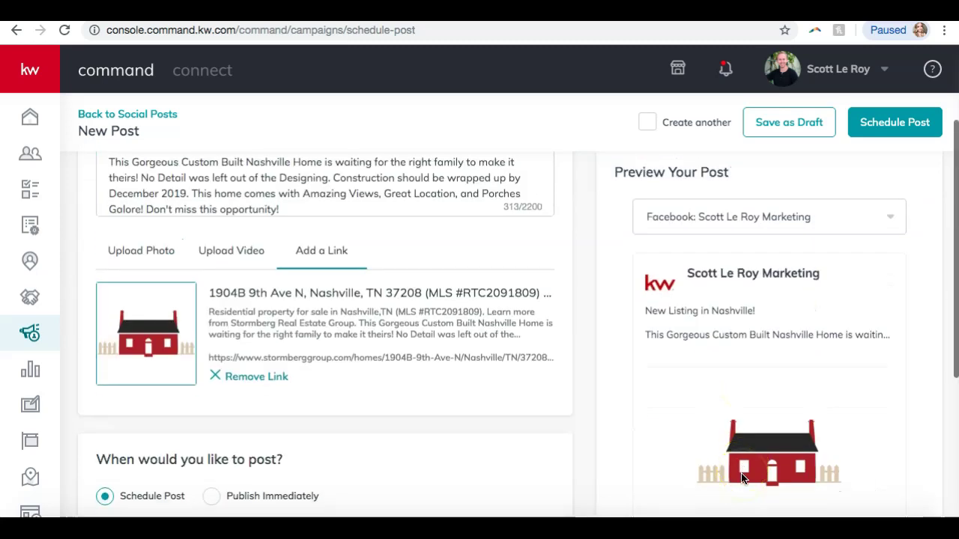
{"action": "scroll", "coordinate": [768, 317], "scroll_direction": "down", "scroll_amount": 1}
{"action": "scroll", "coordinate": [765, 340], "scroll_direction": "up", "scroll_amount": 2}
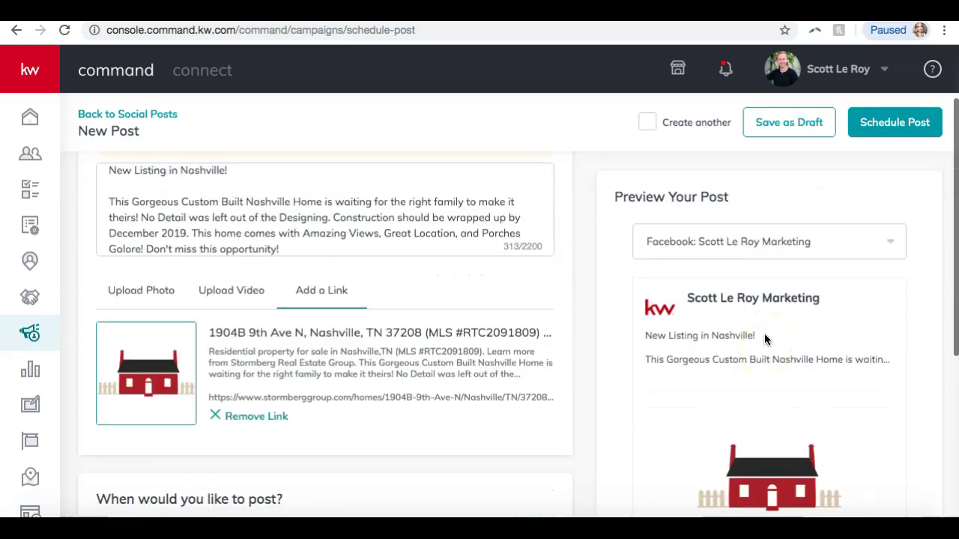
{"action": "left_click", "coordinate": [137, 291]}
{"action": "scroll", "coordinate": [278, 332], "scroll_direction": "down", "scroll_amount": 2}
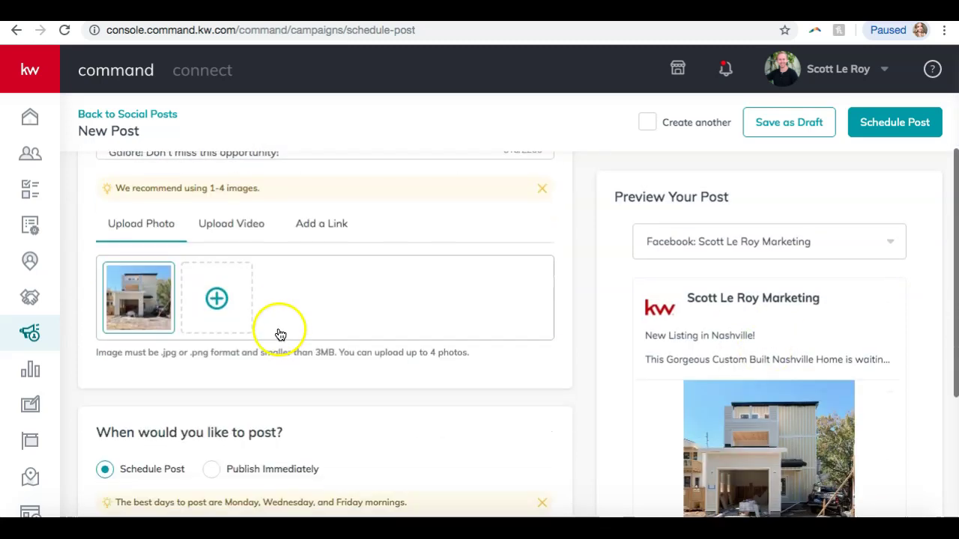
{"action": "scroll", "coordinate": [812, 362], "scroll_direction": "down", "scroll_amount": 2}
{"action": "scroll", "coordinate": [812, 362], "scroll_direction": "down", "scroll_amount": 1}
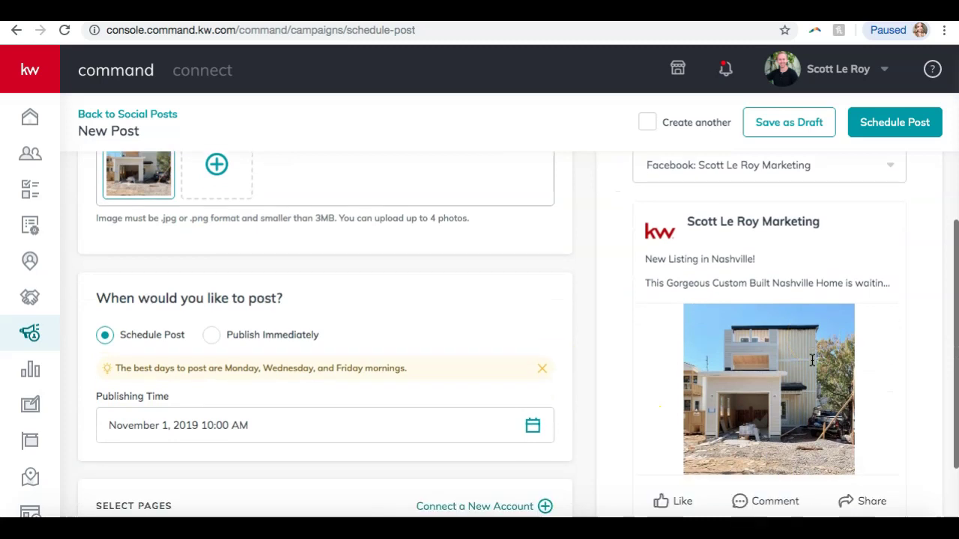
{"action": "scroll", "coordinate": [812, 362], "scroll_direction": "down", "scroll_amount": 2}
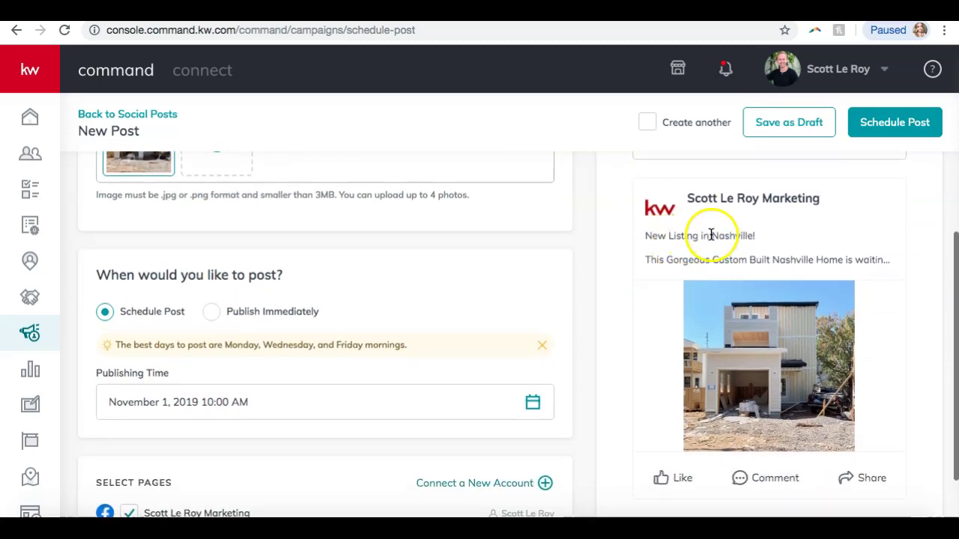
{"action": "scroll", "coordinate": [759, 343], "scroll_direction": "down", "scroll_amount": 4}
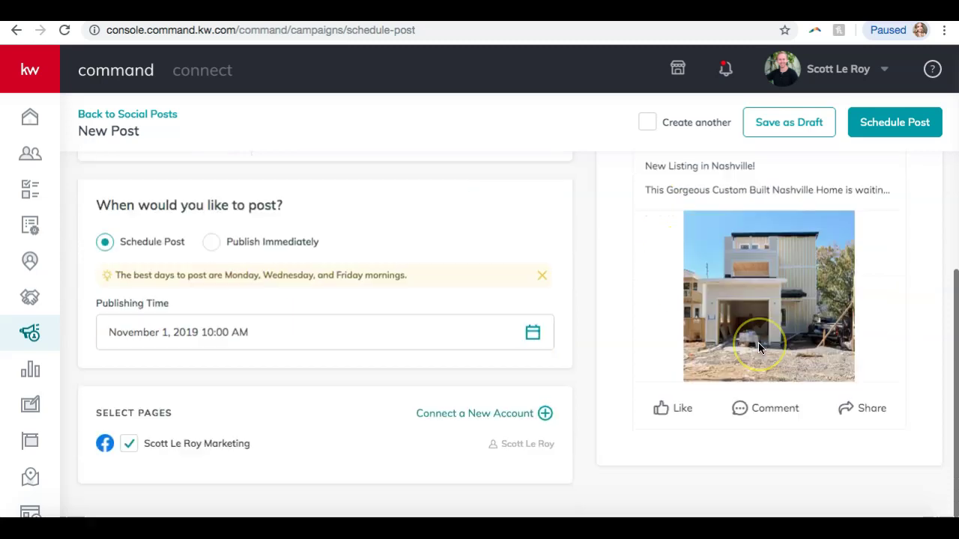
{"action": "scroll", "coordinate": [758, 343], "scroll_direction": "up", "scroll_amount": 10}
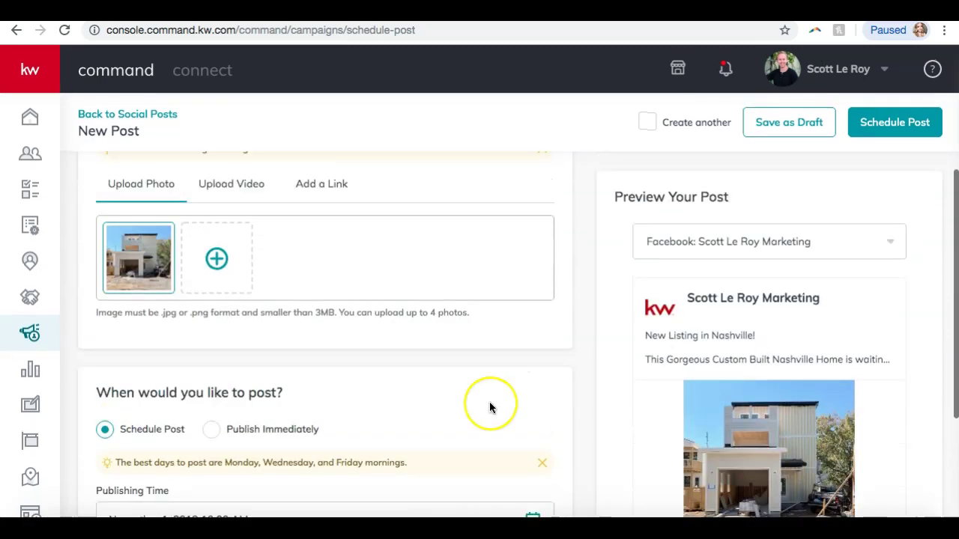
{"action": "scroll", "coordinate": [490, 407], "scroll_direction": "down", "scroll_amount": 10}
{"action": "scroll", "coordinate": [489, 404], "scroll_direction": "up", "scroll_amount": 9}
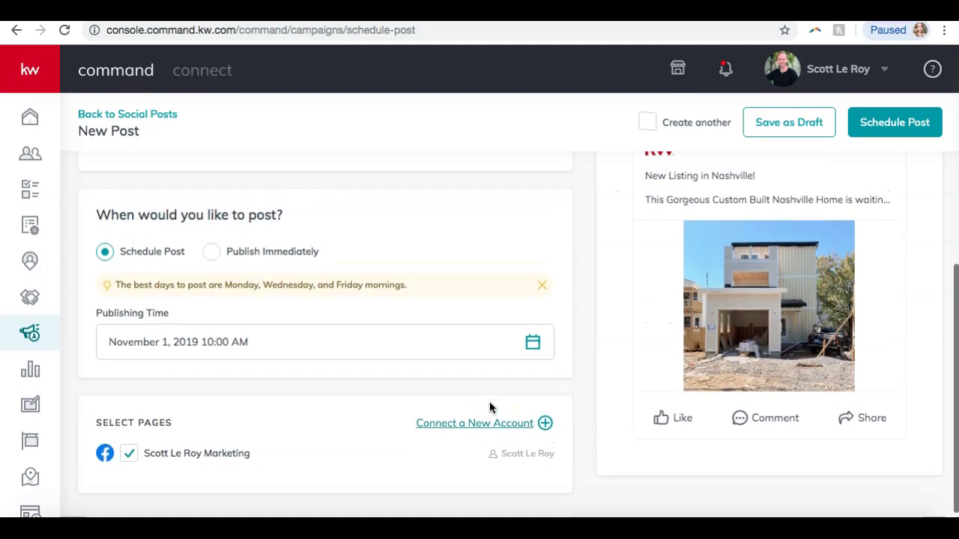
Add a new line after the description with the contact text
{"action": "left_click", "coordinate": [305, 244]}
{"action": "key", "text": "Return"}
{"action": "key", "text": "Return"}
{"action": "type", "text": "Contact today"}
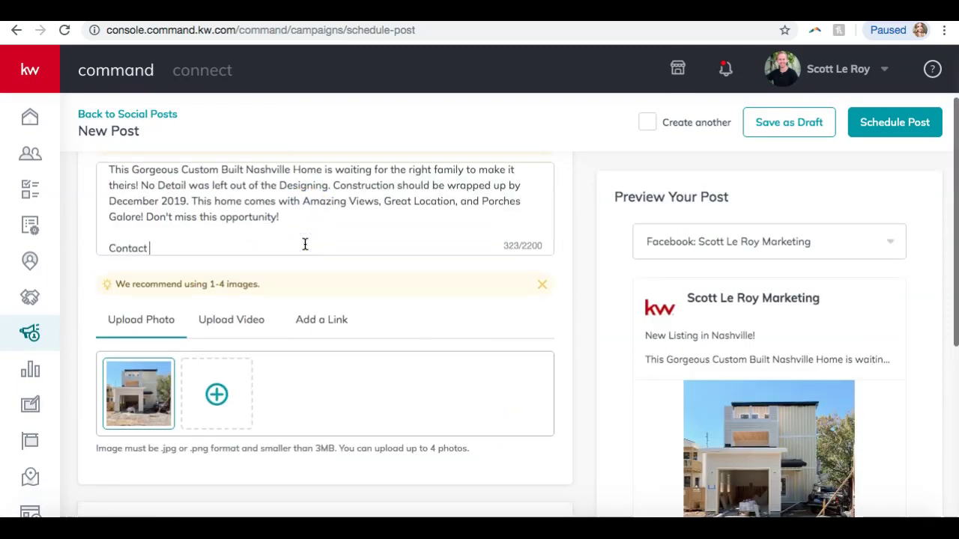
{"action": "key", "text": "BackSpace"}
{"action": "key", "text": "BackSpace"}
{"action": "key", "text": "BackSpace"}
{"action": "key", "text": "BackSpace"}
{"action": "key", "text": "BackSpace"}
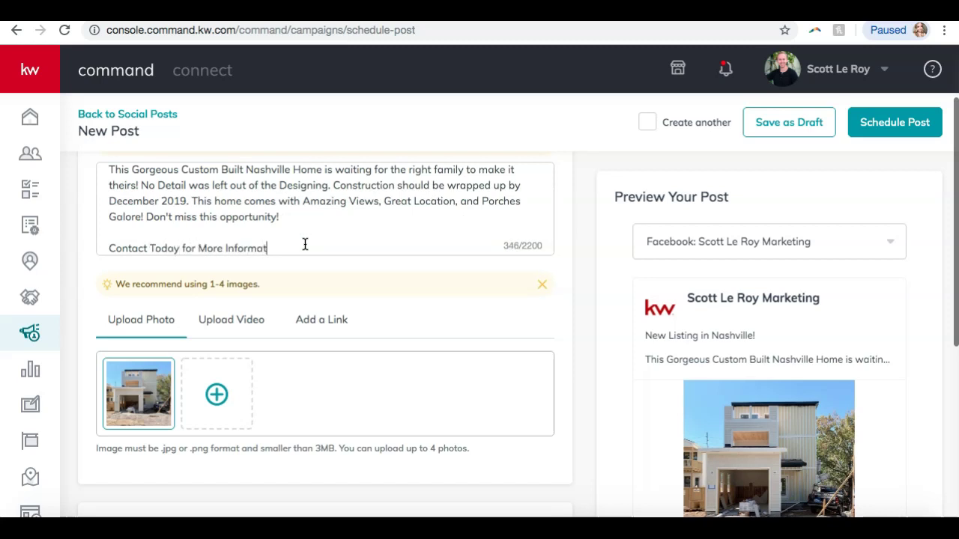
Paste the listing page's web address at the end of the post
{"action": "key", "text": "ctrl+Tab"}
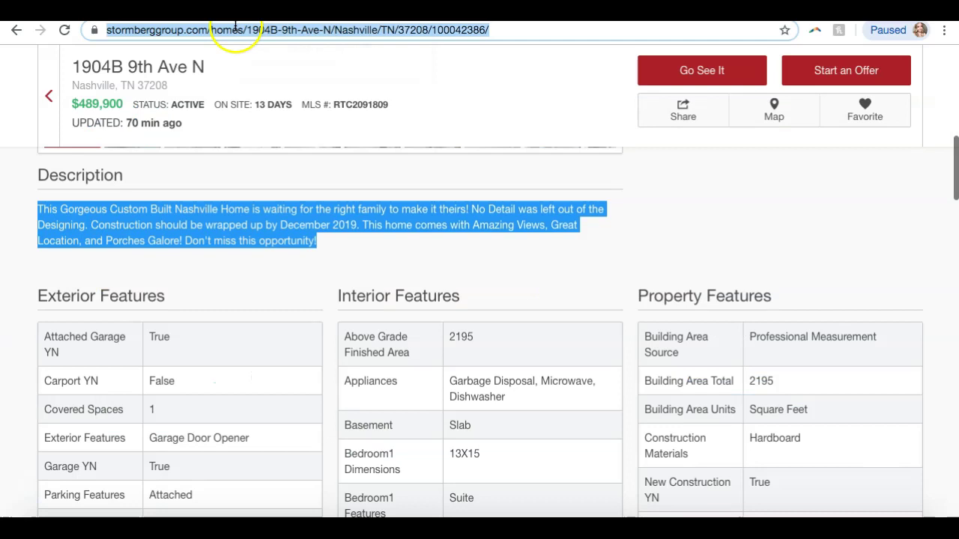
{"action": "key", "text": "ctrl+c"}
{"action": "key", "text": "ctrl+shift+Tab"}
{"action": "key", "text": "ctrl+v"}
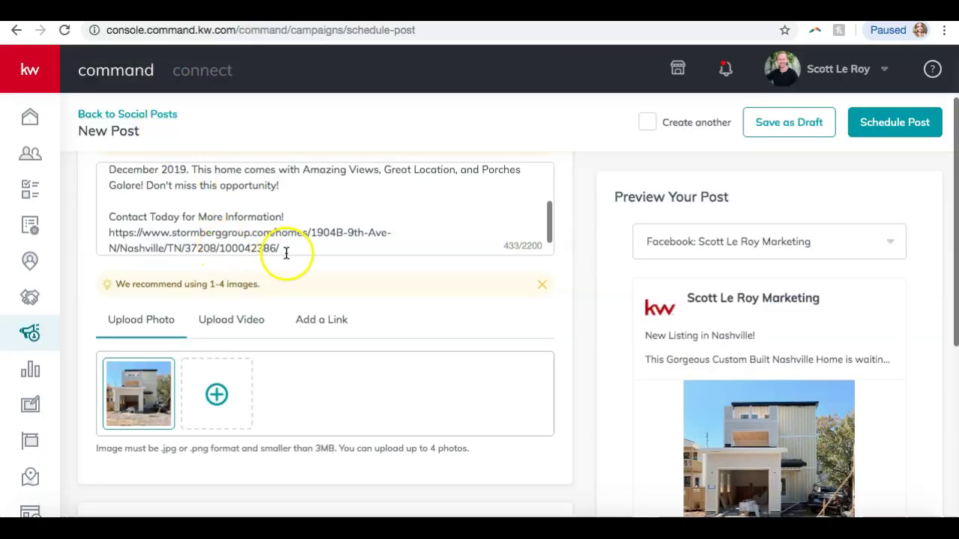
{"action": "scroll", "coordinate": [728, 349], "scroll_direction": "down", "scroll_amount": 2}
{"action": "scroll", "coordinate": [727, 351], "scroll_direction": "up", "scroll_amount": 2}
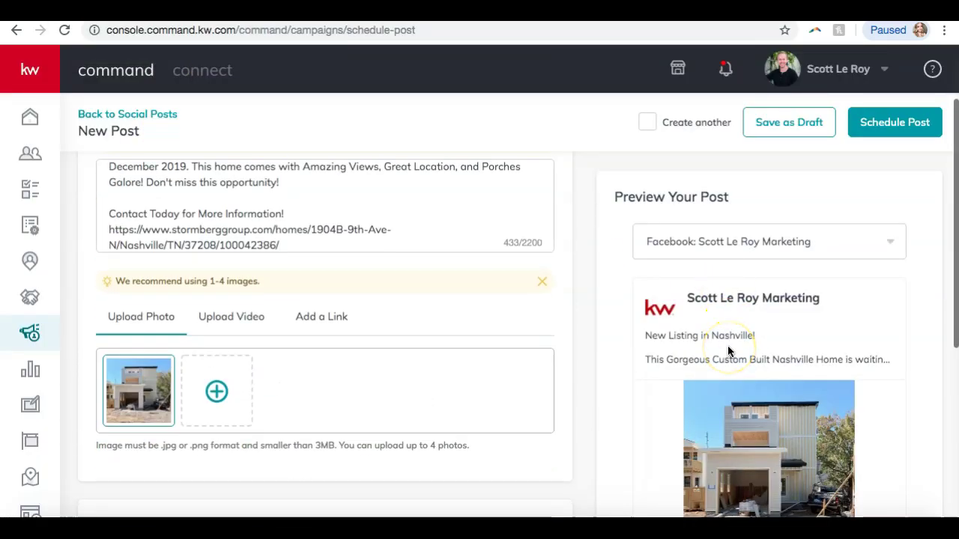
{"action": "mouse_move", "coordinate": [163, 400]}
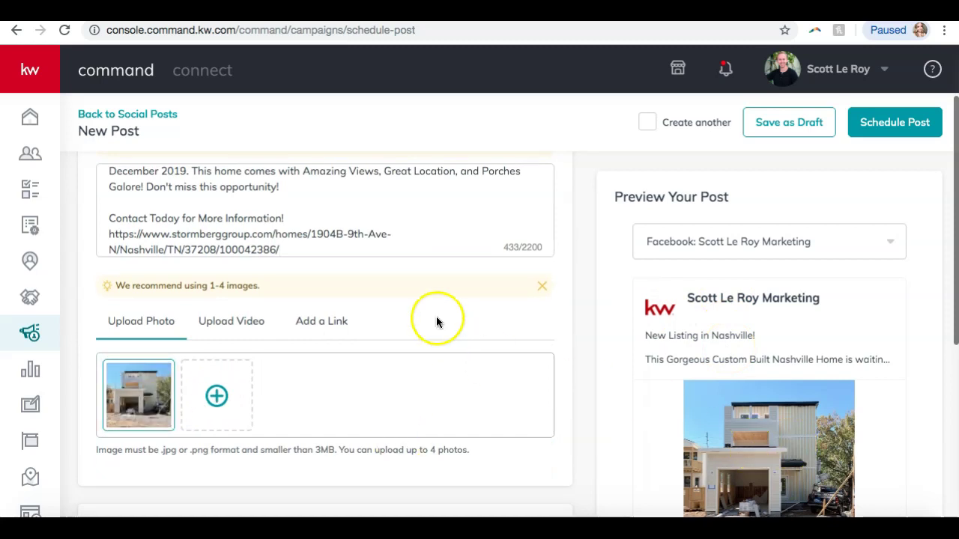
{"action": "scroll", "coordinate": [379, 245], "scroll_direction": "down", "scroll_amount": 1}
{"action": "scroll", "coordinate": [640, 299], "scroll_direction": "down", "scroll_amount": 3}
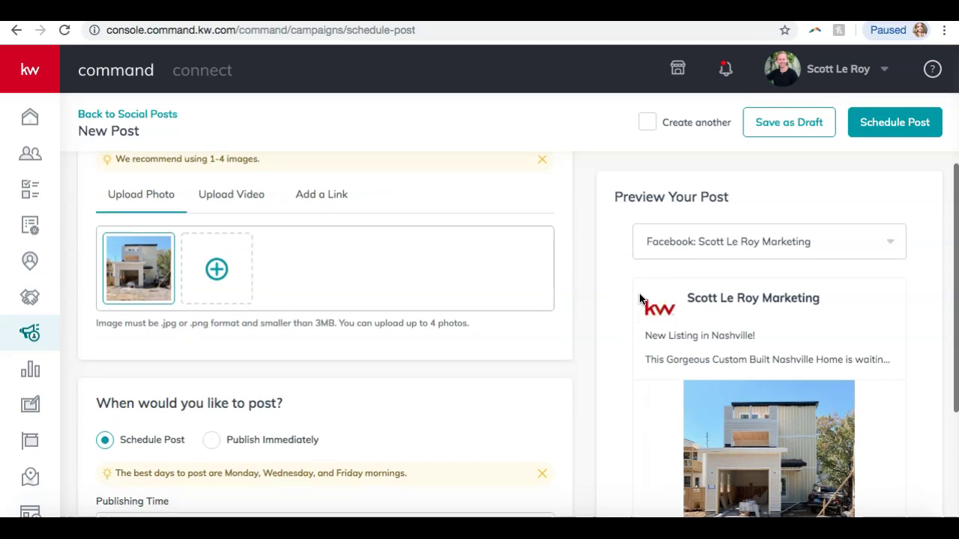
{"action": "scroll", "coordinate": [639, 299], "scroll_direction": "down", "scroll_amount": 5}
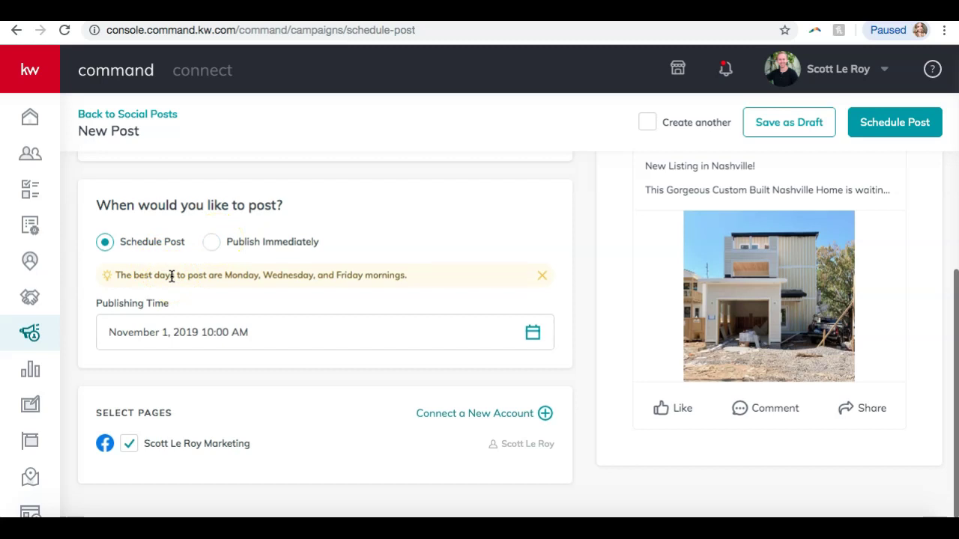
Set the publishing date to November 1, 2019
{"action": "left_click", "coordinate": [533, 332]}
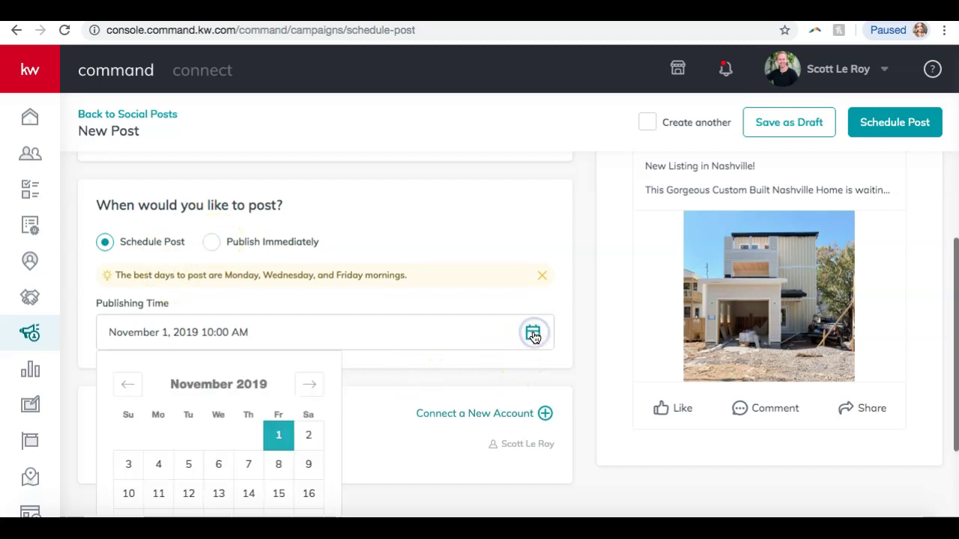
{"action": "scroll", "coordinate": [533, 336], "scroll_direction": "down", "scroll_amount": 2}
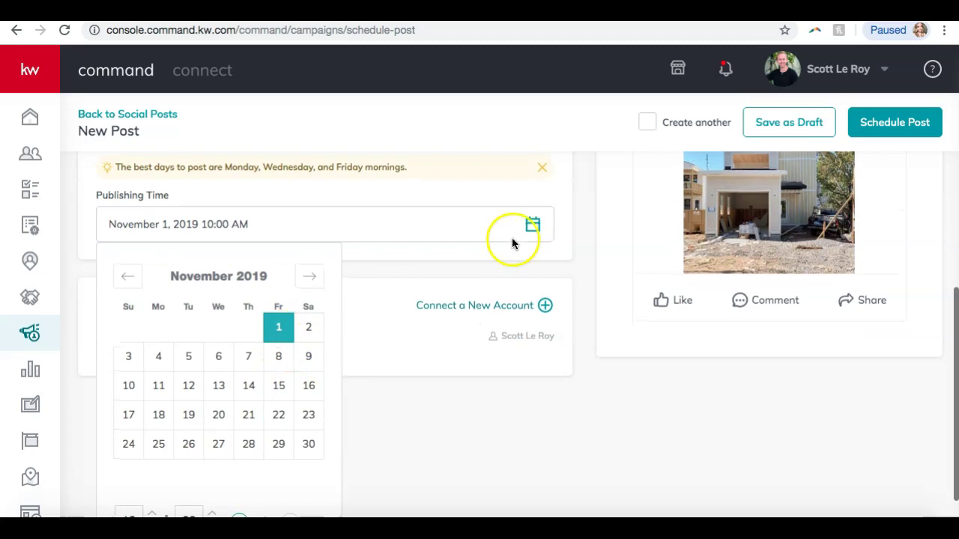
{"action": "scroll", "coordinate": [327, 337], "scroll_direction": "down", "scroll_amount": 1}
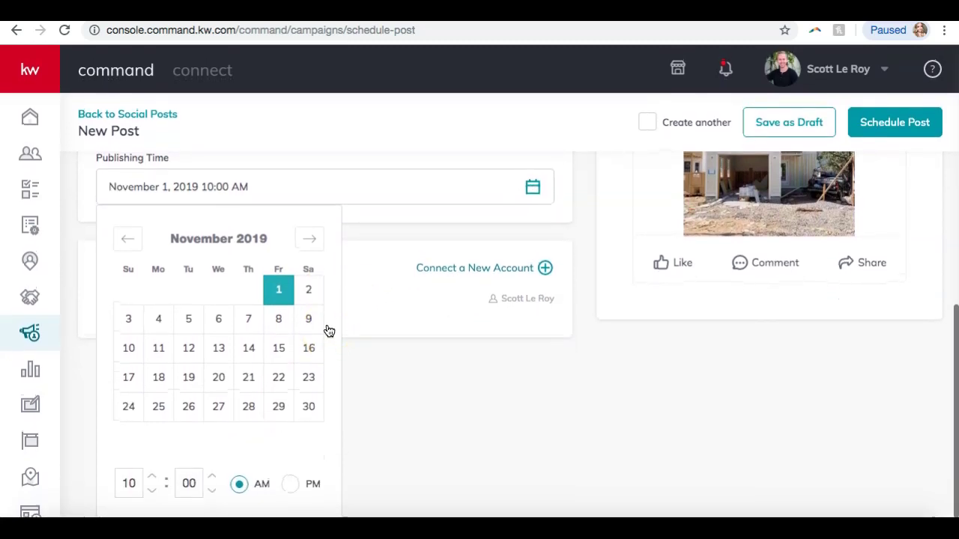
{"action": "left_click", "coordinate": [308, 292]}
{"action": "left_click", "coordinate": [282, 291]}
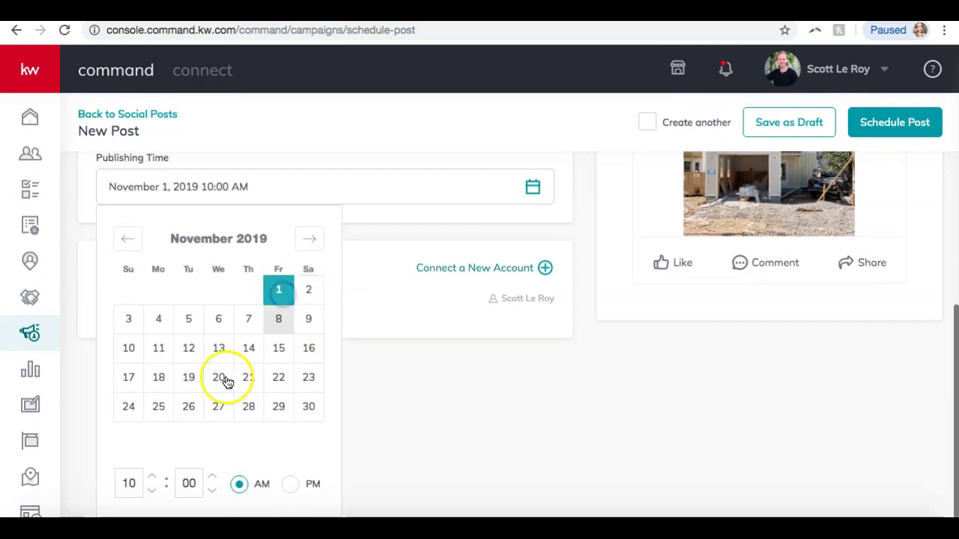
Set the publishing time to 10:30 AM
{"action": "left_click", "coordinate": [214, 476]}
{"action": "left_click", "coordinate": [211, 490]}
{"action": "double_click", "coordinate": [192, 482]}
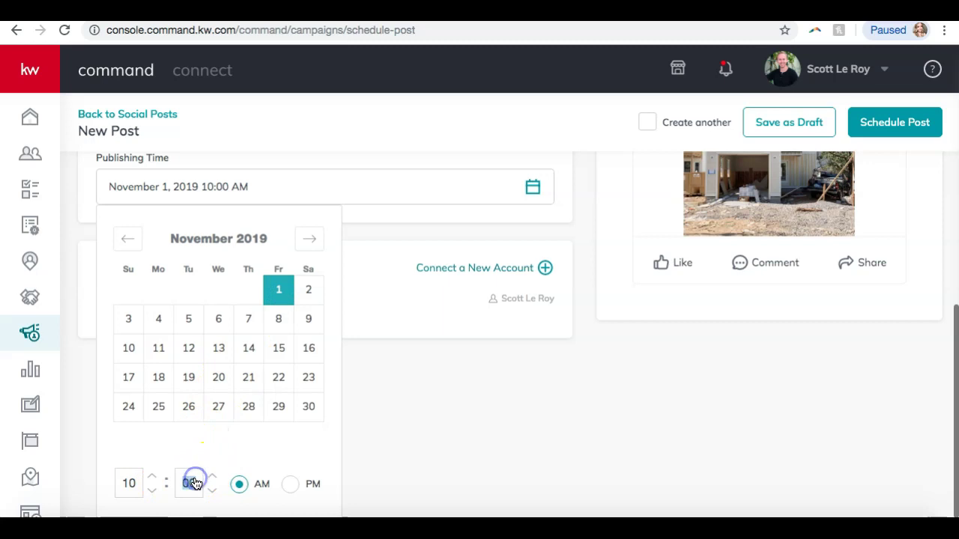
{"action": "left_click", "coordinate": [328, 463]}
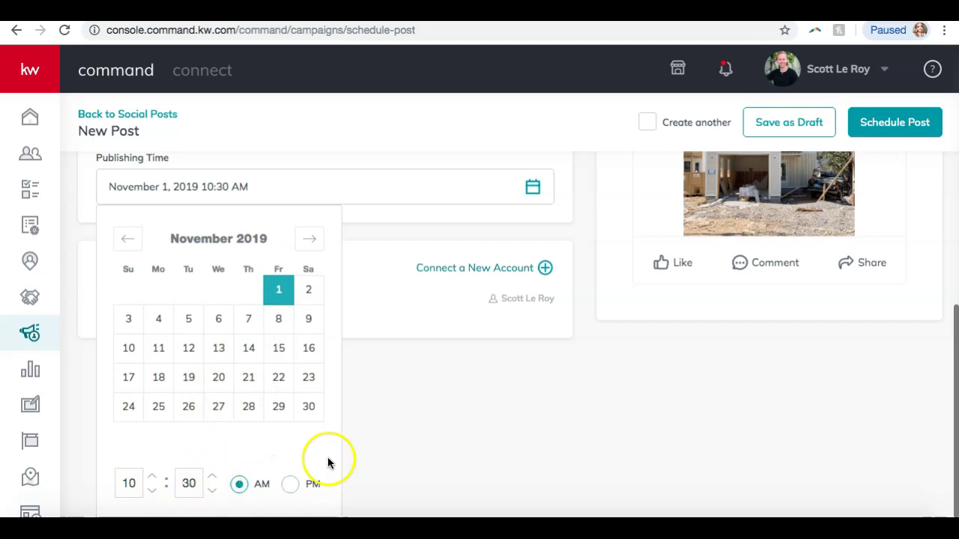
{"action": "scroll", "coordinate": [220, 448], "scroll_direction": "down", "scroll_amount": 1}
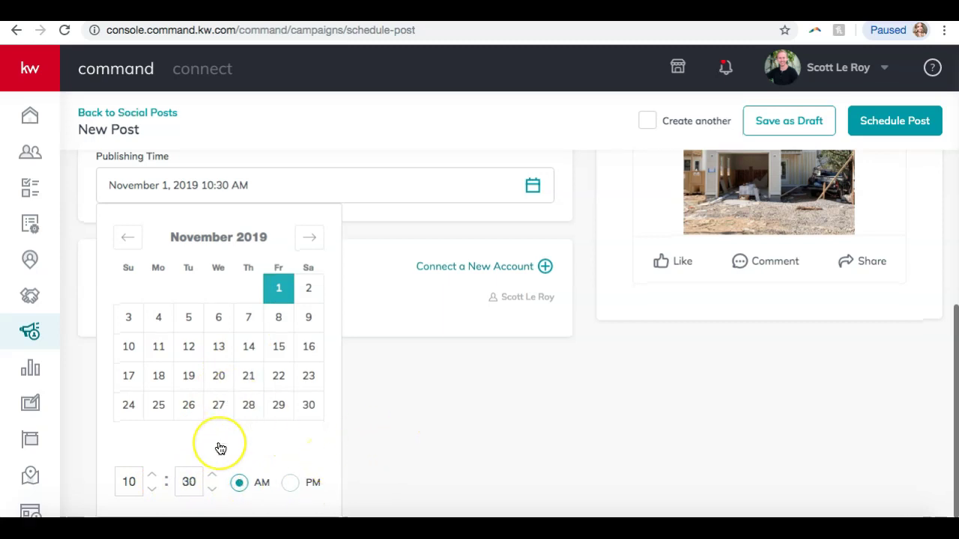
{"action": "left_click", "coordinate": [402, 395]}
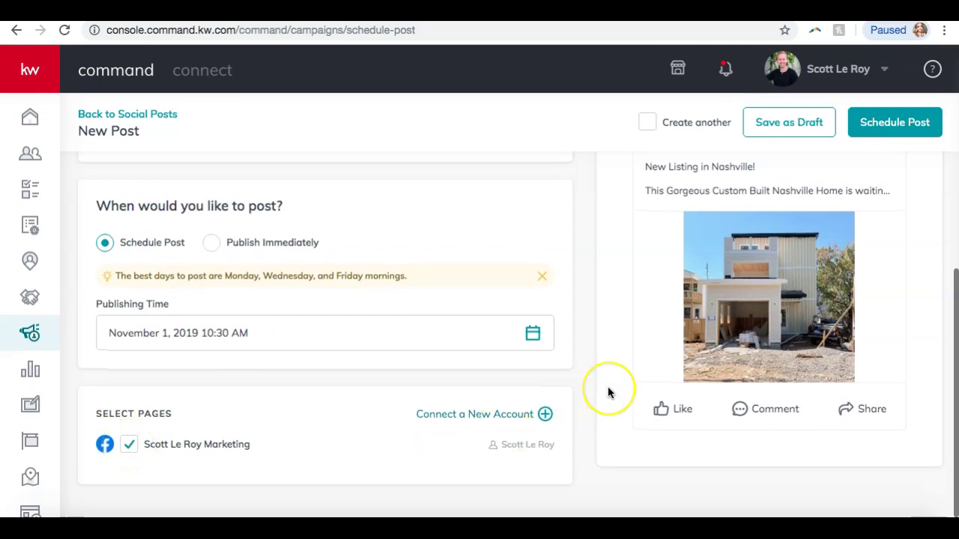
{"action": "scroll", "coordinate": [608, 390], "scroll_direction": "up", "scroll_amount": 3}
{"action": "scroll", "coordinate": [608, 392], "scroll_direction": "up", "scroll_amount": 3}
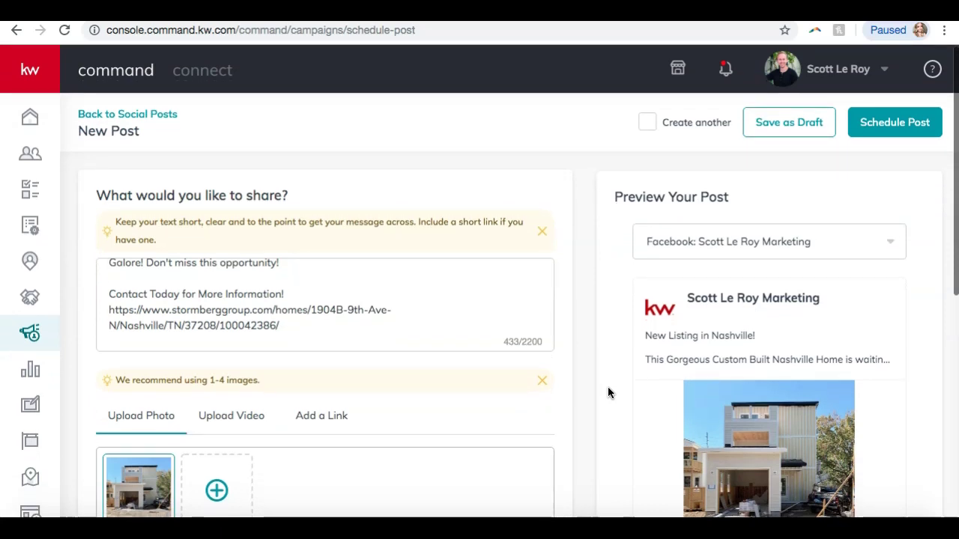
Schedule the post and confirm it for Friday, November 1 at 10:30 am on Facebook
{"action": "left_click", "coordinate": [879, 126]}
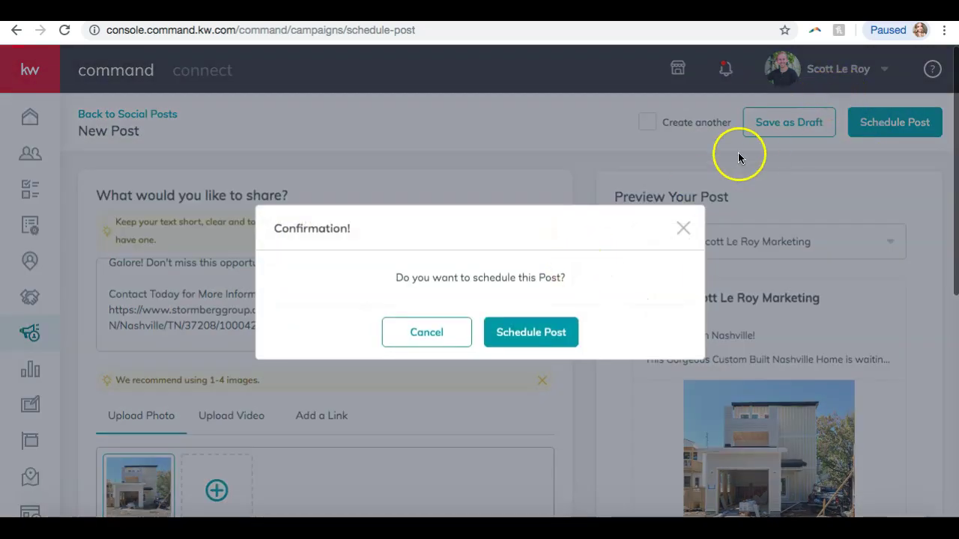
{"action": "left_click", "coordinate": [531, 333]}
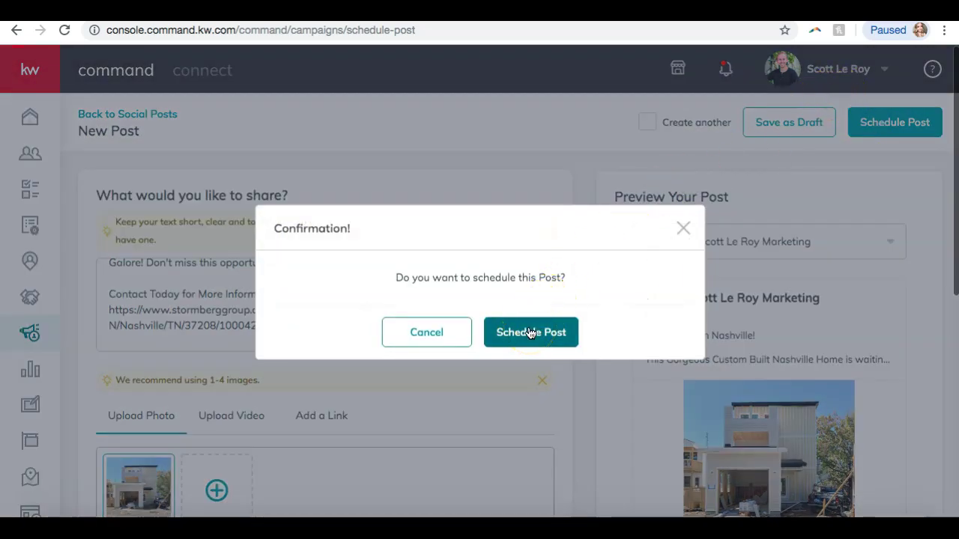
{"action": "left_click", "coordinate": [531, 332]}
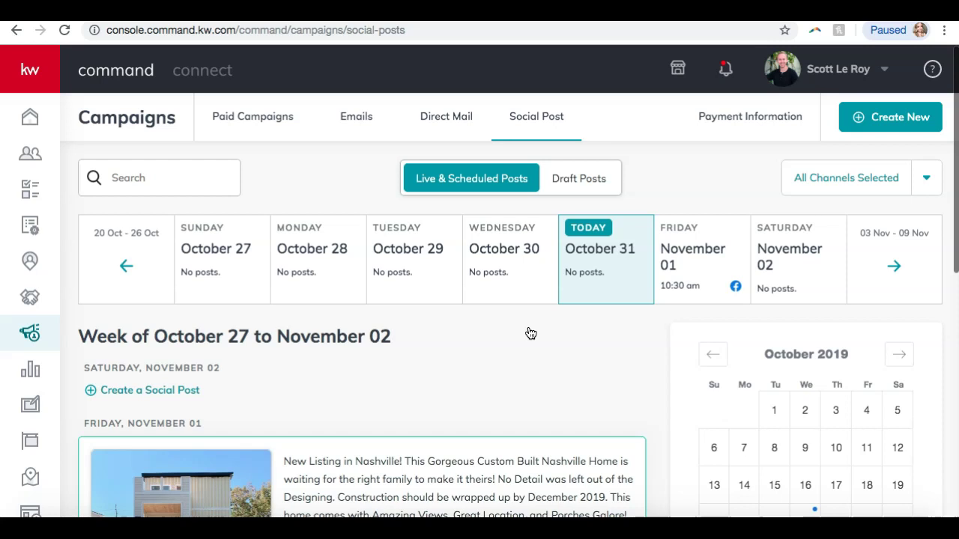
{"action": "scroll", "coordinate": [530, 333], "scroll_direction": "down", "scroll_amount": 3}
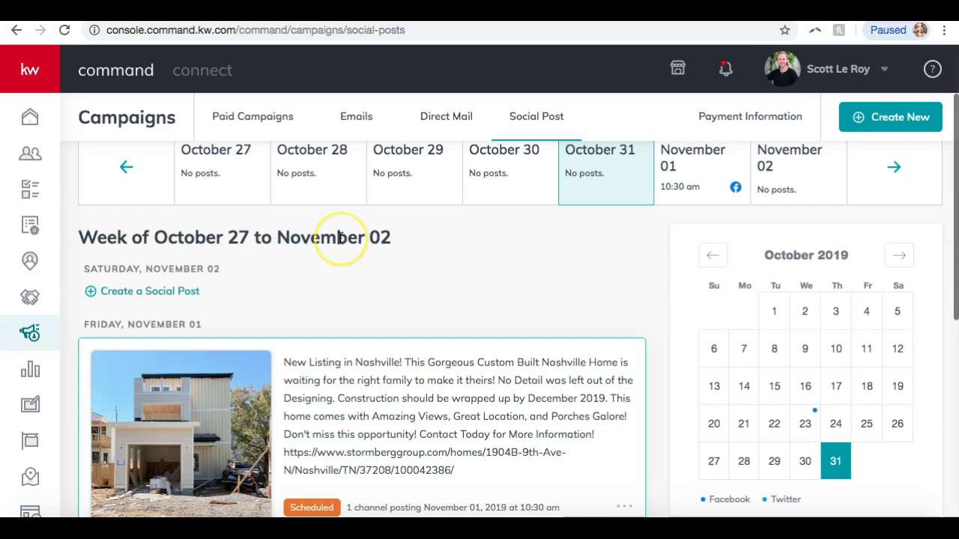
{"action": "scroll", "coordinate": [340, 237], "scroll_direction": "down", "scroll_amount": 3}
{"action": "scroll", "coordinate": [341, 238], "scroll_direction": "down", "scroll_amount": 5}
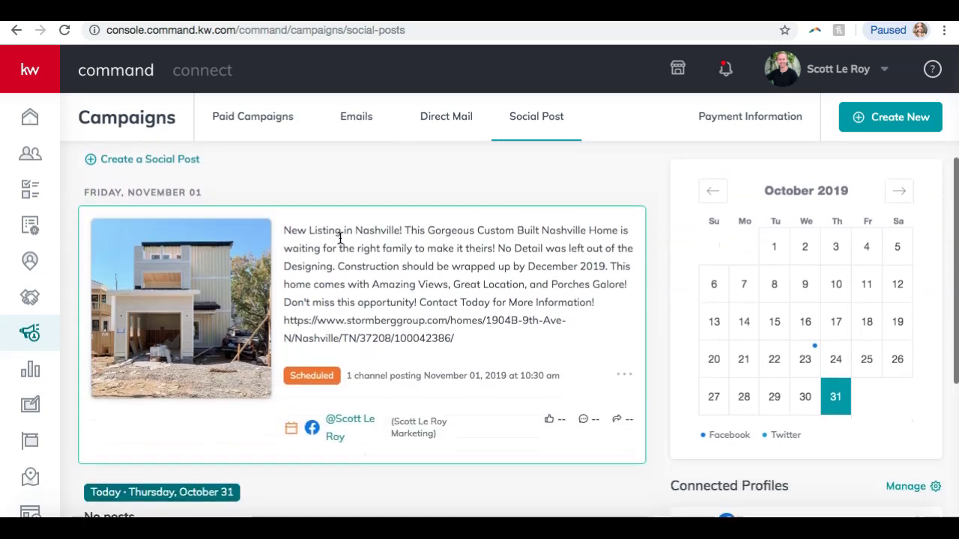
{"action": "scroll", "coordinate": [340, 238], "scroll_direction": "up", "scroll_amount": 4}
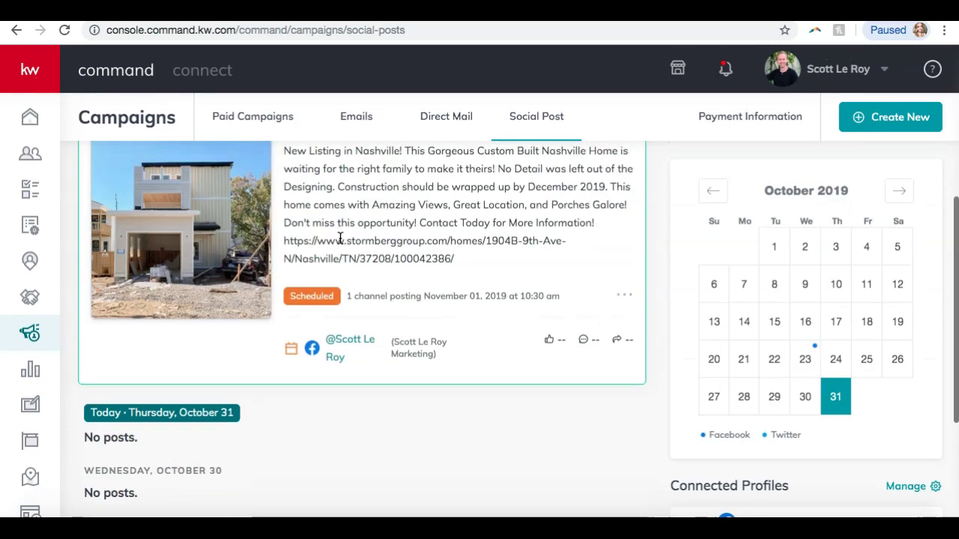
{"action": "scroll", "coordinate": [341, 238], "scroll_direction": "up", "scroll_amount": 2}
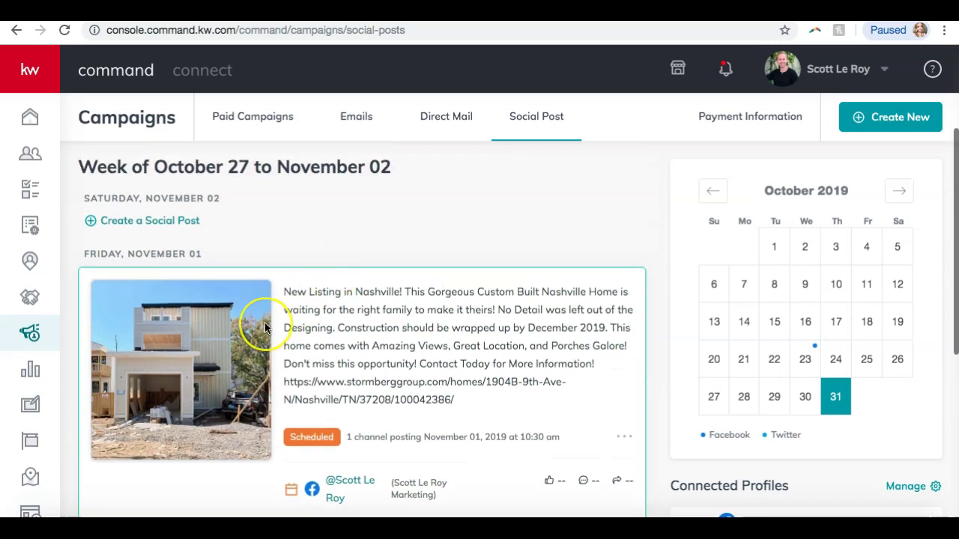
{"action": "scroll", "coordinate": [262, 324], "scroll_direction": "down", "scroll_amount": 2}
{"action": "scroll", "coordinate": [266, 327], "scroll_direction": "up", "scroll_amount": 1}
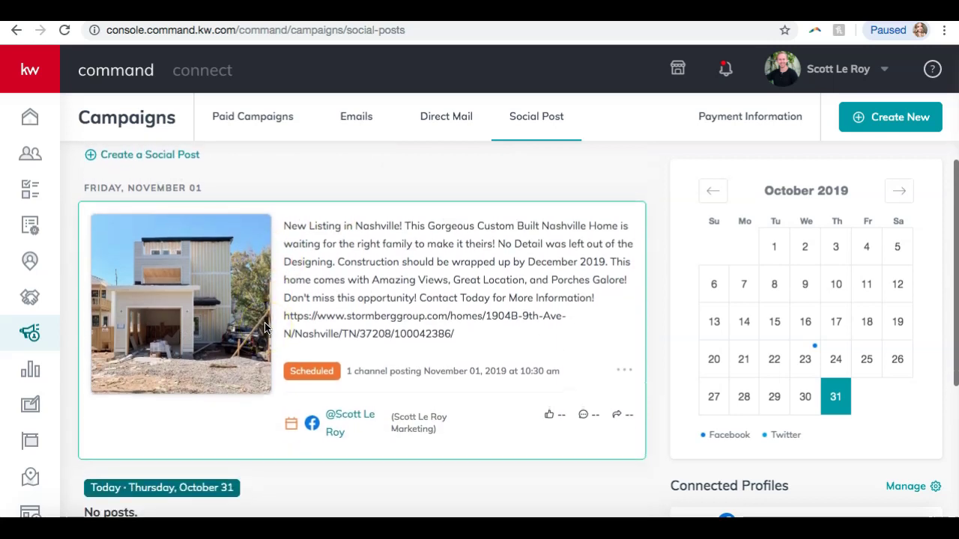
{"action": "scroll", "coordinate": [265, 327], "scroll_direction": "down", "scroll_amount": 4}
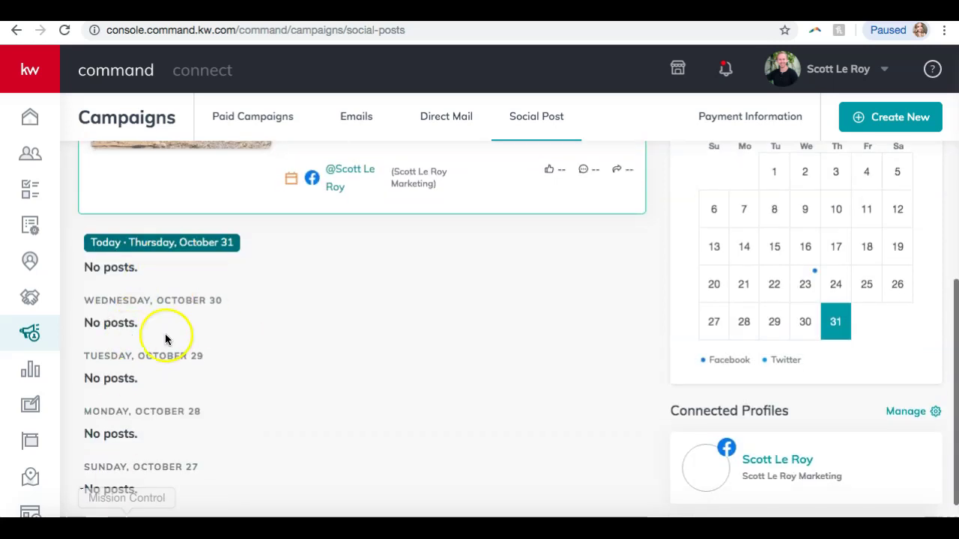
{"action": "scroll", "coordinate": [128, 424], "scroll_direction": "up", "scroll_amount": 3}
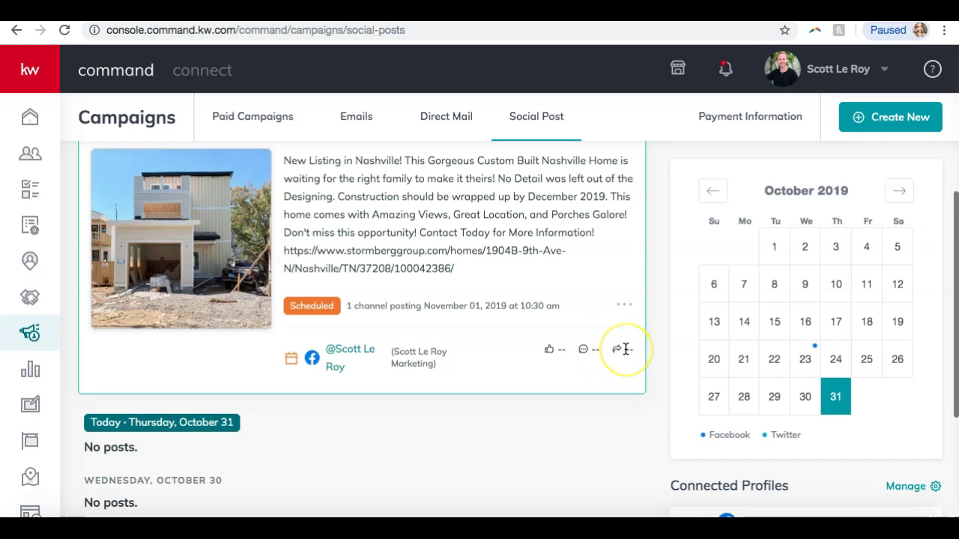
{"action": "scroll", "coordinate": [626, 349], "scroll_direction": "up", "scroll_amount": 1}
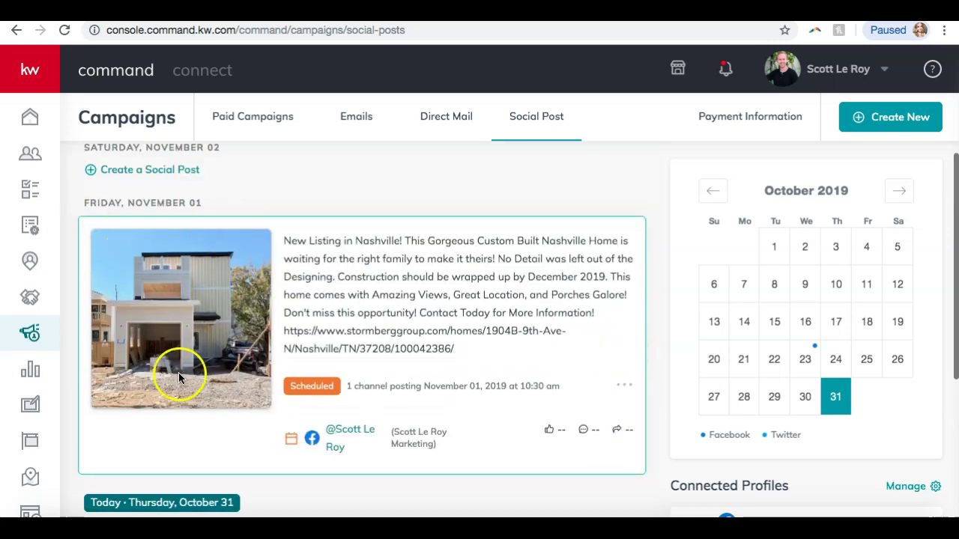
{"action": "scroll", "coordinate": [341, 281], "scroll_direction": "down", "scroll_amount": 3}
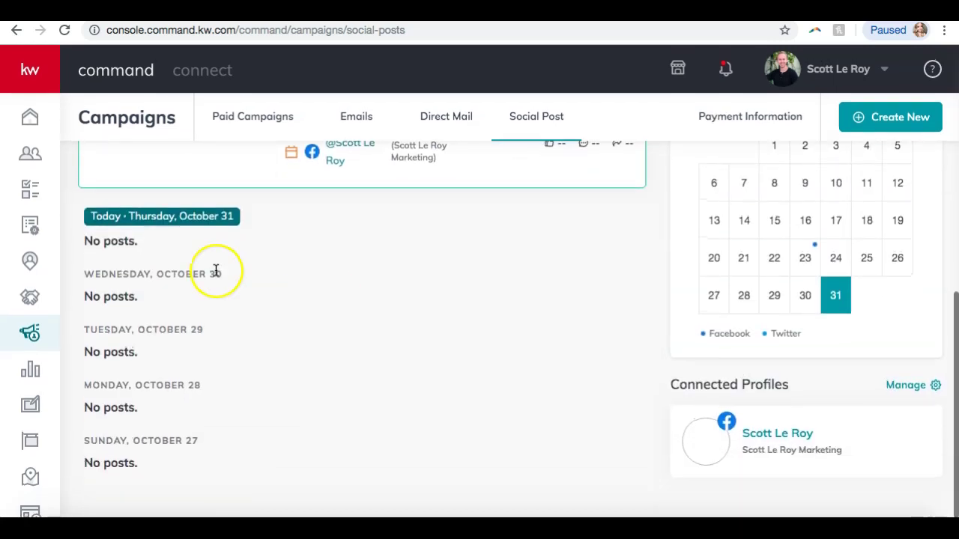
{"action": "scroll", "coordinate": [214, 270], "scroll_direction": "up", "scroll_amount": 3}
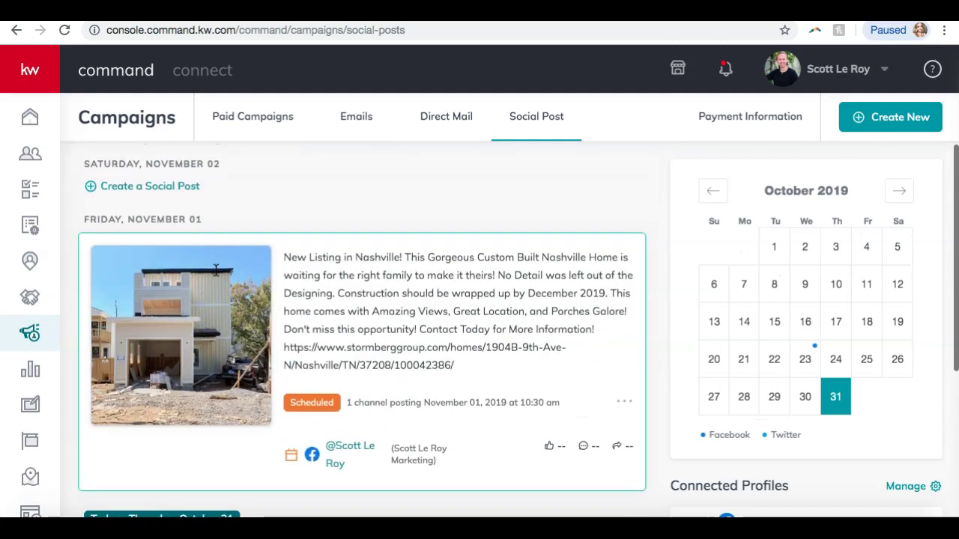
Delete the November 1 Nashville listing post and confirm the deletion
{"action": "left_click", "coordinate": [627, 405]}
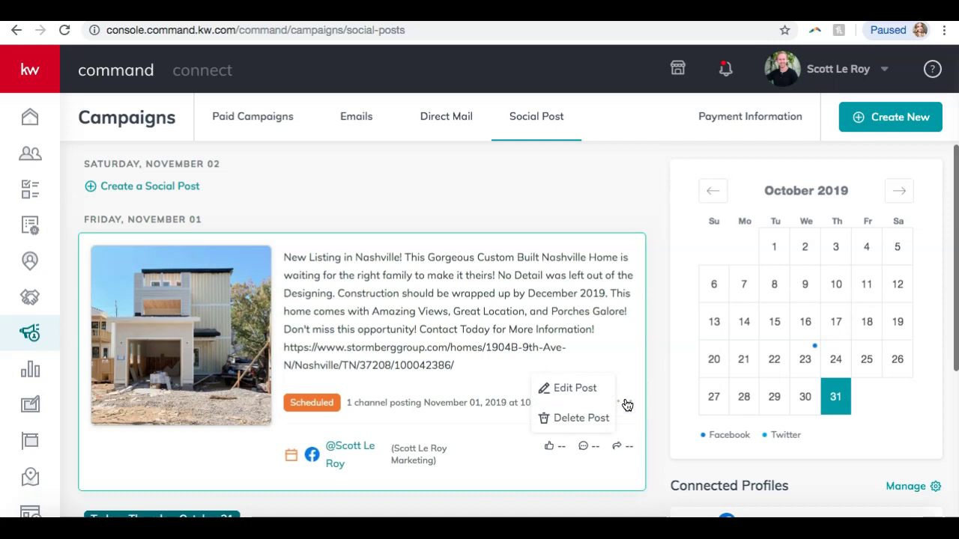
{"action": "left_click", "coordinate": [589, 391]}
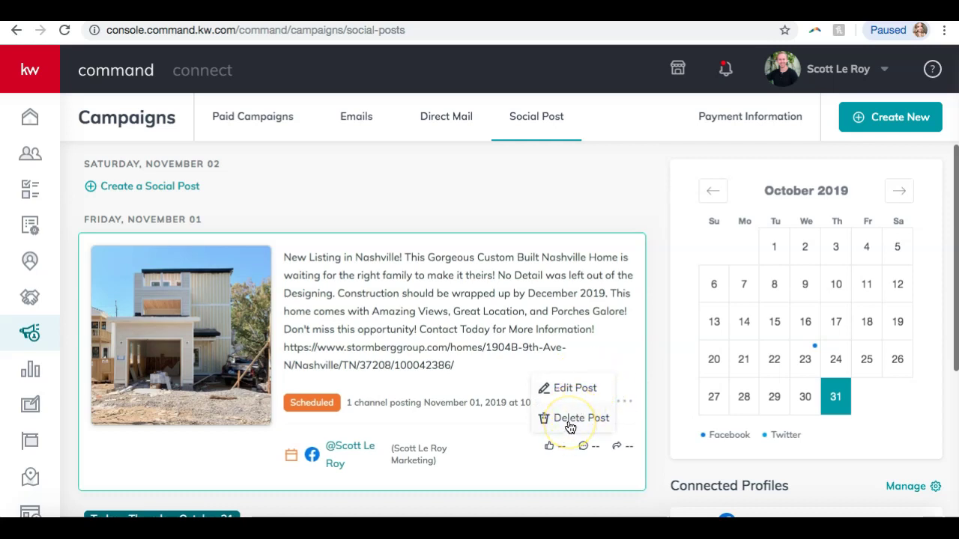
{"action": "left_click", "coordinate": [570, 424]}
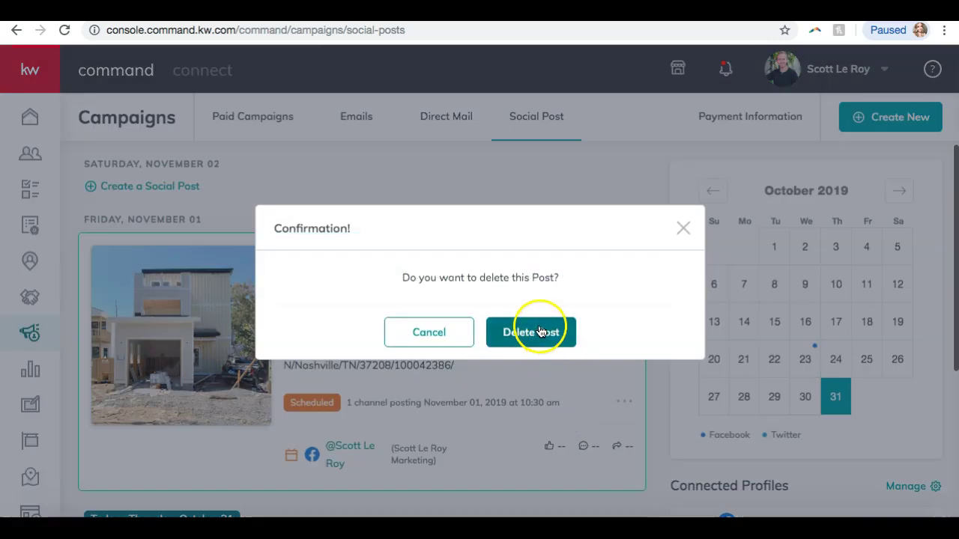
{"action": "left_click", "coordinate": [539, 332]}
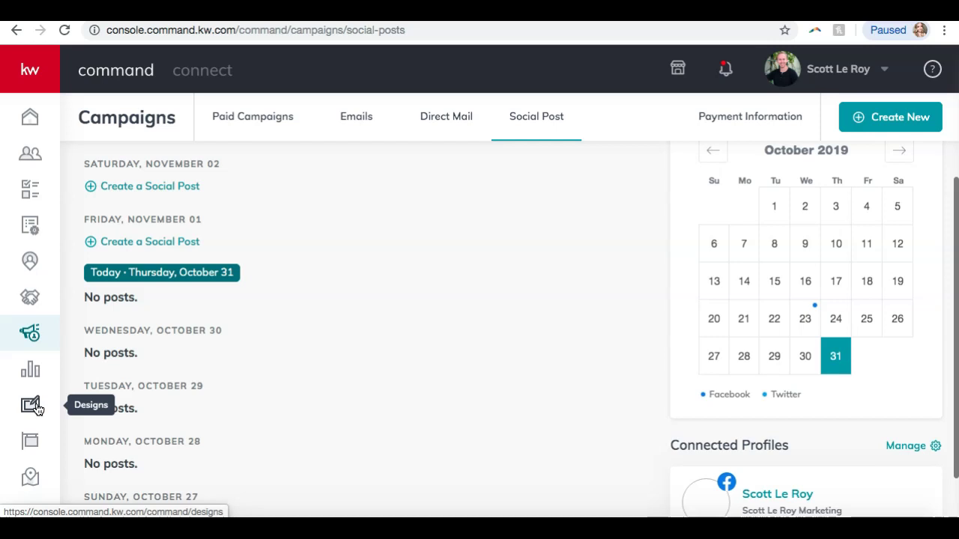
Open the Designs template library
{"action": "left_click", "coordinate": [35, 408]}
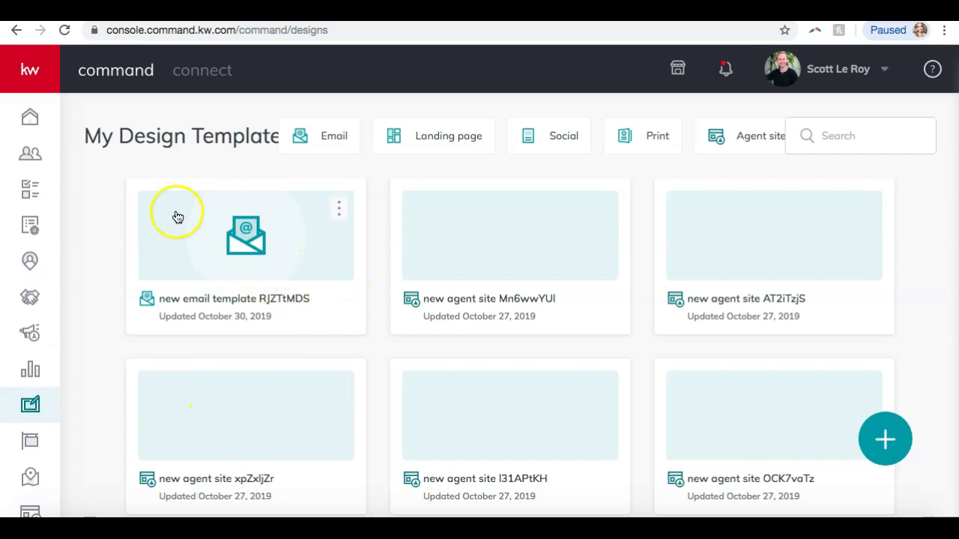
{"action": "scroll", "coordinate": [106, 202], "scroll_direction": "down", "scroll_amount": 3}
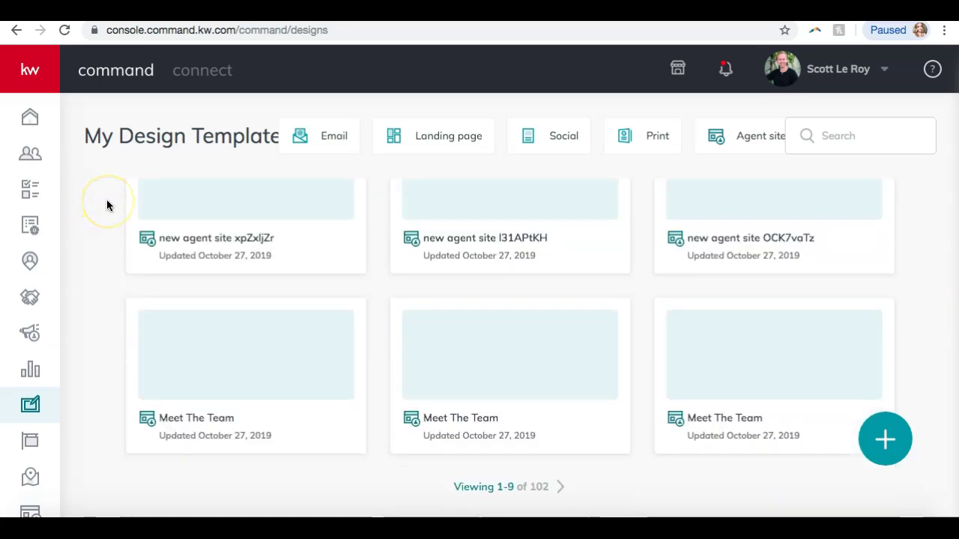
{"action": "scroll", "coordinate": [186, 253], "scroll_direction": "up", "scroll_amount": 3}
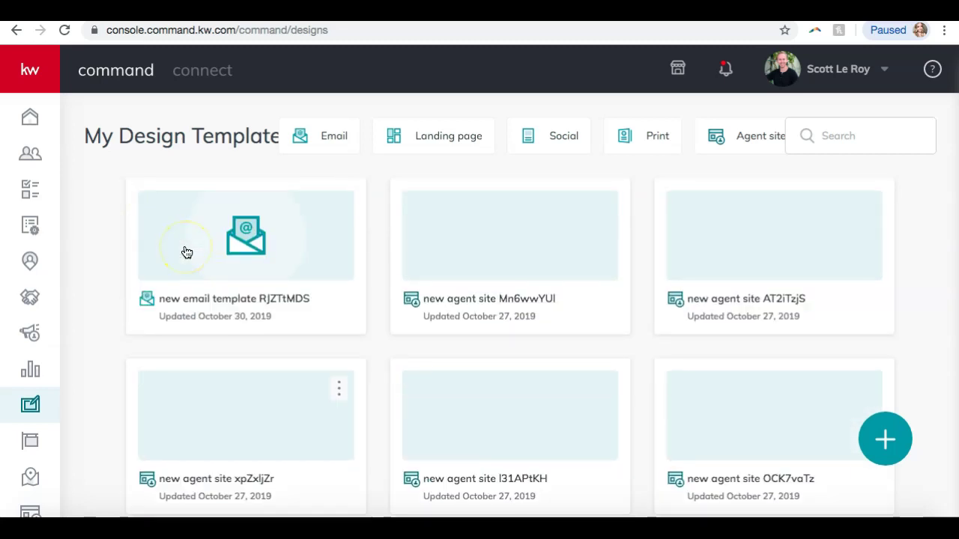
Compare the Email, Landing page, Social, Print and Agent site filters, then start a new design
{"action": "left_click", "coordinate": [316, 149]}
{"action": "left_click", "coordinate": [419, 143]}
{"action": "left_click", "coordinate": [571, 143]}
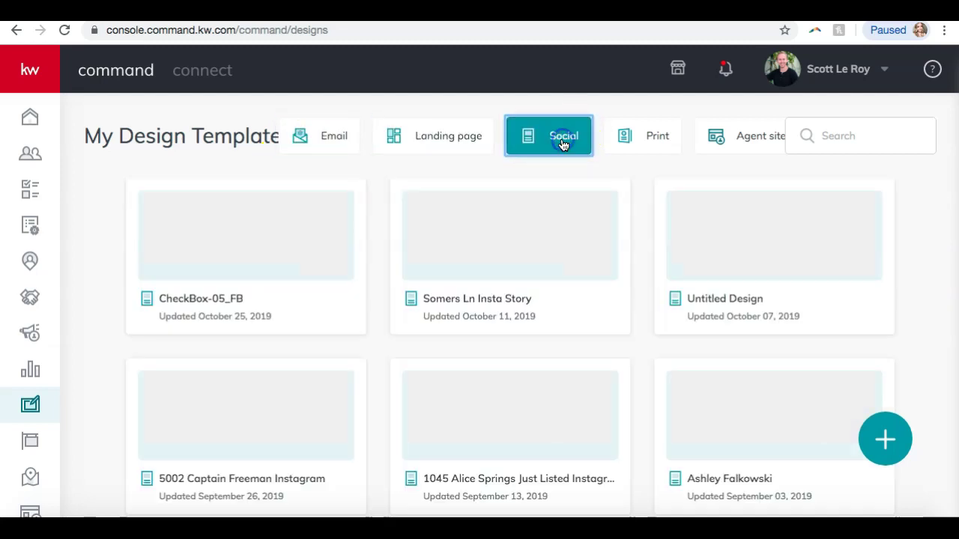
{"action": "left_click", "coordinate": [637, 133]}
{"action": "left_click", "coordinate": [725, 125]}
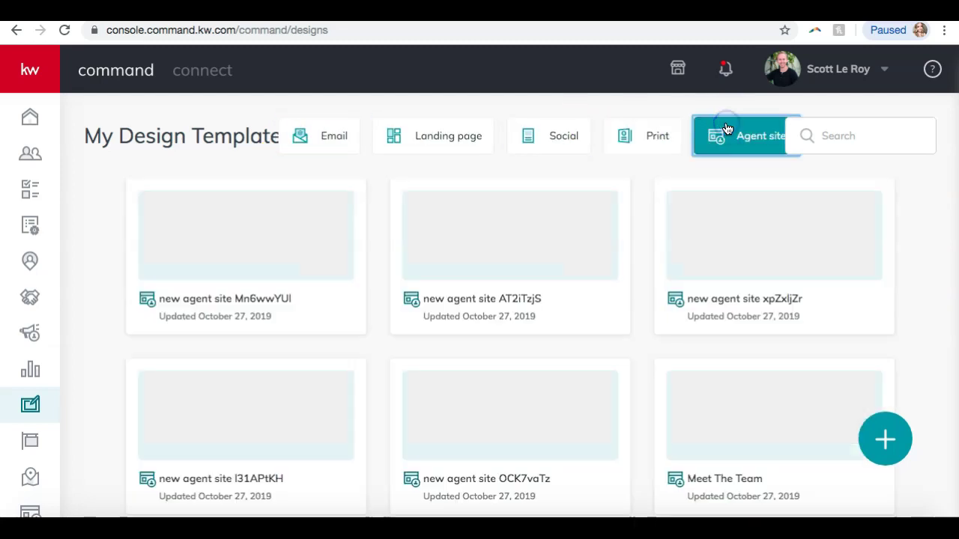
{"action": "left_click", "coordinate": [454, 149]}
{"action": "left_click", "coordinate": [328, 142]}
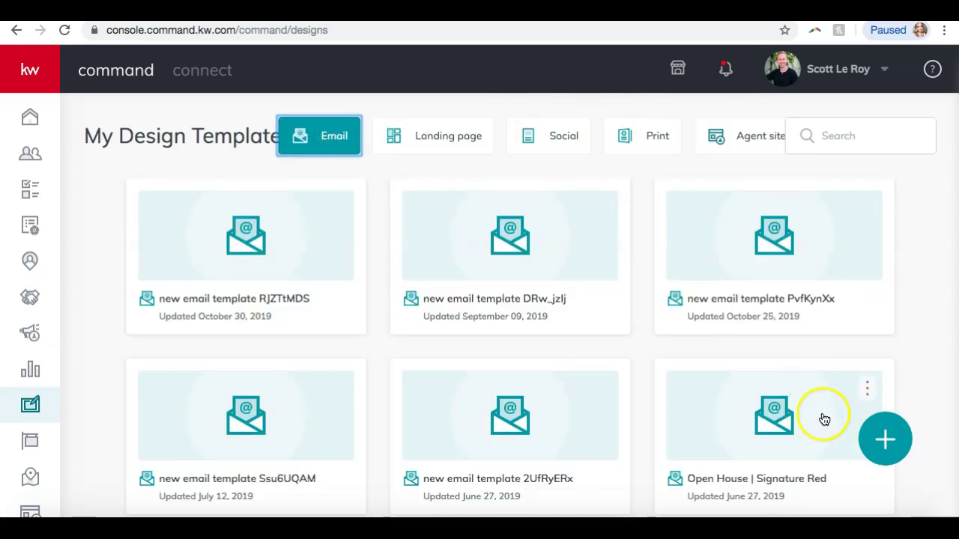
{"action": "left_click", "coordinate": [896, 448]}
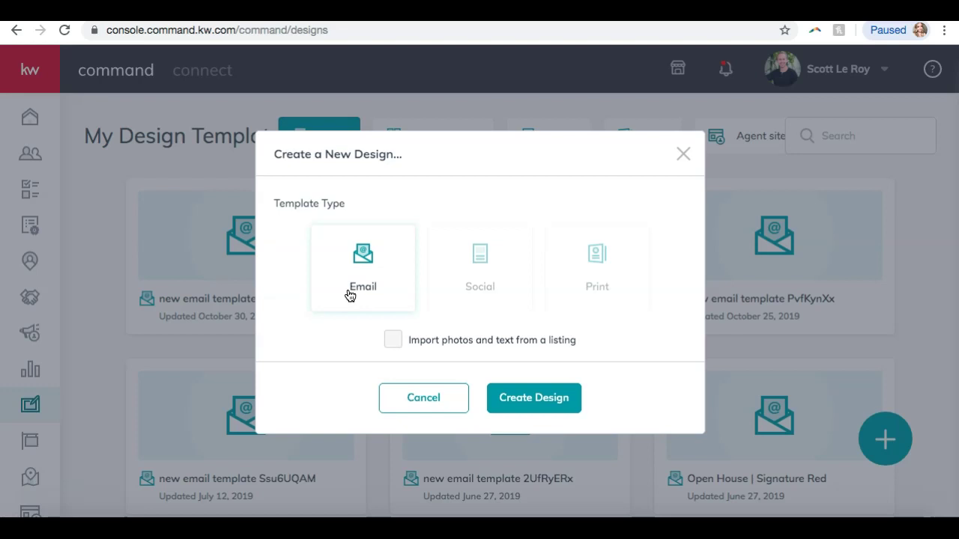
Create a Social design with 'Import photos and text from a listing' ticked
{"action": "left_click", "coordinate": [478, 272]}
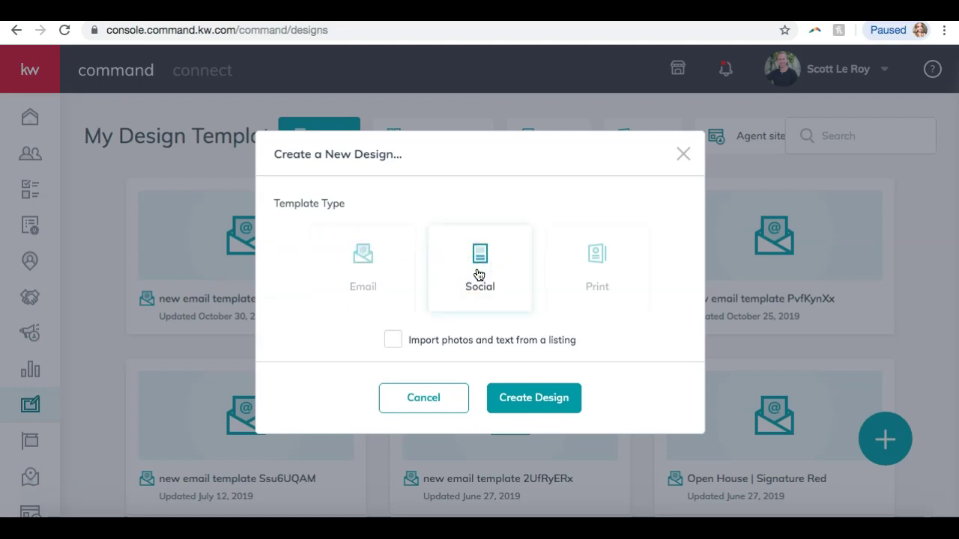
{"action": "left_click", "coordinate": [593, 256]}
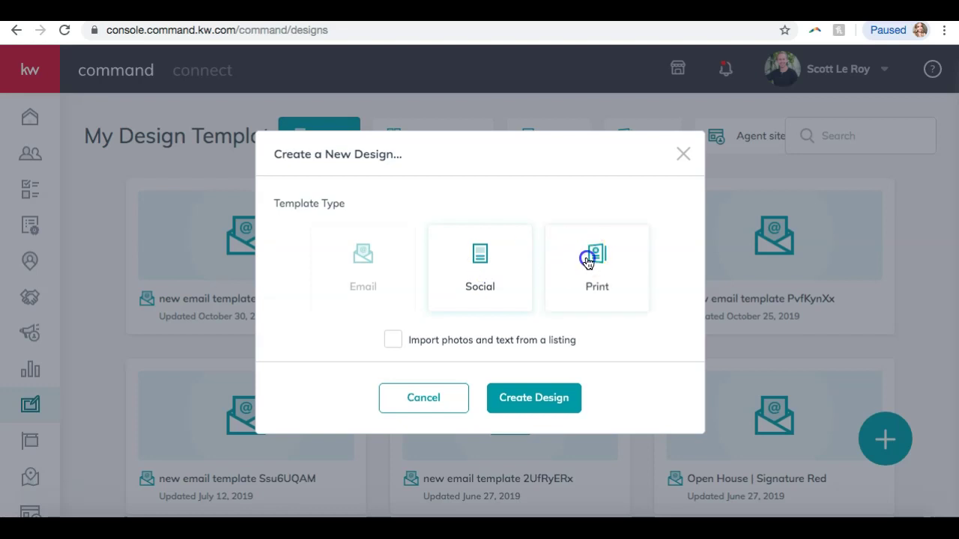
{"action": "left_click", "coordinate": [484, 253]}
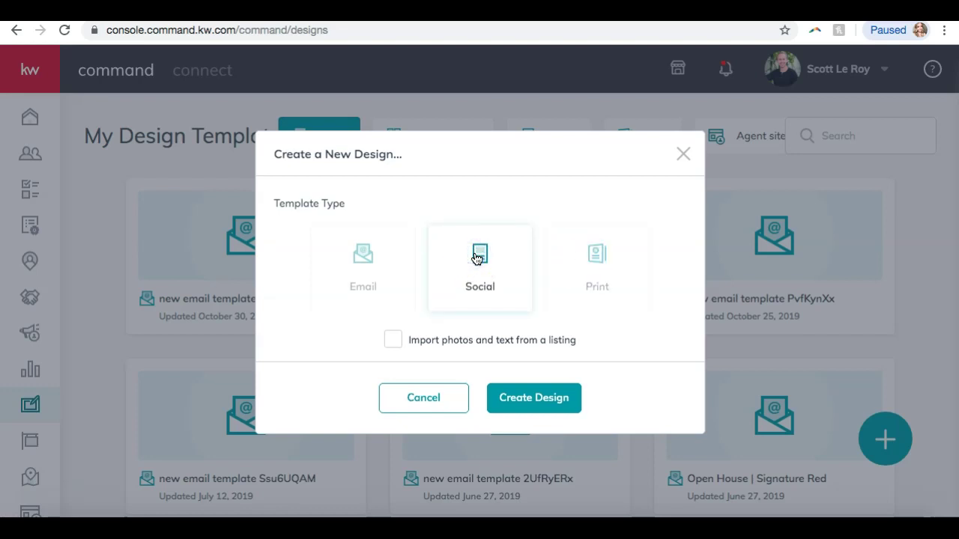
{"action": "left_click", "coordinate": [391, 348]}
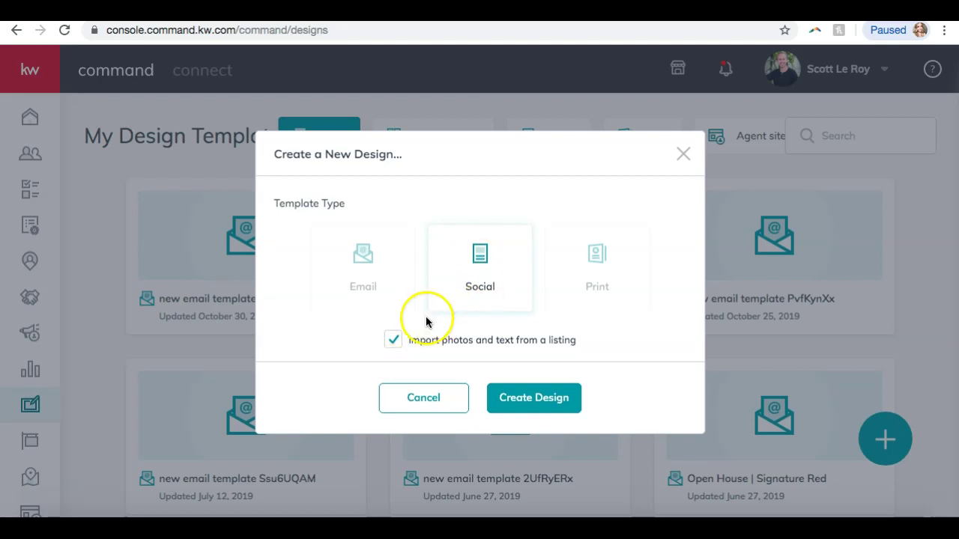
{"action": "left_click", "coordinate": [393, 342]}
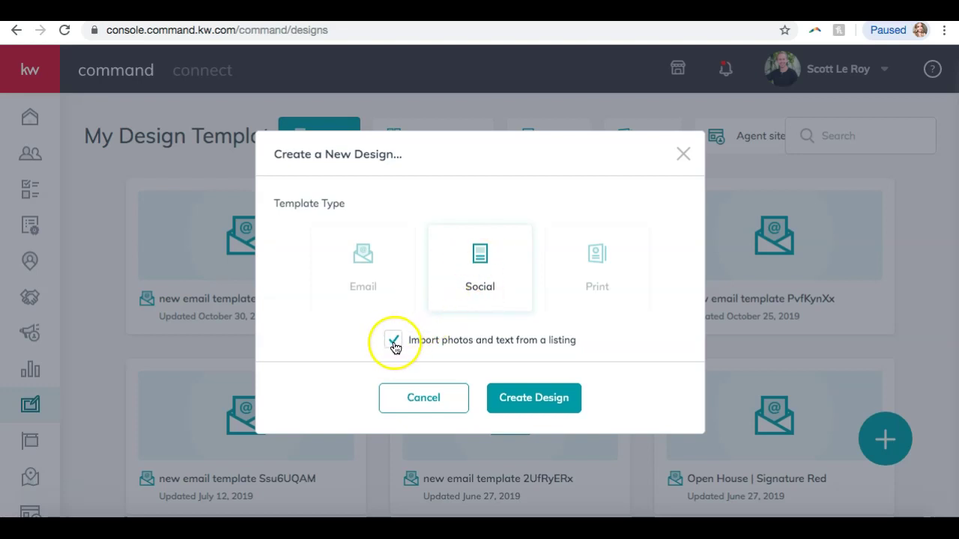
{"action": "left_click", "coordinate": [393, 342]}
{"action": "left_click", "coordinate": [520, 405]}
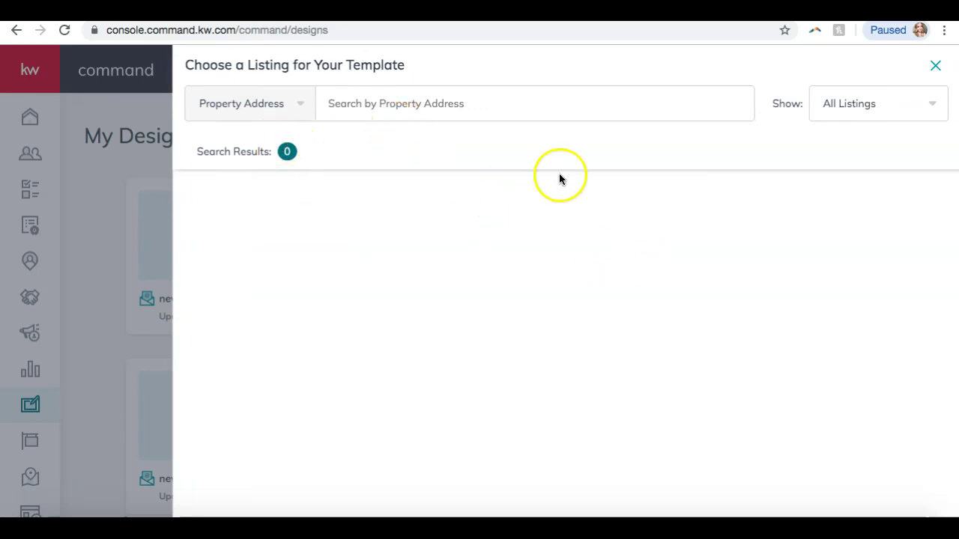
Search all listings for '123 main' and select 123 County Road 123, Gainesville
{"action": "left_click", "coordinate": [880, 112]}
{"action": "left_click", "coordinate": [850, 135]}
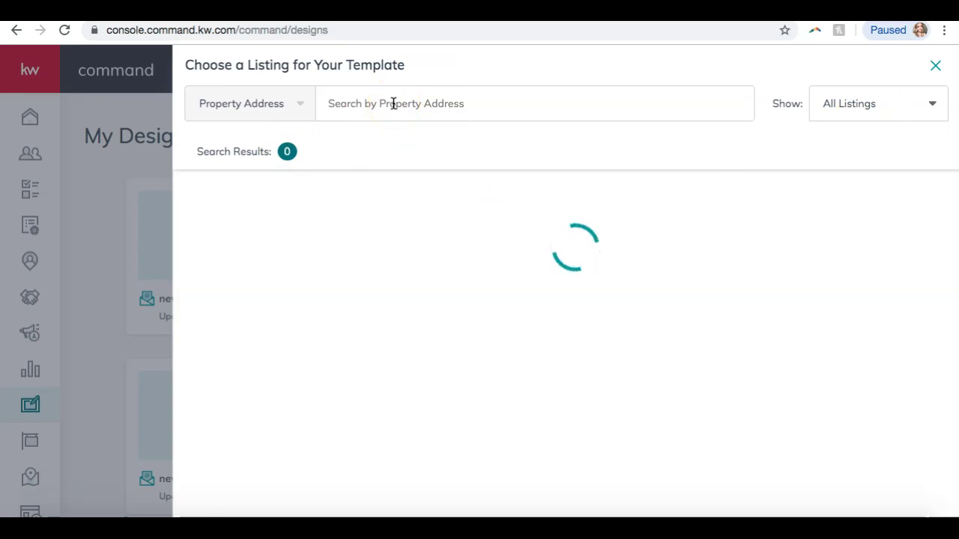
{"action": "left_click", "coordinate": [393, 104]}
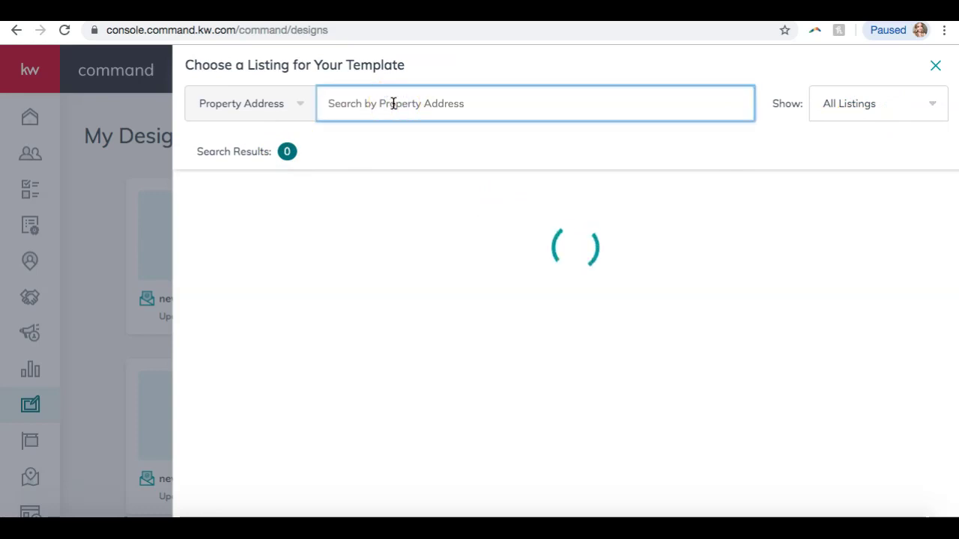
{"action": "type", "text": "123"}
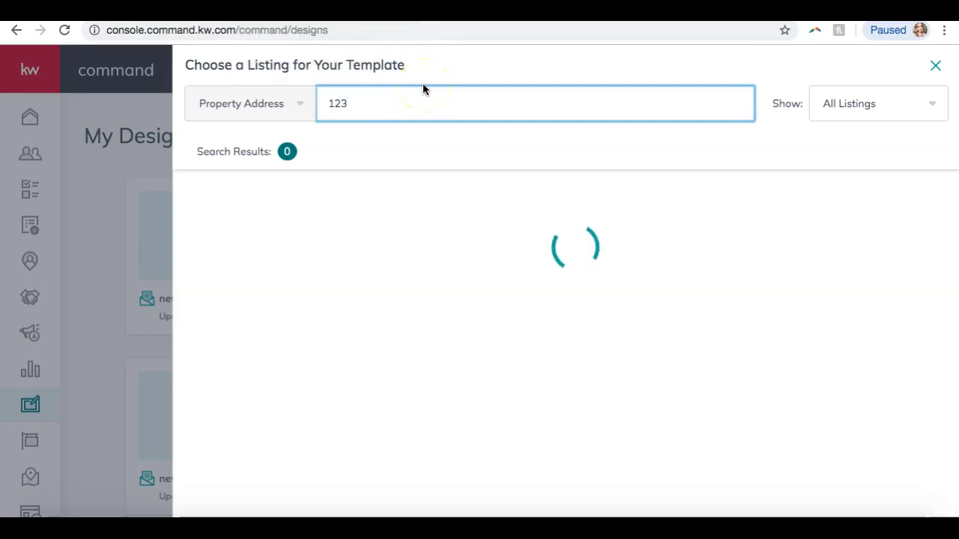
{"action": "type", "text": " main"}
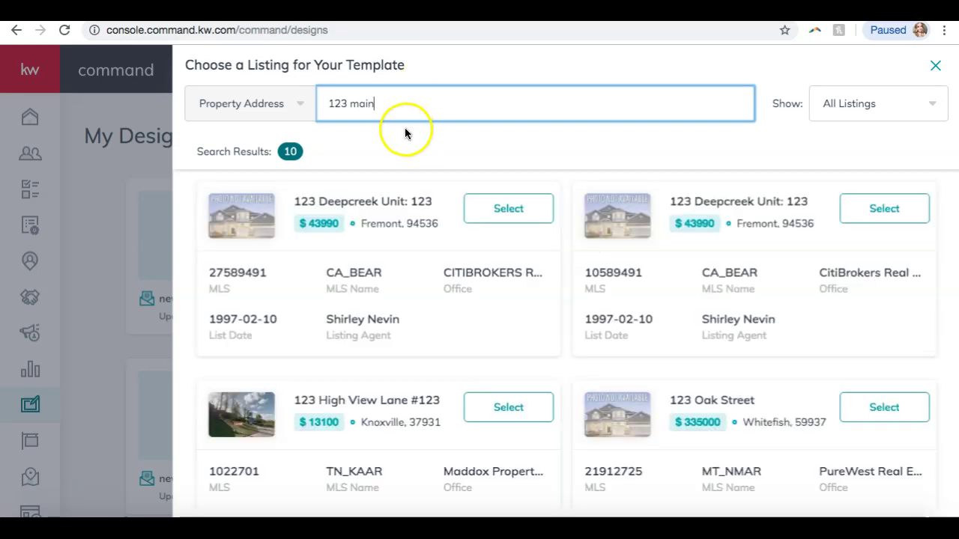
{"action": "scroll", "coordinate": [336, 285], "scroll_direction": "down", "scroll_amount": 4}
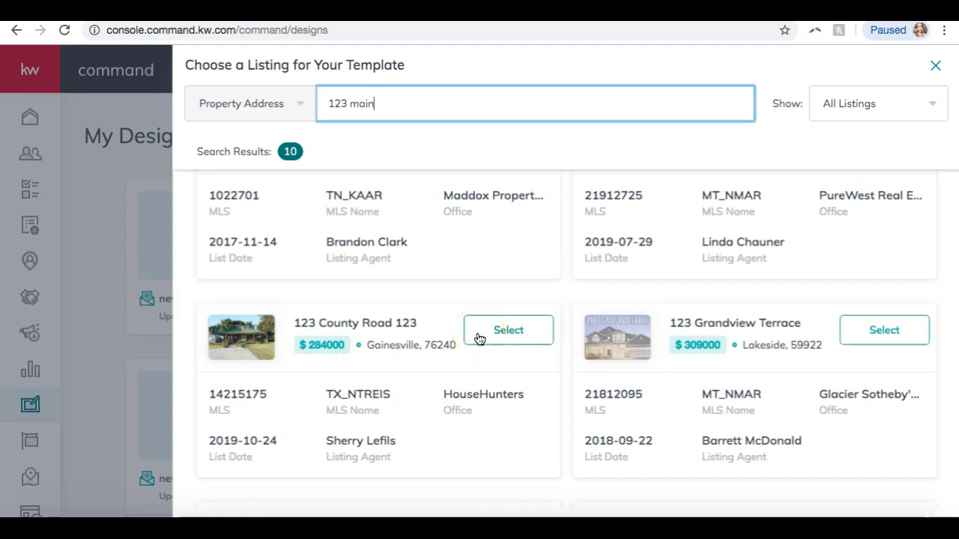
{"action": "left_click", "coordinate": [479, 339]}
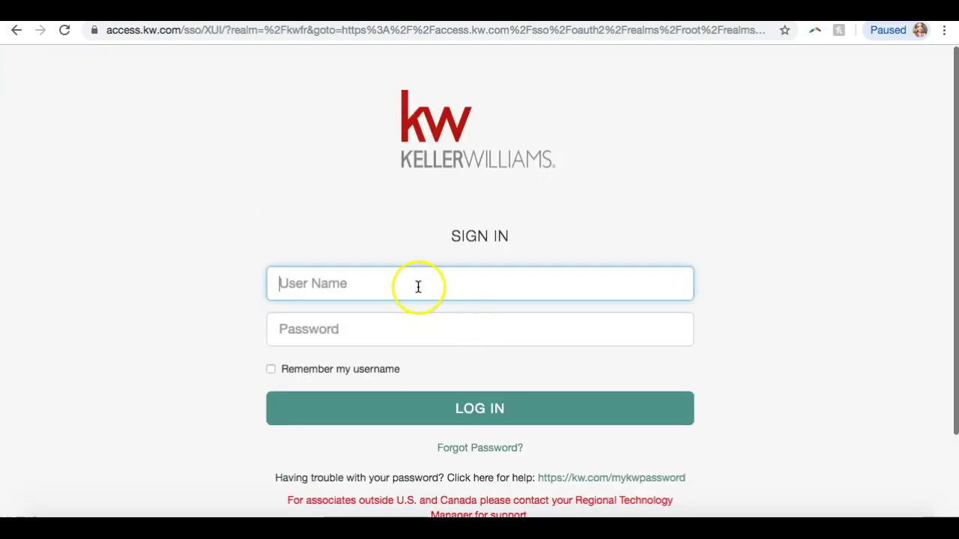
Log in to Keller Williams SSO with the account's username and password
{"action": "type", "text": "sleroy"}
{"action": "key", "text": "Tab"}
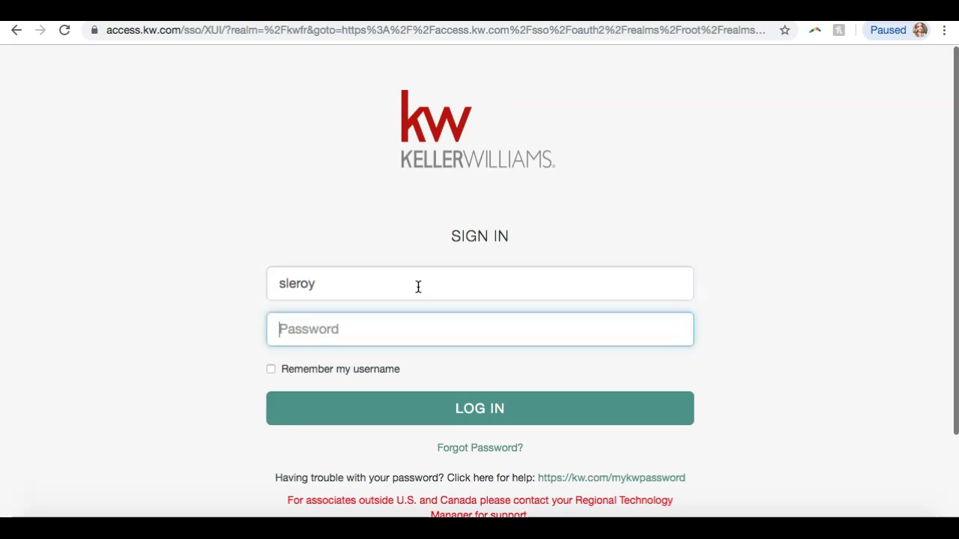
{"action": "type", "text": "••"}
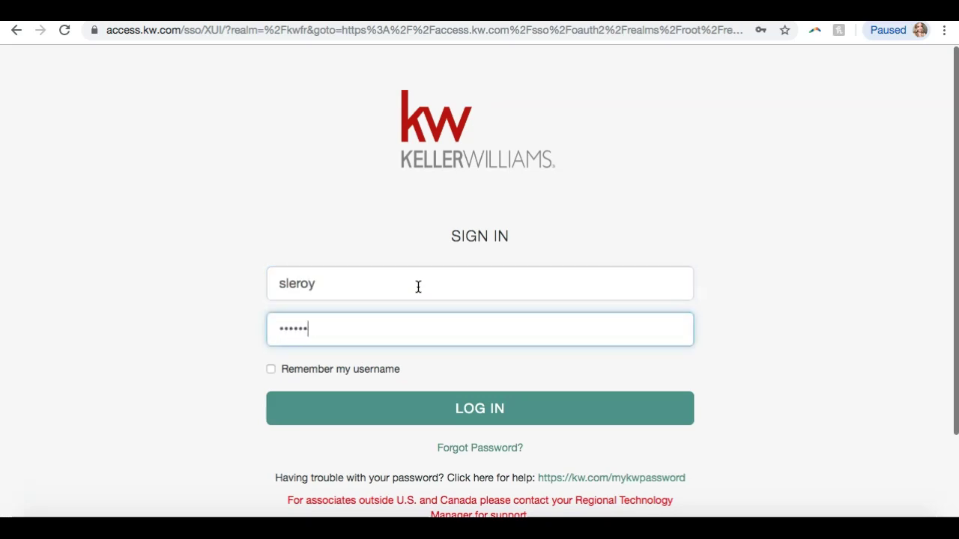
{"action": "key", "text": "Return"}
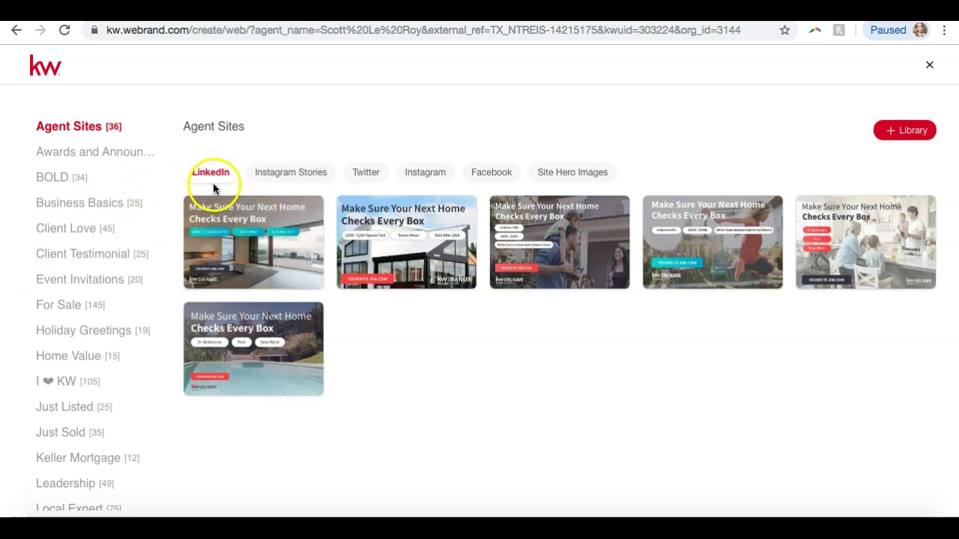
Compare the Agent Sites Instagram Stories, Twitter, Instagram, Facebook and Site Hero Images templates, then show Awards and Announcements
{"action": "left_click", "coordinate": [283, 176]}
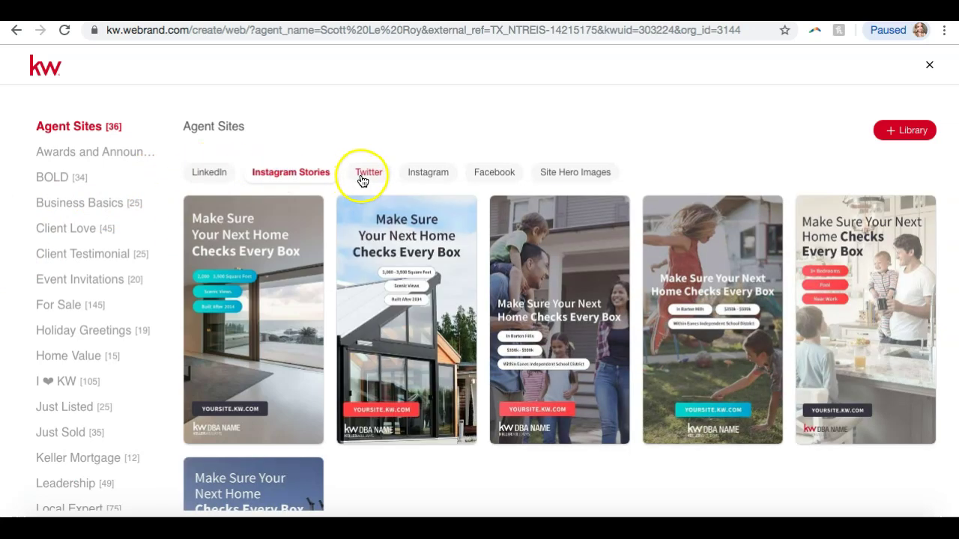
{"action": "left_click", "coordinate": [365, 177]}
{"action": "left_click", "coordinate": [428, 175]}
{"action": "left_click", "coordinate": [483, 179]}
{"action": "left_click", "coordinate": [558, 180]}
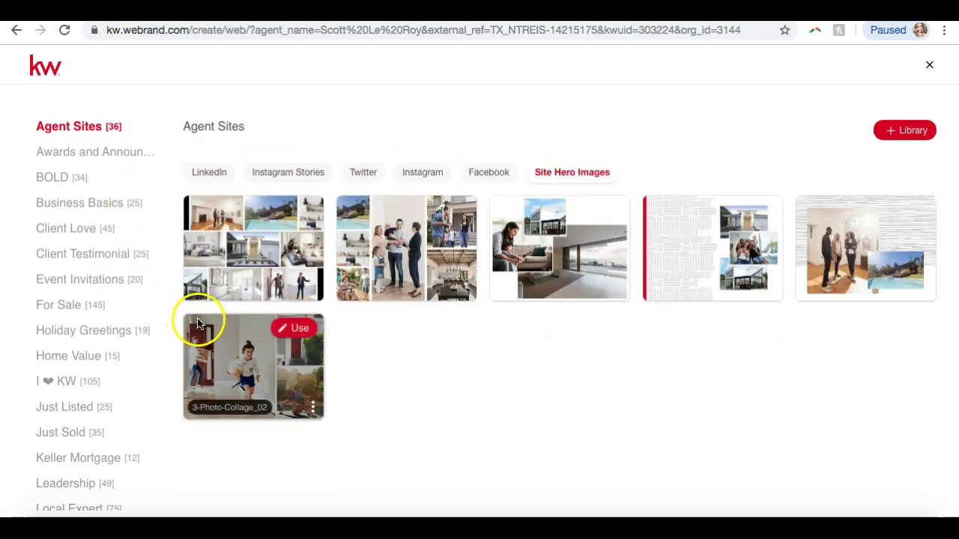
{"action": "left_click", "coordinate": [266, 175]}
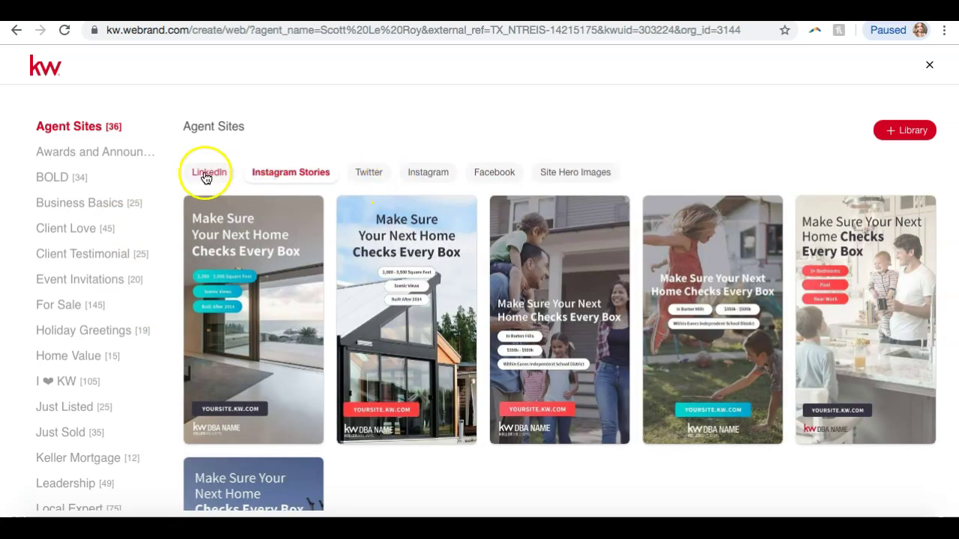
{"action": "left_click", "coordinate": [65, 159]}
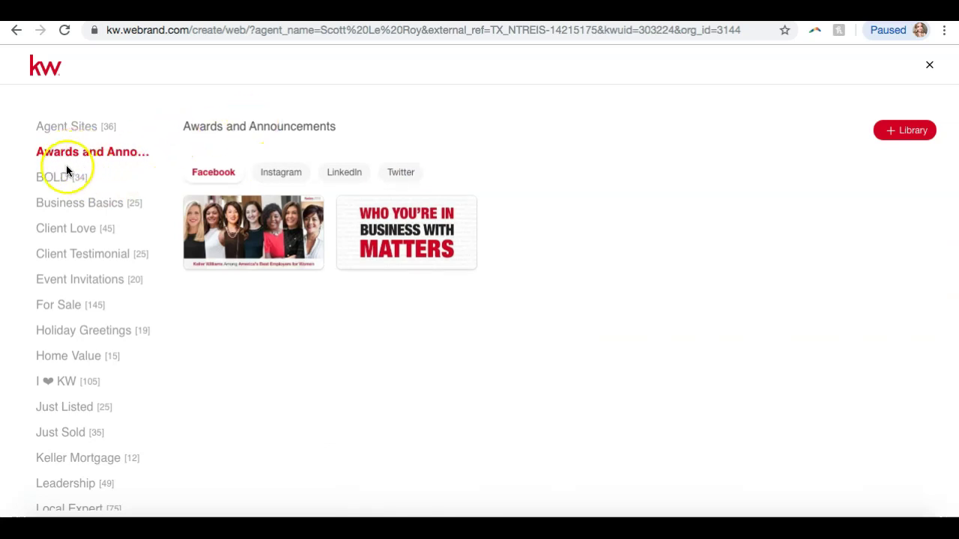
{"action": "scroll", "coordinate": [47, 304], "scroll_direction": "down", "scroll_amount": 2}
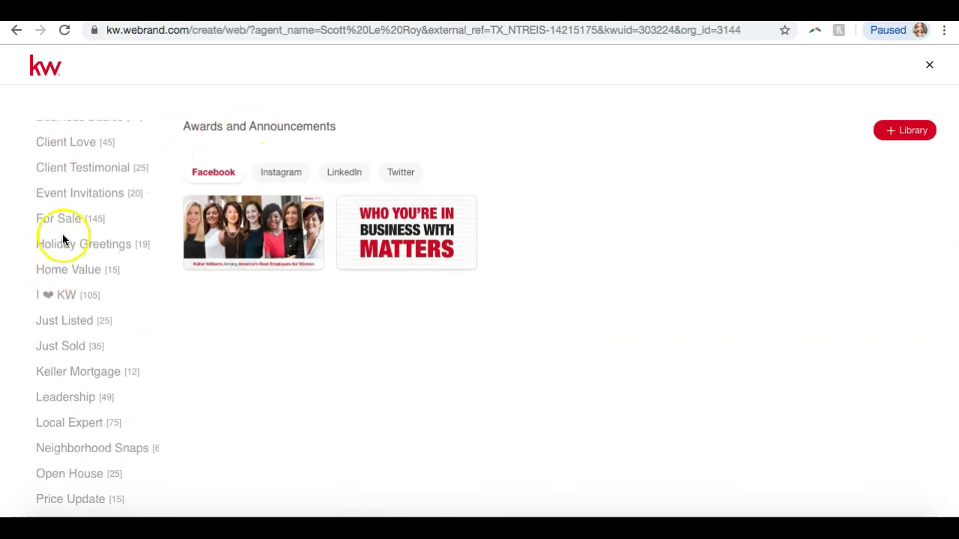
Bring up the For Sale templates and review the Instagram and Instagram Stories designs
{"action": "left_click", "coordinate": [63, 218]}
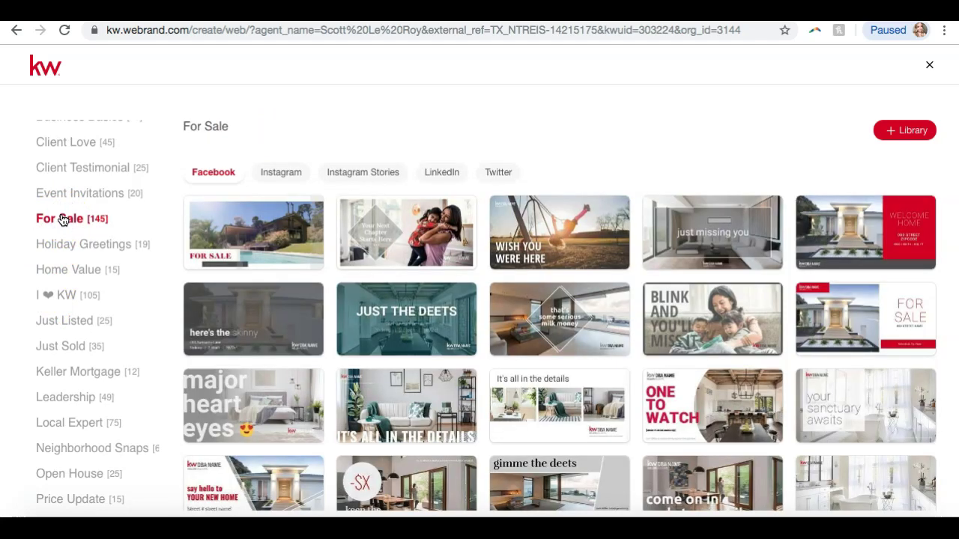
{"action": "scroll", "coordinate": [317, 250], "scroll_direction": "down", "scroll_amount": 5}
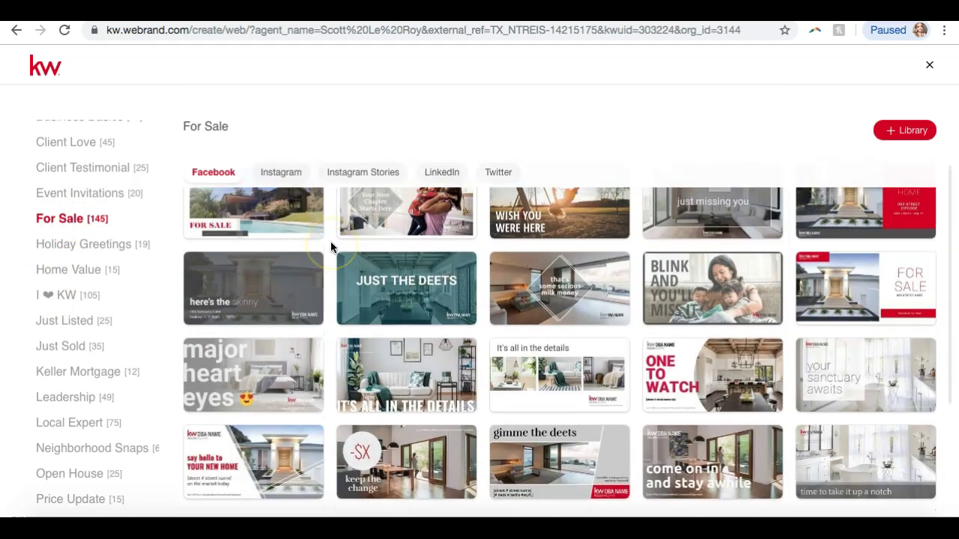
{"action": "scroll", "coordinate": [331, 247], "scroll_direction": "up", "scroll_amount": 5}
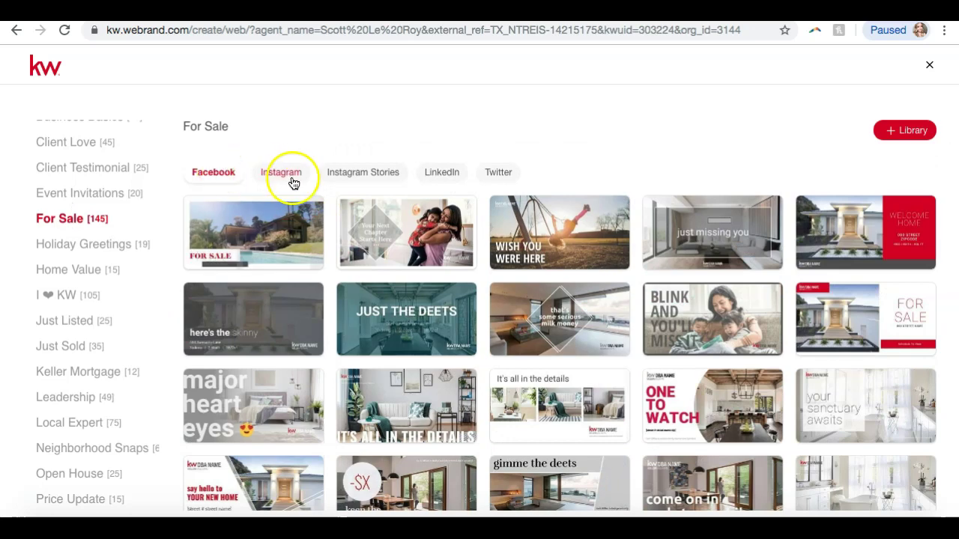
{"action": "left_click", "coordinate": [289, 178]}
{"action": "left_click", "coordinate": [354, 185]}
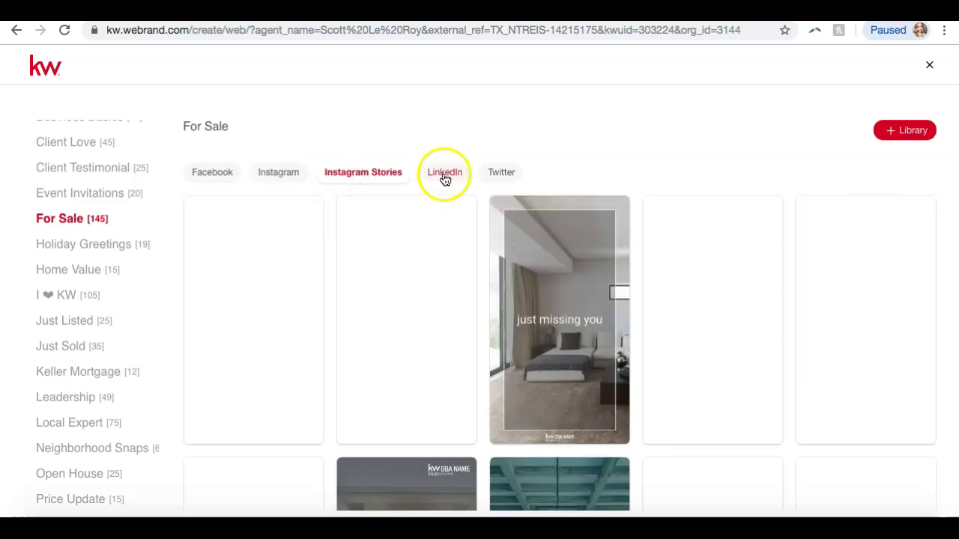
{"action": "mouse_move", "coordinate": [362, 256]}
{"action": "scroll", "coordinate": [362, 256], "scroll_direction": "down", "scroll_amount": 3}
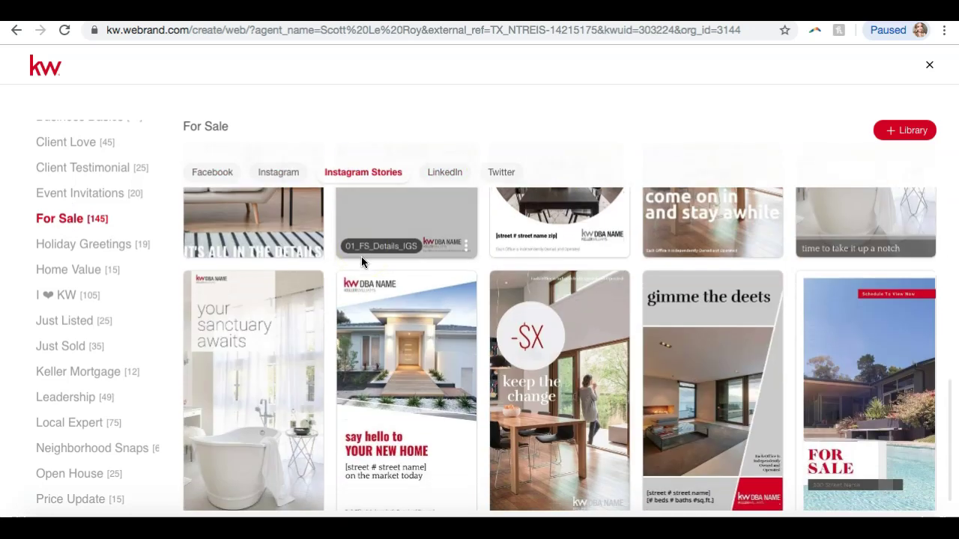
{"action": "scroll", "coordinate": [367, 240], "scroll_direction": "up", "scroll_amount": 3}
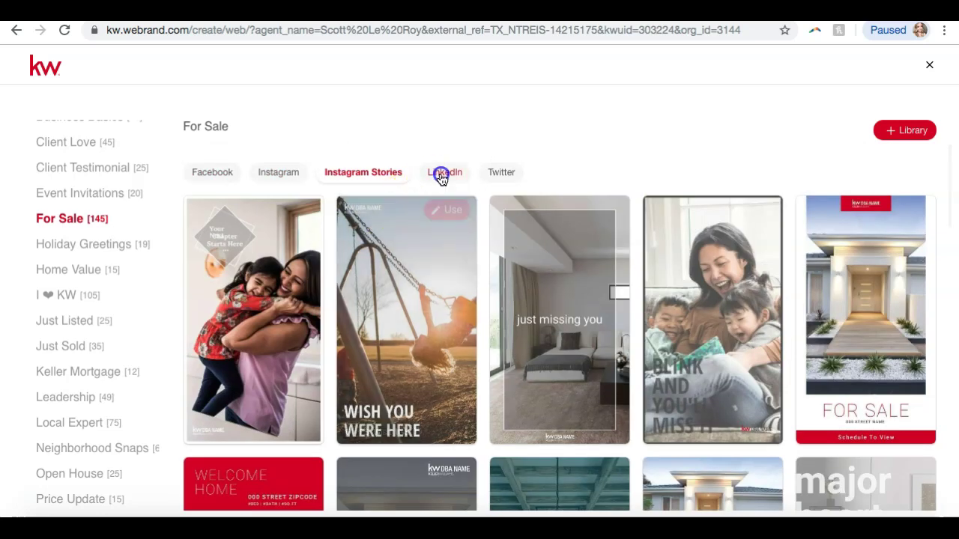
Review the For Sale LinkedIn and Twitter designs, then switch to Holiday Greetings
{"action": "left_click", "coordinate": [441, 174]}
{"action": "left_click", "coordinate": [500, 174]}
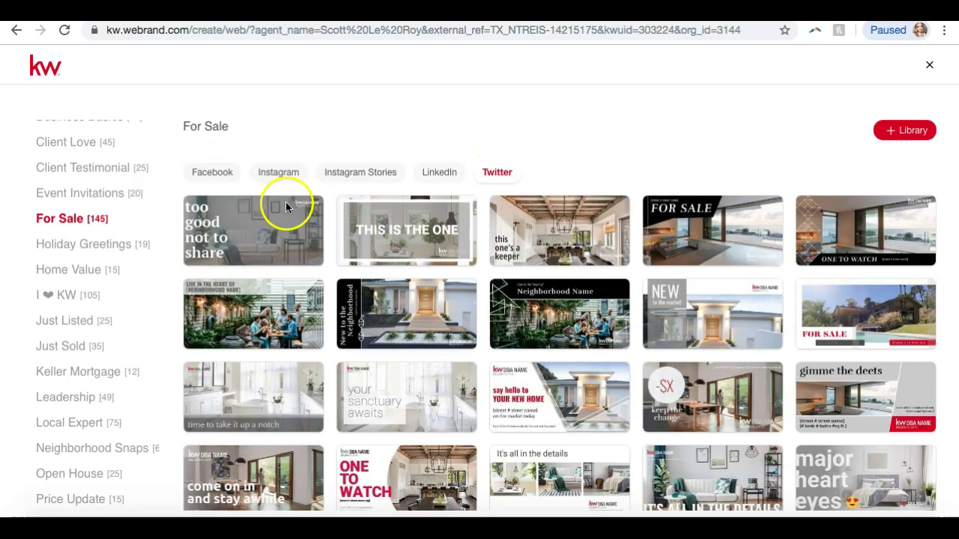
{"action": "scroll", "coordinate": [85, 267], "scroll_direction": "down", "scroll_amount": 3}
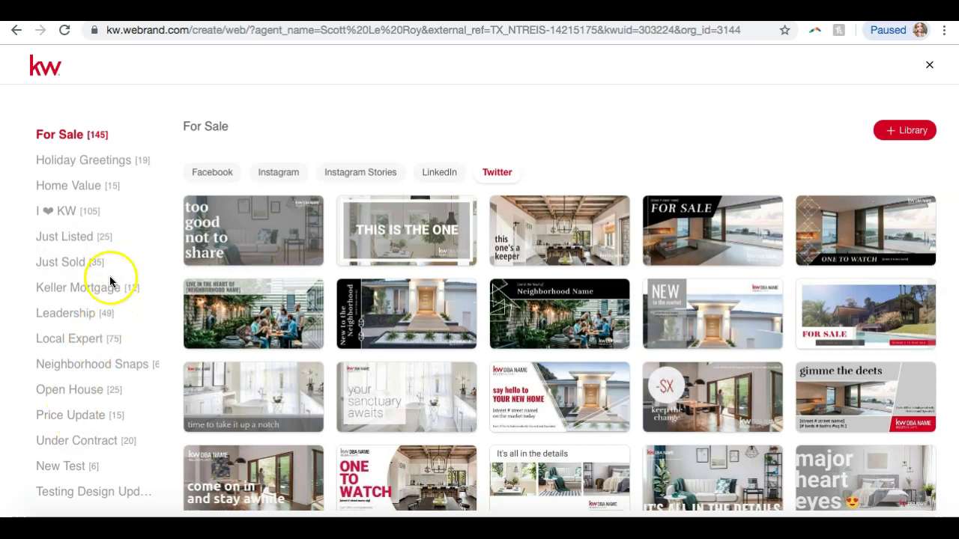
{"action": "scroll", "coordinate": [87, 322], "scroll_direction": "up", "scroll_amount": 1}
{"action": "scroll", "coordinate": [88, 323], "scroll_direction": "up", "scroll_amount": 3}
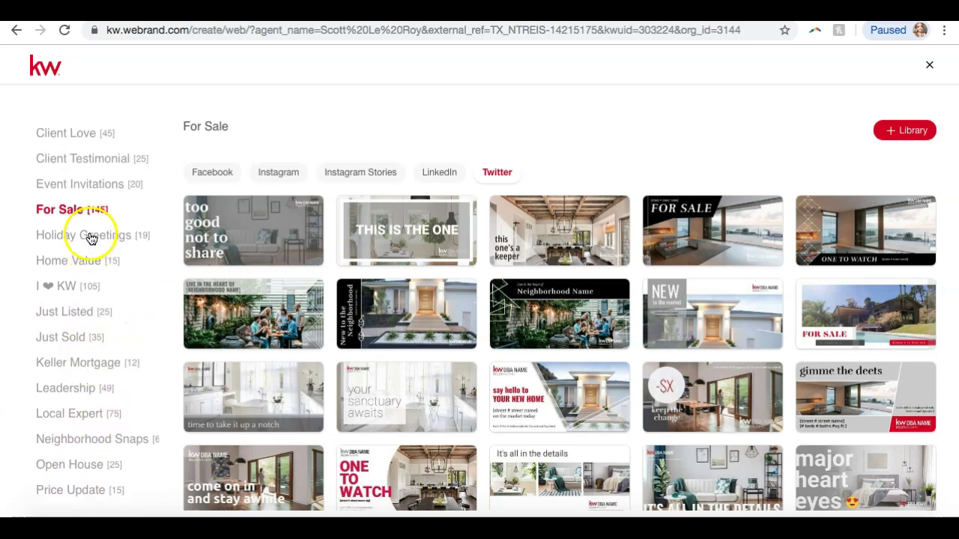
{"action": "left_click", "coordinate": [88, 234]}
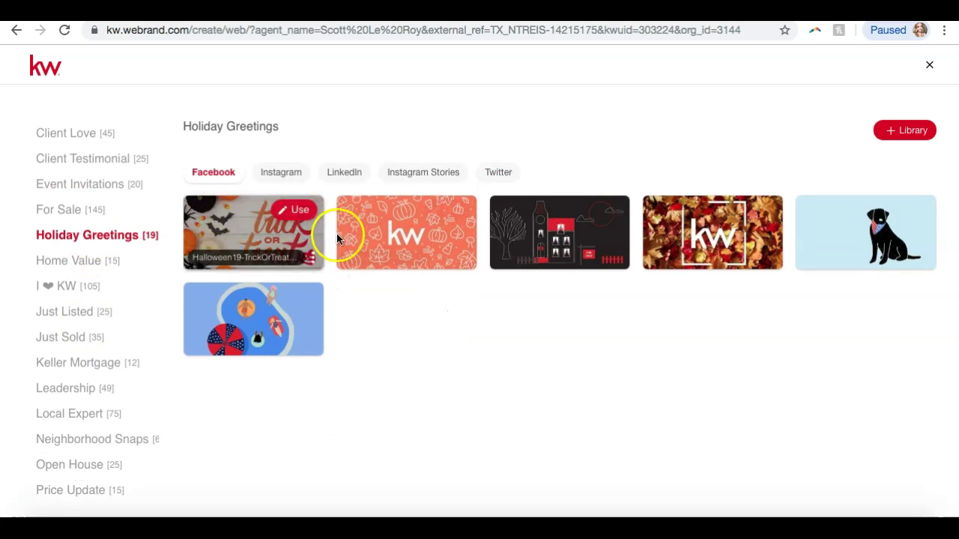
Browse the Holiday Greetings Instagram, LinkedIn and Facebook templates
{"action": "left_click", "coordinate": [271, 172]}
{"action": "left_click", "coordinate": [345, 172]}
{"action": "left_click", "coordinate": [213, 174]}
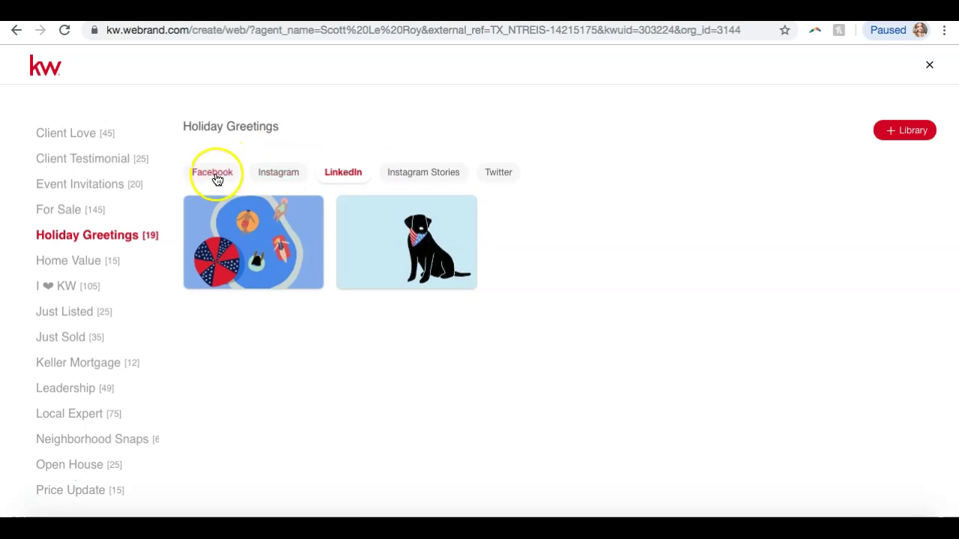
{"action": "scroll", "coordinate": [102, 377], "scroll_direction": "down", "scroll_amount": 1}
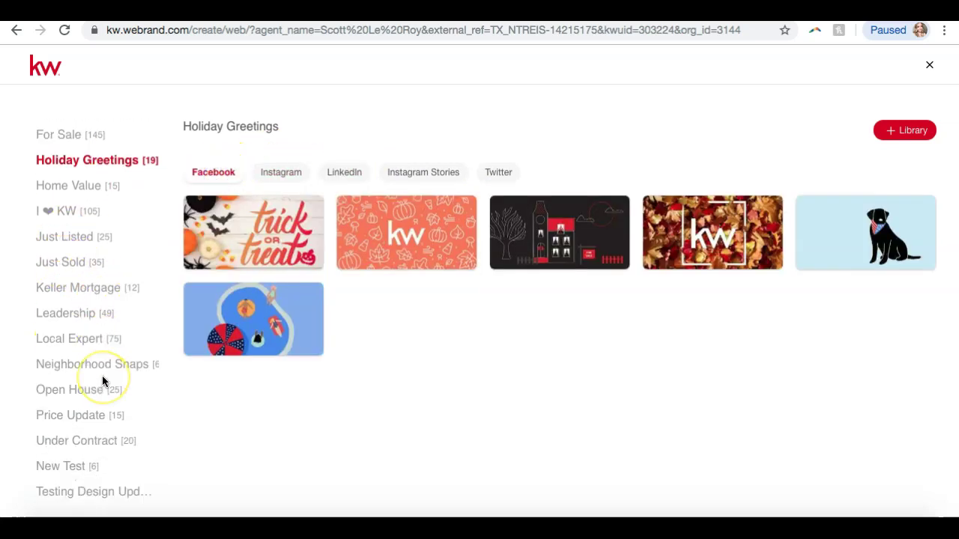
{"action": "scroll", "coordinate": [103, 379], "scroll_direction": "up", "scroll_amount": 2}
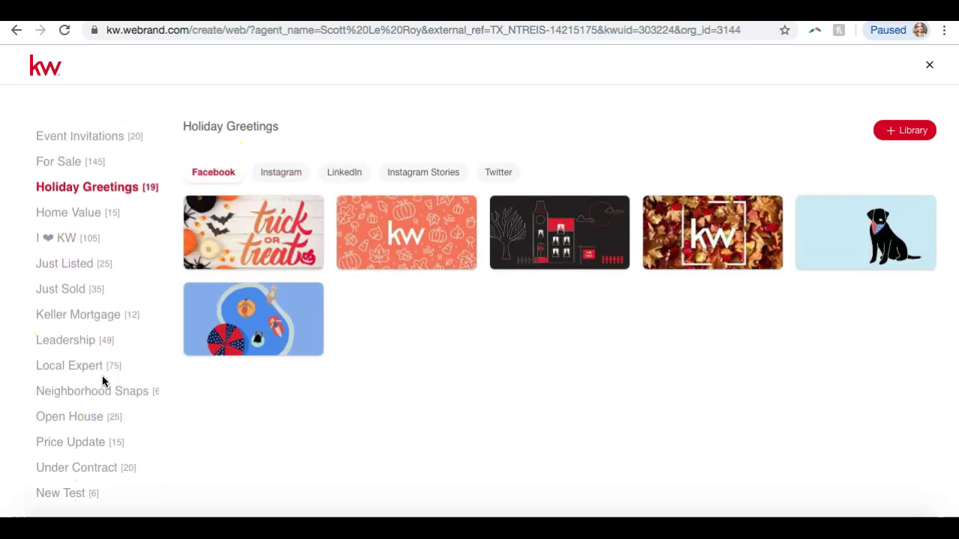
{"action": "scroll", "coordinate": [102, 378], "scroll_direction": "up", "scroll_amount": 1}
Browse the Event Invitations Instagram, Instagram Stories and LinkedIn templates, then return to For Sale
{"action": "left_click", "coordinate": [97, 245]}
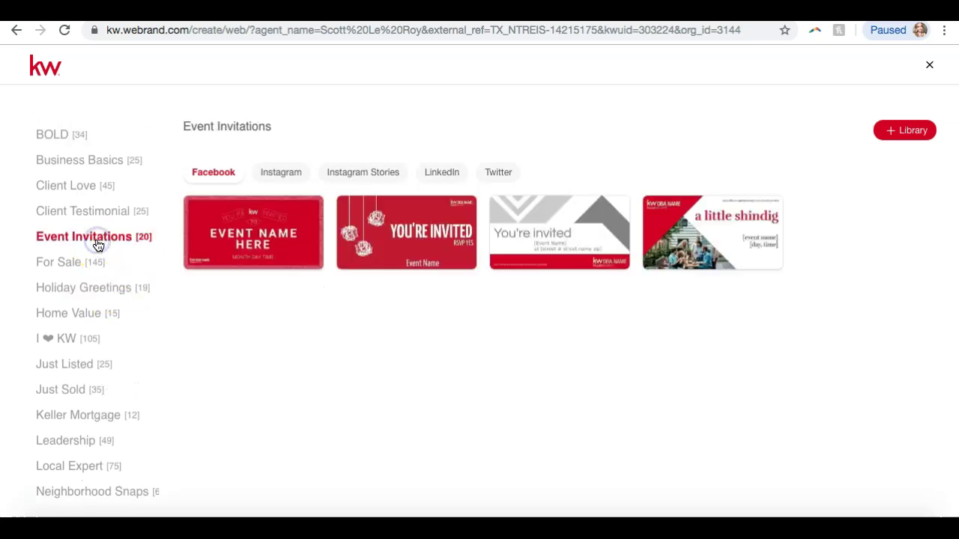
{"action": "left_click", "coordinate": [292, 177]}
{"action": "left_click", "coordinate": [360, 180]}
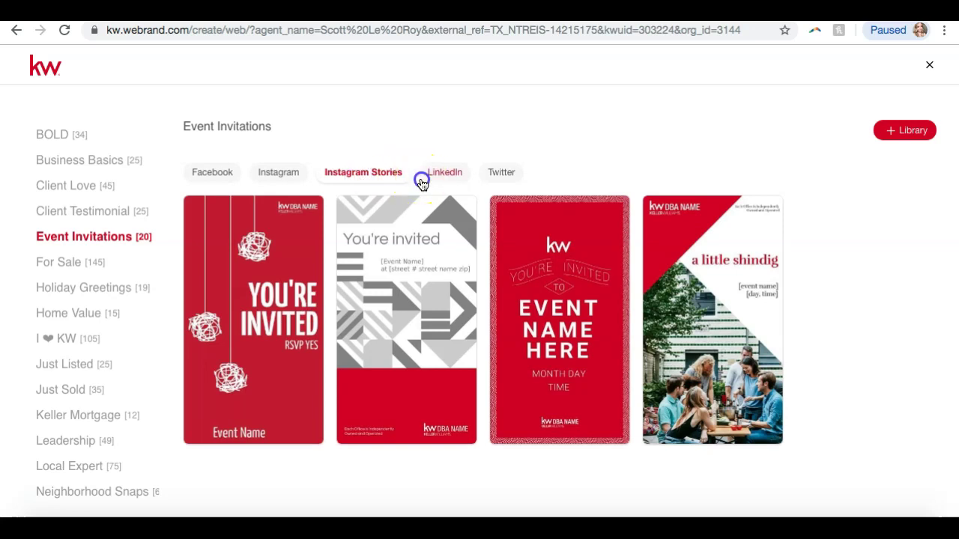
{"action": "left_click", "coordinate": [421, 182]}
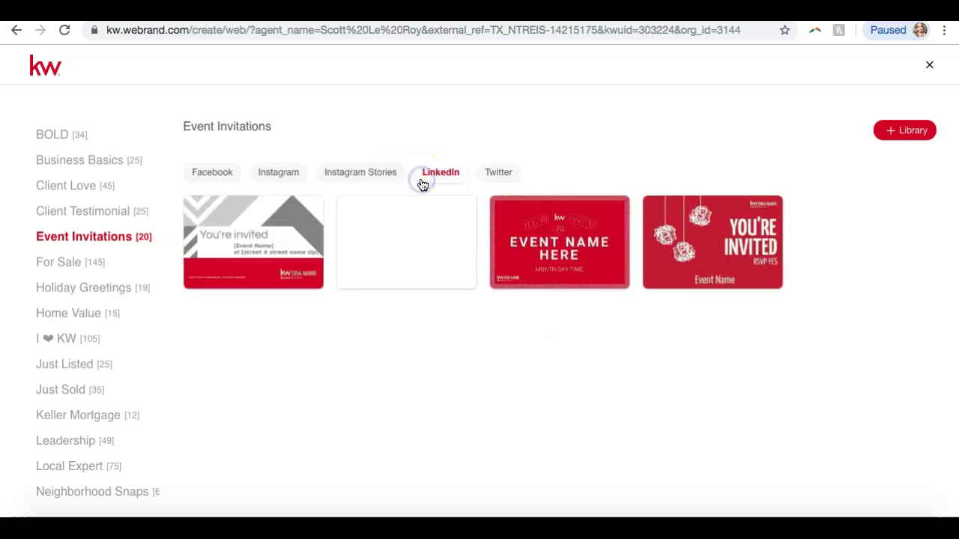
{"action": "scroll", "coordinate": [42, 296], "scroll_direction": "up", "scroll_amount": 1}
{"action": "left_click", "coordinate": [45, 304]}
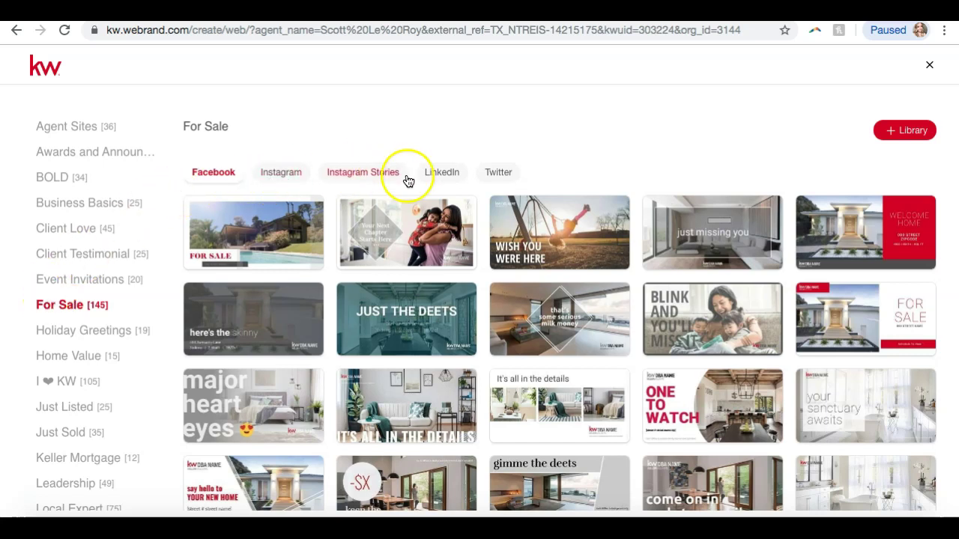
Use the ONE TO WATCH thumbnail from the For Sale Facebook designs as a new design
{"action": "scroll", "coordinate": [327, 224], "scroll_direction": "down", "scroll_amount": 3}
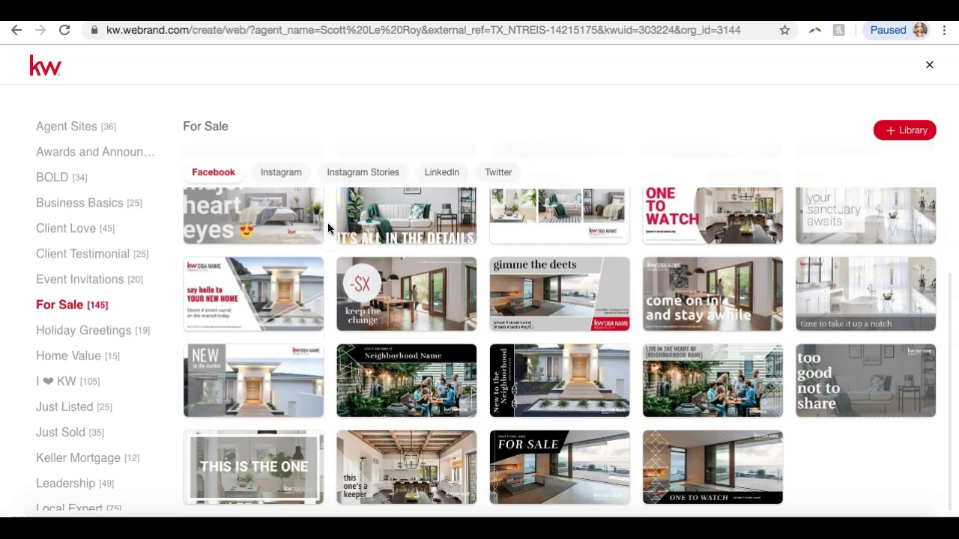
{"action": "scroll", "coordinate": [327, 228], "scroll_direction": "up", "scroll_amount": 3}
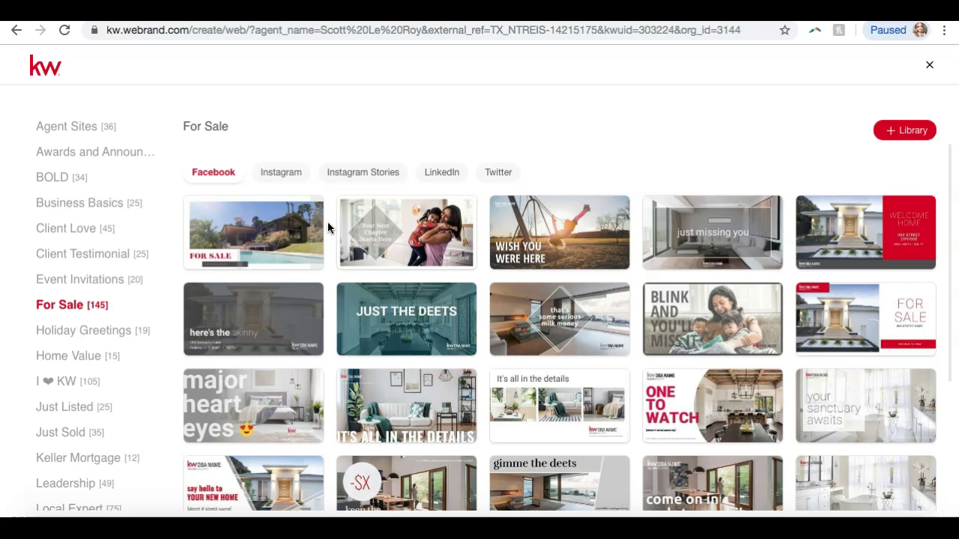
{"action": "mouse_move", "coordinate": [713, 422]}
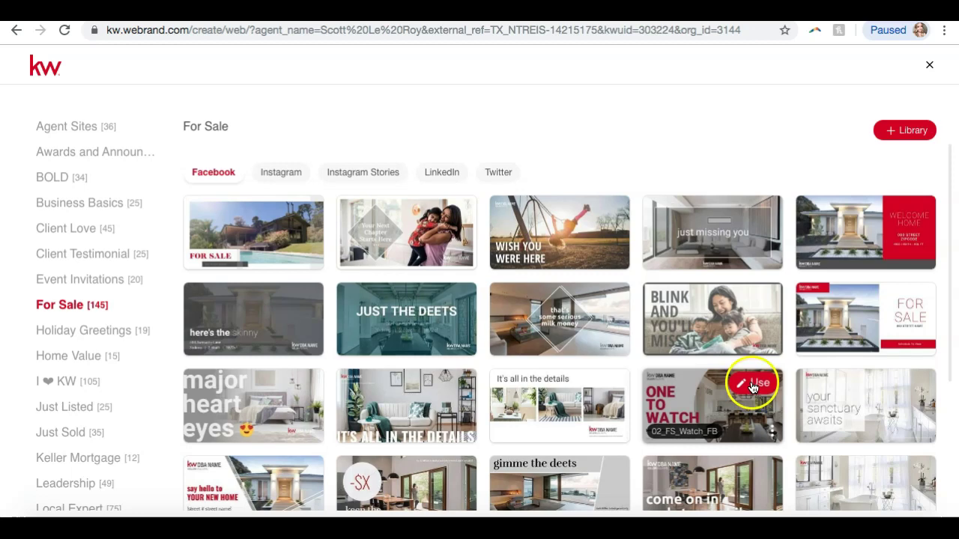
{"action": "scroll", "coordinate": [450, 450], "scroll_direction": "down", "scroll_amount": 2}
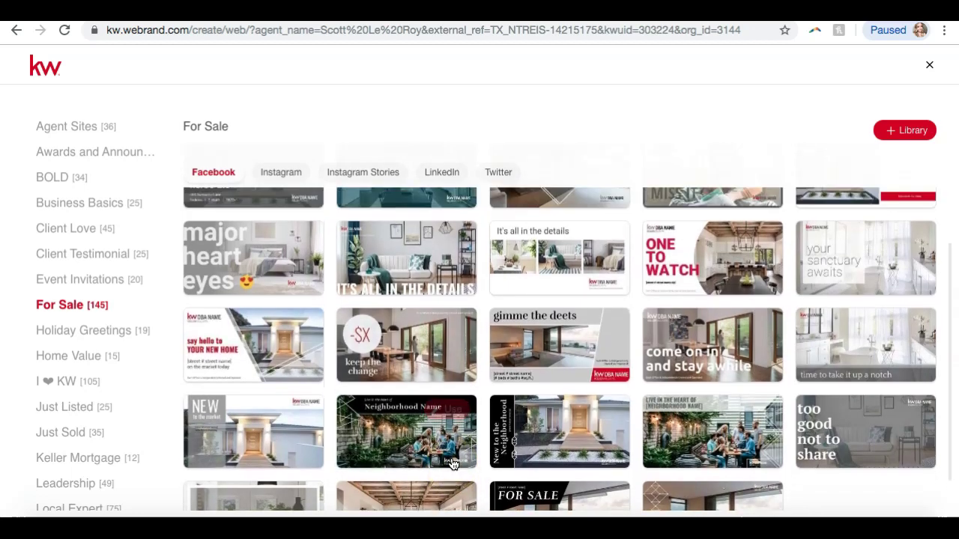
{"action": "scroll", "coordinate": [446, 442], "scroll_direction": "up", "scroll_amount": 2}
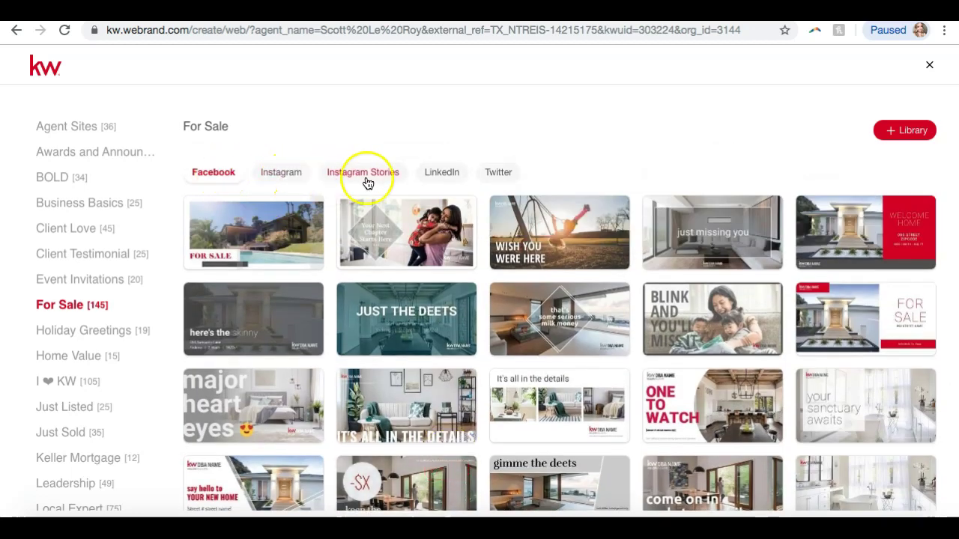
{"action": "mouse_move", "coordinate": [742, 400]}
{"action": "left_click", "coordinate": [758, 383]}
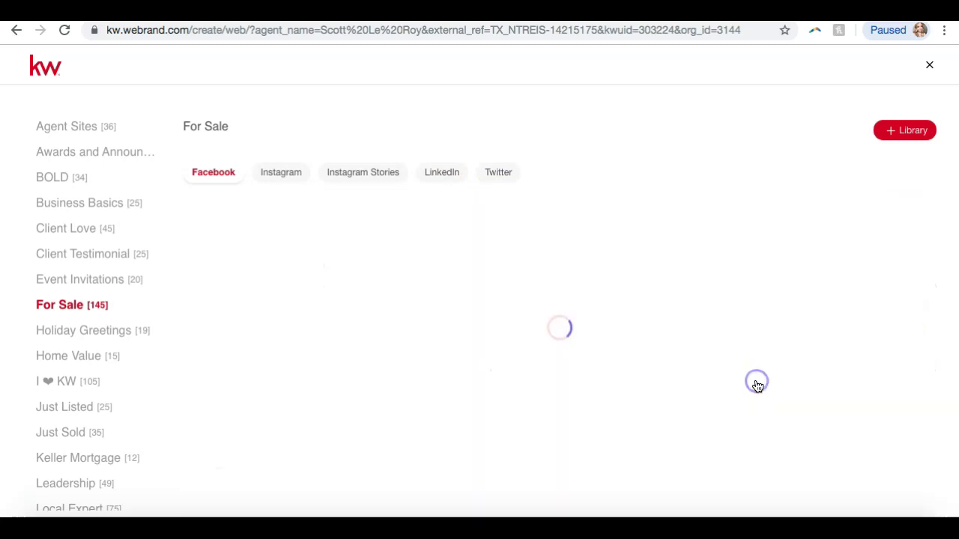
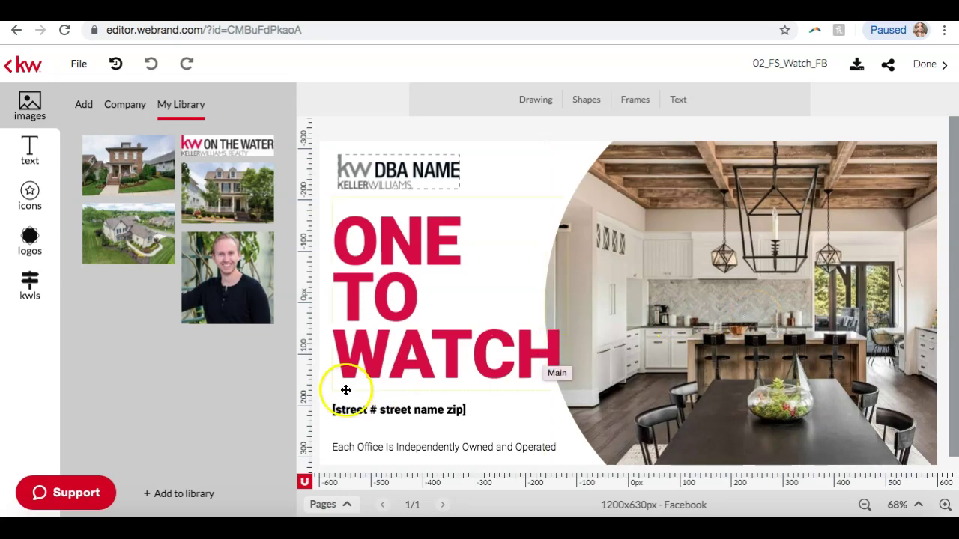
In My Library, delete the stored brick house background and the fourth stored image
{"action": "left_click", "coordinate": [187, 495]}
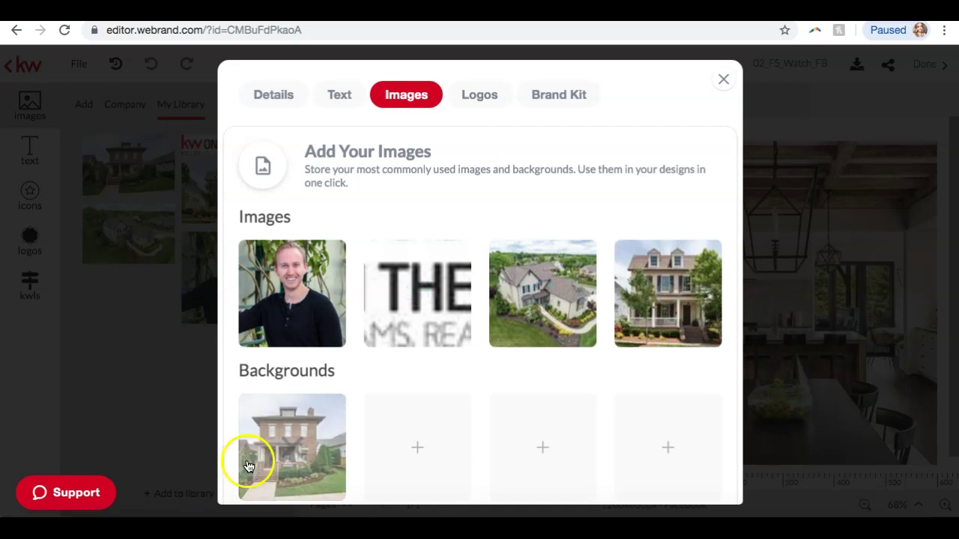
{"action": "scroll", "coordinate": [492, 155], "scroll_direction": "down", "scroll_amount": 1}
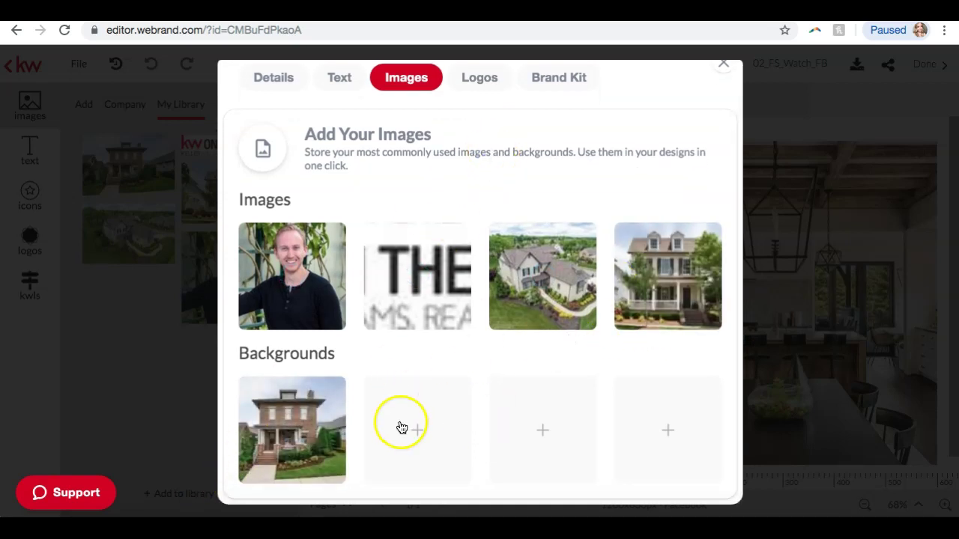
{"action": "mouse_move", "coordinate": [513, 278]}
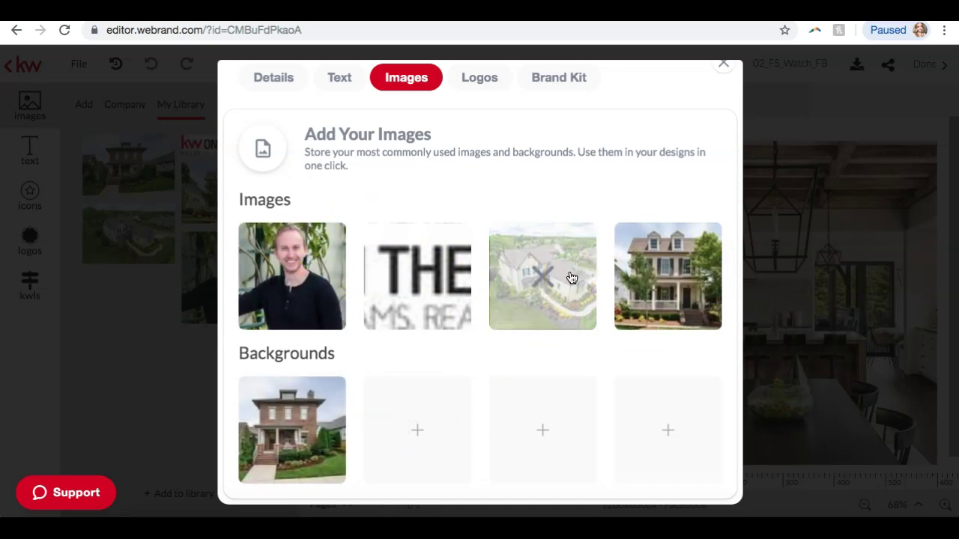
{"action": "left_click", "coordinate": [290, 431]}
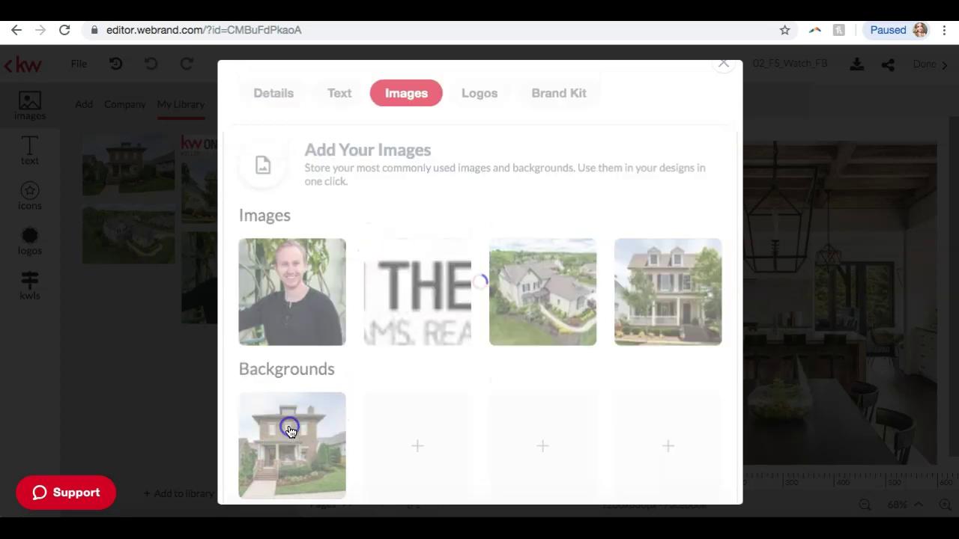
{"action": "left_click", "coordinate": [663, 278]}
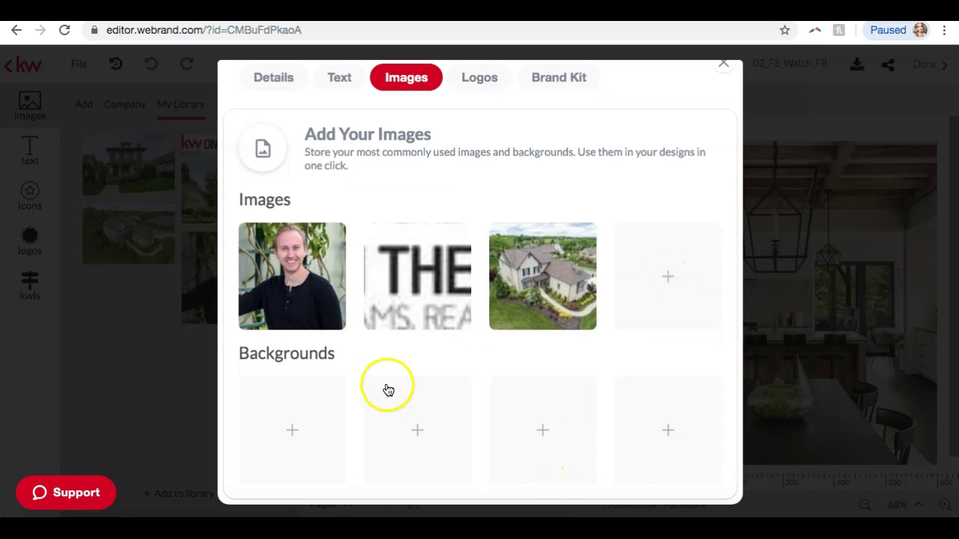
Upload the newest downloaded construction-house photo from Downloads into the library
{"action": "mouse_move", "coordinate": [573, 323]}
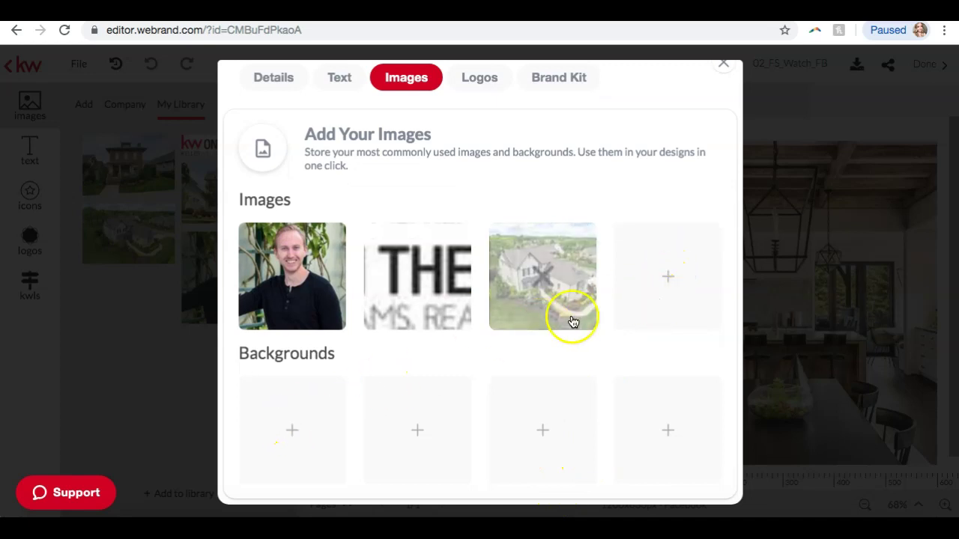
{"action": "left_click", "coordinate": [667, 280]}
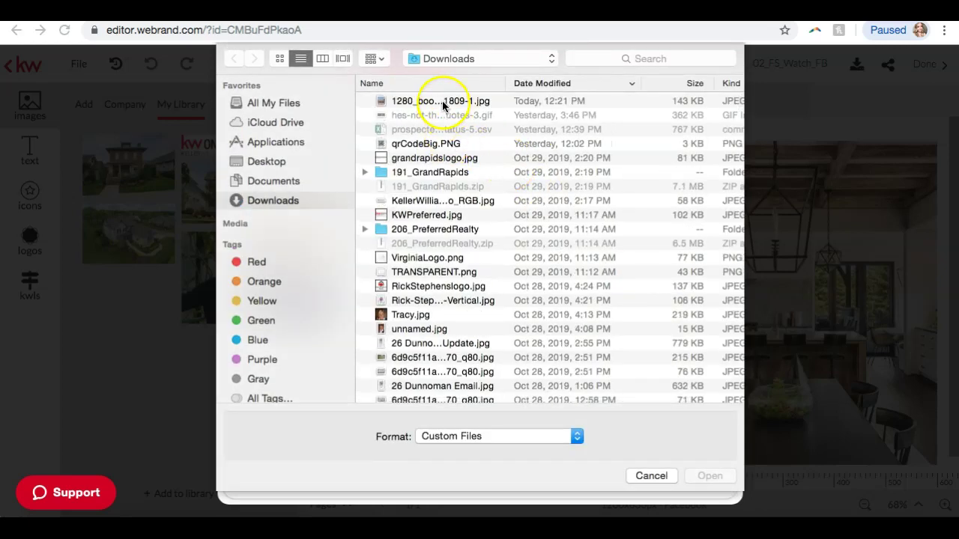
{"action": "left_click", "coordinate": [442, 101]}
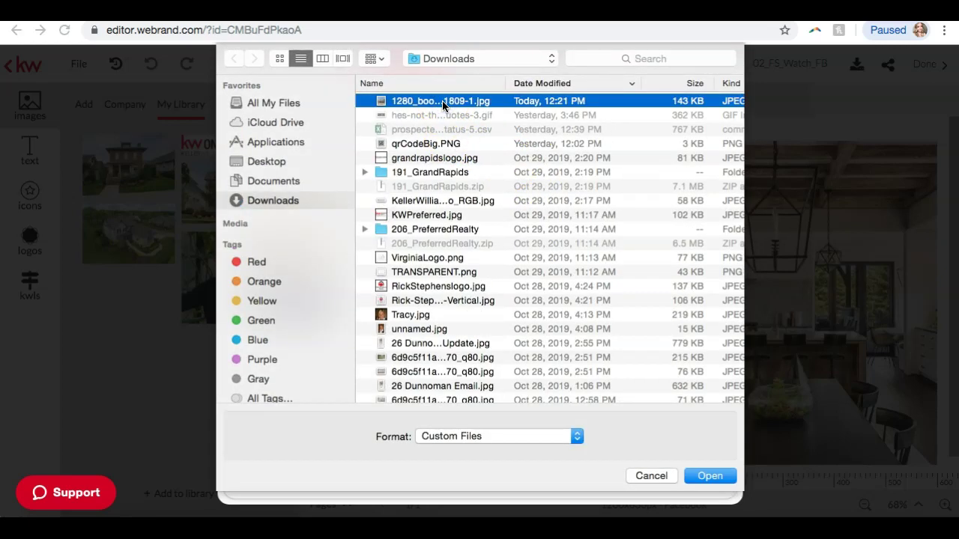
{"action": "double_click", "coordinate": [442, 101]}
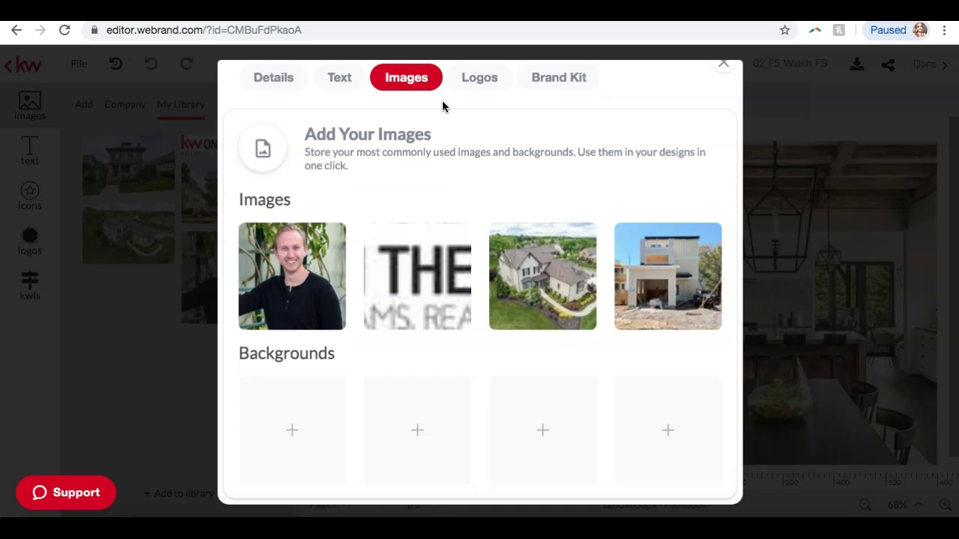
{"action": "left_click", "coordinate": [723, 68]}
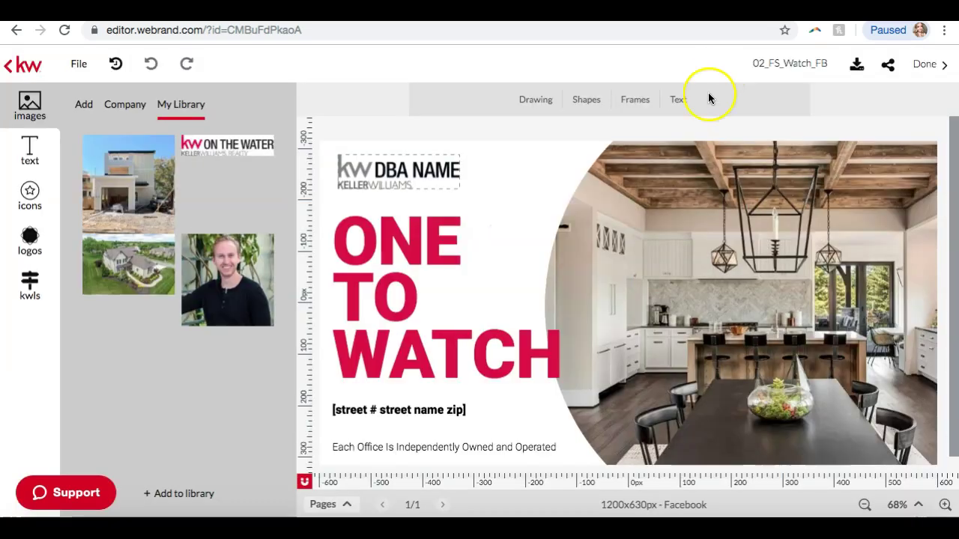
Replace the kitchen photo in the post with the construction-house photo from My Library
{"action": "left_click", "coordinate": [687, 183]}
{"action": "left_click", "coordinate": [706, 249]}
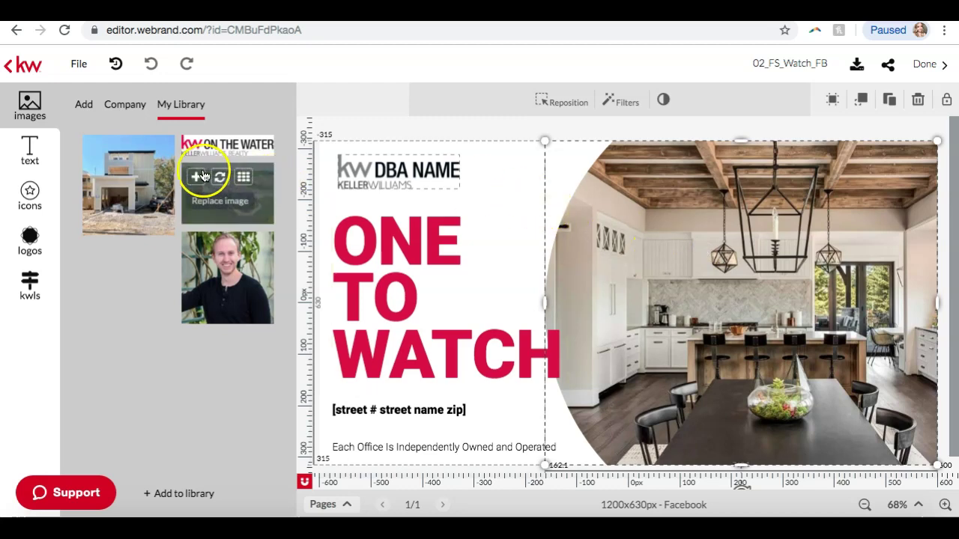
{"action": "mouse_move", "coordinate": [151, 182]}
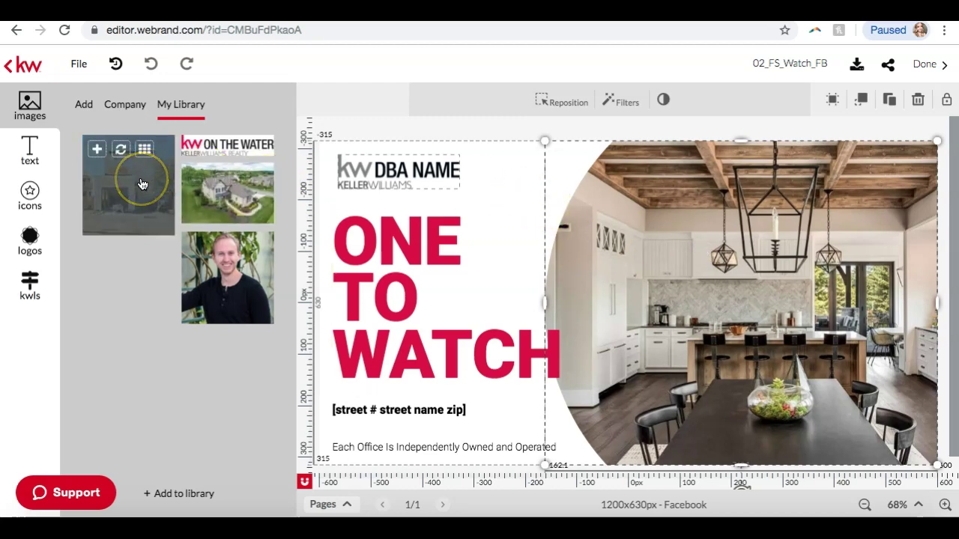
{"action": "left_click", "coordinate": [121, 151]}
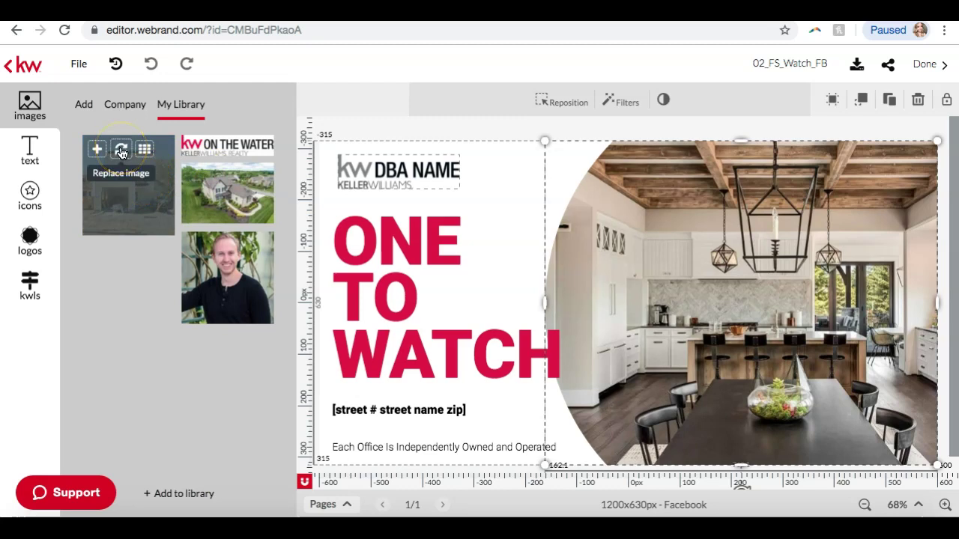
{"action": "left_click", "coordinate": [120, 149]}
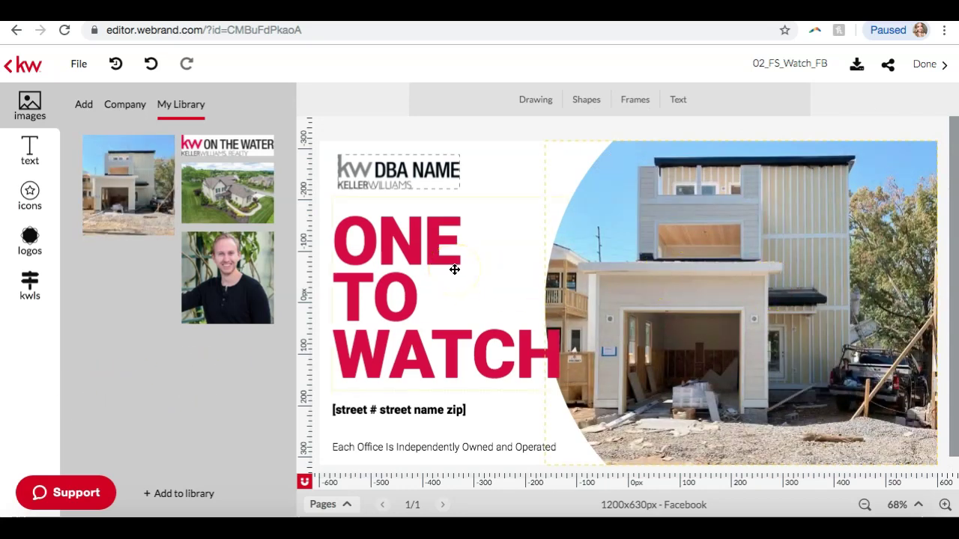
Nudge the new house photo slightly right and select the DBA NAME logo
{"action": "left_click", "coordinate": [704, 285]}
{"action": "left_click_drag", "start_coordinate": [712, 285], "coordinate": [716, 286]}
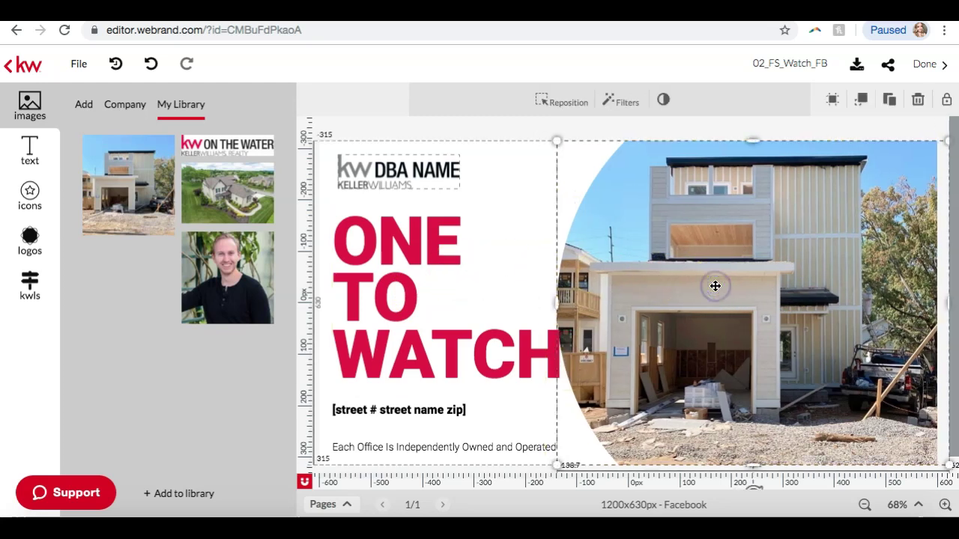
{"action": "left_click", "coordinate": [386, 427]}
{"action": "left_click", "coordinate": [393, 171]}
{"action": "mouse_move", "coordinate": [237, 144]}
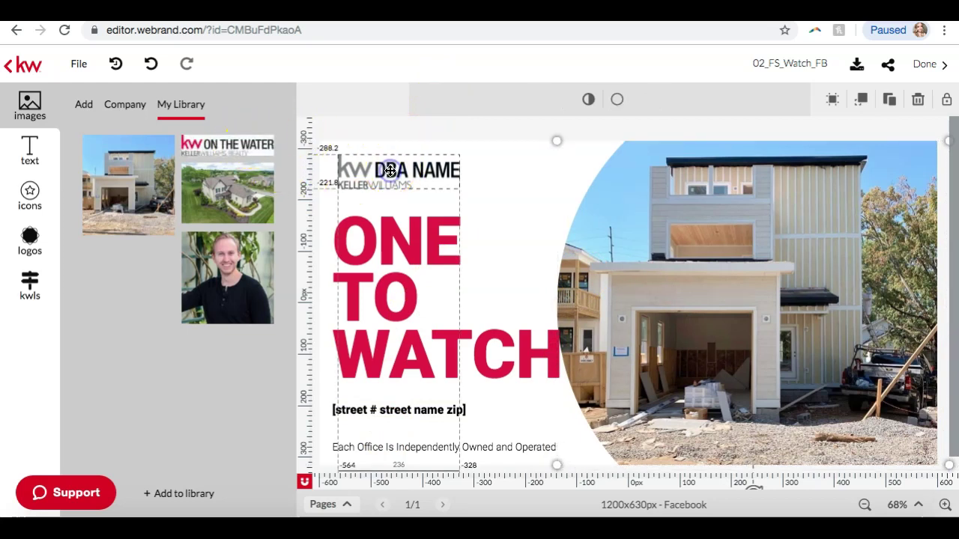
Undo the accidental ON THE WATER background and remove the DBA NAME logo
{"action": "left_click", "coordinate": [221, 148]}
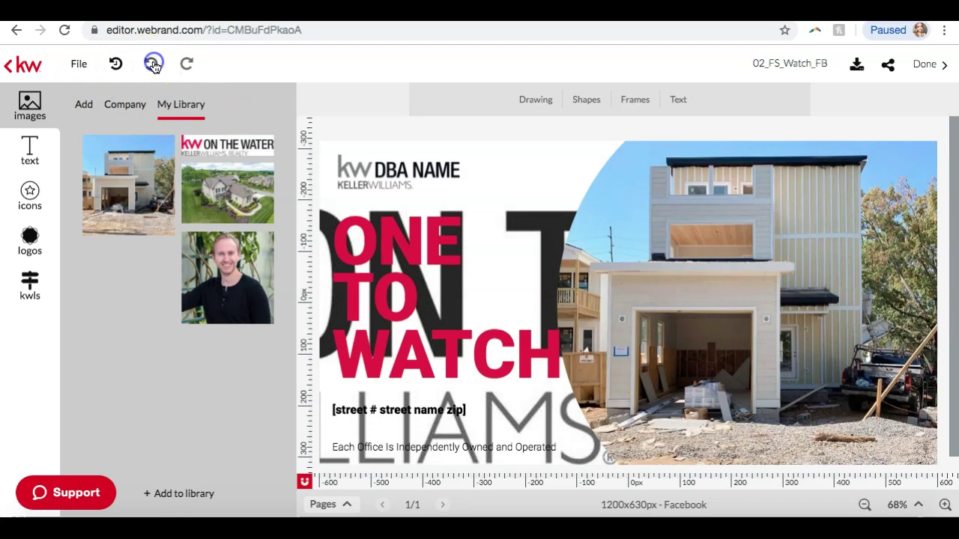
{"action": "left_click", "coordinate": [152, 65]}
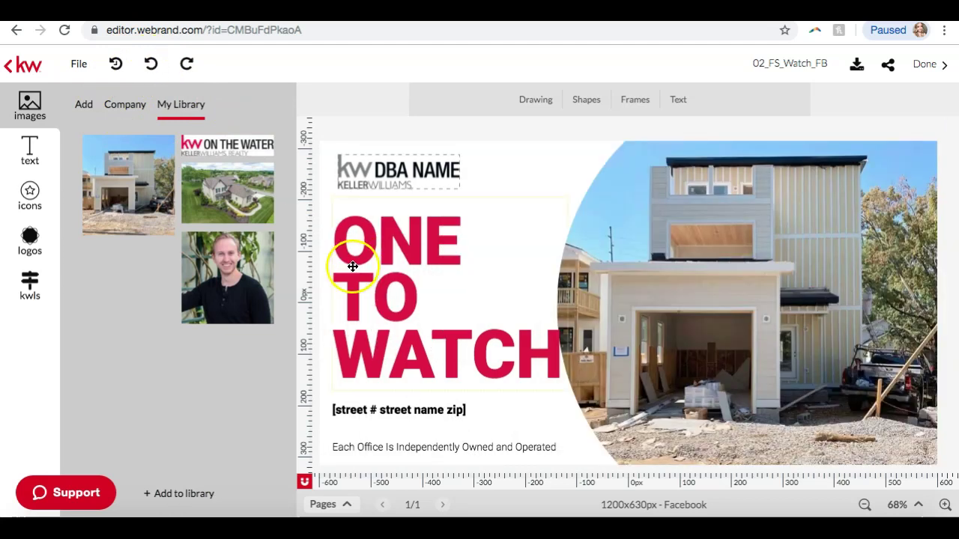
{"action": "left_click", "coordinate": [414, 171]}
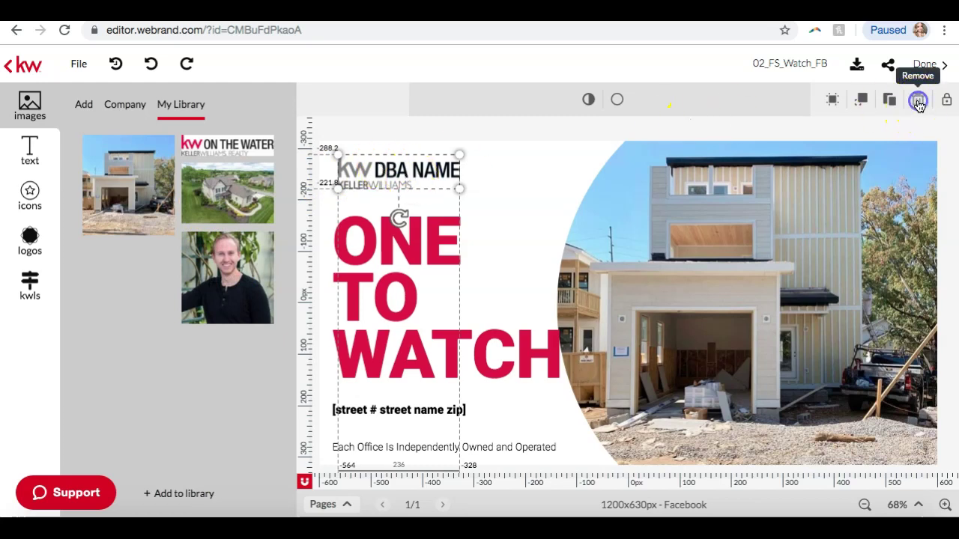
{"action": "left_click", "coordinate": [919, 102]}
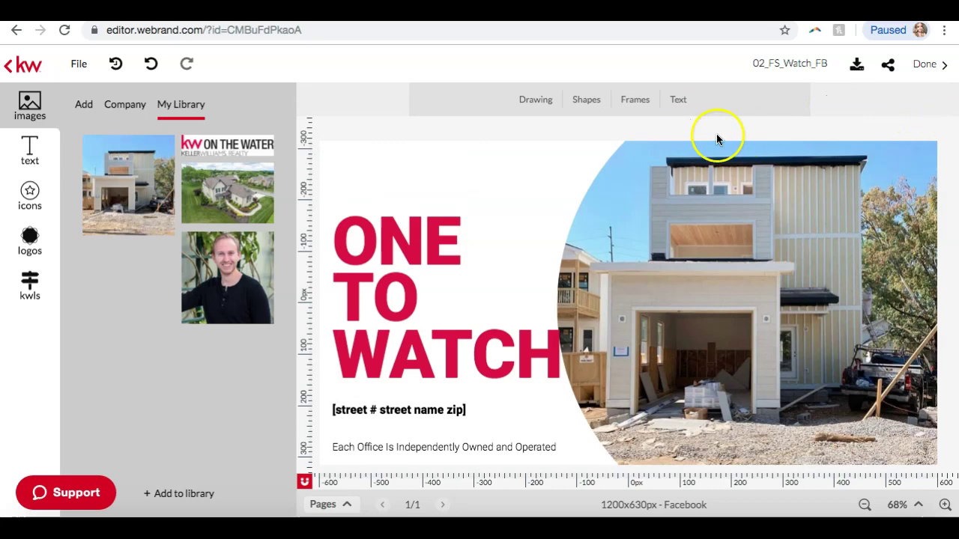
Add the KW ON THE WATER logo and position it at the top-left above ONE
{"action": "mouse_move", "coordinate": [255, 146]}
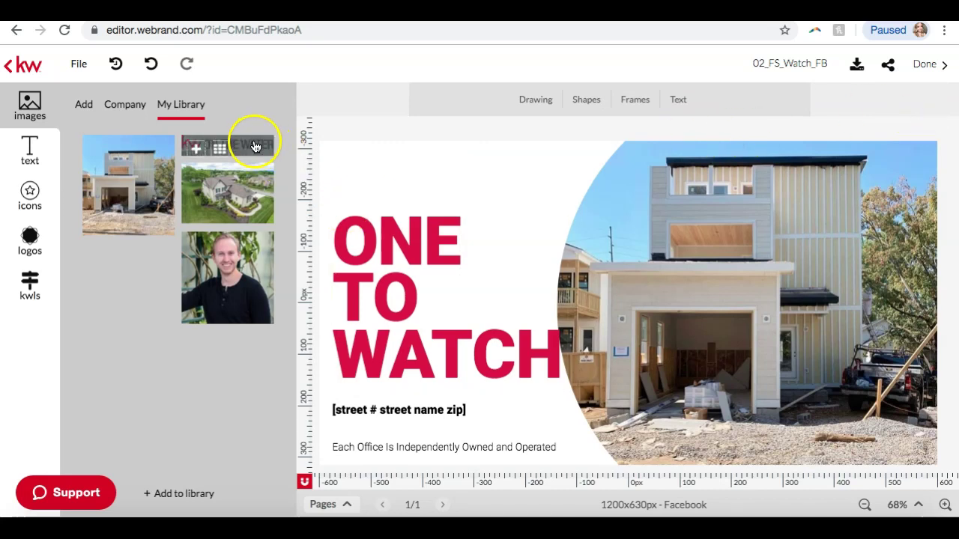
{"action": "left_click", "coordinate": [196, 149]}
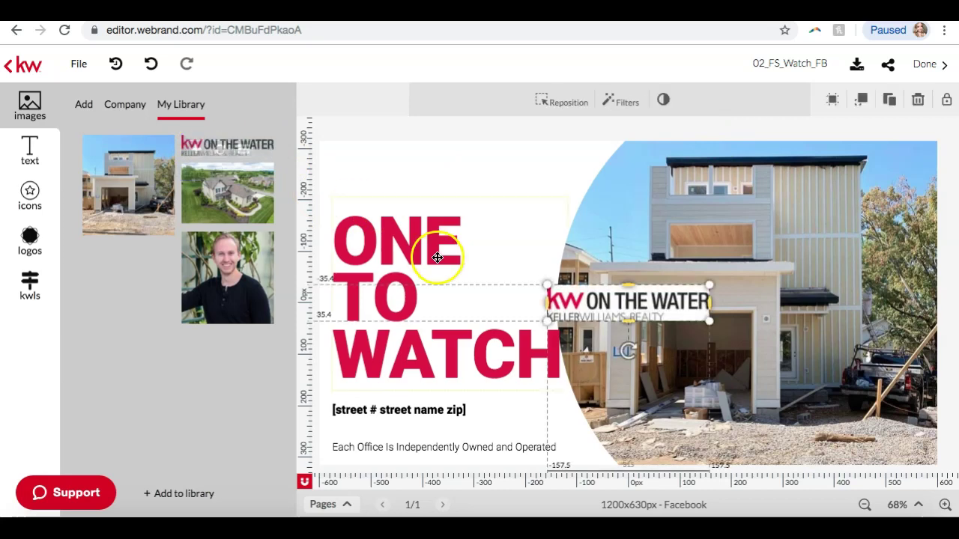
{"action": "left_click_drag", "start_coordinate": [639, 302], "coordinate": [422, 169]}
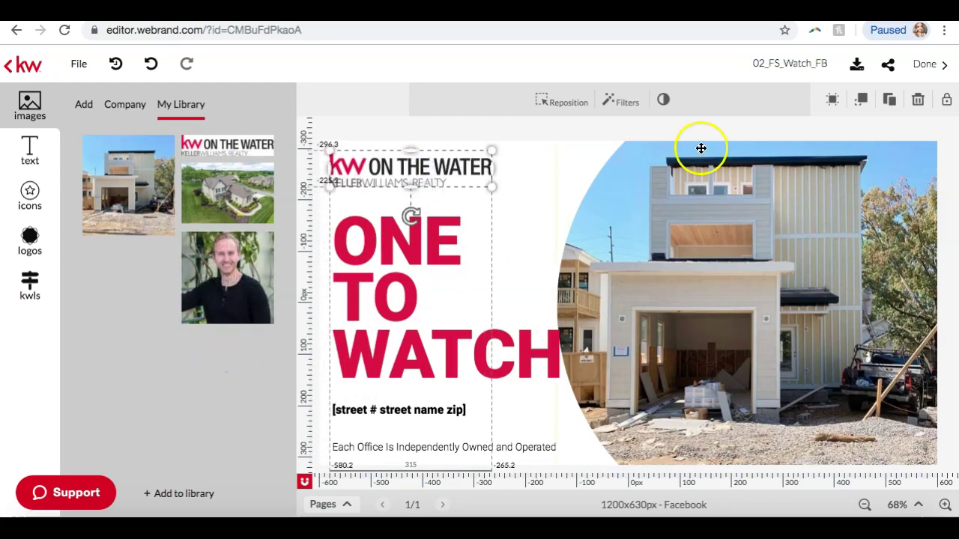
{"action": "left_click", "coordinate": [543, 174]}
{"action": "left_click_drag", "start_coordinate": [430, 159], "coordinate": [441, 169]}
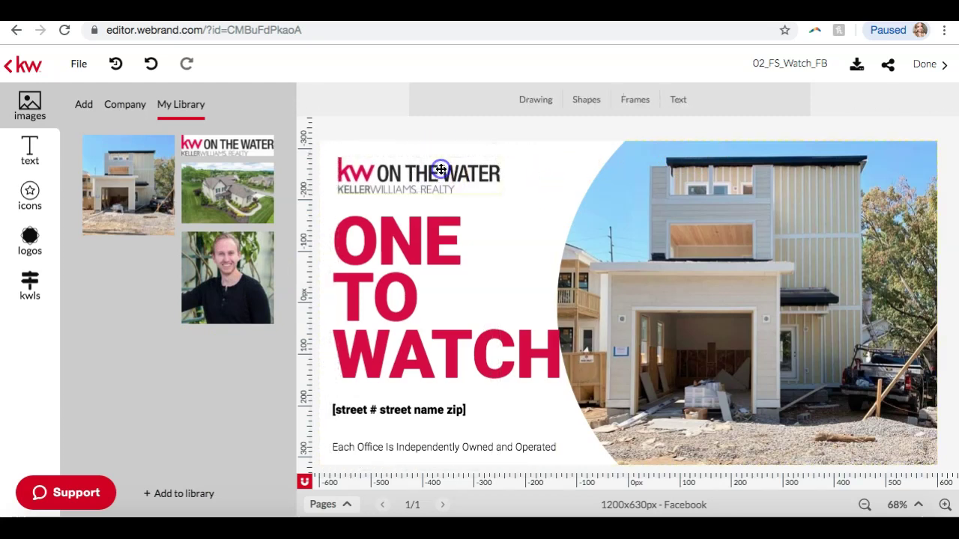
{"action": "double_click", "coordinate": [441, 169]}
{"action": "left_click", "coordinate": [577, 104]}
{"action": "left_click", "coordinate": [386, 470]}
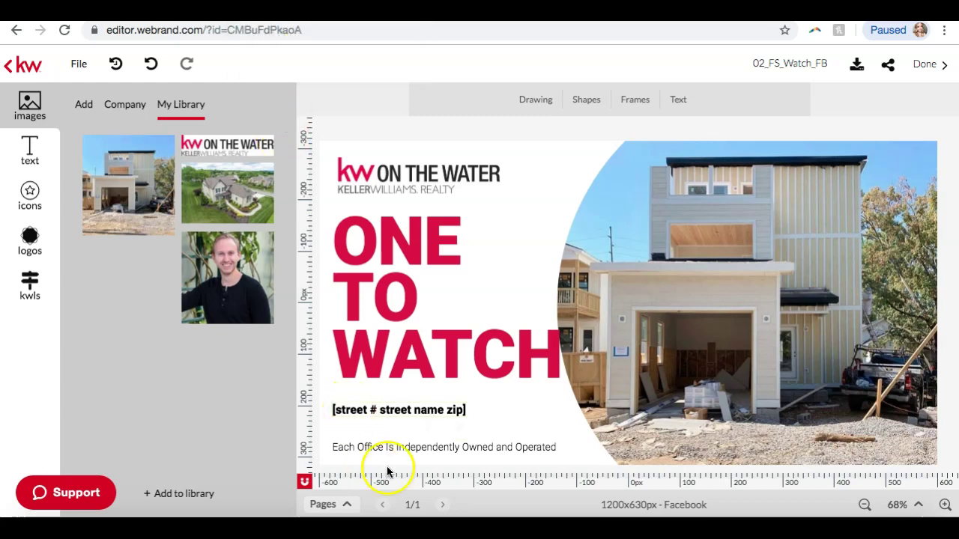
{"action": "left_click", "coordinate": [427, 411]}
{"action": "left_click", "coordinate": [427, 411]}
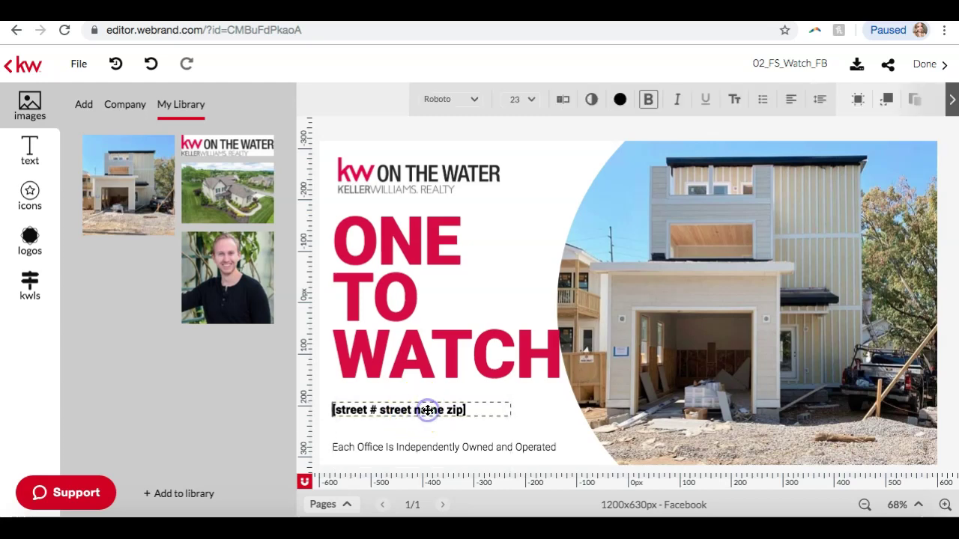
{"action": "left_click_drag", "start_coordinate": [467, 411], "coordinate": [374, 407]}
{"action": "left_click", "coordinate": [373, 406]}
{"action": "left_click", "coordinate": [475, 412]}
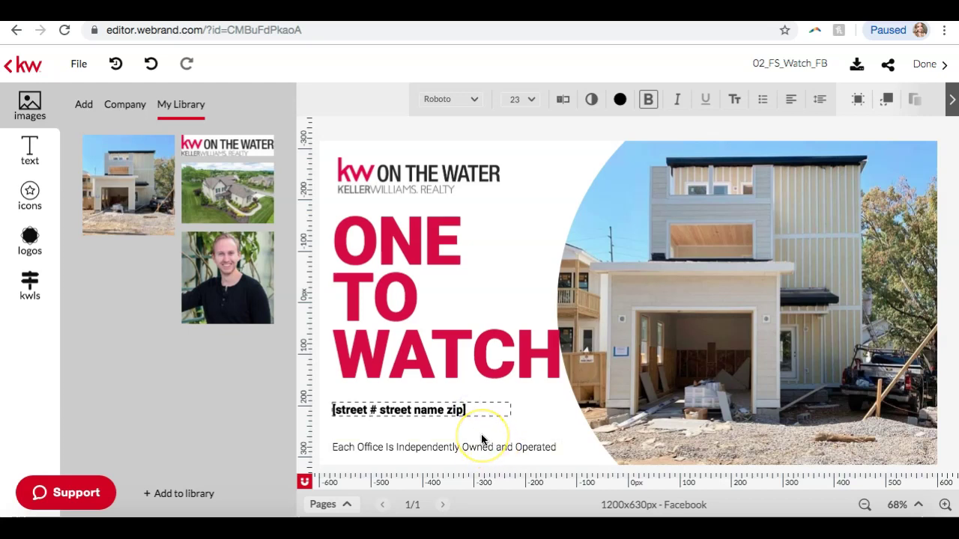
{"action": "key", "text": "BackSpace"}
{"action": "key", "text": "BackSpace"}
{"action": "key", "text": "BackSpace"}
{"action": "key", "text": "BackSpace"}
{"action": "key", "text": "BackSpace"}
{"action": "key", "text": "BackSpace"}
{"action": "key", "text": "BackSpace"}
{"action": "key", "text": "BackSpace"}
{"action": "key", "text": "BackSpace"}
{"action": "key", "text": "BackSpace"}
{"action": "key", "text": "BackSpace"}
{"action": "key", "text": "BackSpace"}
{"action": "key", "text": "BackSpace"}
{"action": "key", "text": "BackSpace"}
{"action": "key", "text": "BackSpace"}
{"action": "key", "text": "BackSpace"}
{"action": "key", "text": "BackSpace"}
{"action": "key", "text": "BackSpace"}
{"action": "key", "text": "BackSpace"}
{"action": "key", "text": "BackSpace"}
{"action": "key", "text": "BackSpace"}
{"action": "key", "text": "BackSpace"}
{"action": "key", "text": "BackSpace"}
{"action": "key", "text": "BackSpace"}
{"action": "key", "text": "BackSpace"}
{"action": "key", "text": "BackSpace"}
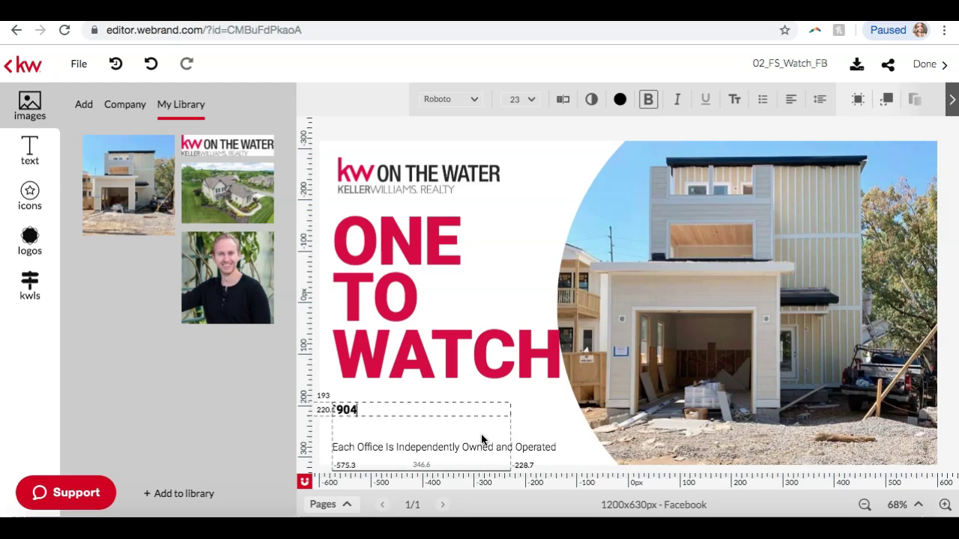
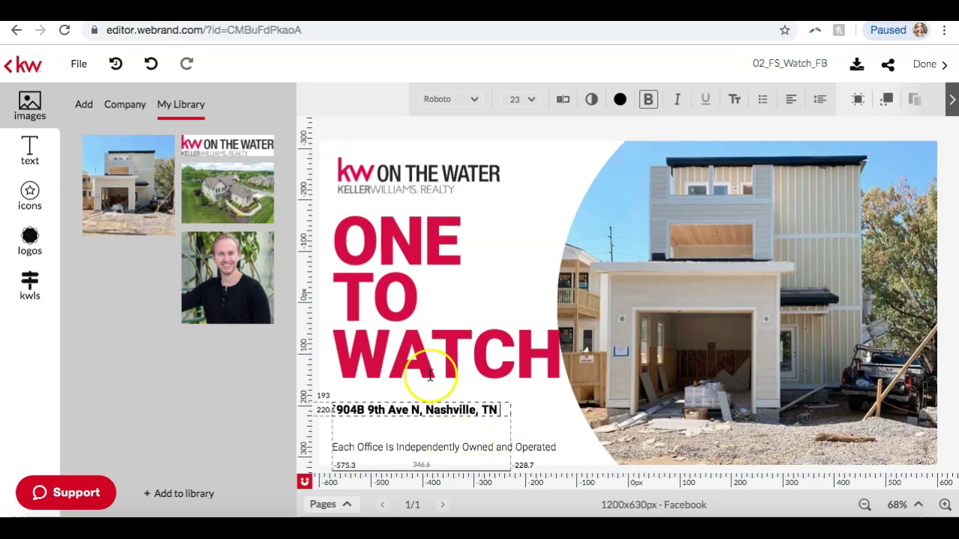
Add the zip code 37208 and widen the address box to fit one line
{"action": "left_click", "coordinate": [419, 15]}
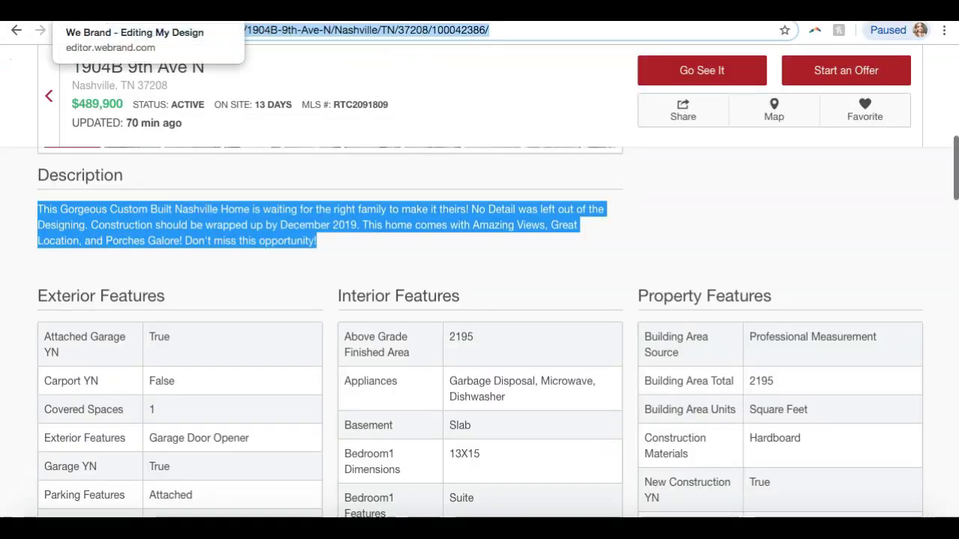
{"action": "left_click", "coordinate": [180, 11]}
{"action": "type", "text": "3"}
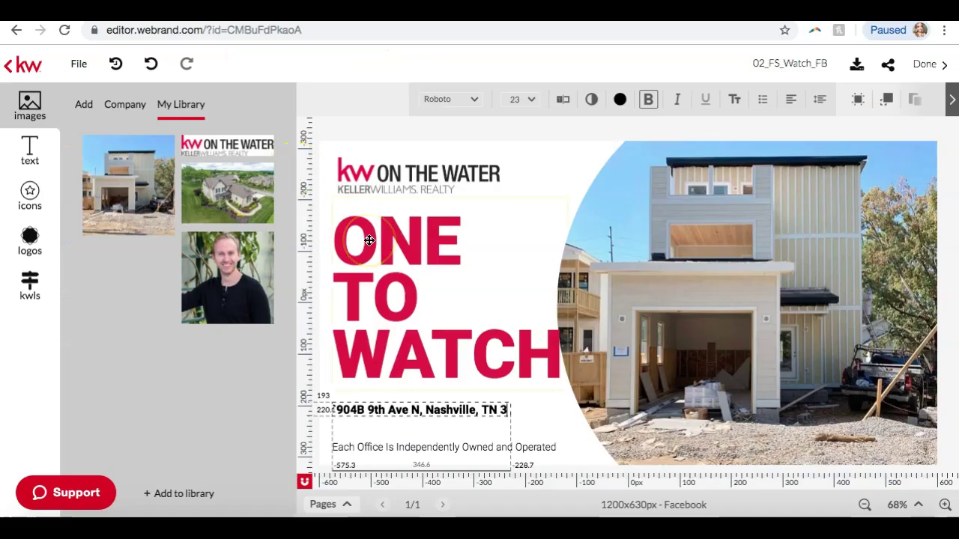
{"action": "type", "text": "7208"}
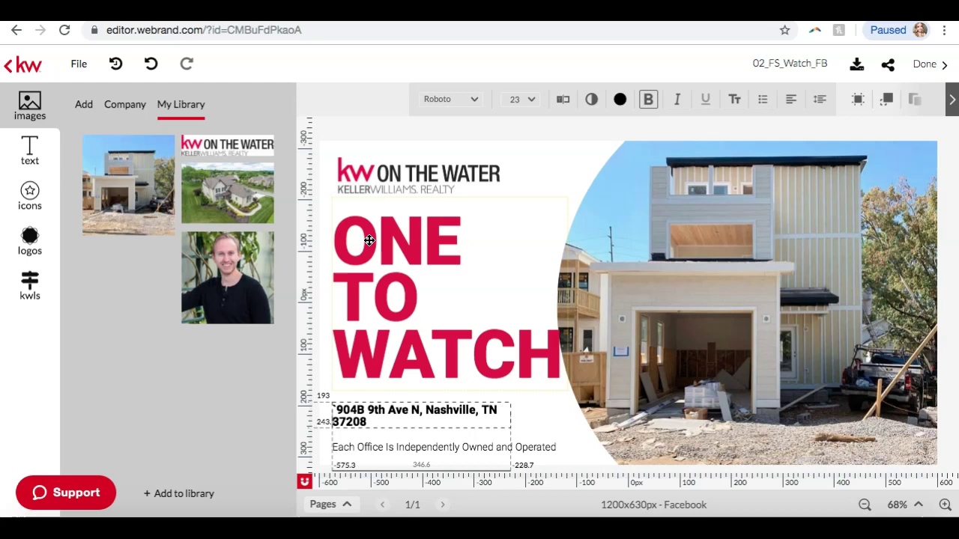
{"action": "key", "text": "Escape"}
{"action": "left_click_drag", "start_coordinate": [507, 415], "coordinate": [544, 415]}
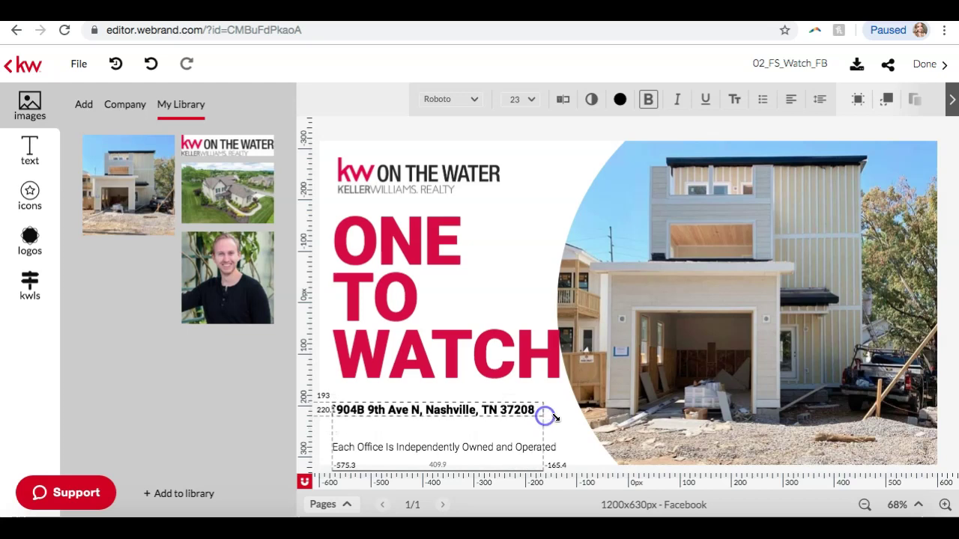
{"action": "left_click", "coordinate": [570, 422]}
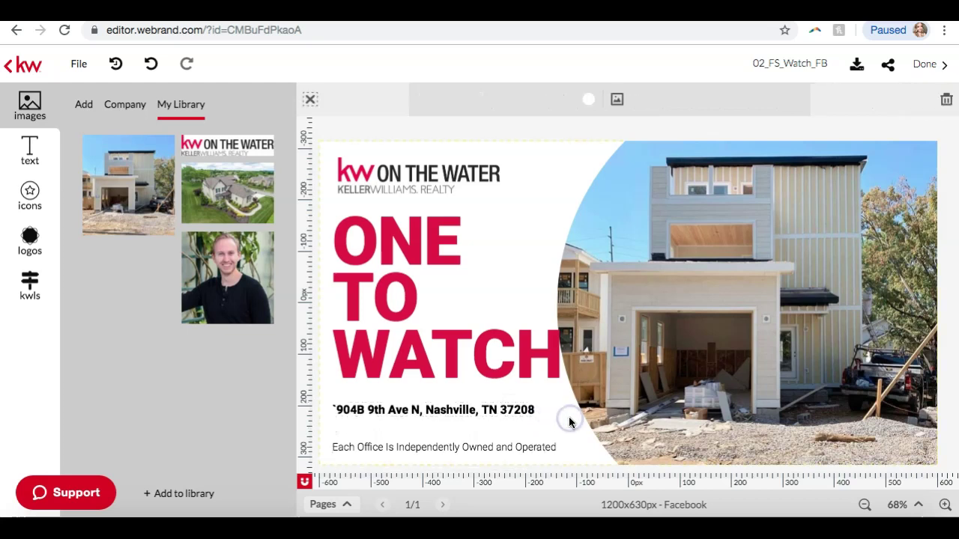
Insert a leading 1 so the address starts with 1904B
{"action": "left_click", "coordinate": [341, 409]}
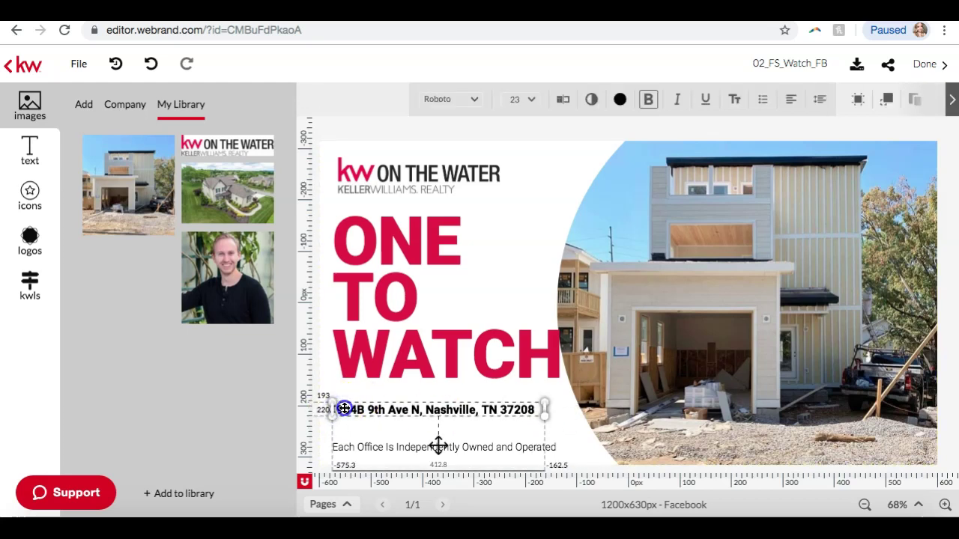
{"action": "left_click", "coordinate": [339, 409]}
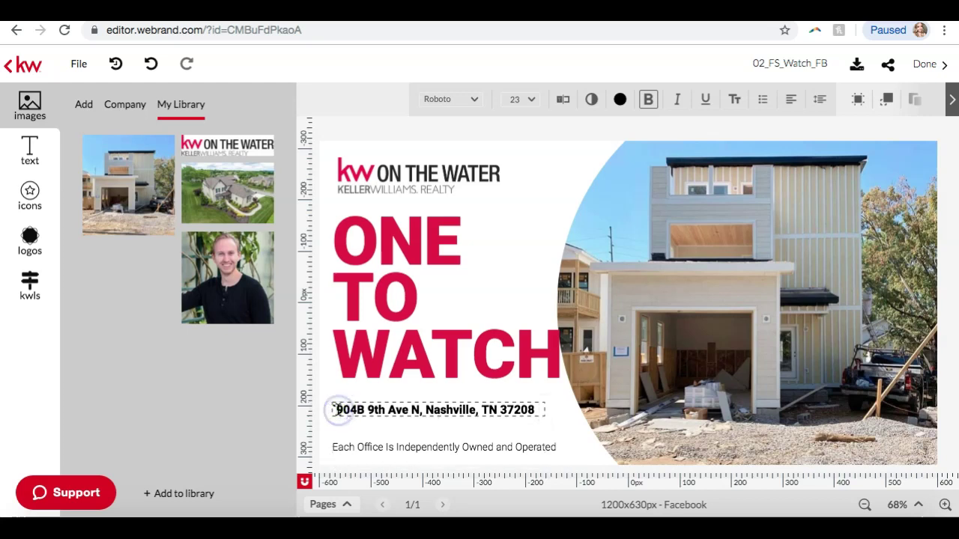
{"action": "left_click", "coordinate": [336, 409]}
{"action": "type", "text": "1"}
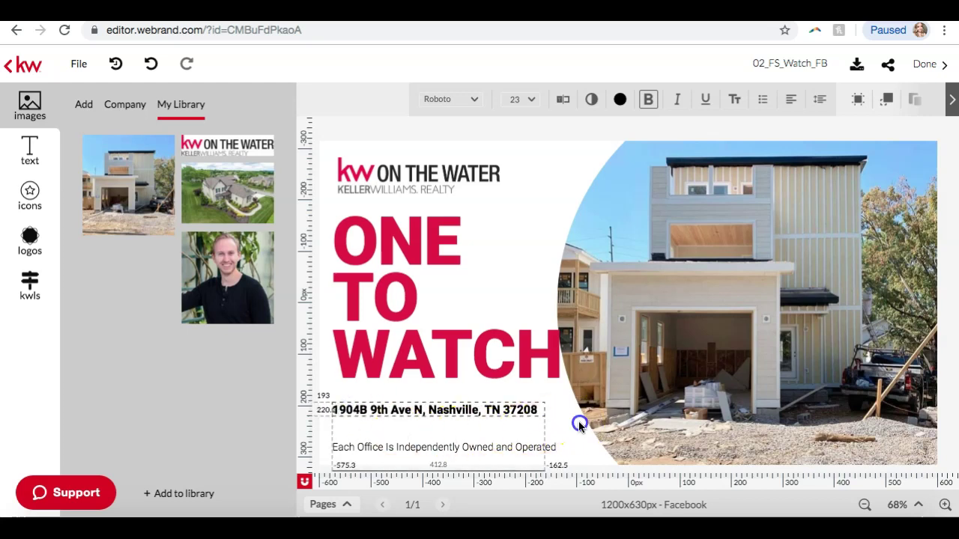
{"action": "left_click", "coordinate": [578, 421]}
{"action": "left_click", "coordinate": [559, 401]}
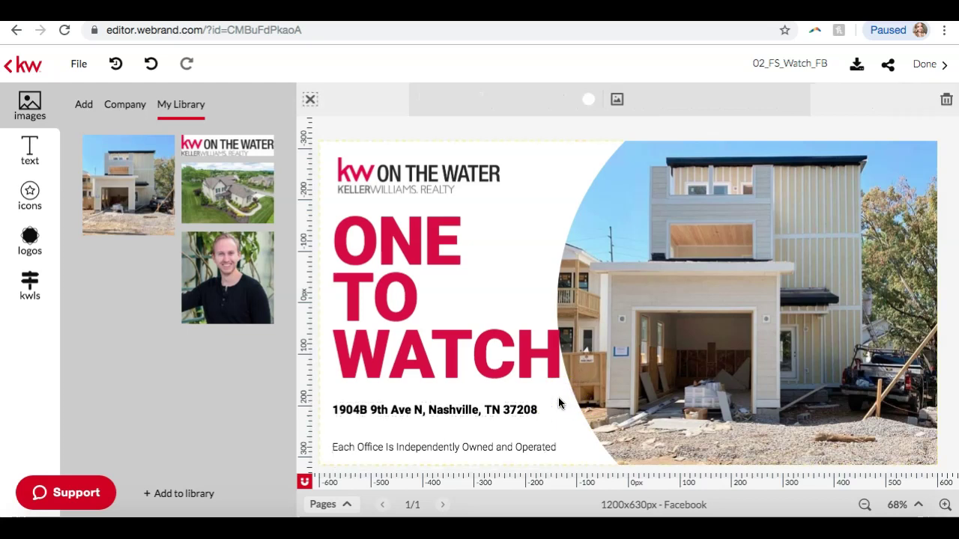
Shift the construction-house photo slightly to the right
{"action": "left_click", "coordinate": [642, 372]}
{"action": "left_click_drag", "start_coordinate": [642, 372], "coordinate": [658, 372]}
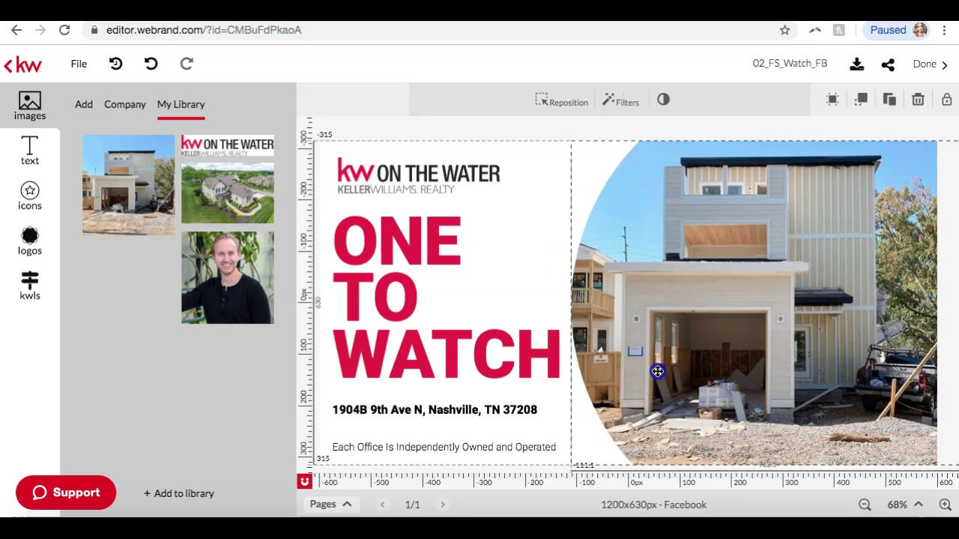
{"action": "left_click_drag", "start_coordinate": [627, 343], "coordinate": [623, 343]}
Select the ONE TO WATCH title and the white curved shape to review the layout
{"action": "left_click", "coordinate": [548, 283]}
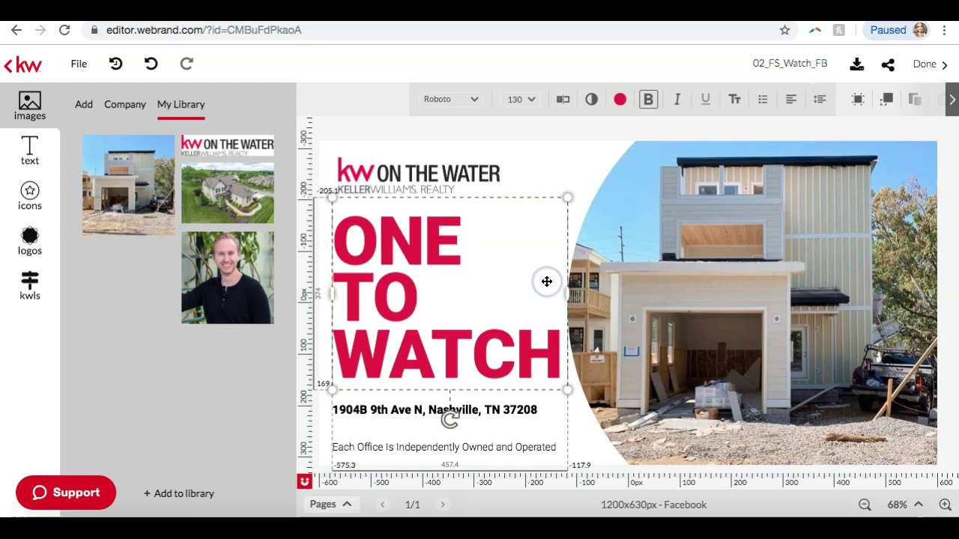
{"action": "left_click", "coordinate": [586, 152]}
{"action": "left_click", "coordinate": [407, 259]}
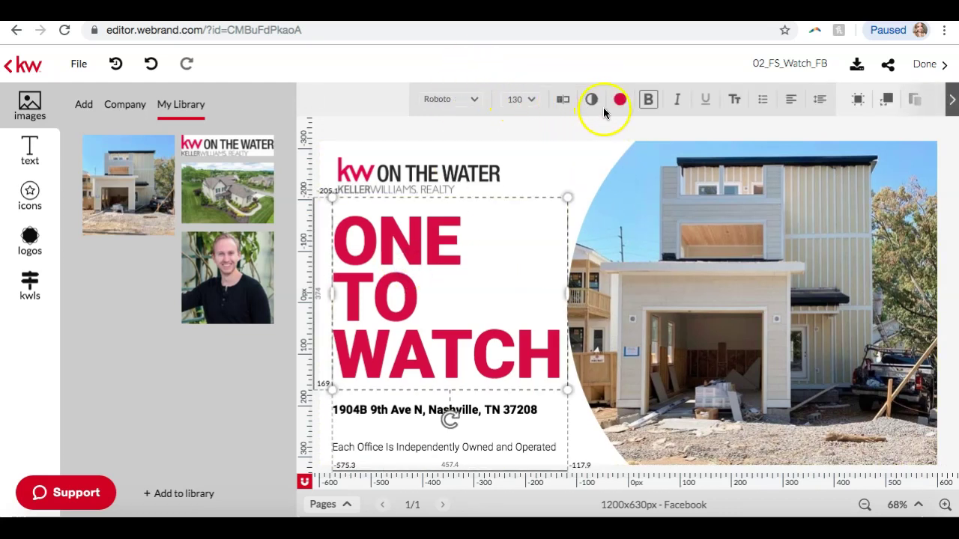
{"action": "left_click", "coordinate": [579, 160]}
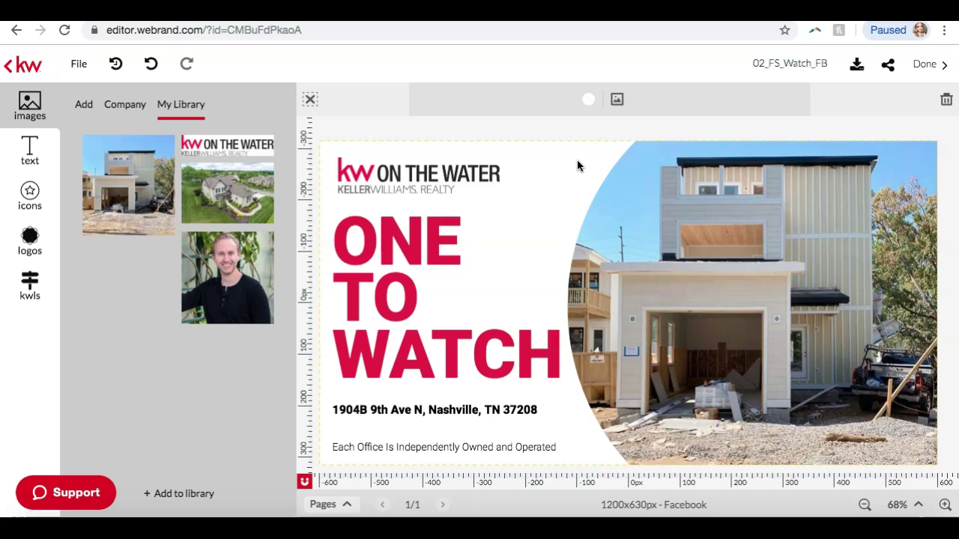
{"action": "left_click", "coordinate": [559, 129]}
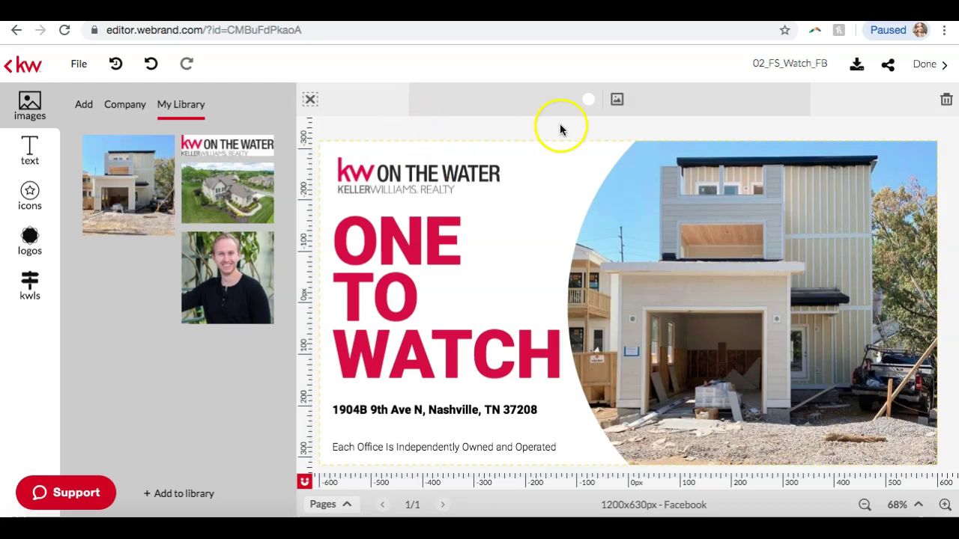
{"action": "left_click", "coordinate": [785, 63]}
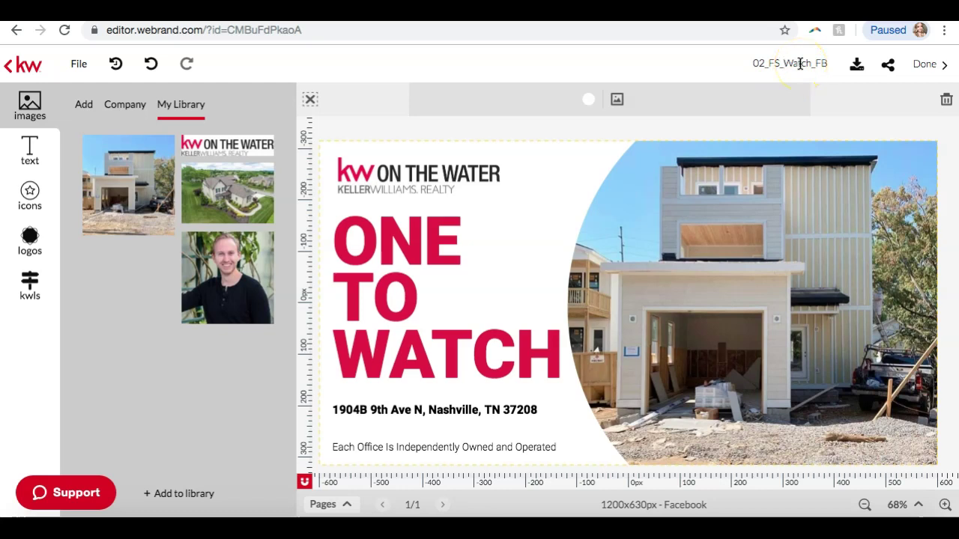
{"action": "left_click_drag", "start_coordinate": [827, 63], "coordinate": [758, 66]}
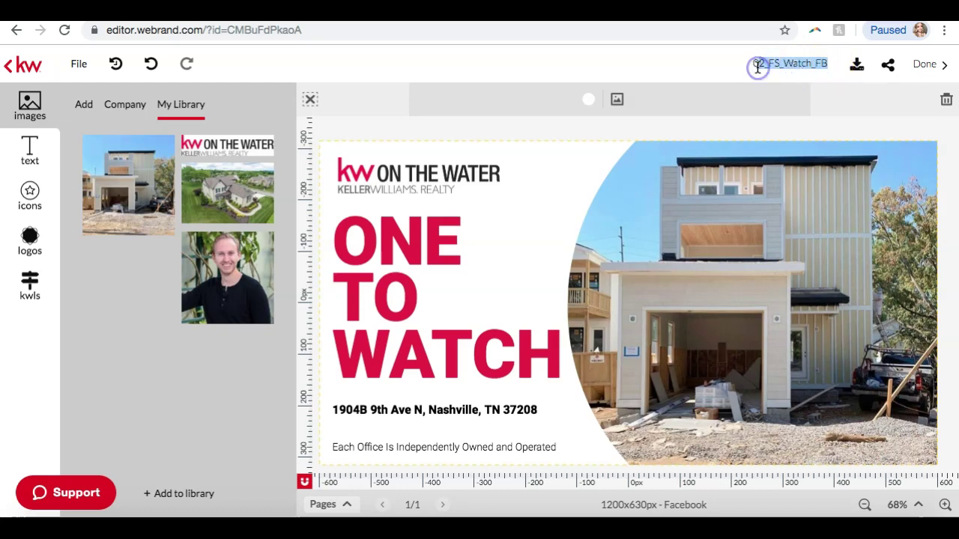
{"action": "type", "text": "q"}
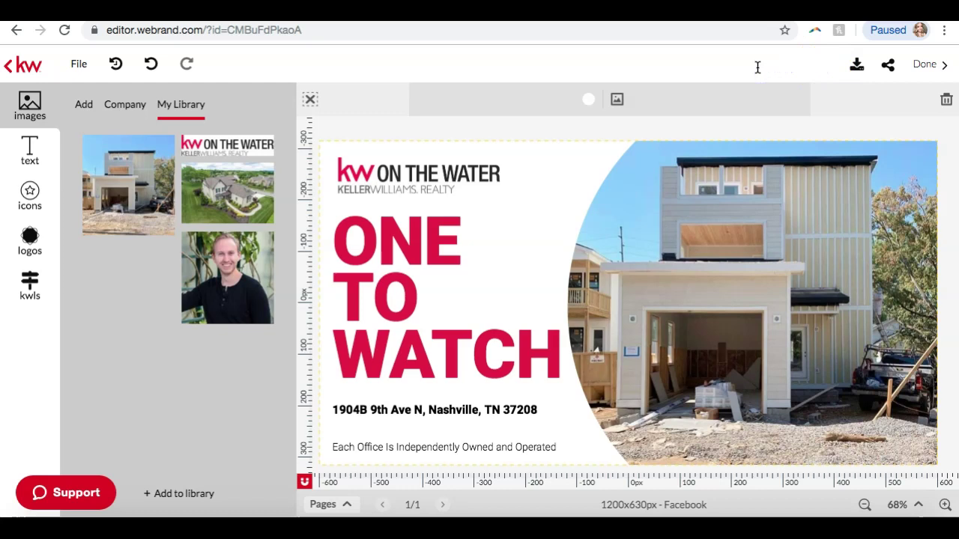
{"action": "type", "text": " FB F"}
{"action": "left_click", "coordinate": [843, 64]}
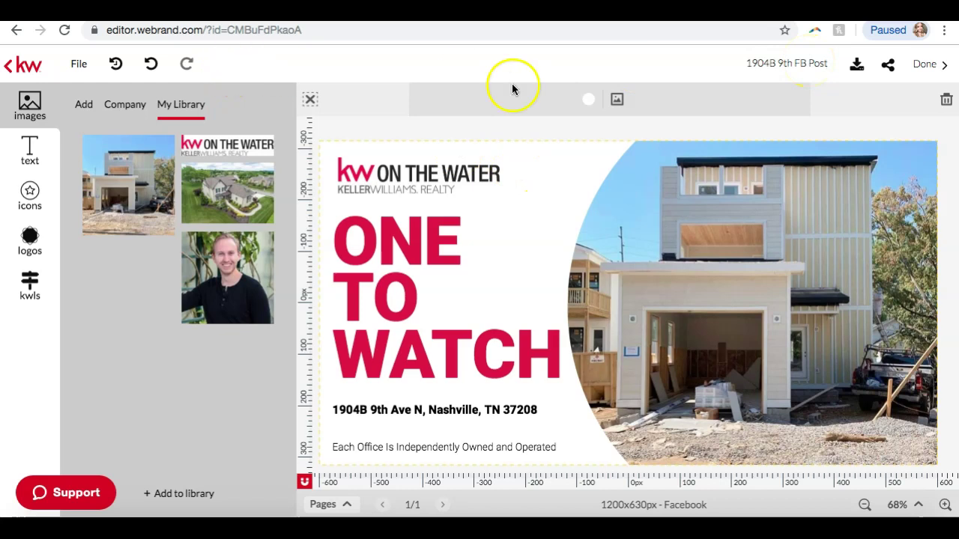
{"action": "left_click", "coordinate": [797, 63]}
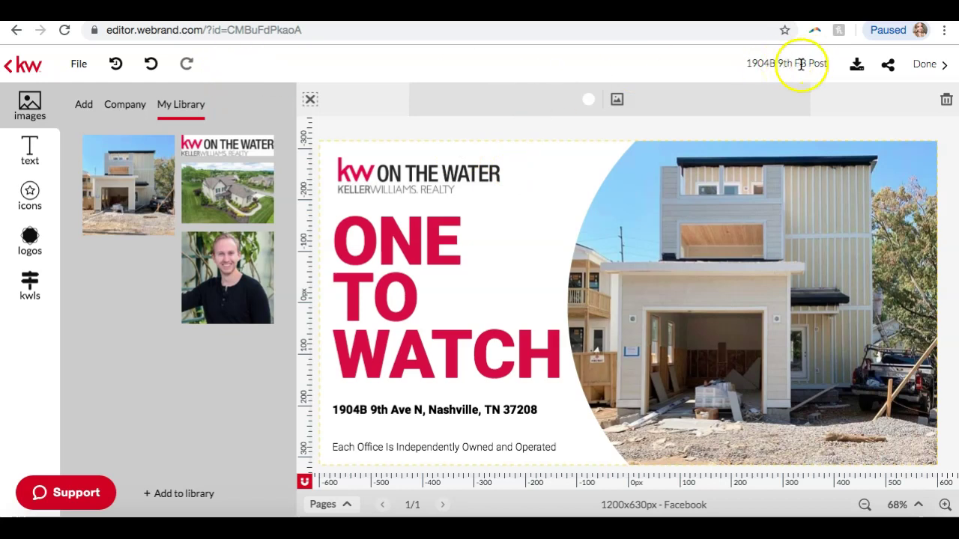
{"action": "left_click", "coordinate": [764, 64]}
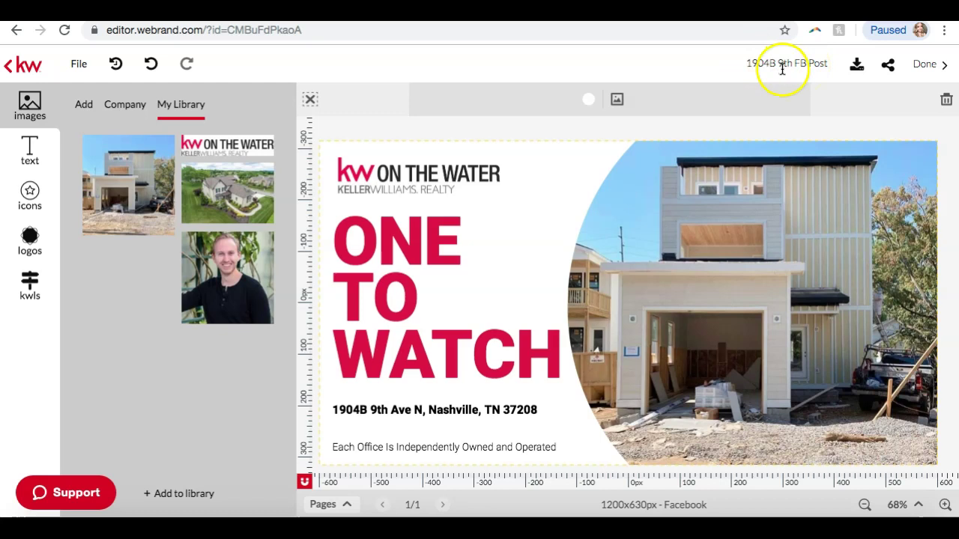
{"action": "left_click", "coordinate": [830, 70]}
Export the post as a JPEG, producing the 1904b9thfbpost_1_original file prompt
{"action": "left_click", "coordinate": [831, 70]}
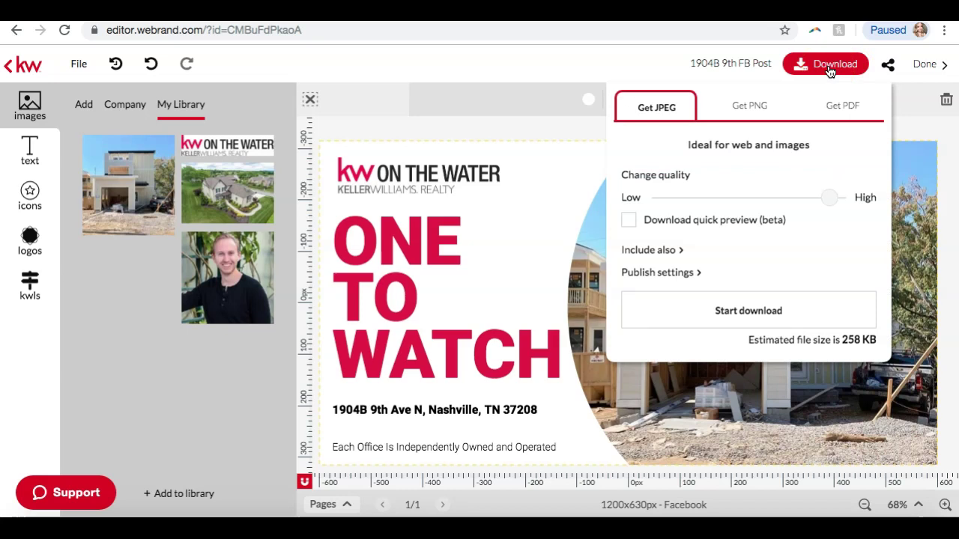
{"action": "left_click", "coordinate": [735, 109]}
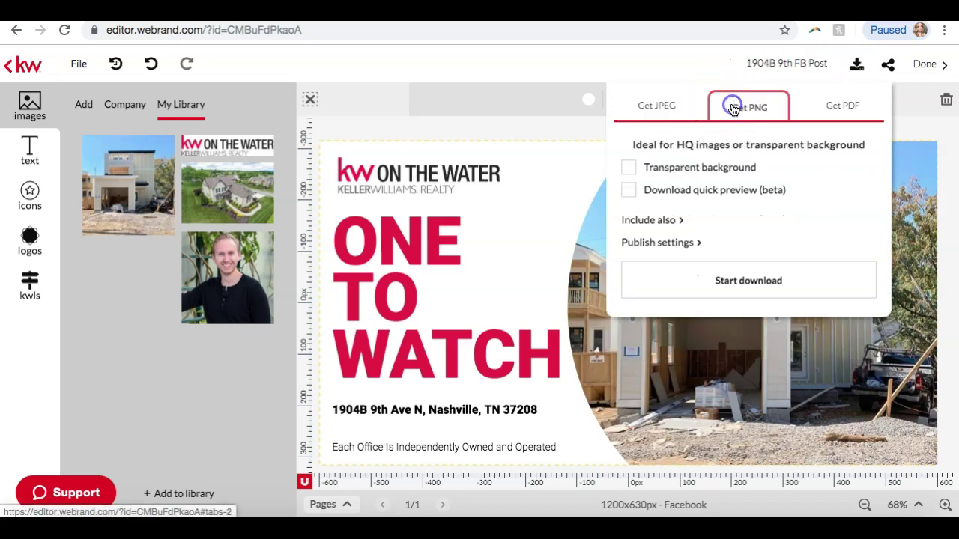
{"action": "left_click", "coordinate": [640, 111]}
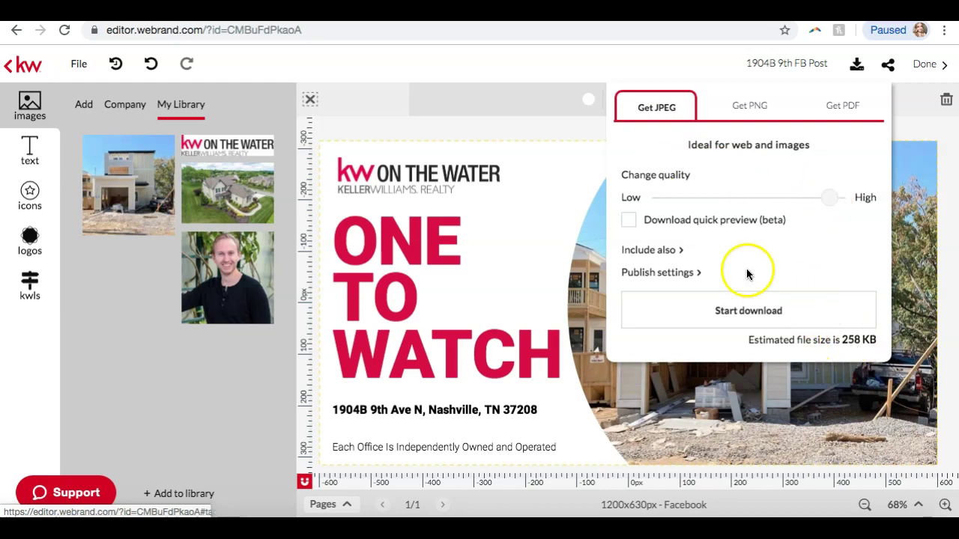
{"action": "left_click", "coordinate": [767, 323]}
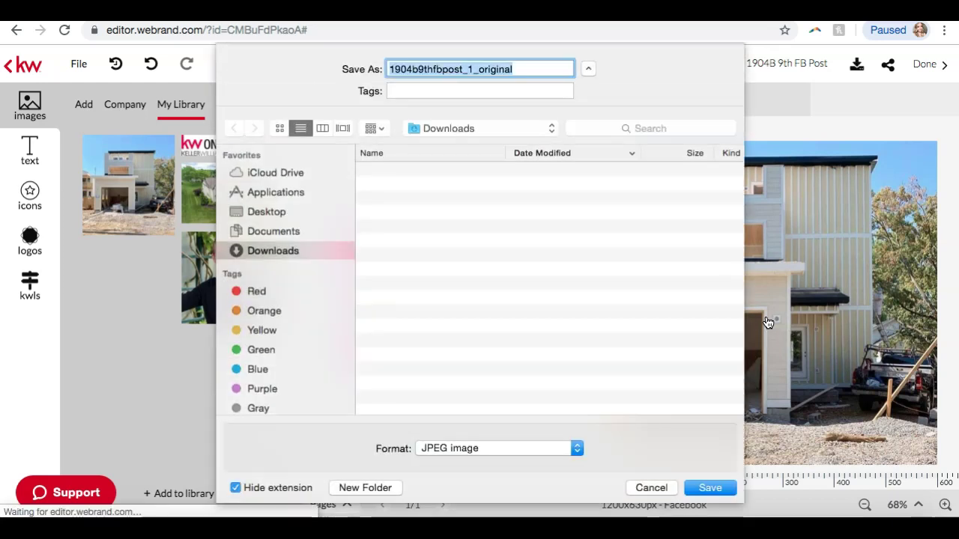
{"action": "left_click", "coordinate": [709, 488]}
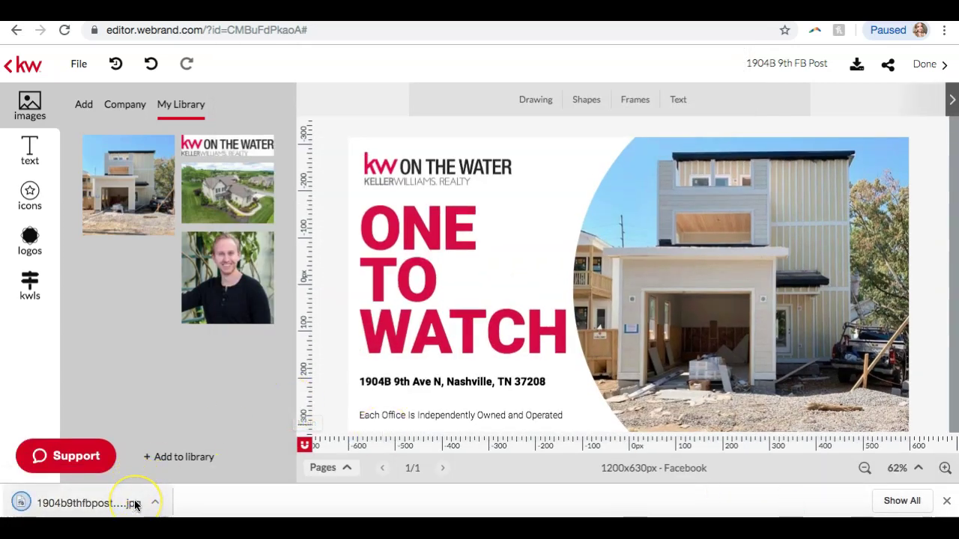
{"action": "left_click", "coordinate": [135, 506]}
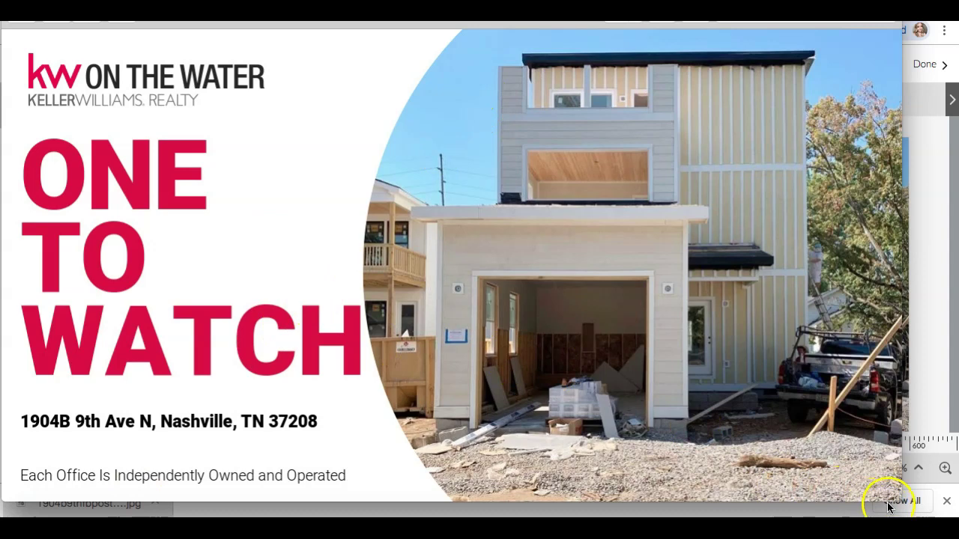
{"action": "left_click_drag", "start_coordinate": [899, 497], "coordinate": [780, 447]}
{"action": "left_click_drag", "start_coordinate": [389, 8], "coordinate": [474, 24]}
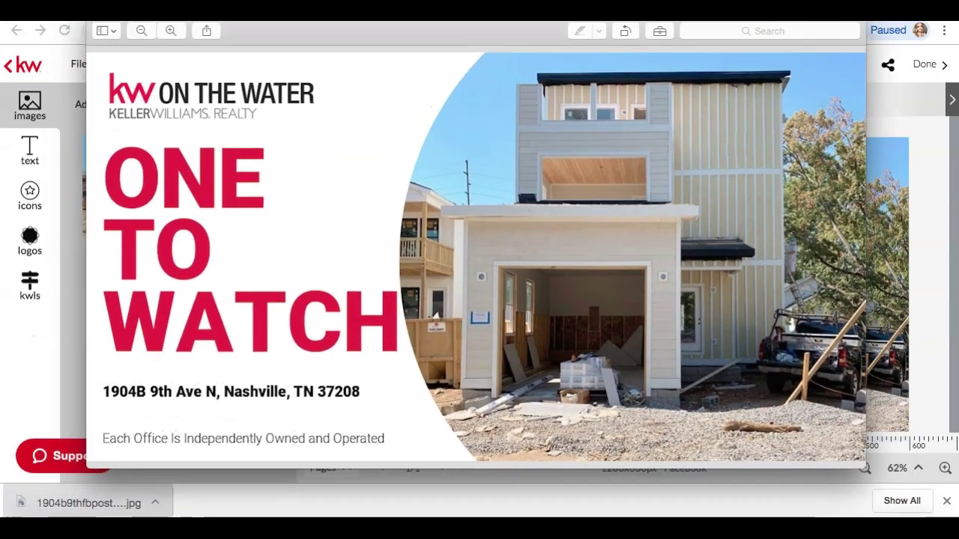
{"action": "left_click_drag", "start_coordinate": [468, 40], "coordinate": [467, 49]}
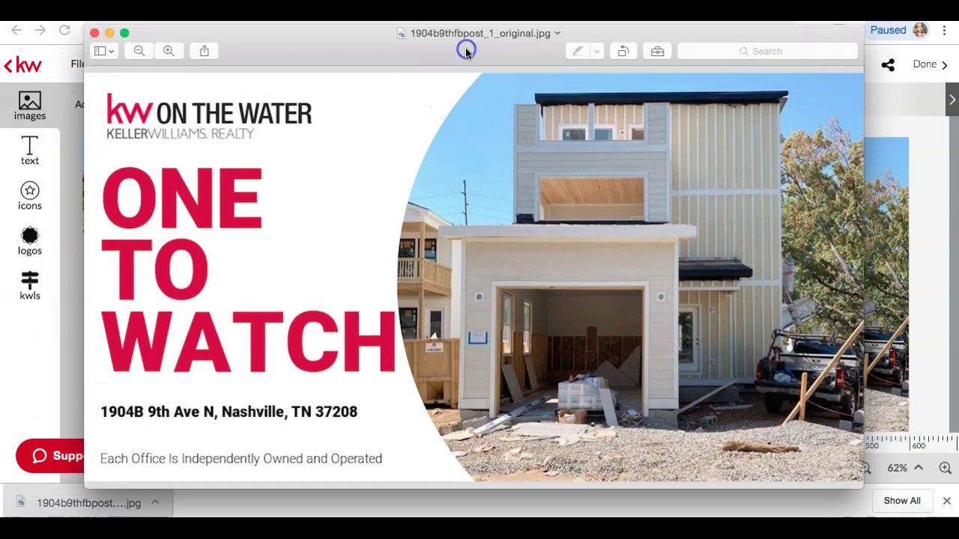
{"action": "left_click", "coordinate": [92, 31]}
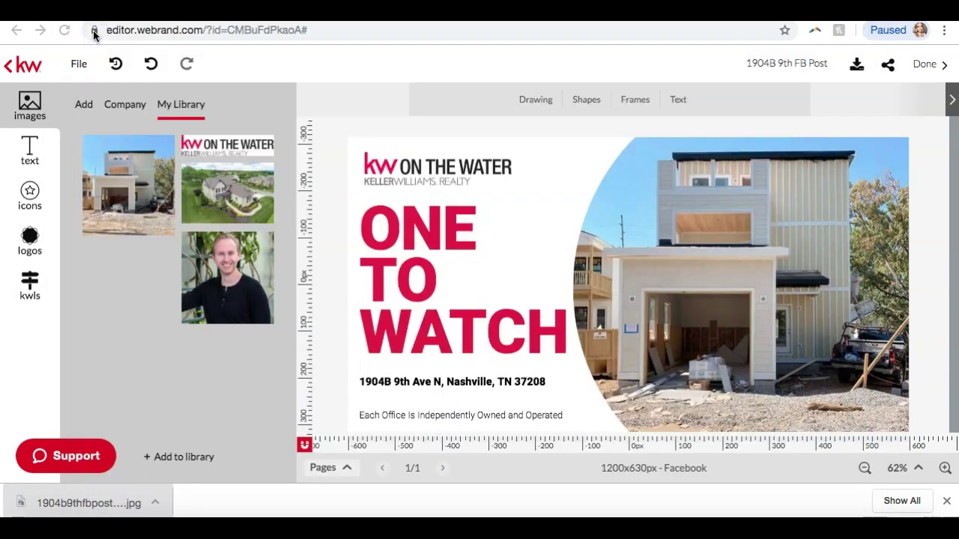
Glance at Holiday Greetings and Home Value templates, then return to My Design Templates
{"action": "left_click", "coordinate": [16, 66]}
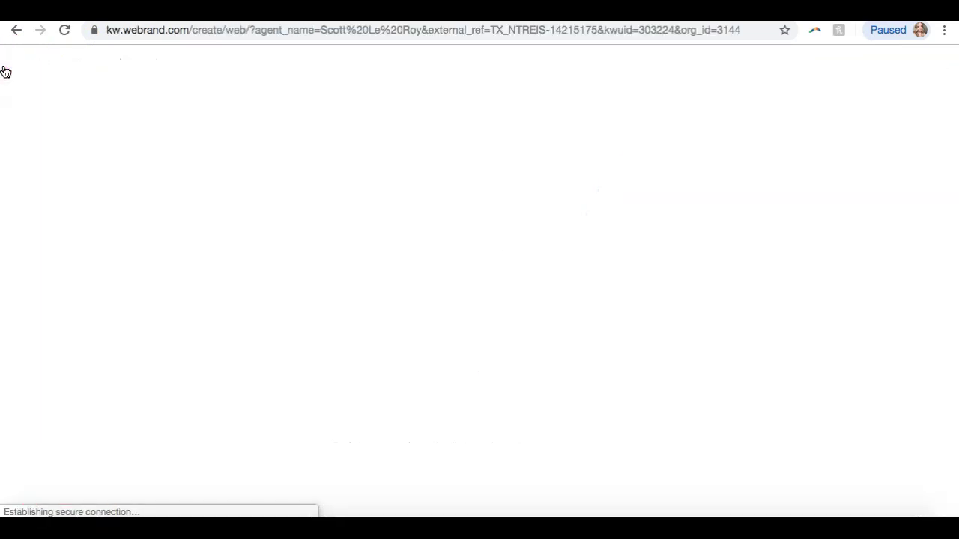
{"action": "left_click", "coordinate": [103, 283]}
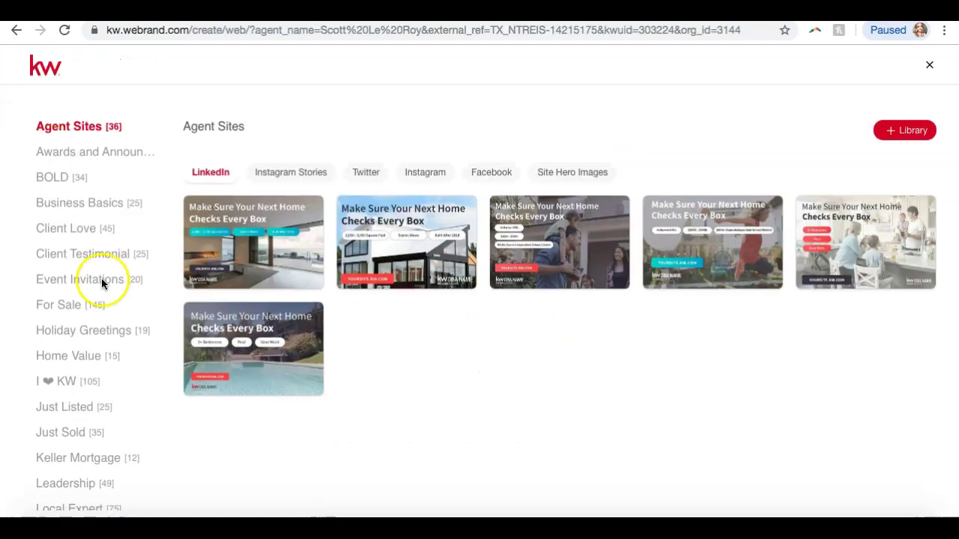
{"action": "left_click", "coordinate": [89, 333]}
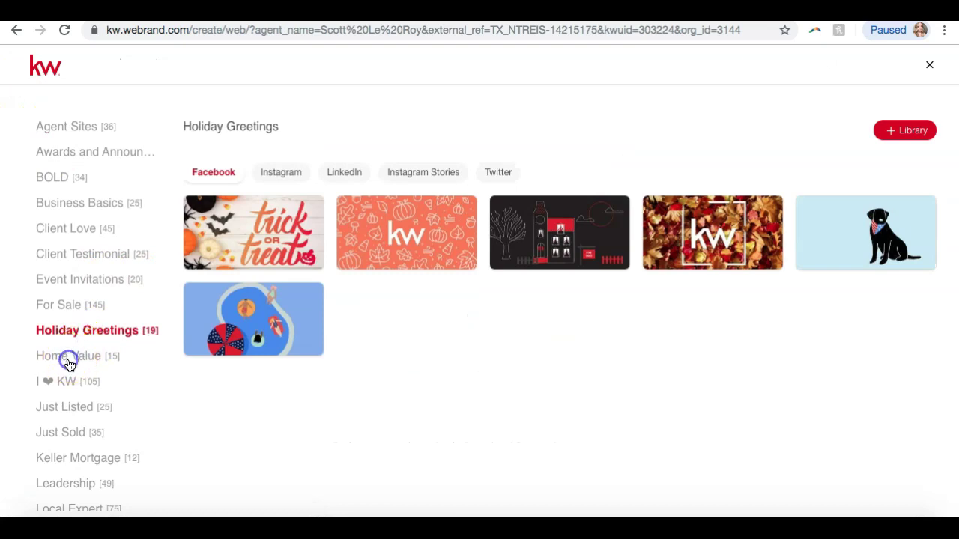
{"action": "left_click", "coordinate": [68, 363]}
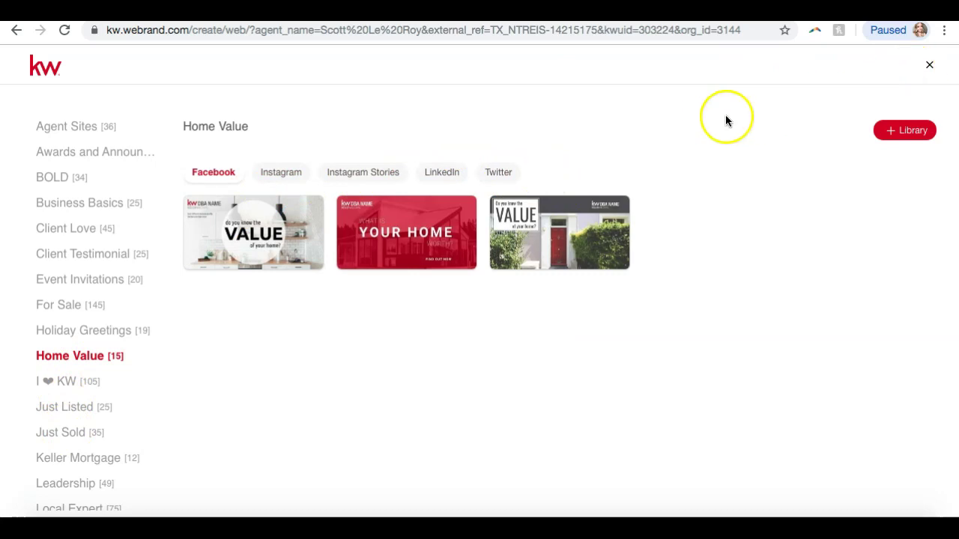
{"action": "left_click", "coordinate": [929, 65]}
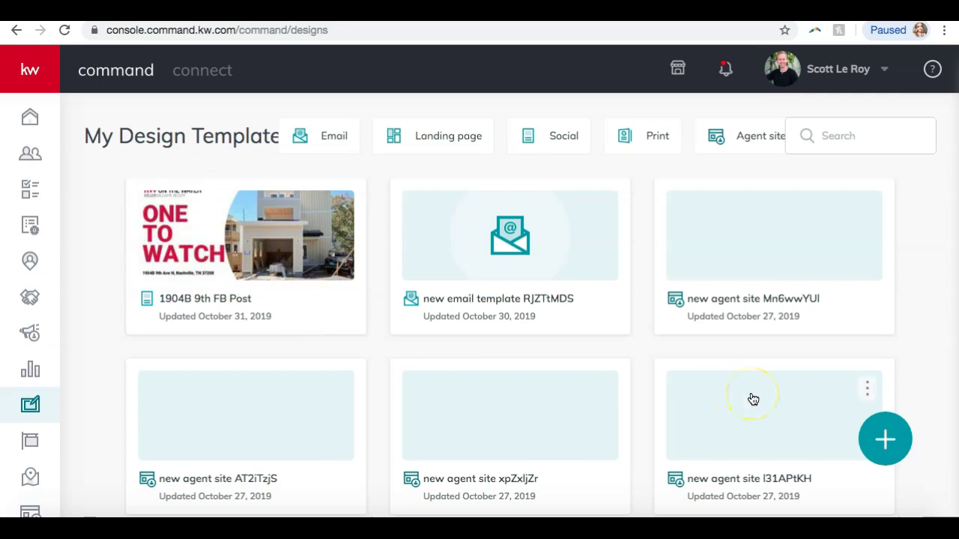
Create a new design of the Print template type
{"action": "left_click", "coordinate": [886, 443]}
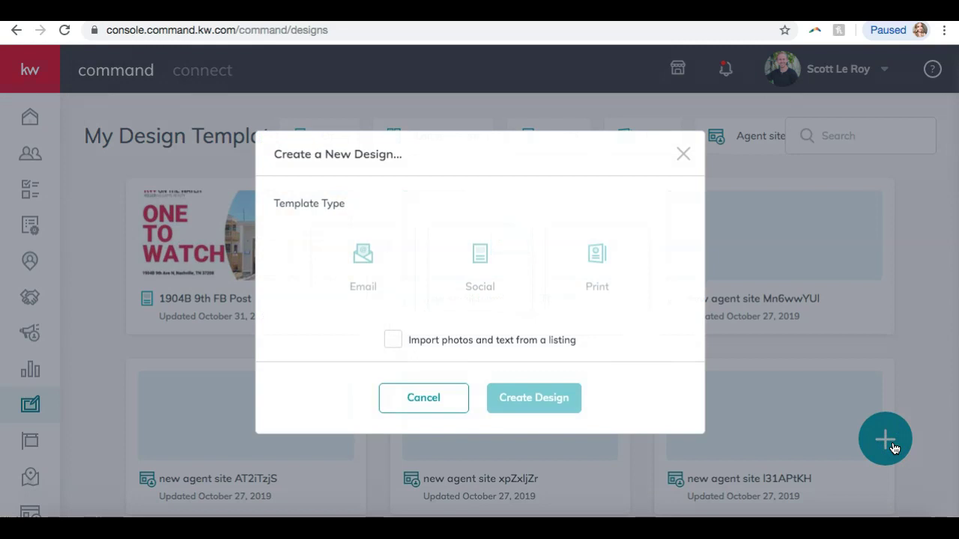
{"action": "left_click", "coordinate": [585, 261]}
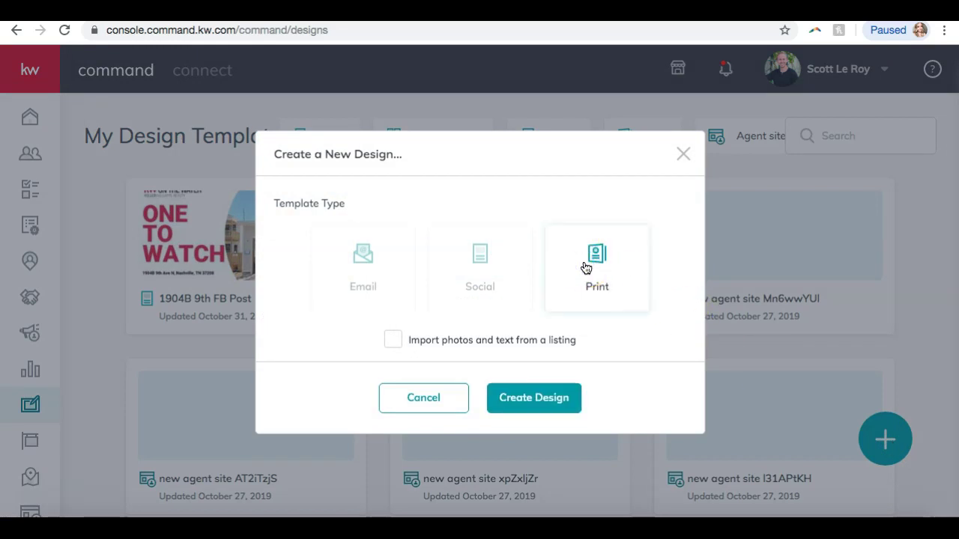
{"action": "left_click", "coordinate": [524, 397]}
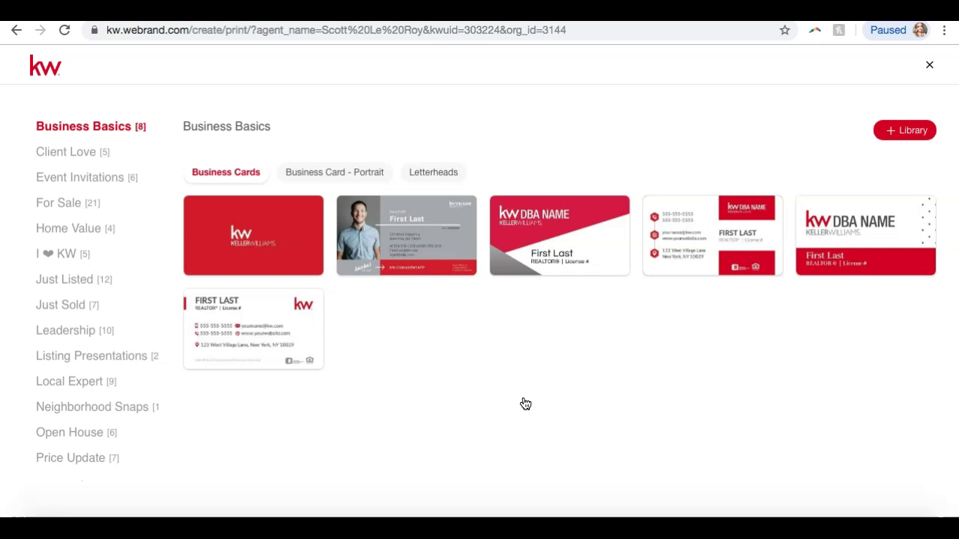
Browse the Client Love, Thank You Cards and For Sale print templates and formats
{"action": "mouse_move", "coordinate": [360, 236]}
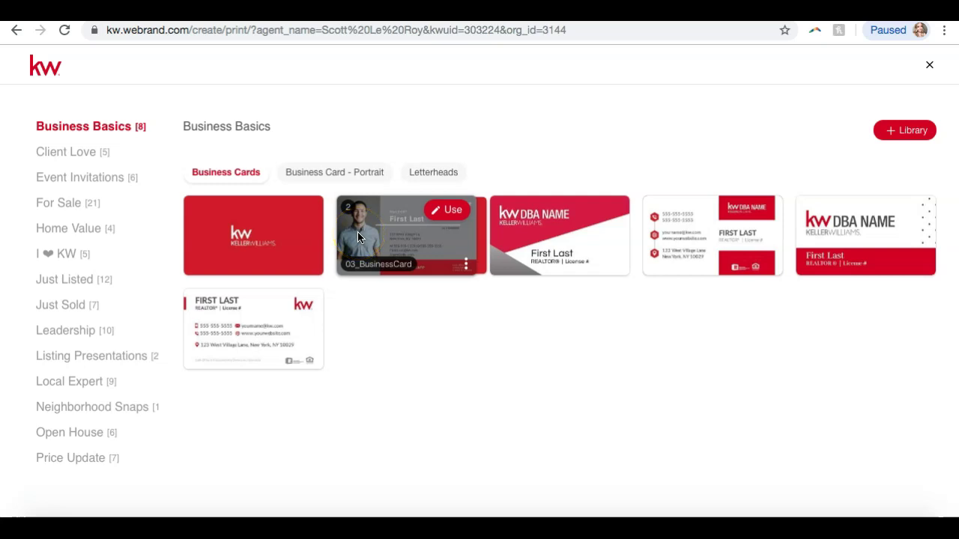
{"action": "left_click", "coordinate": [88, 156]}
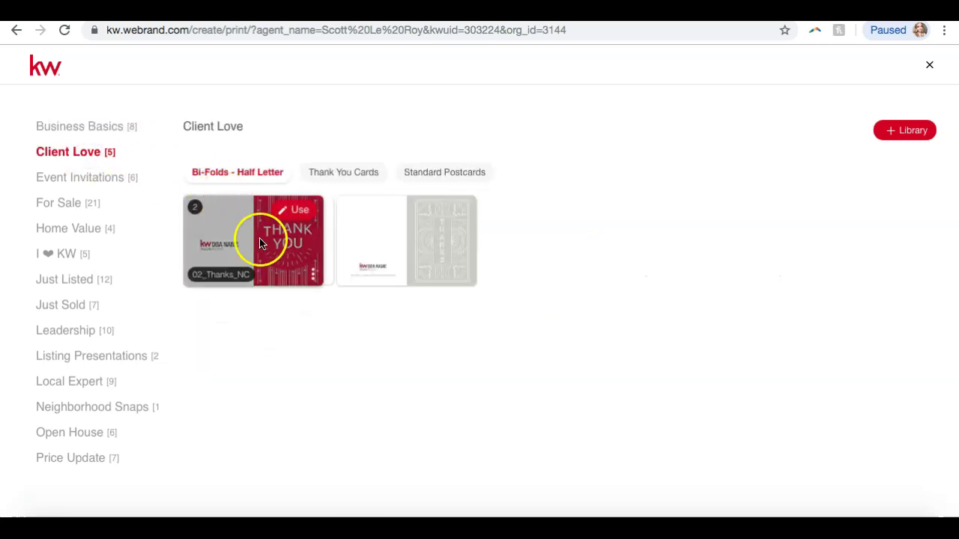
{"action": "mouse_move", "coordinate": [389, 257]}
{"action": "left_click", "coordinate": [330, 170]}
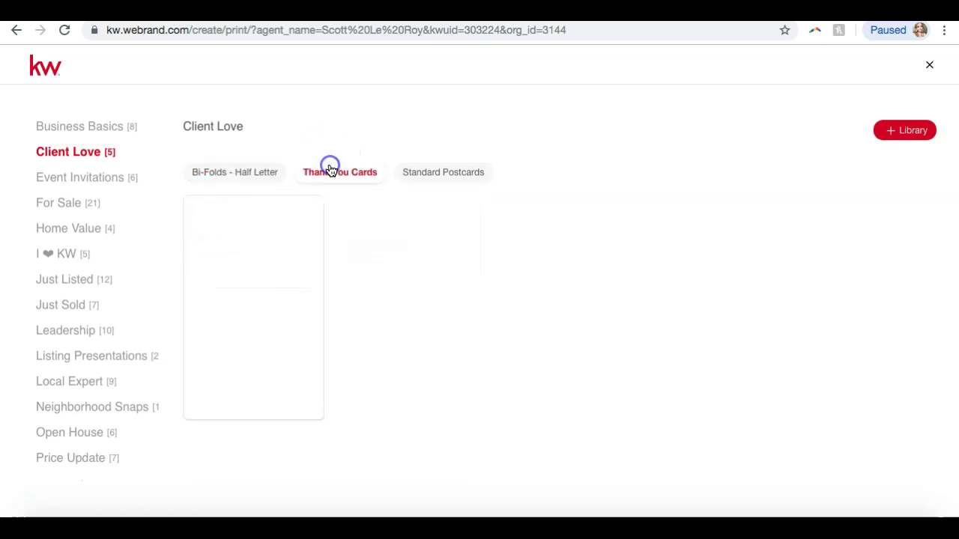
{"action": "left_click", "coordinate": [429, 178]}
{"action": "left_click", "coordinate": [59, 204]}
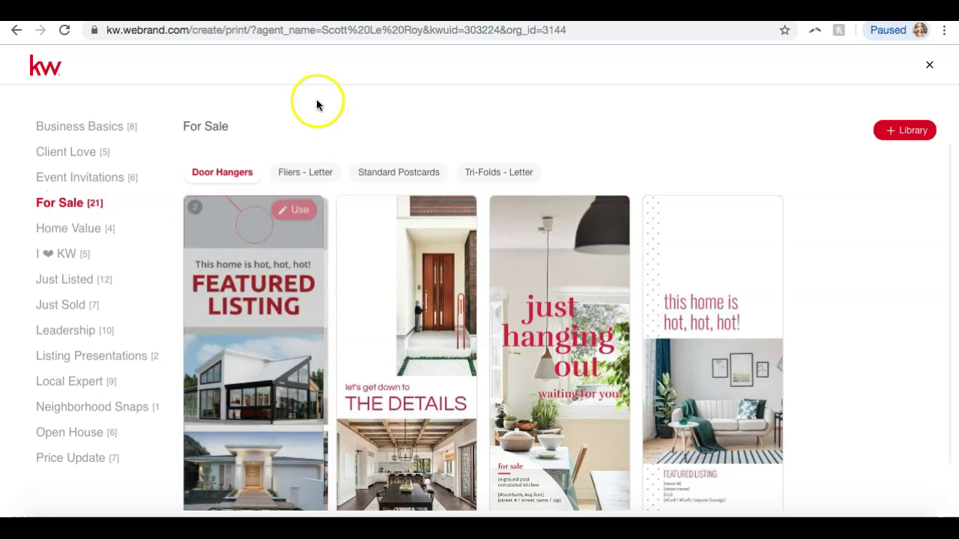
{"action": "left_click", "coordinate": [300, 174]}
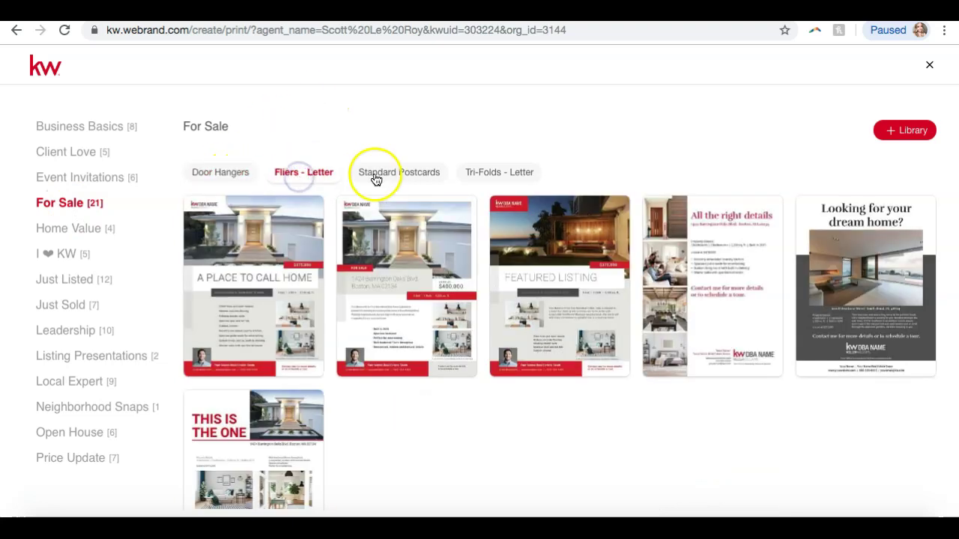
{"action": "left_click", "coordinate": [383, 177]}
{"action": "left_click", "coordinate": [473, 174]}
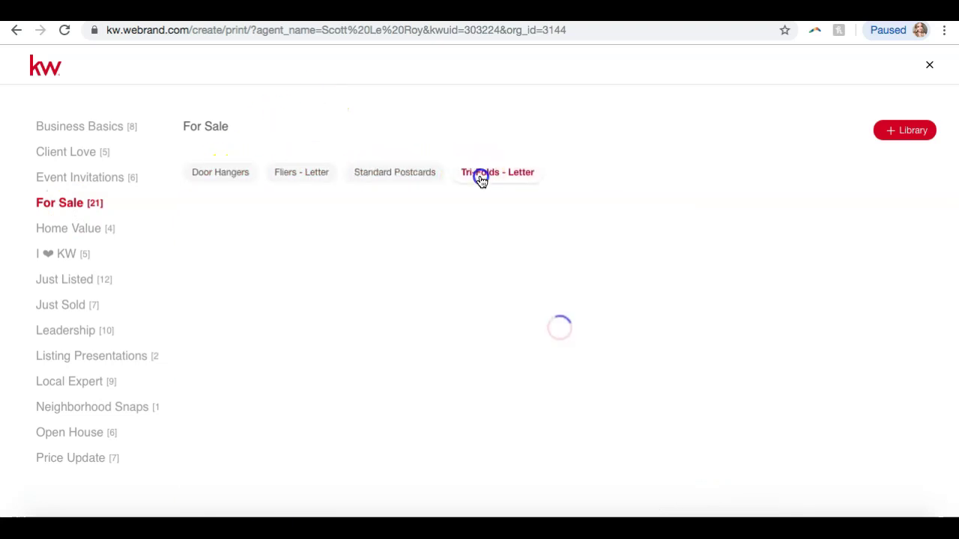
{"action": "left_click", "coordinate": [285, 172]}
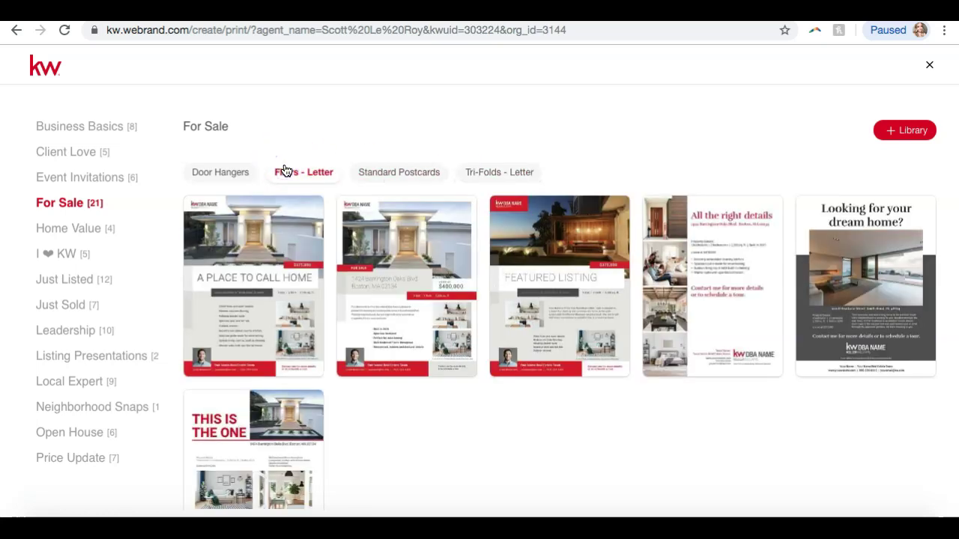
Browse the I ❤ KW, Just Sold, Leadership, Listing Presentations, Local Expert, Neighborhood Snaps, Open House and Price Update categories
{"action": "left_click", "coordinate": [67, 257]}
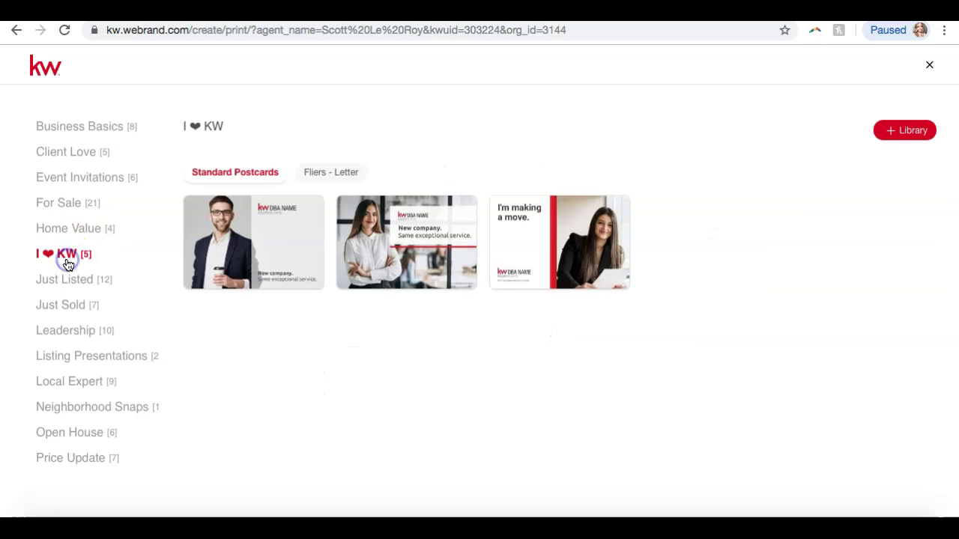
{"action": "left_click", "coordinate": [79, 283]}
{"action": "left_click", "coordinate": [77, 304]}
{"action": "left_click", "coordinate": [72, 332]}
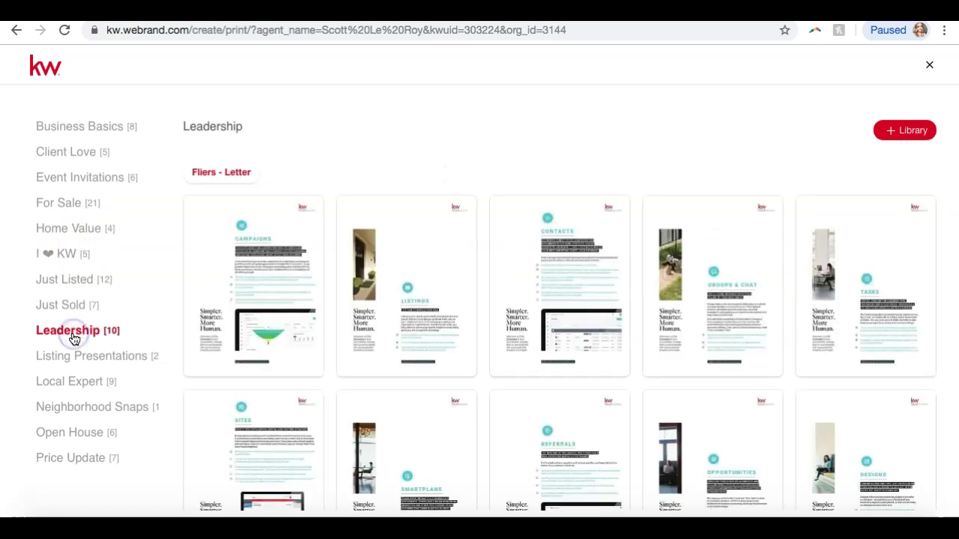
{"action": "left_click", "coordinate": [91, 360]}
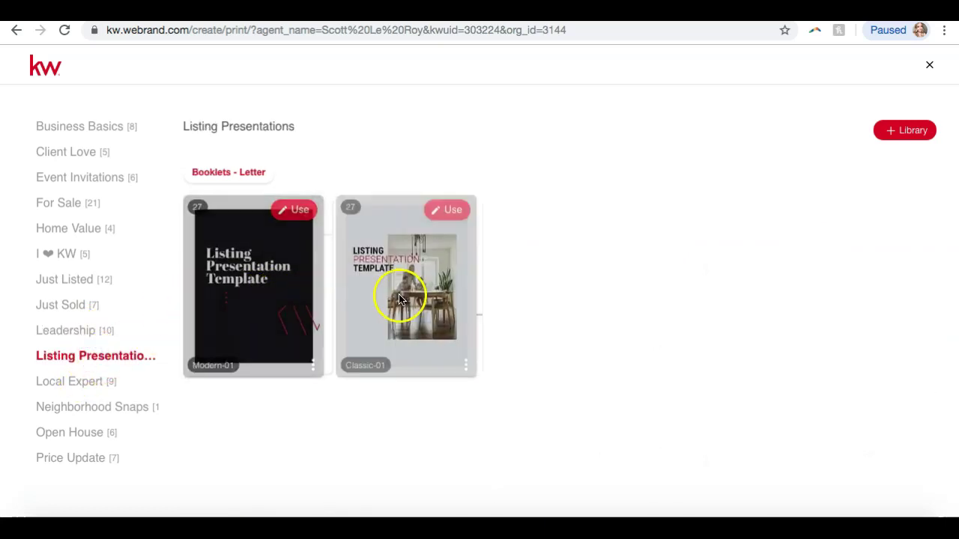
{"action": "left_click", "coordinate": [95, 384]}
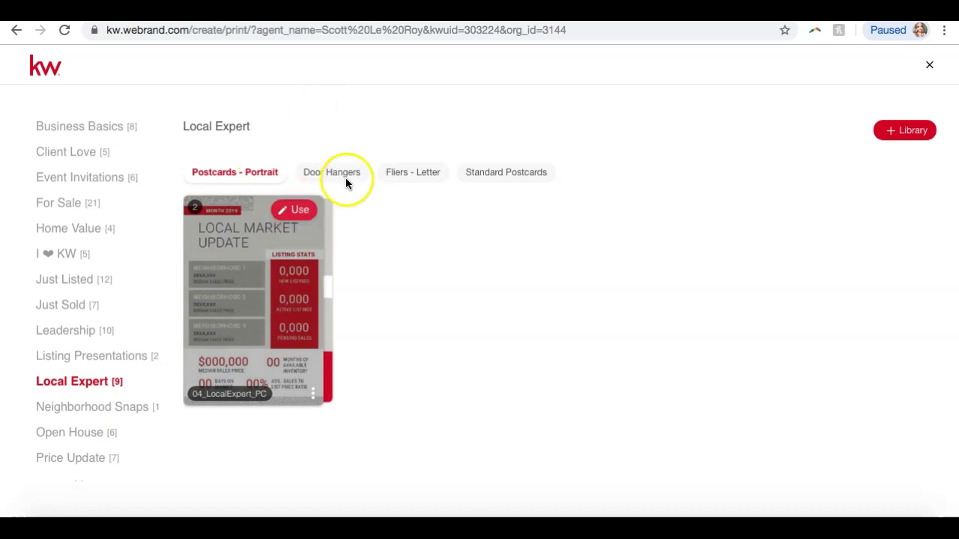
{"action": "left_click", "coordinate": [96, 408]}
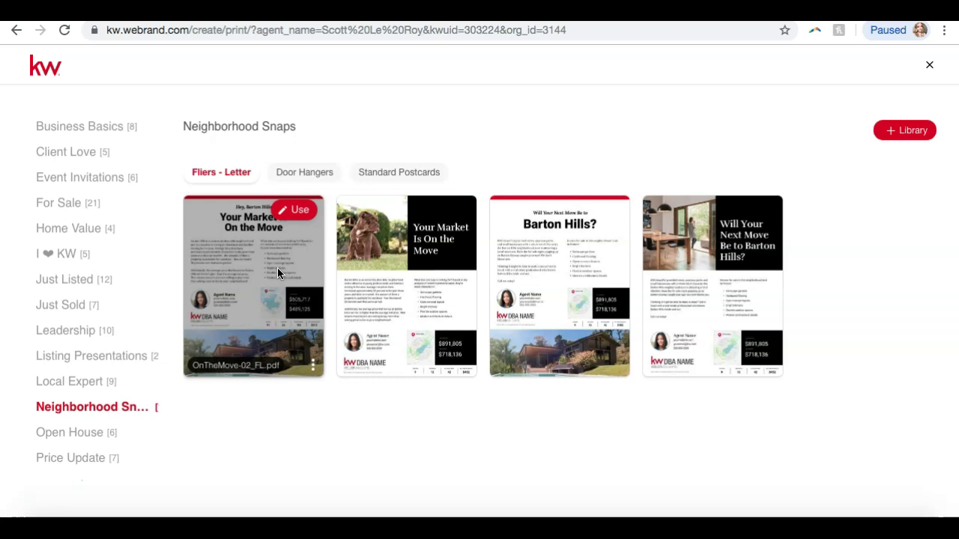
{"action": "left_click", "coordinate": [101, 436]}
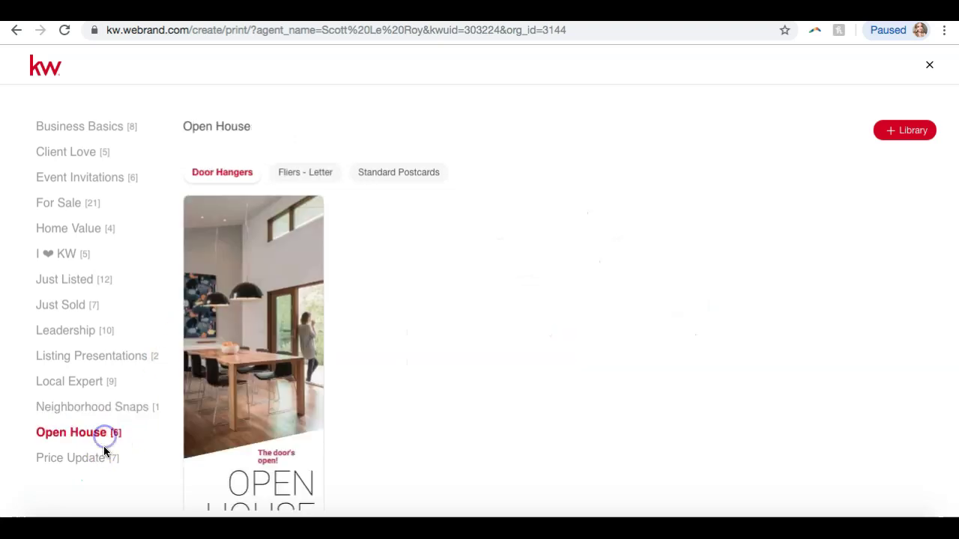
{"action": "left_click", "coordinate": [105, 458]}
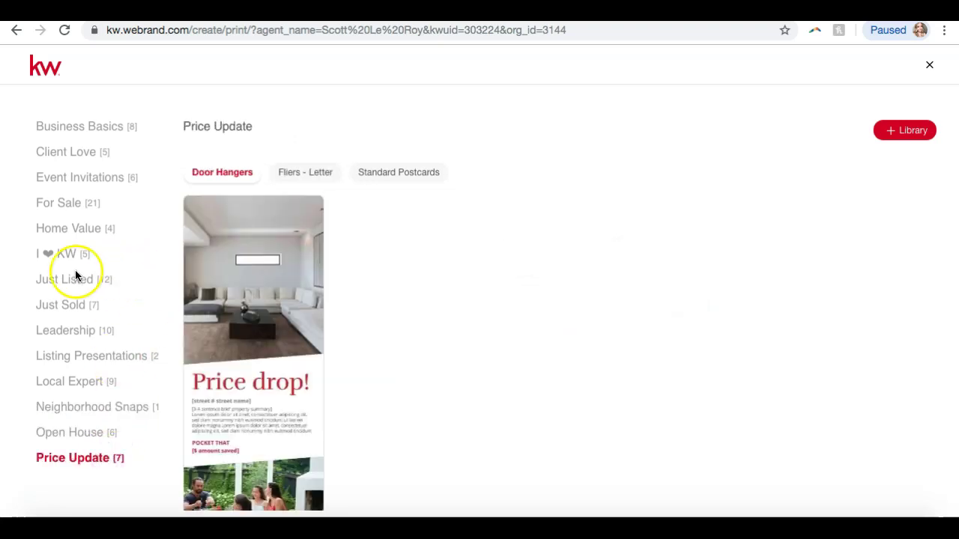
In Just Listed, cycle through Tri-Folds and Postcards tabs, ending on Fliers - Letter
{"action": "left_click", "coordinate": [62, 284]}
{"action": "scroll", "coordinate": [494, 239], "scroll_direction": "down", "scroll_amount": 1}
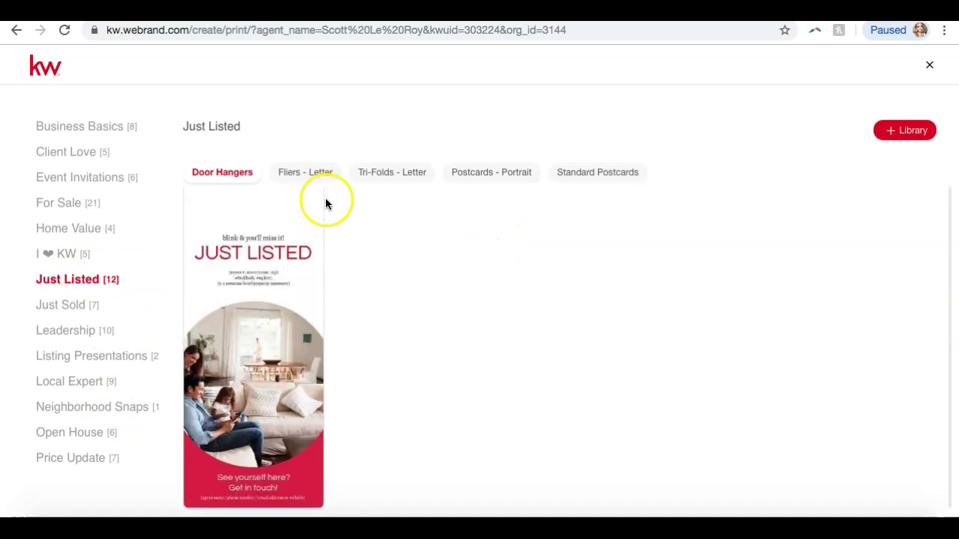
{"action": "left_click", "coordinate": [291, 174]}
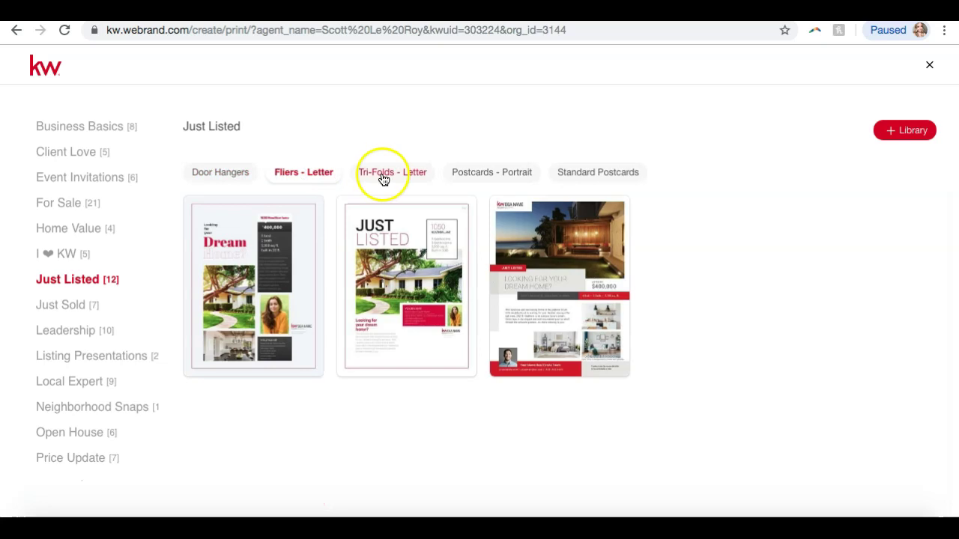
{"action": "left_click", "coordinate": [383, 178]}
{"action": "left_click", "coordinate": [471, 174]}
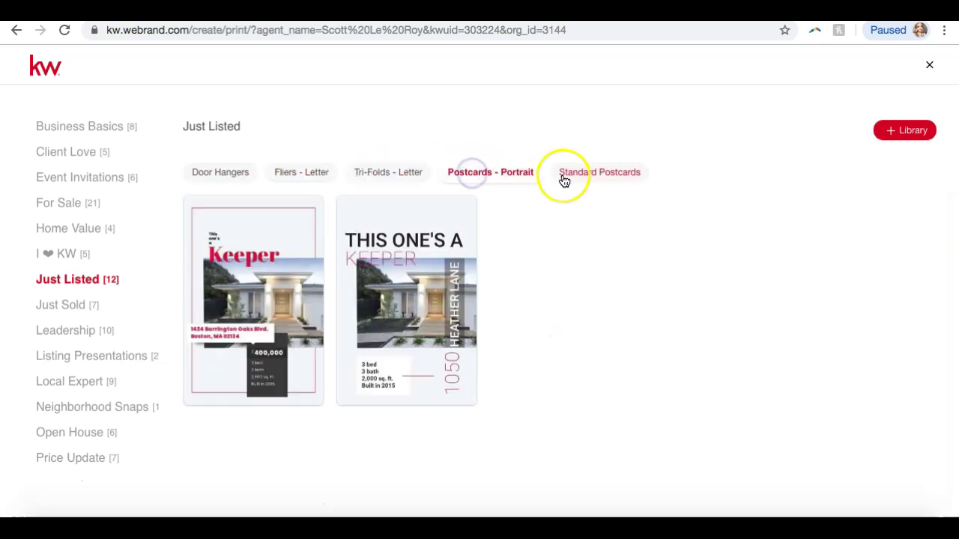
{"action": "left_click", "coordinate": [565, 179]}
{"action": "left_click", "coordinate": [302, 174]}
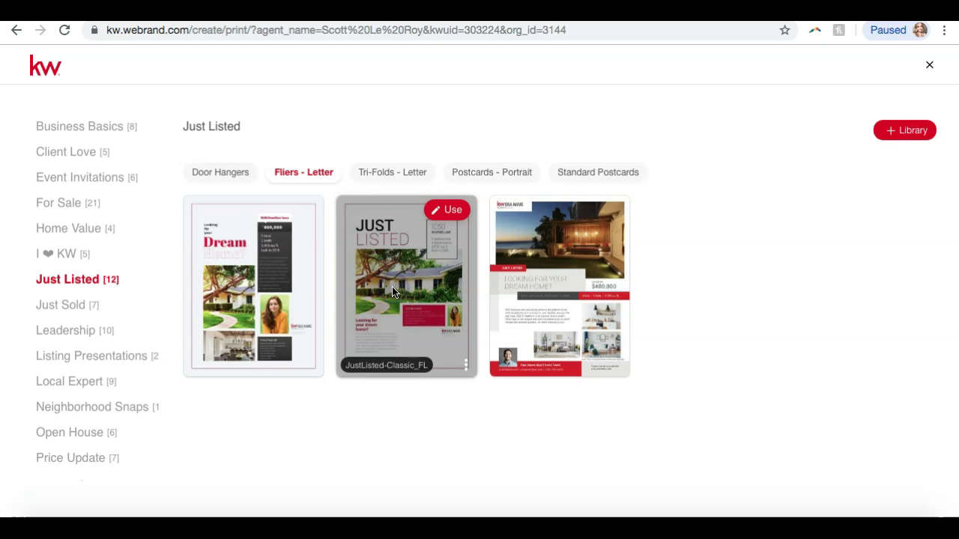
Leave the JustListed-Classic_FL flier and show the Listing Presentations Booklets - Letter templates
{"action": "left_click", "coordinate": [444, 210]}
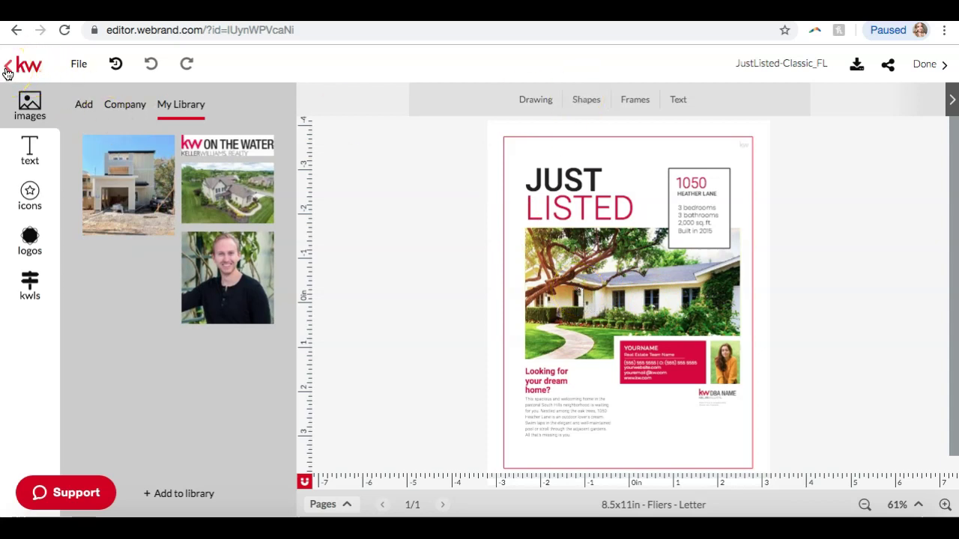
{"action": "left_click", "coordinate": [7, 72]}
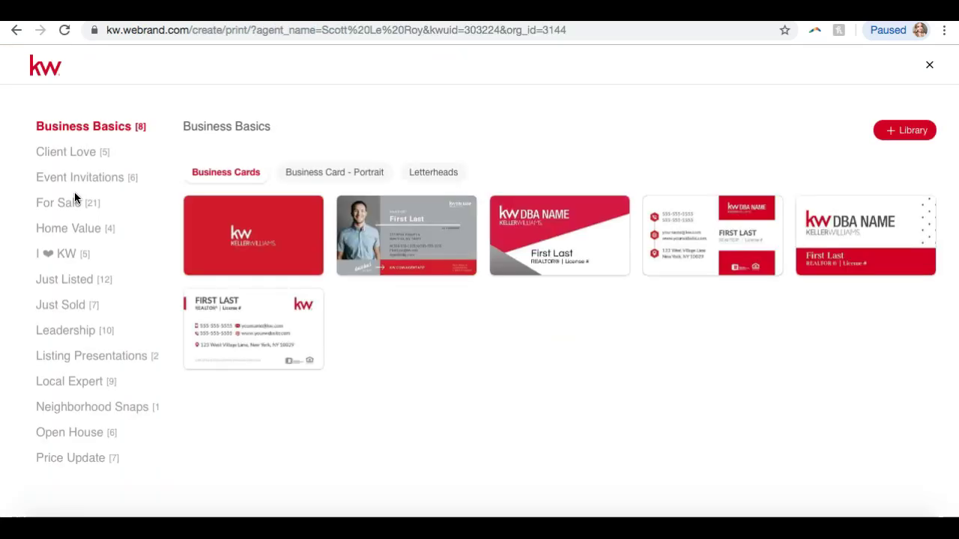
{"action": "left_click", "coordinate": [107, 362]}
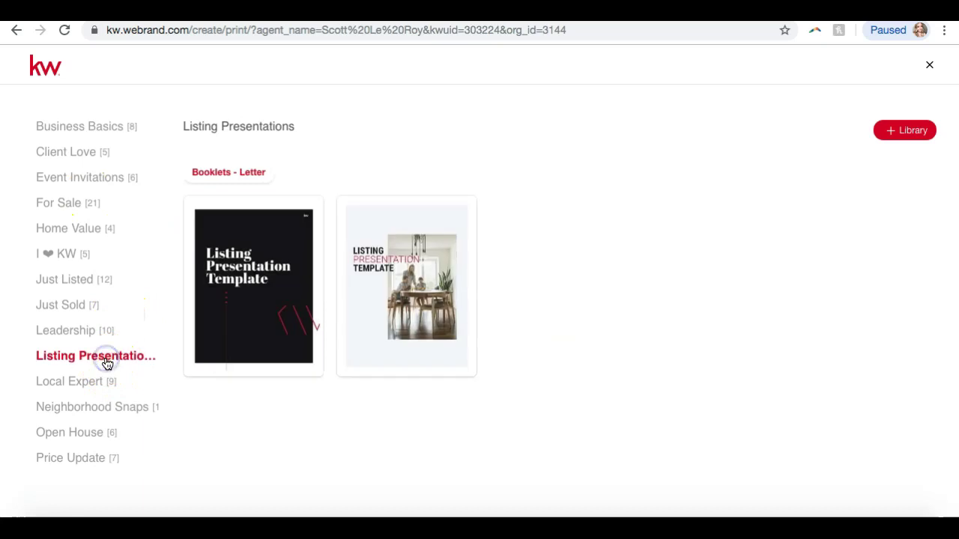
{"action": "mouse_move", "coordinate": [295, 285]}
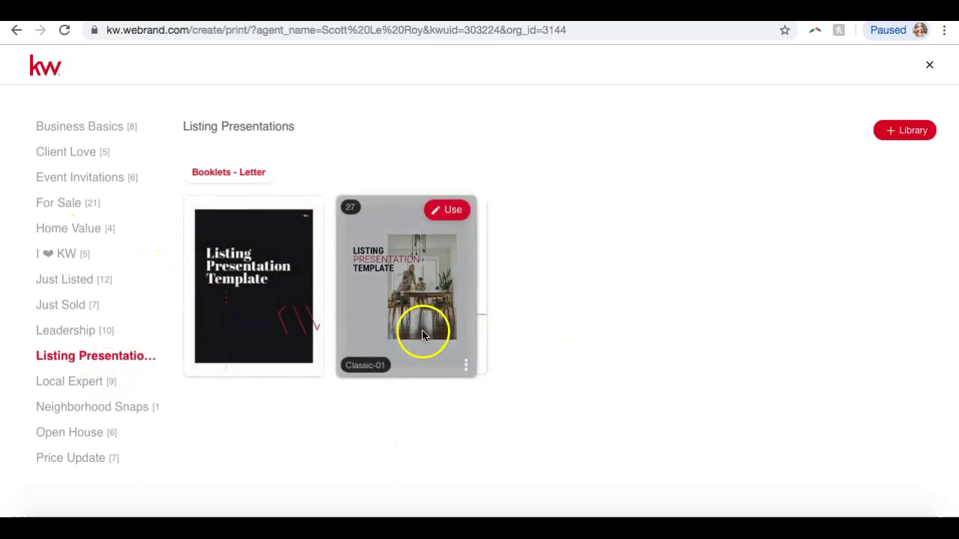
Start a booklet from the Classic-01 template and add the INSTRUCTIONS page
{"action": "mouse_move", "coordinate": [389, 308]}
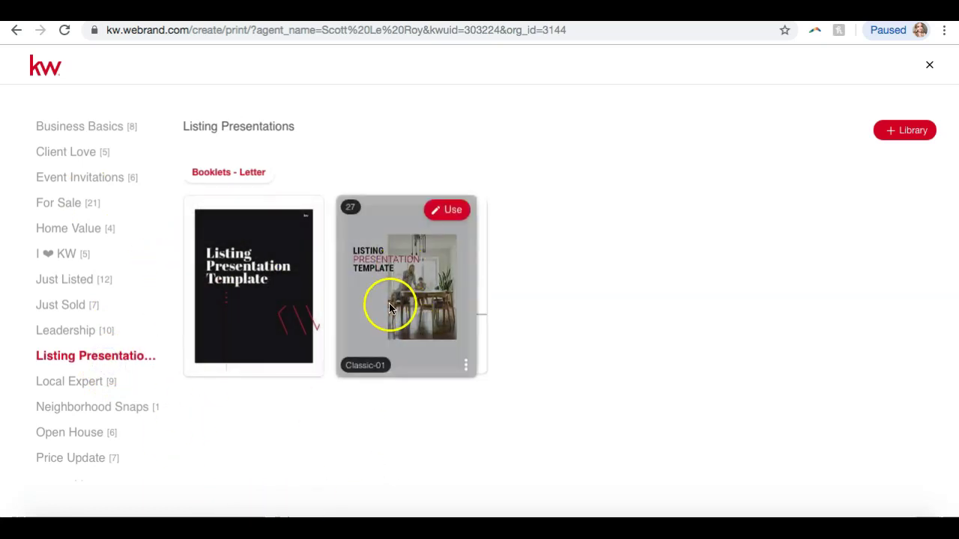
{"action": "left_click", "coordinate": [446, 212]}
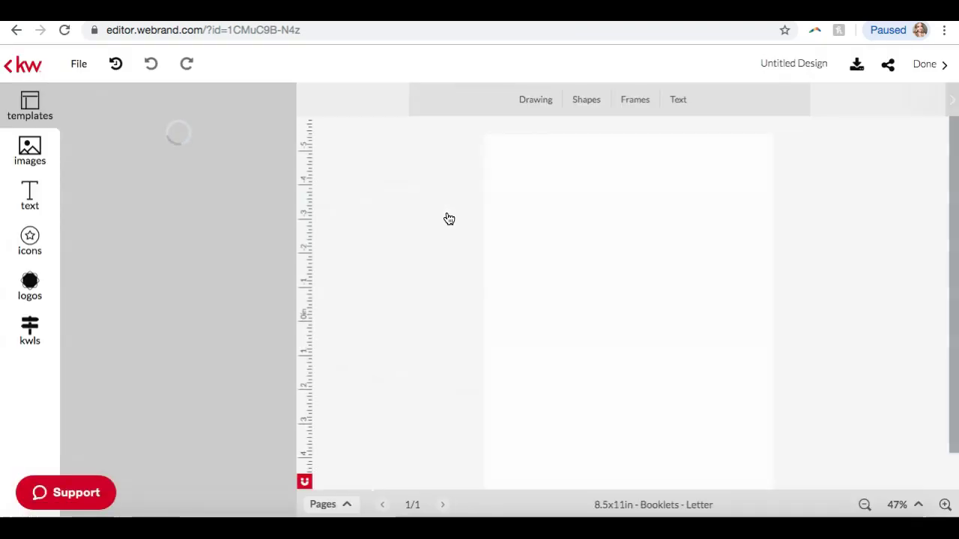
{"action": "left_click", "coordinate": [427, 154]}
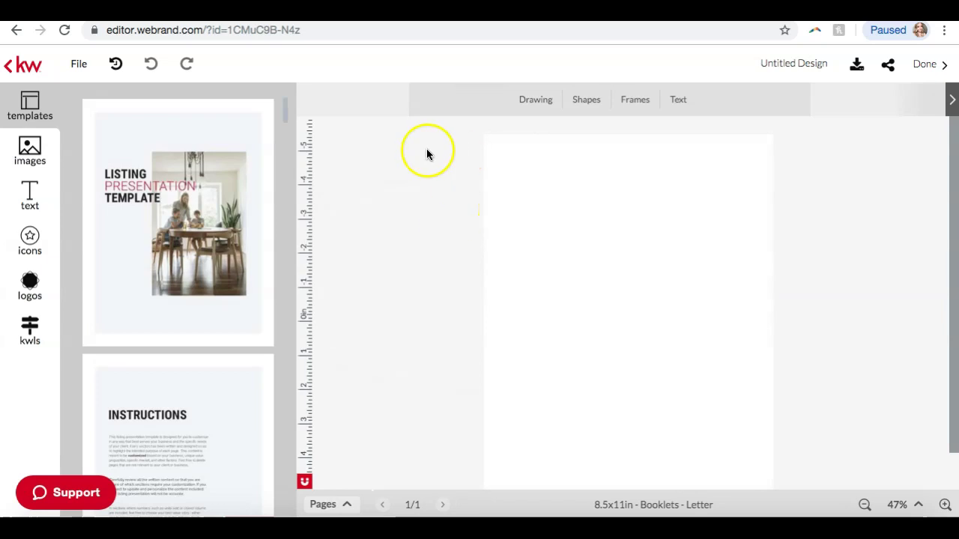
{"action": "left_click", "coordinate": [165, 443]}
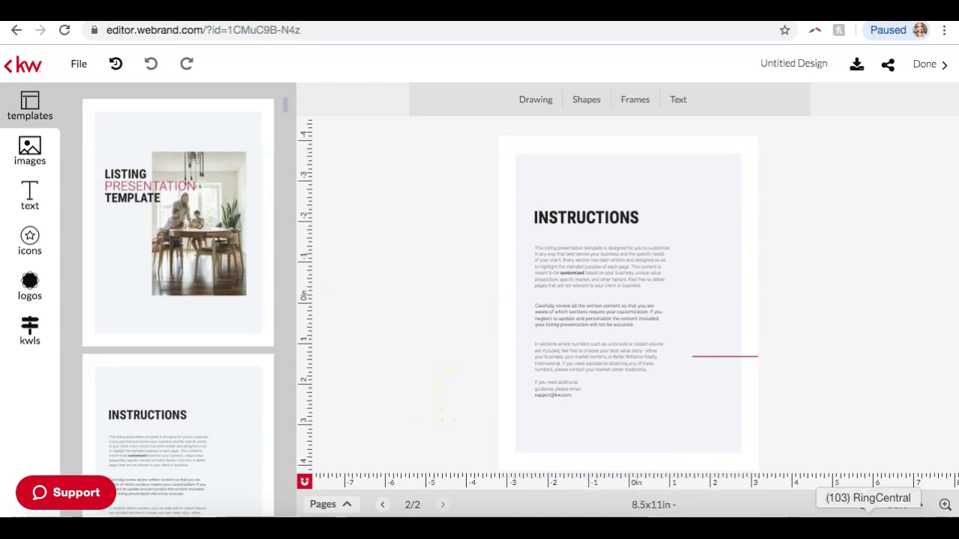
Zoom the page to about 118% and scroll down through the Instructions text
{"action": "left_click", "coordinate": [946, 505]}
{"action": "left_click", "coordinate": [946, 505]}
{"action": "left_click", "coordinate": [947, 506]}
{"action": "left_click", "coordinate": [946, 506]}
{"action": "left_click", "coordinate": [946, 507]}
{"action": "left_click", "coordinate": [946, 506]}
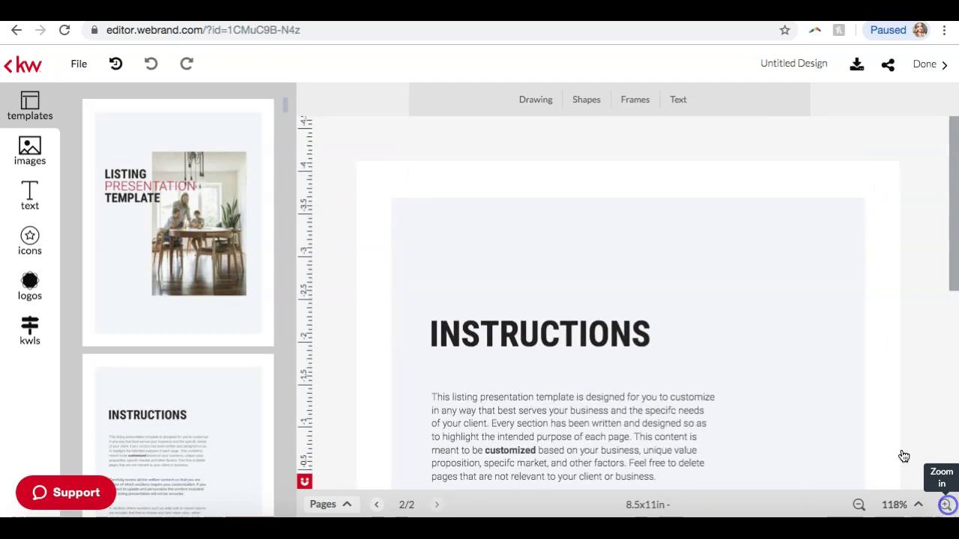
{"action": "scroll", "coordinate": [858, 322], "scroll_direction": "down", "scroll_amount": 3}
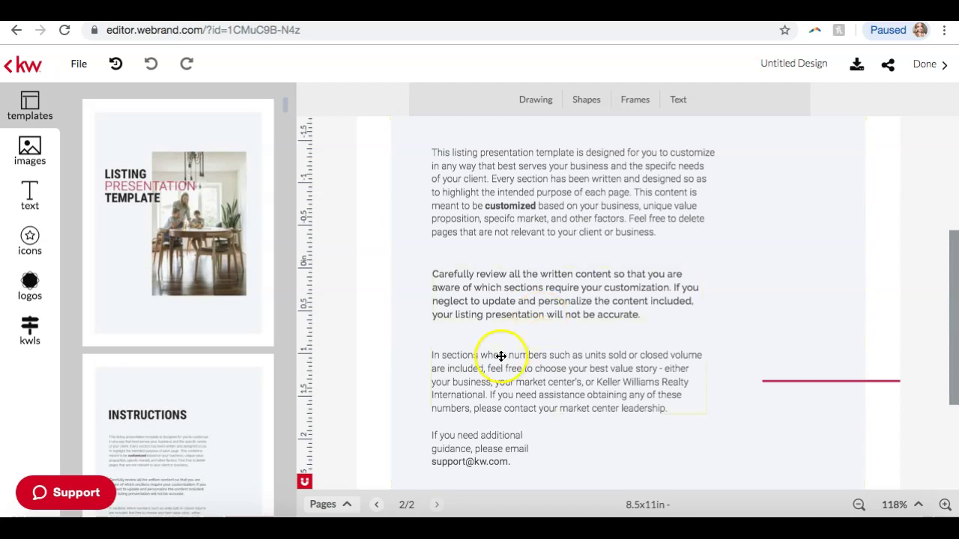
{"action": "mouse_move", "coordinate": [143, 379]}
{"action": "scroll", "coordinate": [145, 382], "scroll_direction": "down", "scroll_amount": 3}
{"action": "scroll", "coordinate": [146, 381], "scroll_direction": "down", "scroll_amount": 3}
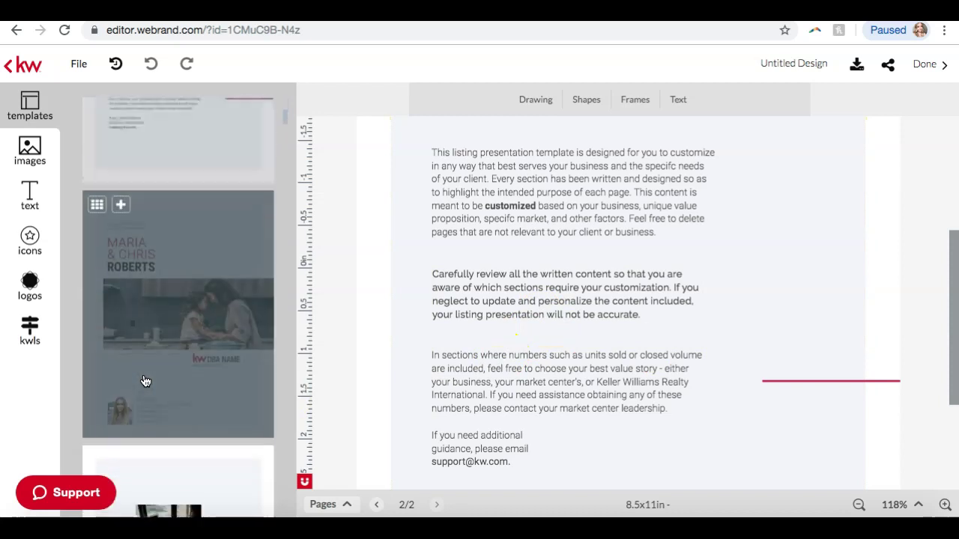
{"action": "left_click", "coordinate": [214, 308]}
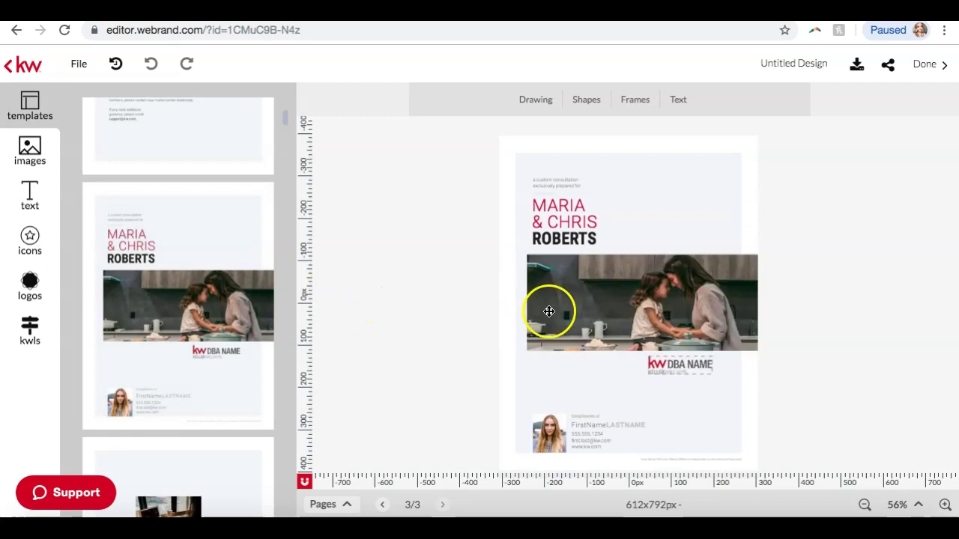
{"action": "scroll", "coordinate": [242, 371], "scroll_direction": "down", "scroll_amount": 3}
{"action": "left_click", "coordinate": [242, 373]}
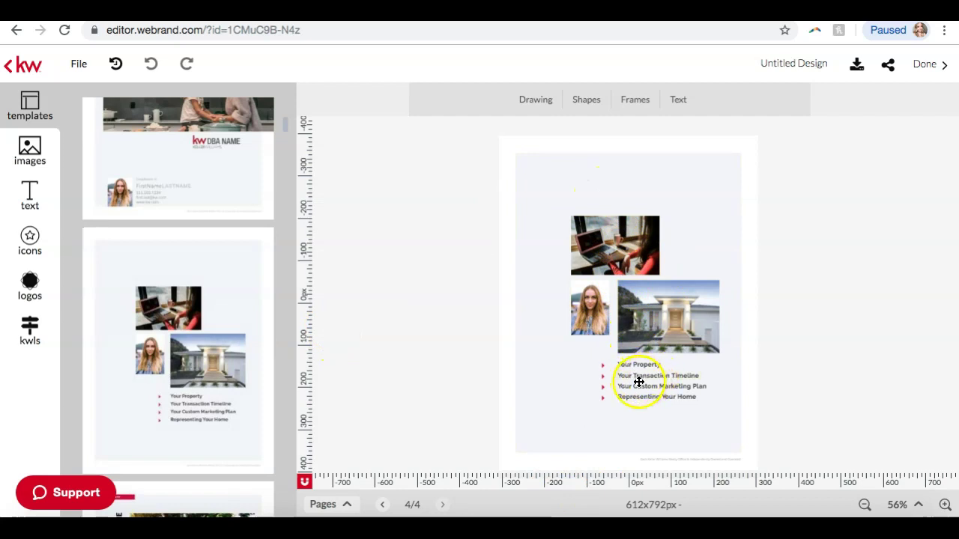
{"action": "scroll", "coordinate": [141, 353], "scroll_direction": "down", "scroll_amount": 4}
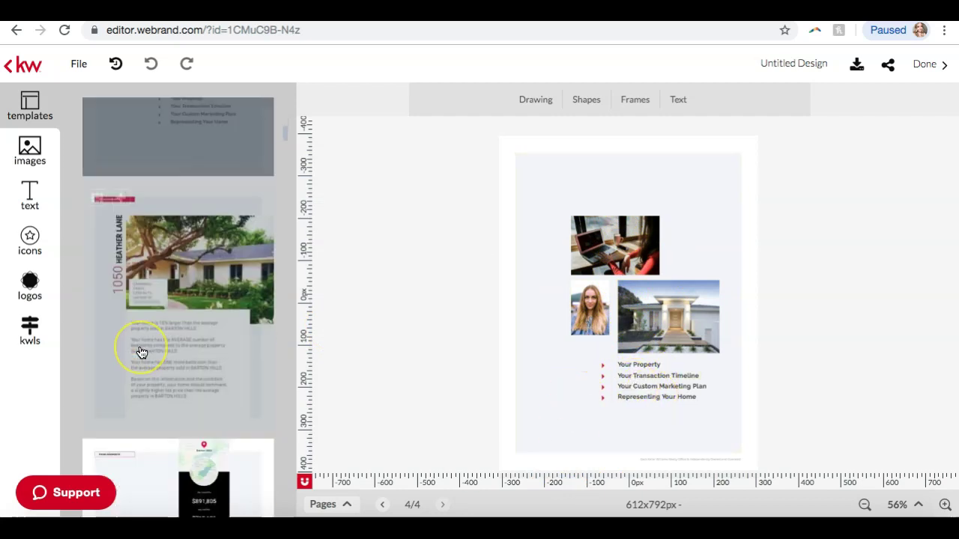
{"action": "scroll", "coordinate": [140, 352], "scroll_direction": "down", "scroll_amount": 2}
{"action": "scroll", "coordinate": [207, 200], "scroll_direction": "down", "scroll_amount": 4}
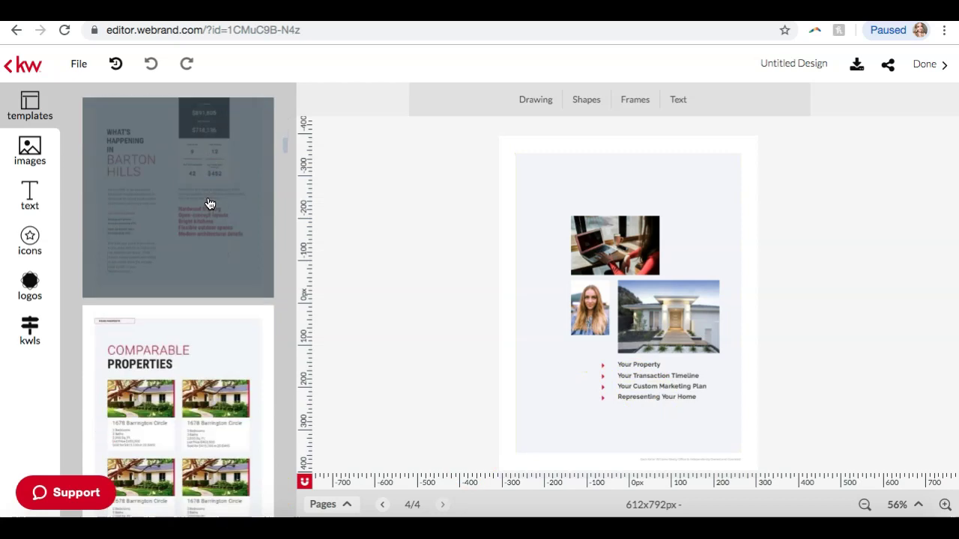
{"action": "scroll", "coordinate": [210, 204], "scroll_direction": "down", "scroll_amount": 4}
{"action": "scroll", "coordinate": [210, 204], "scroll_direction": "up", "scroll_amount": 4}
{"action": "left_click", "coordinate": [210, 202]}
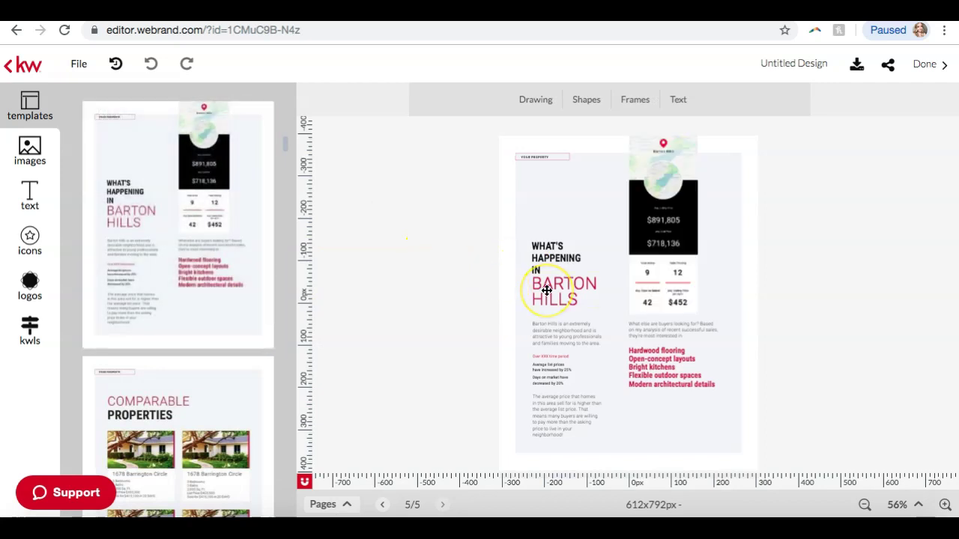
{"action": "scroll", "coordinate": [260, 274], "scroll_direction": "down", "scroll_amount": 5}
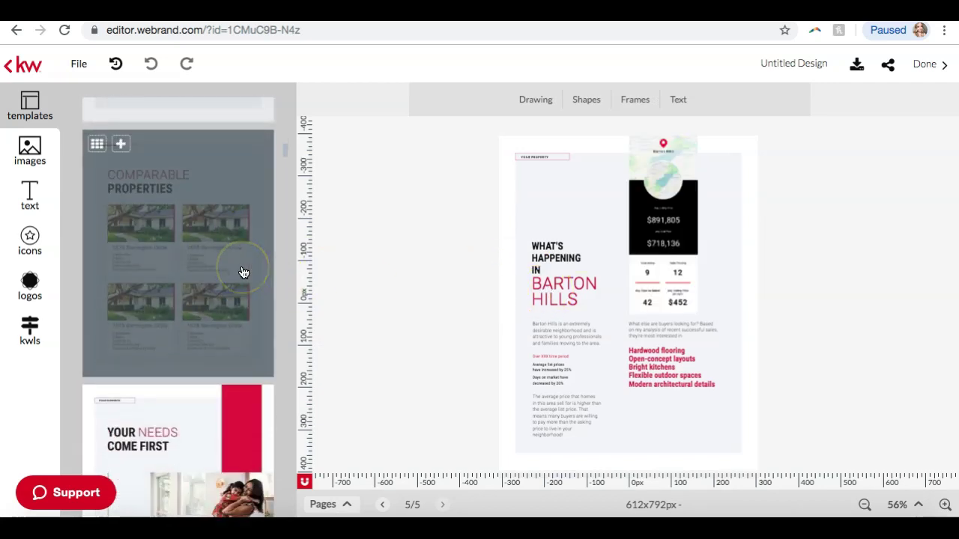
{"action": "scroll", "coordinate": [243, 271], "scroll_direction": "up", "scroll_amount": 1}
{"action": "left_click", "coordinate": [242, 272]}
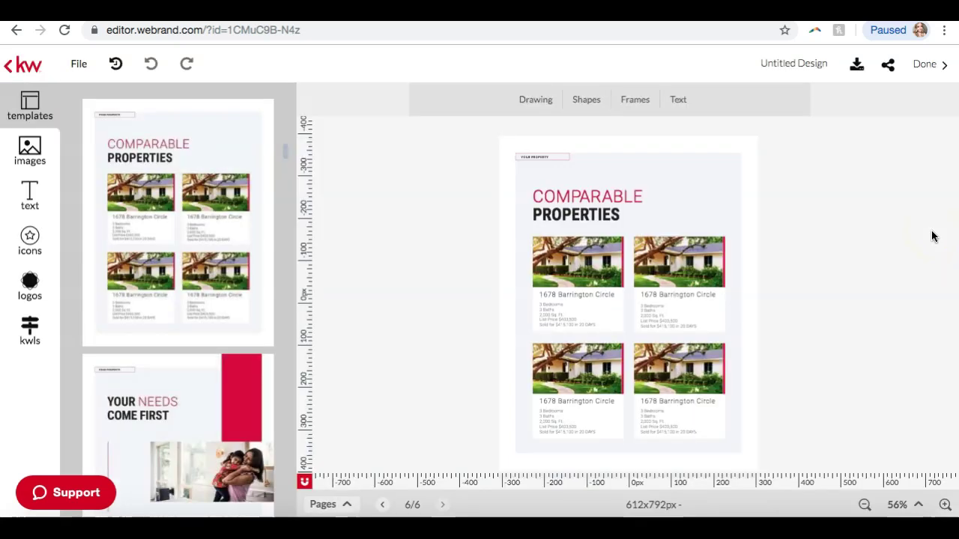
{"action": "scroll", "coordinate": [152, 285], "scroll_direction": "down", "scroll_amount": 10}
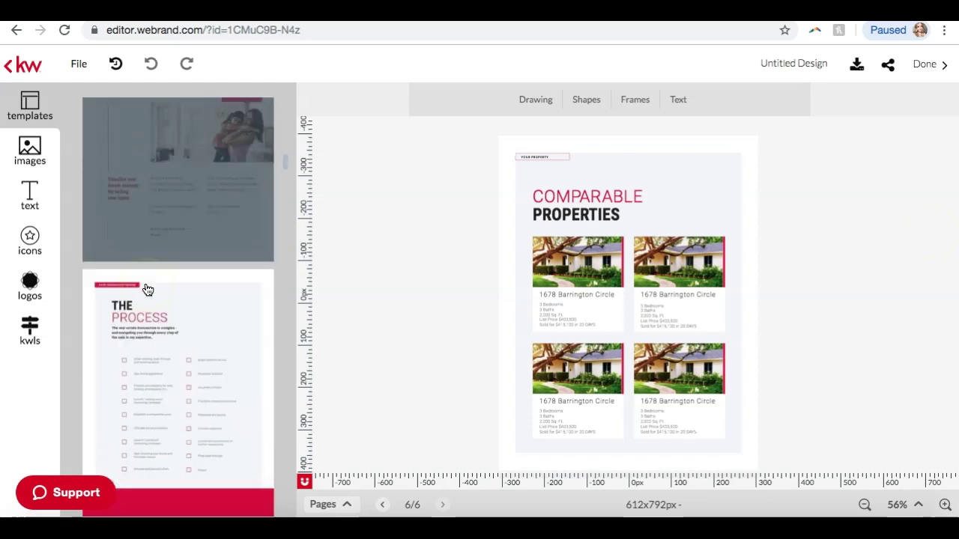
{"action": "scroll", "coordinate": [148, 290], "scroll_direction": "down", "scroll_amount": 5}
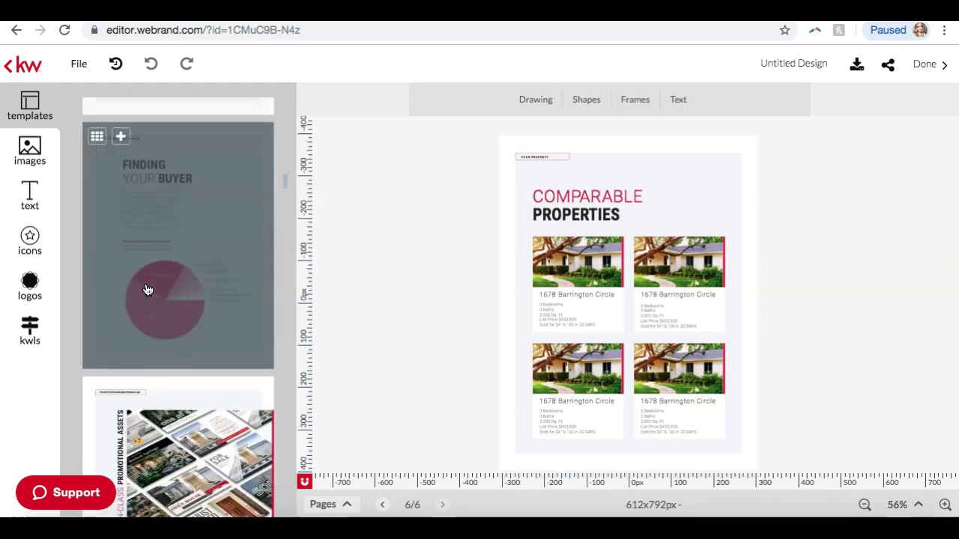
{"action": "scroll", "coordinate": [208, 313], "scroll_direction": "down", "scroll_amount": 3}
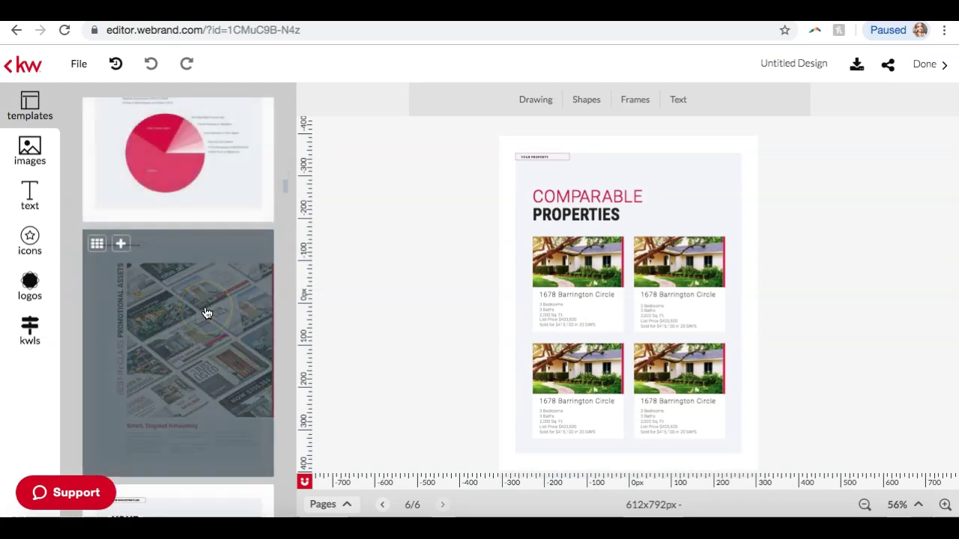
{"action": "scroll", "coordinate": [206, 325], "scroll_direction": "down", "scroll_amount": 5}
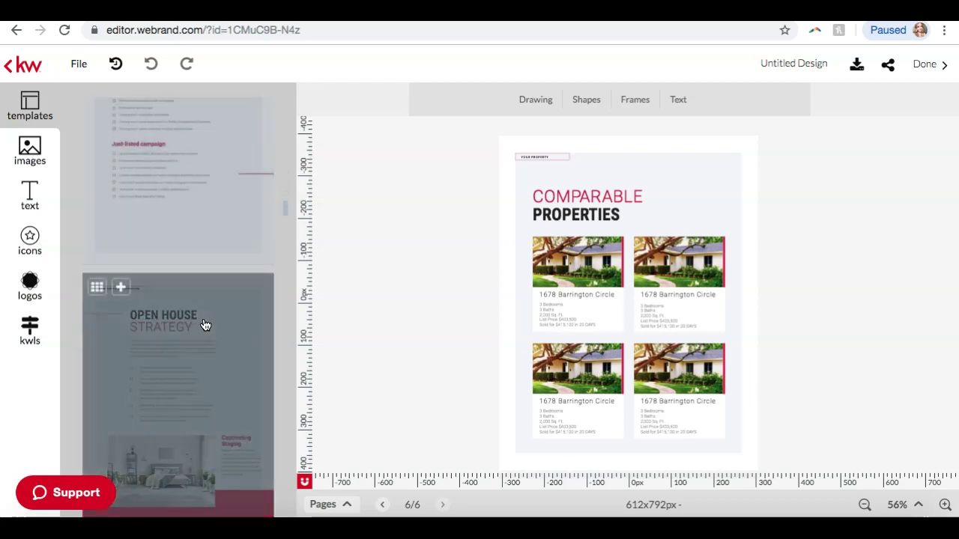
{"action": "scroll", "coordinate": [206, 324], "scroll_direction": "down", "scroll_amount": 5}
{"action": "scroll", "coordinate": [206, 324], "scroll_direction": "down", "scroll_amount": 8}
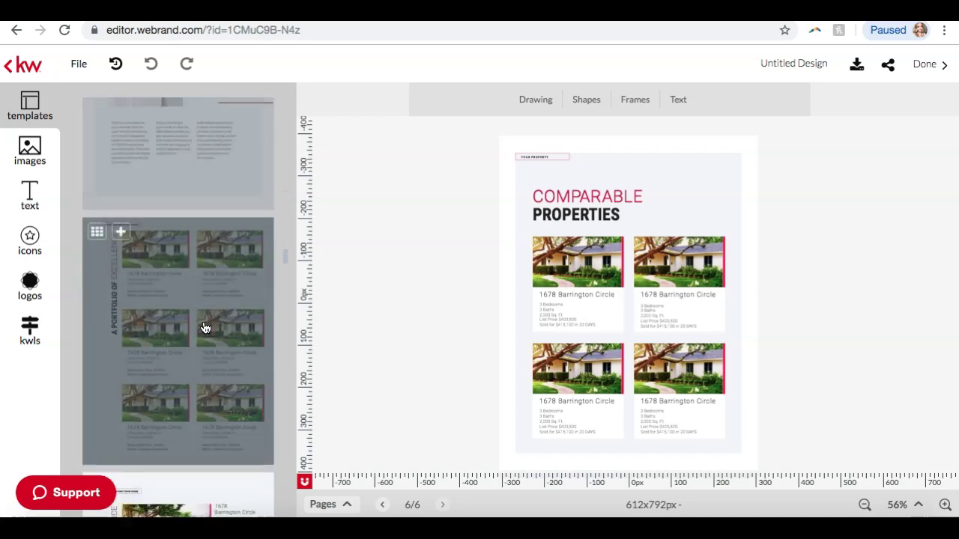
{"action": "scroll", "coordinate": [206, 328], "scroll_direction": "down", "scroll_amount": 8}
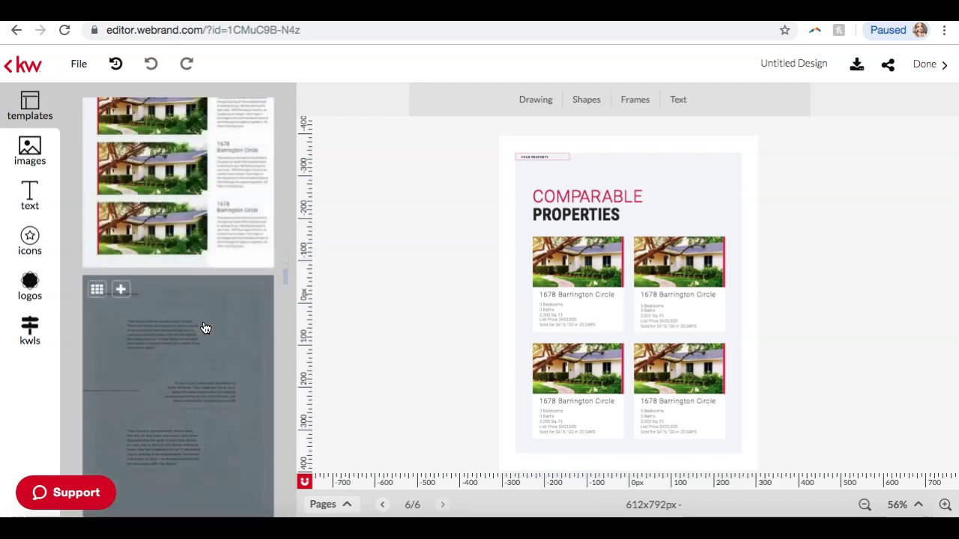
{"action": "scroll", "coordinate": [171, 381], "scroll_direction": "down", "scroll_amount": 5}
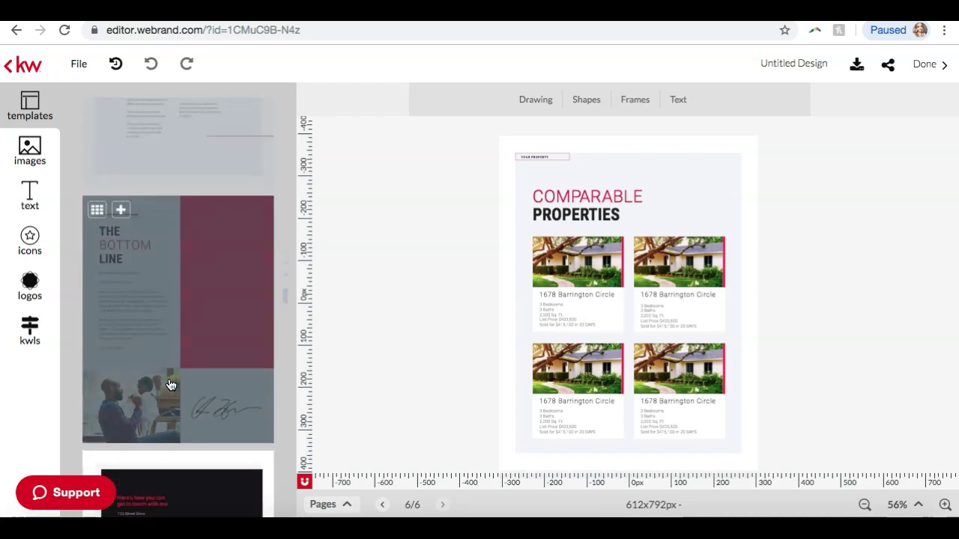
{"action": "scroll", "coordinate": [171, 385], "scroll_direction": "down", "scroll_amount": 10}
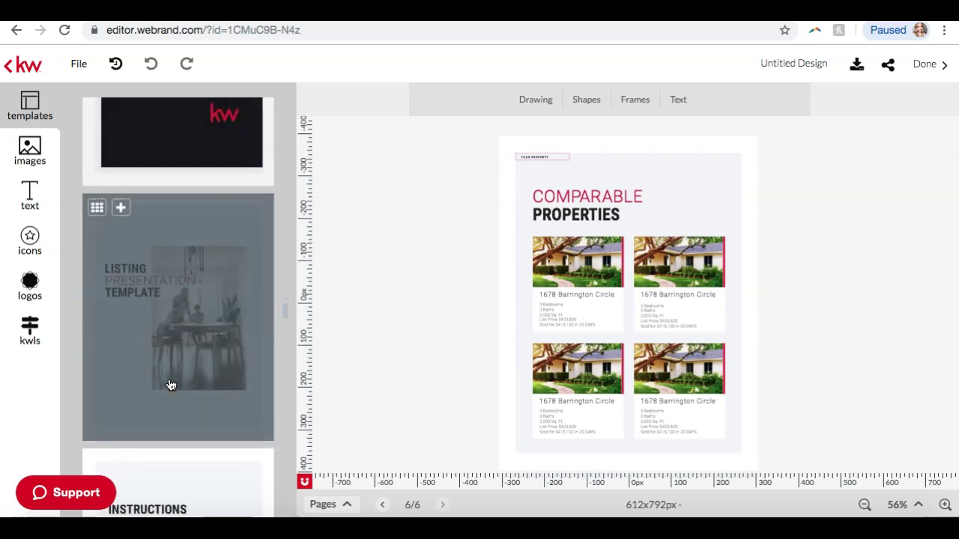
{"action": "scroll", "coordinate": [171, 385], "scroll_direction": "down", "scroll_amount": 5}
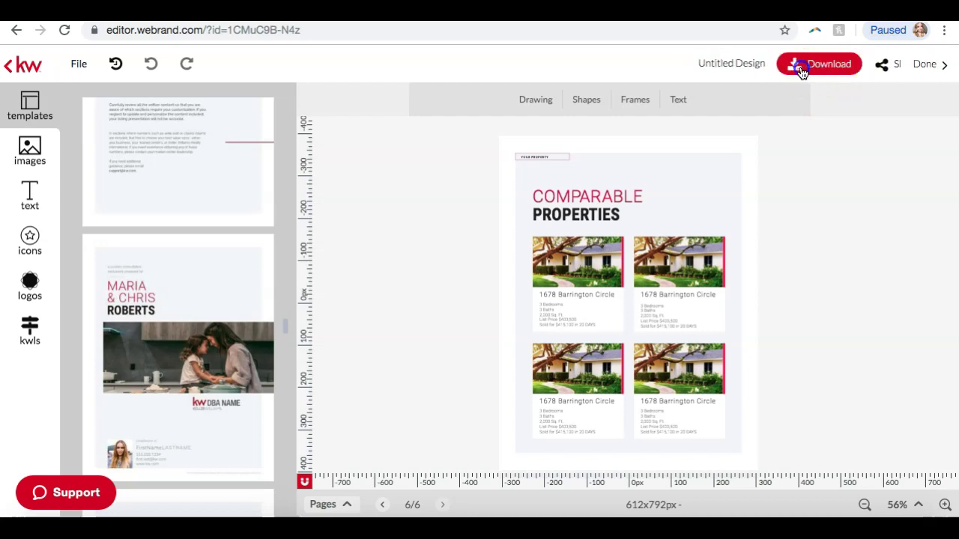
Set up a High resolution print PDF download covering pages 1 to 3
{"action": "left_click", "coordinate": [800, 67]}
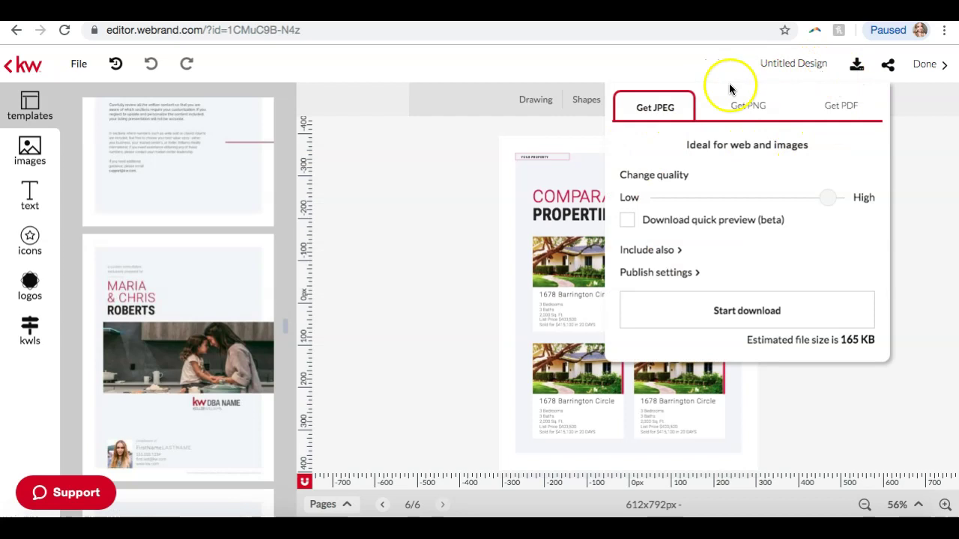
{"action": "left_click", "coordinate": [841, 110]}
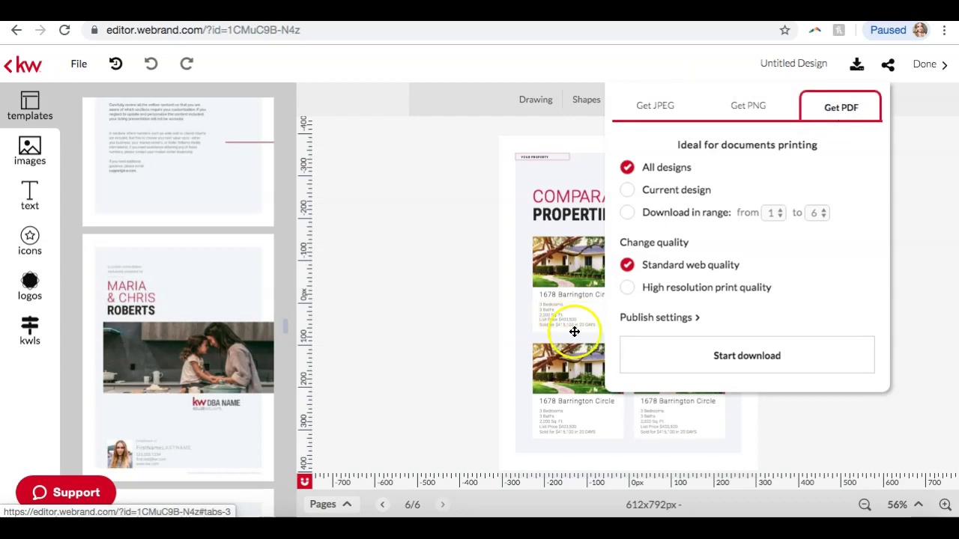
{"action": "left_click", "coordinate": [629, 289]}
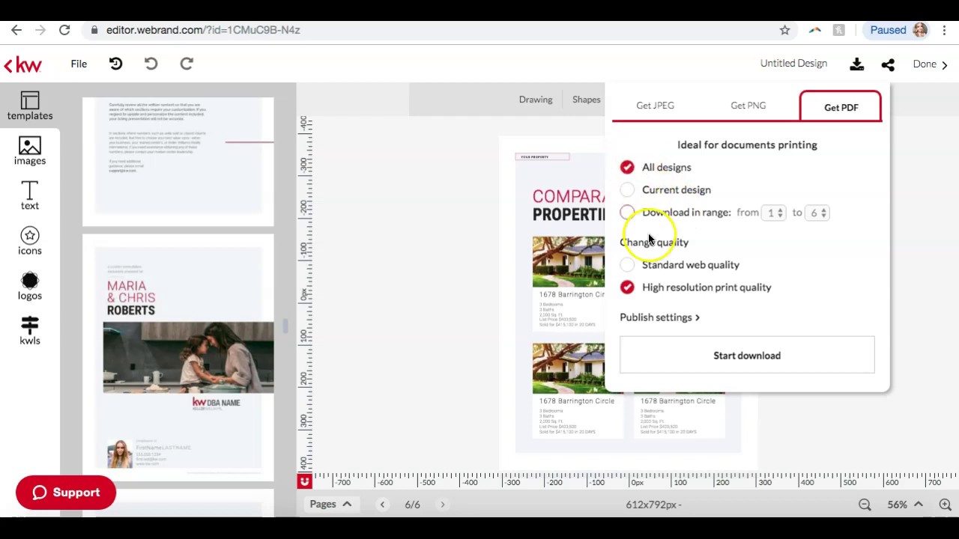
{"action": "left_click", "coordinate": [627, 213]}
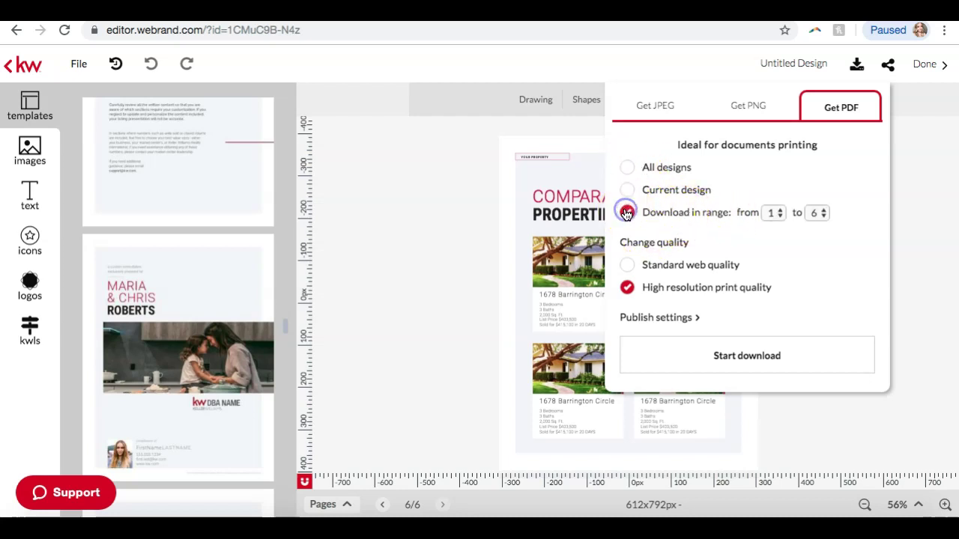
{"action": "left_click", "coordinate": [811, 214]}
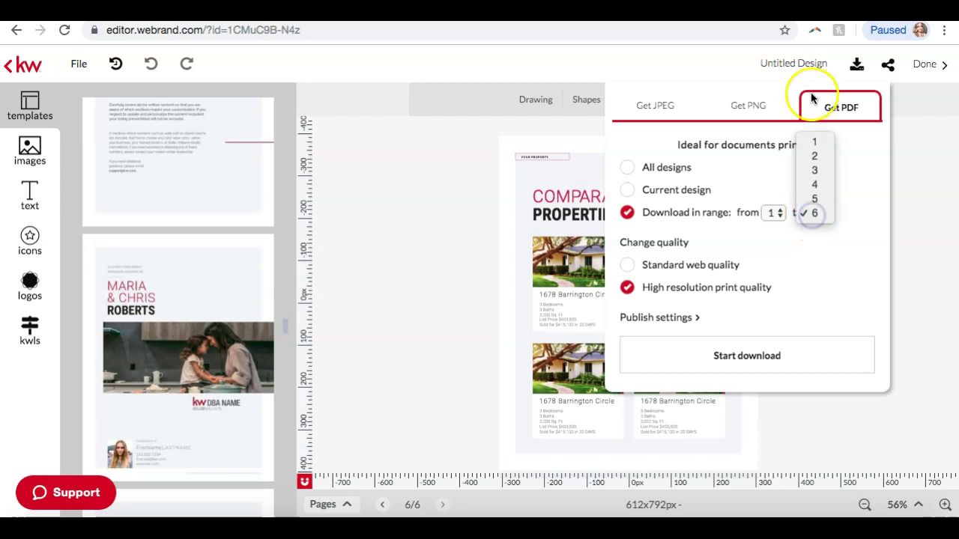
{"action": "left_click", "coordinate": [813, 143]}
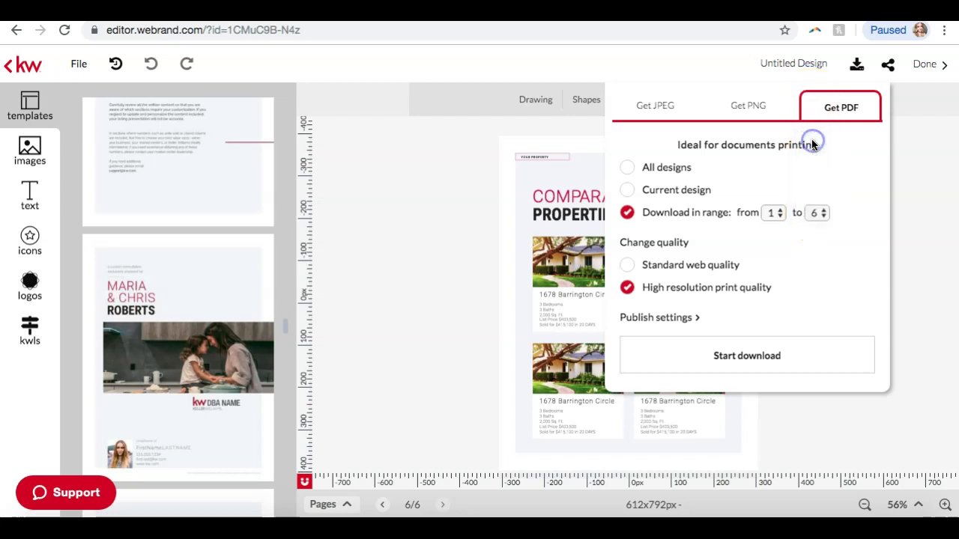
{"action": "left_click", "coordinate": [819, 213]}
{"action": "left_click", "coordinate": [818, 241]}
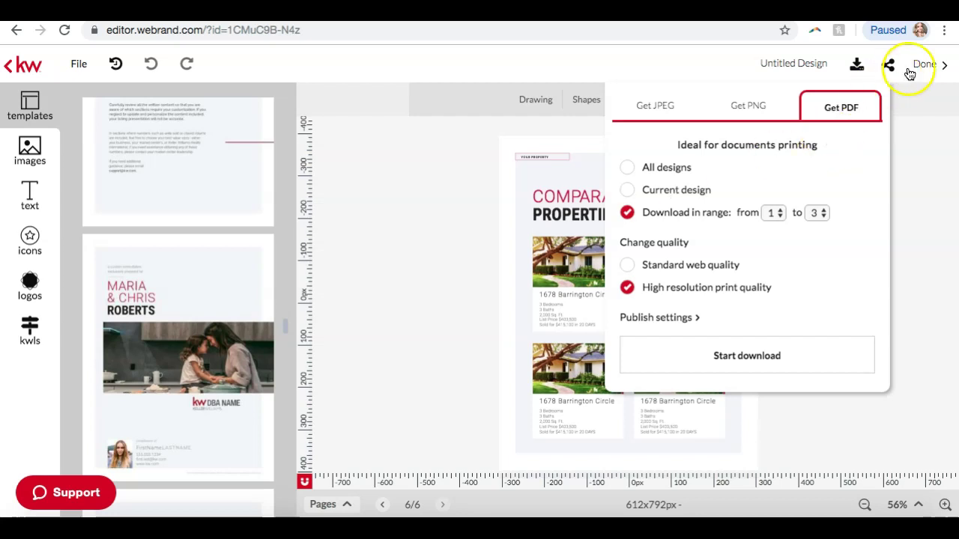
Exit the booklet editor without saving and close the print template gallery
{"action": "left_click", "coordinate": [16, 63]}
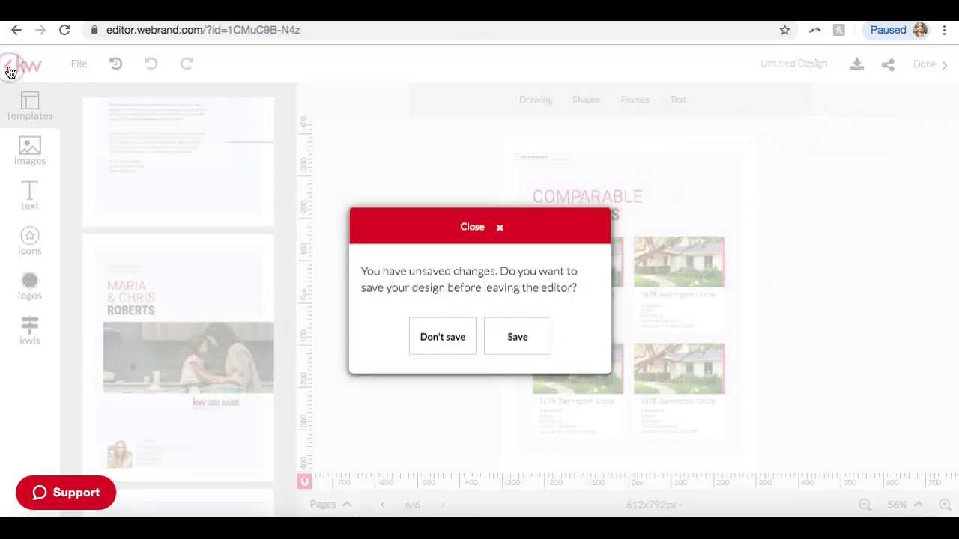
{"action": "left_click", "coordinate": [443, 339]}
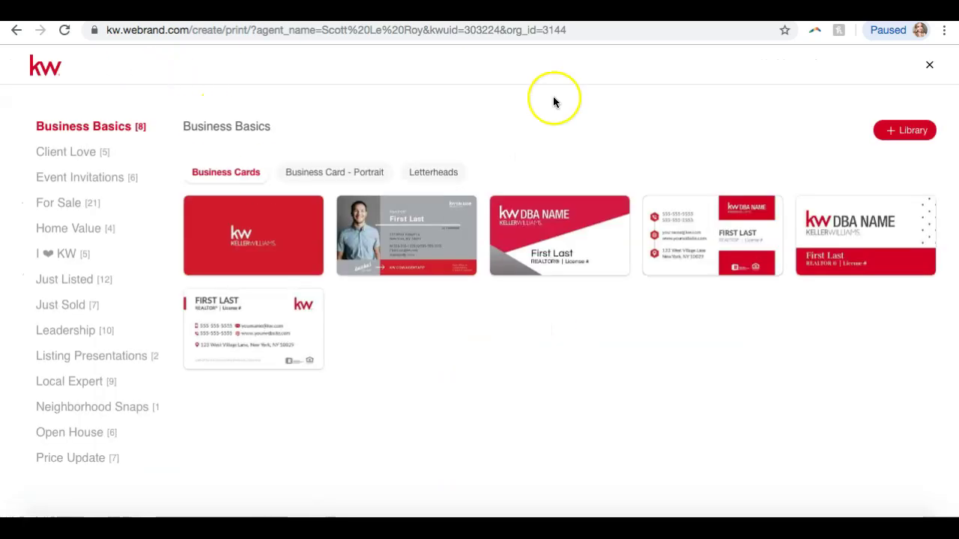
{"action": "left_click", "coordinate": [930, 65]}
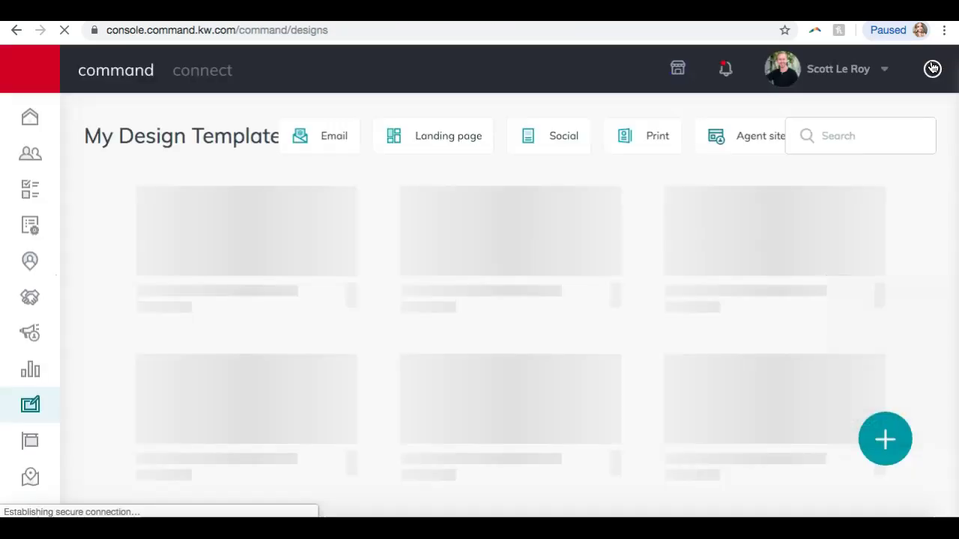
{"action": "left_click", "coordinate": [568, 31]}
Load the main scottleroymarketing.com website in the browser
{"action": "type", "text": "scott"}
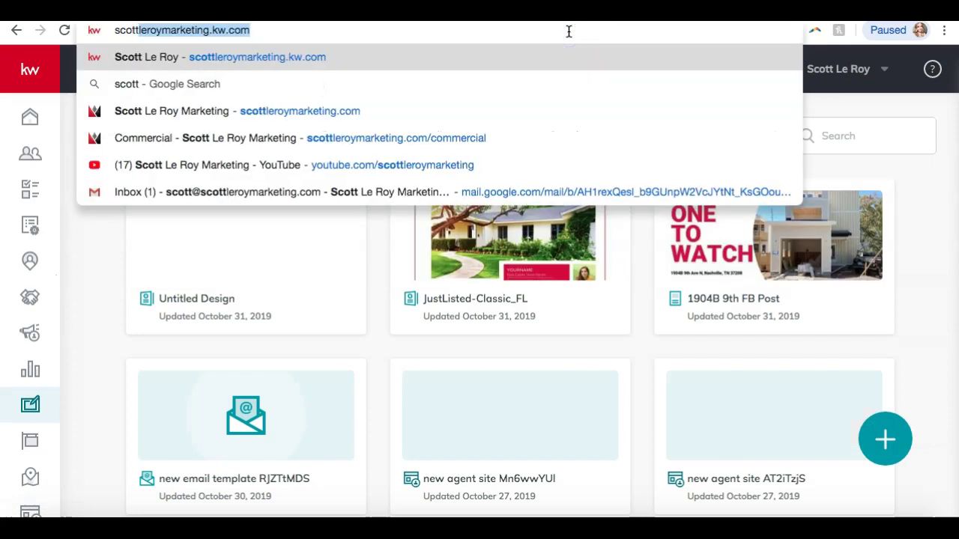
{"action": "key", "text": "Return"}
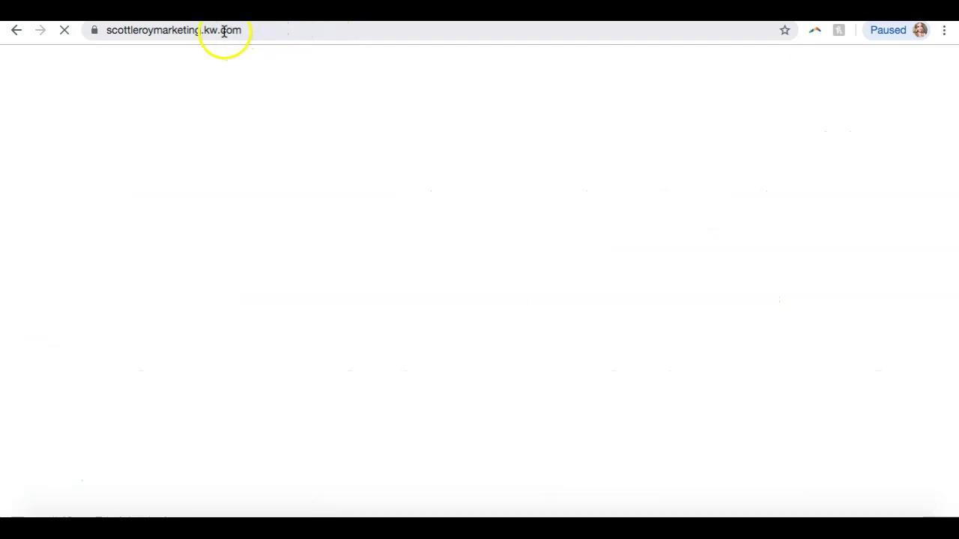
{"action": "left_click", "coordinate": [222, 30]}
{"action": "left_click", "coordinate": [222, 30]}
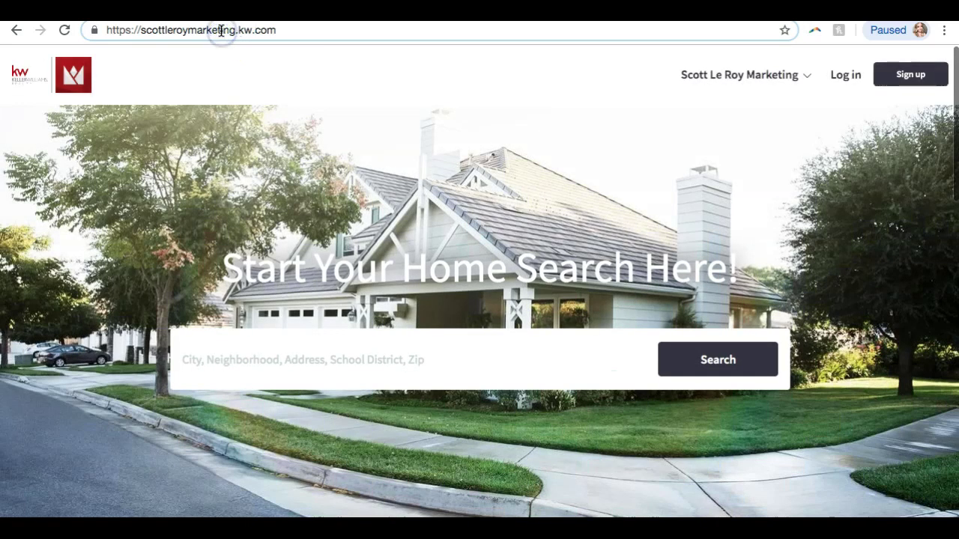
{"action": "key", "text": "BackSpace"}
{"action": "key", "text": "BackSpace"}
{"action": "key", "text": "BackSpace"}
{"action": "key", "text": "Return"}
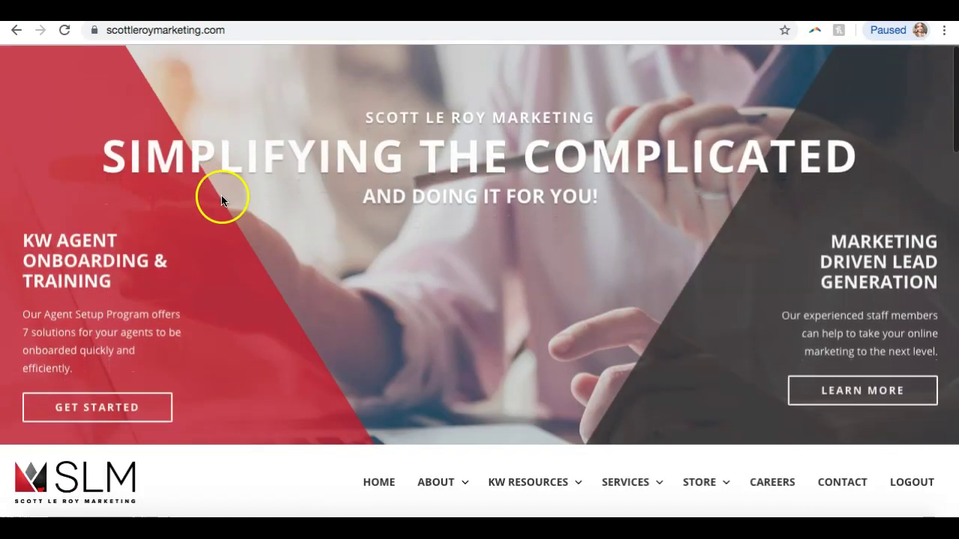
Open the Contact page and scroll to the Contact Us Today phone and e-mail details
{"action": "left_click", "coordinate": [843, 488]}
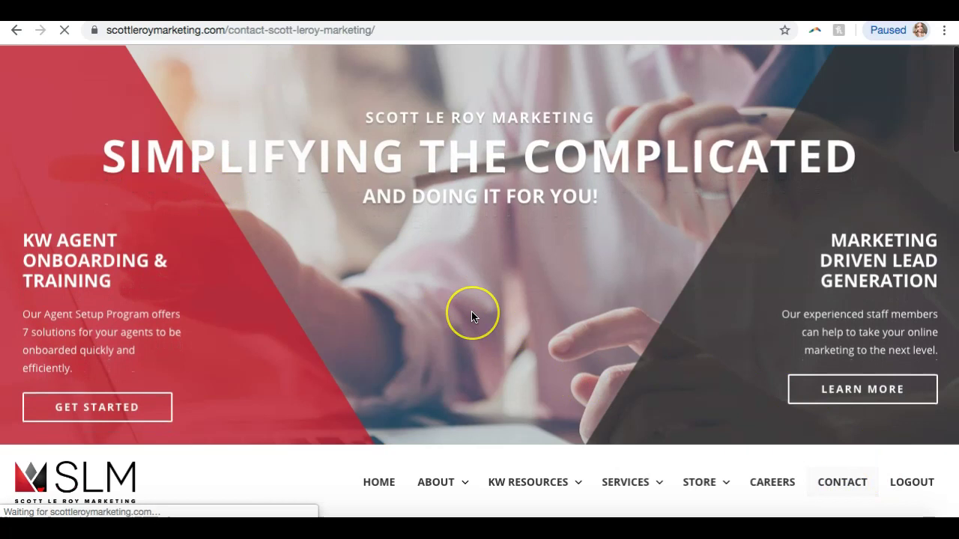
{"action": "scroll", "coordinate": [471, 315], "scroll_direction": "down", "scroll_amount": 5}
{"action": "scroll", "coordinate": [466, 330], "scroll_direction": "down", "scroll_amount": 15}
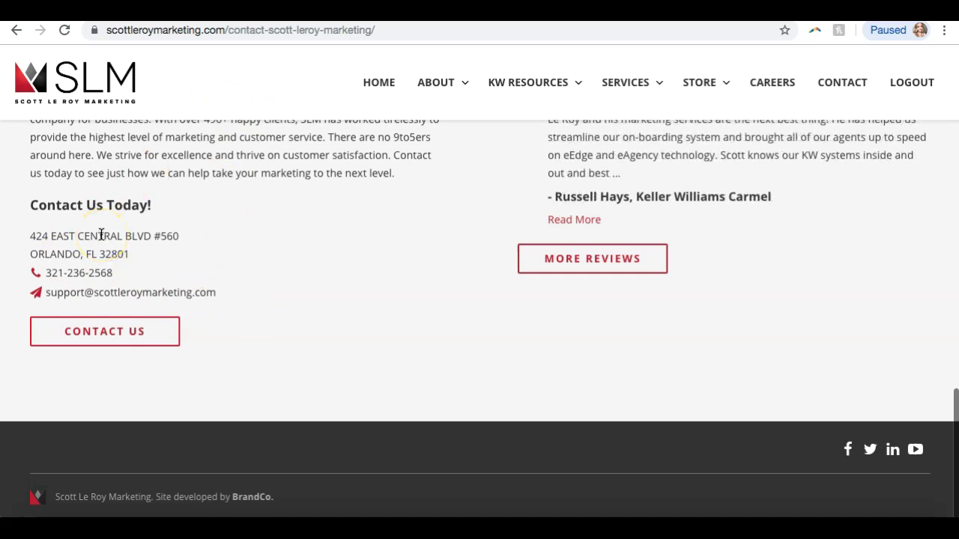
{"action": "left_click_drag", "start_coordinate": [227, 300], "coordinate": [45, 276]}
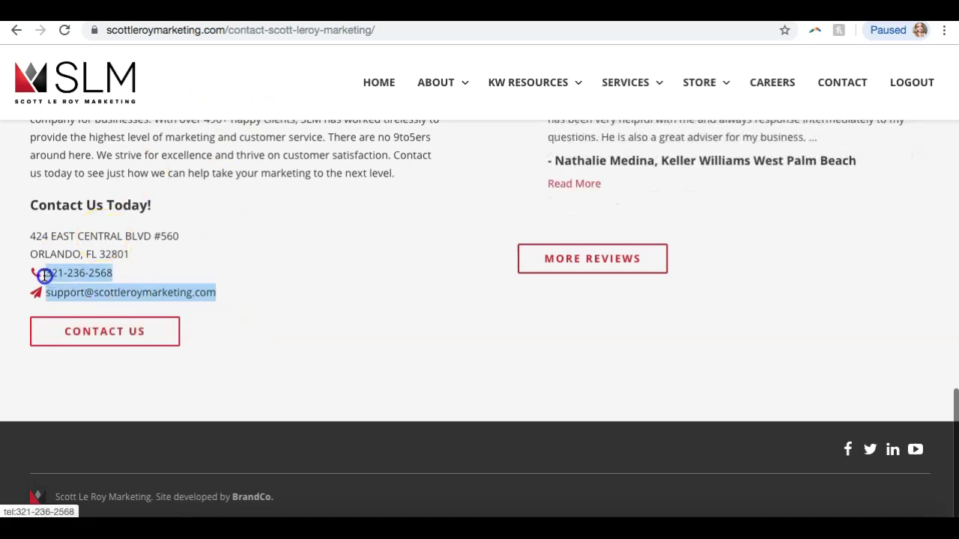
{"action": "left_click", "coordinate": [207, 241]}
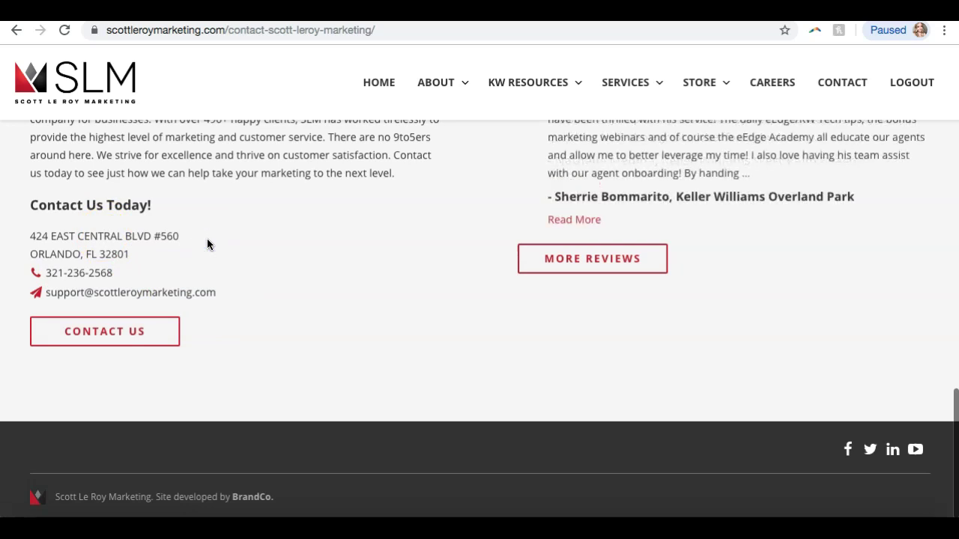
{"action": "left_click", "coordinate": [75, 332]}
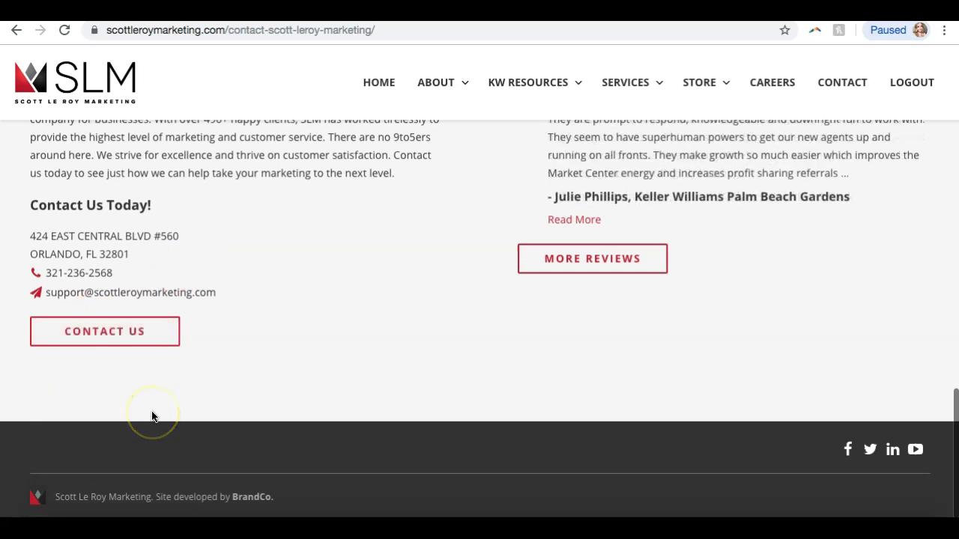